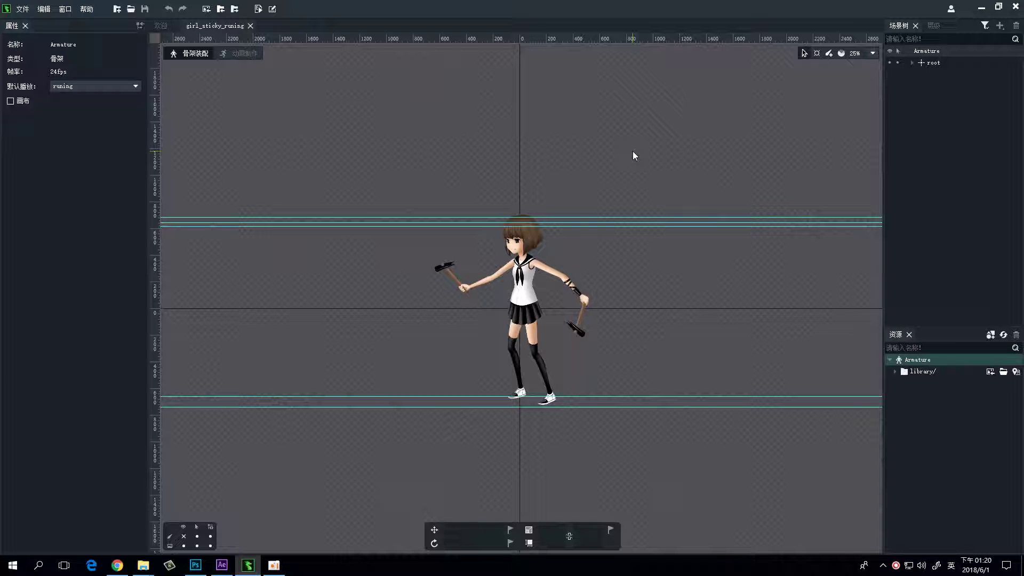
# Step: Switch the armature to animation mode and play the runing animation, stopping the playback after checking it
pyautogui.click(241, 54)
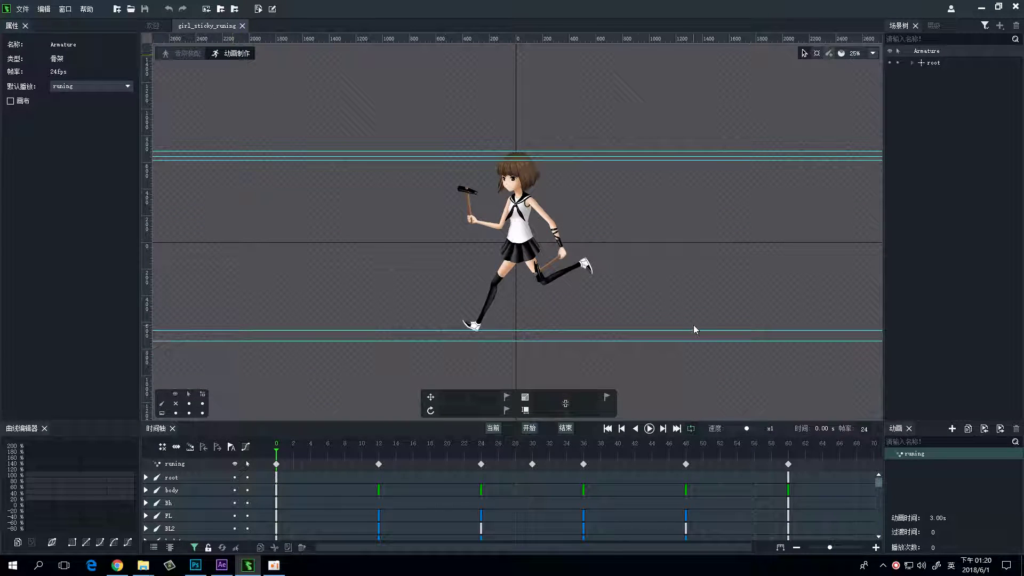
pyautogui.click(649, 429)
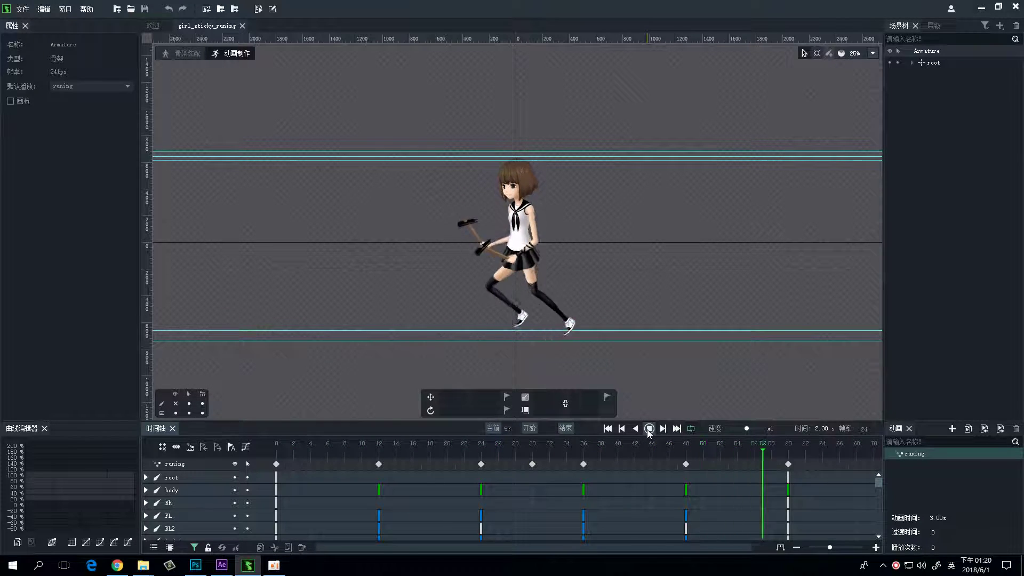
pyautogui.click(650, 430)
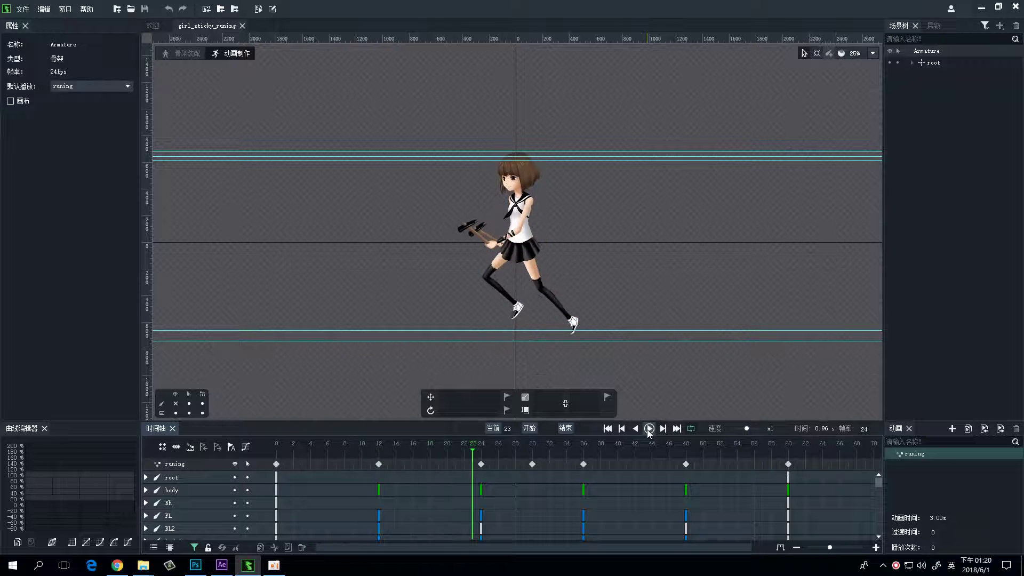
# Step: Open the export settings, review the available data types, and show the image options for exporting a PNG sequence
pyautogui.click(235, 9)
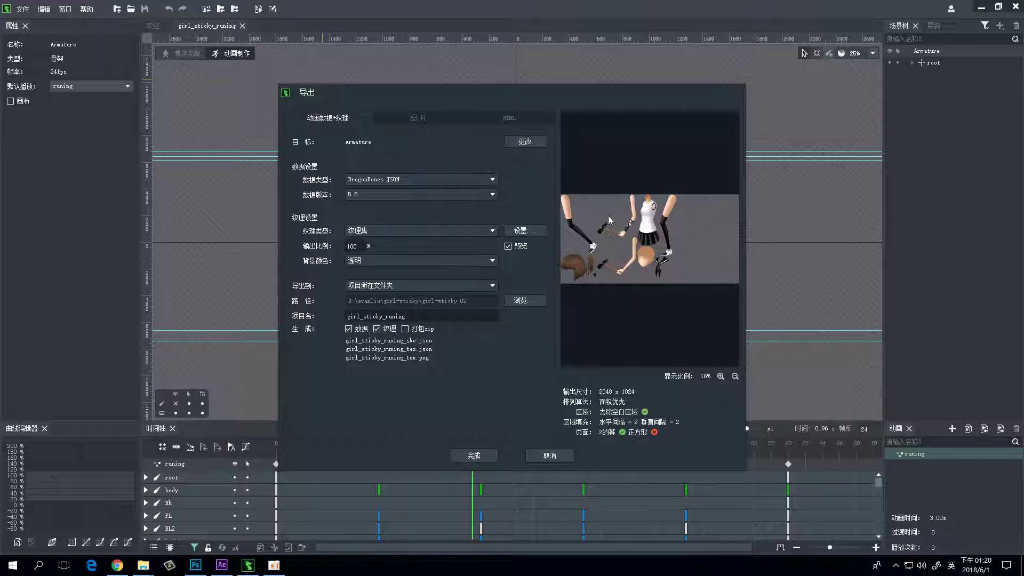
pyautogui.click(447, 179)
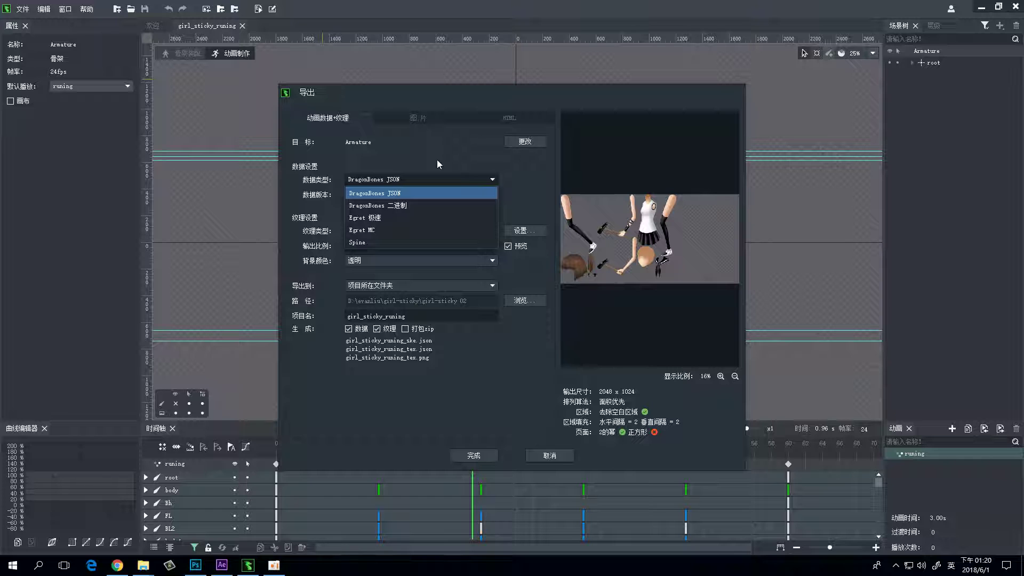
pyautogui.click(437, 159)
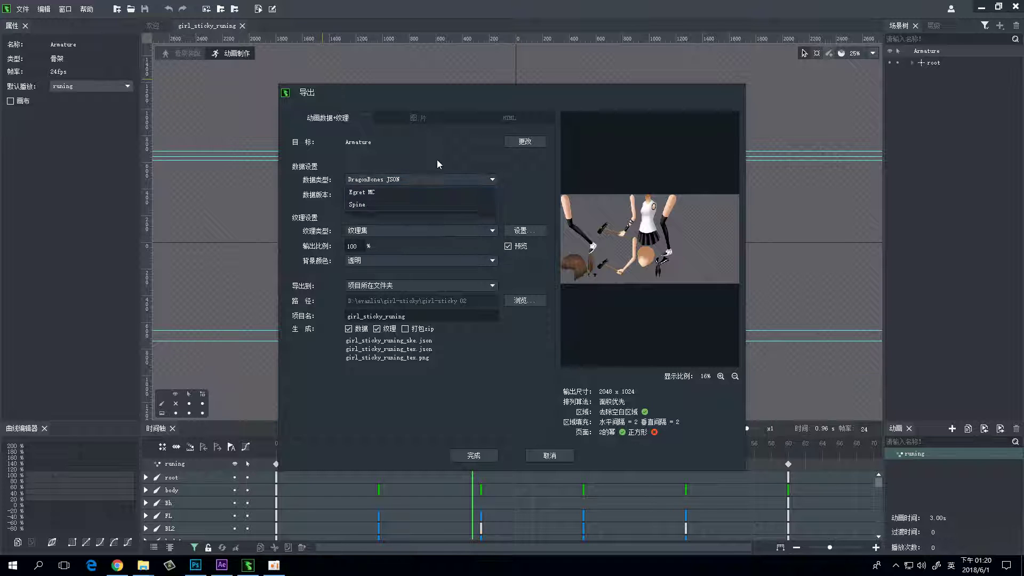
pyautogui.click(419, 118)
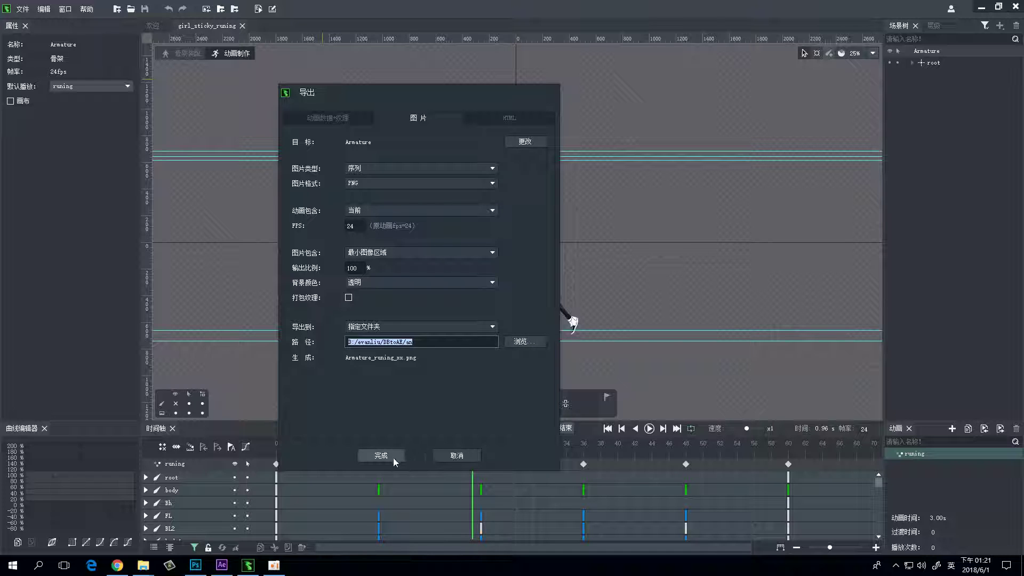
# Step: Open the an subfolder of DBtoAE in File Explorer and examine the exported Armature_runing PNG frames
pyautogui.click(143, 565)
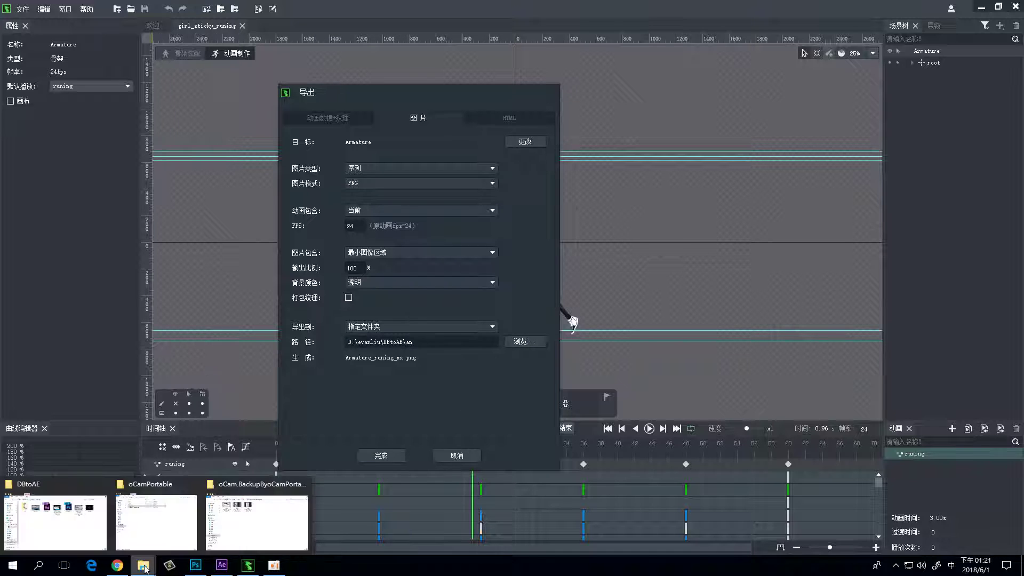
pyautogui.click(65, 525)
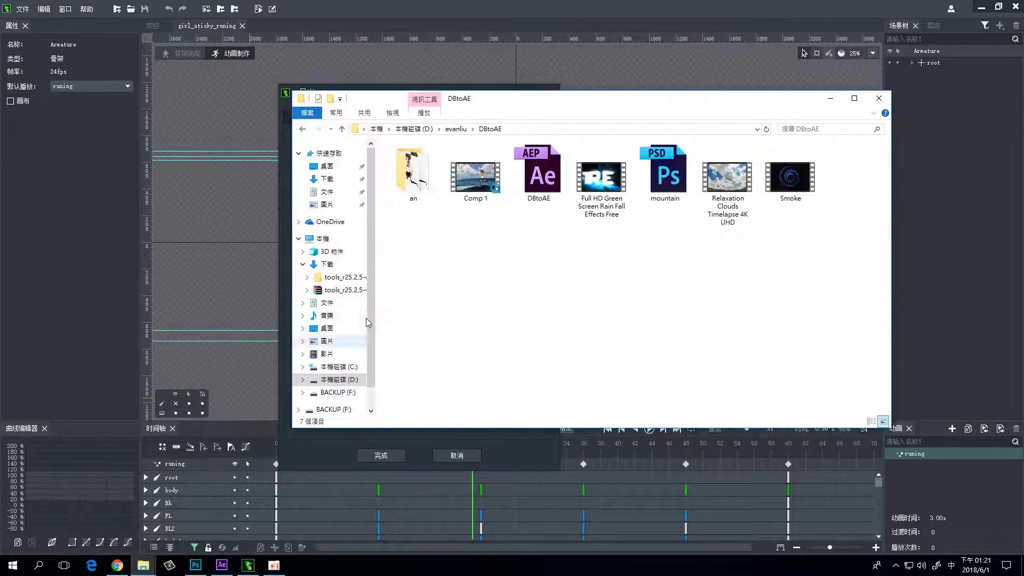
pyautogui.moveTo(508, 109); pyautogui.dragTo(633, 95)
pyautogui.doubleClick(699, 230)
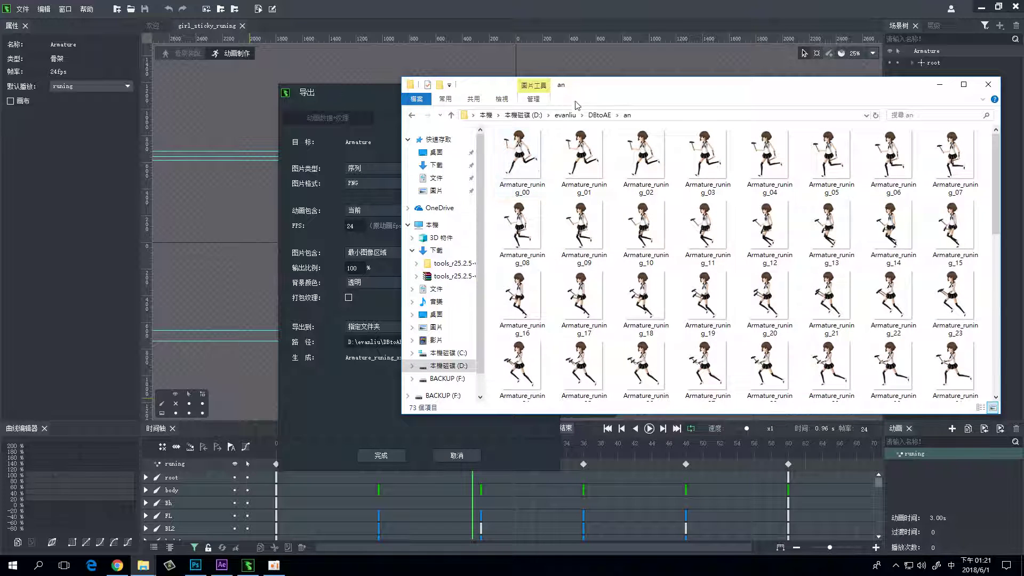
pyautogui.moveTo(596, 93); pyautogui.dragTo(592, 122)
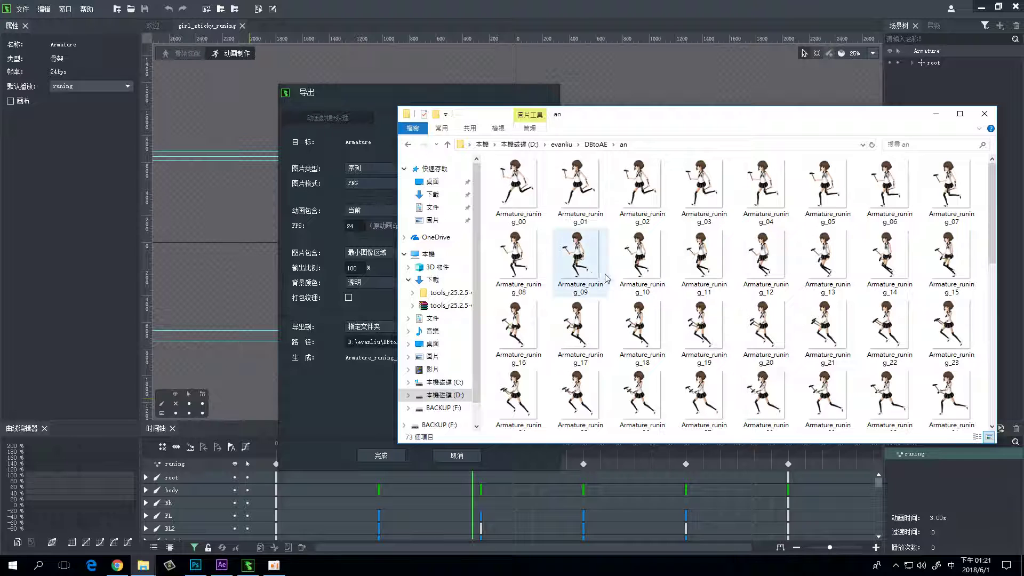
pyautogui.click(333, 408)
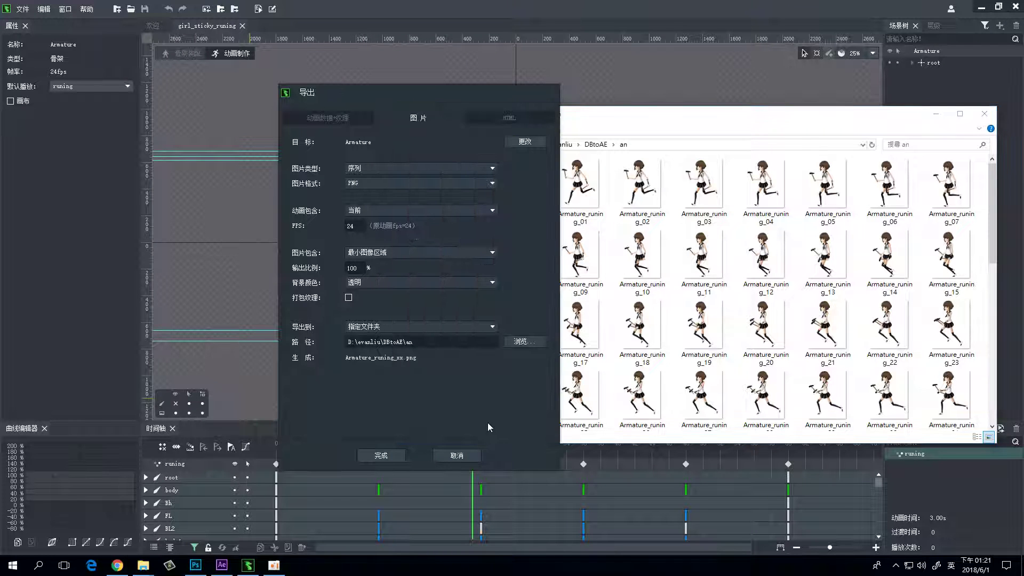
# Step: Cancel the export settings and close the DragonBones project window
pyautogui.click(472, 455)
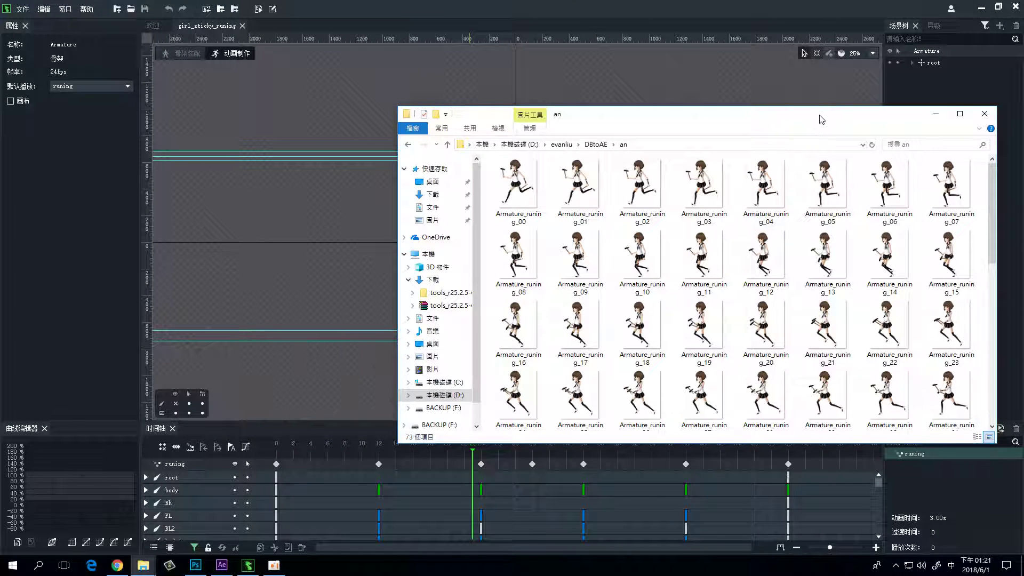
pyautogui.moveTo(875, 114); pyautogui.dragTo(769, 81)
pyautogui.click(1011, 7)
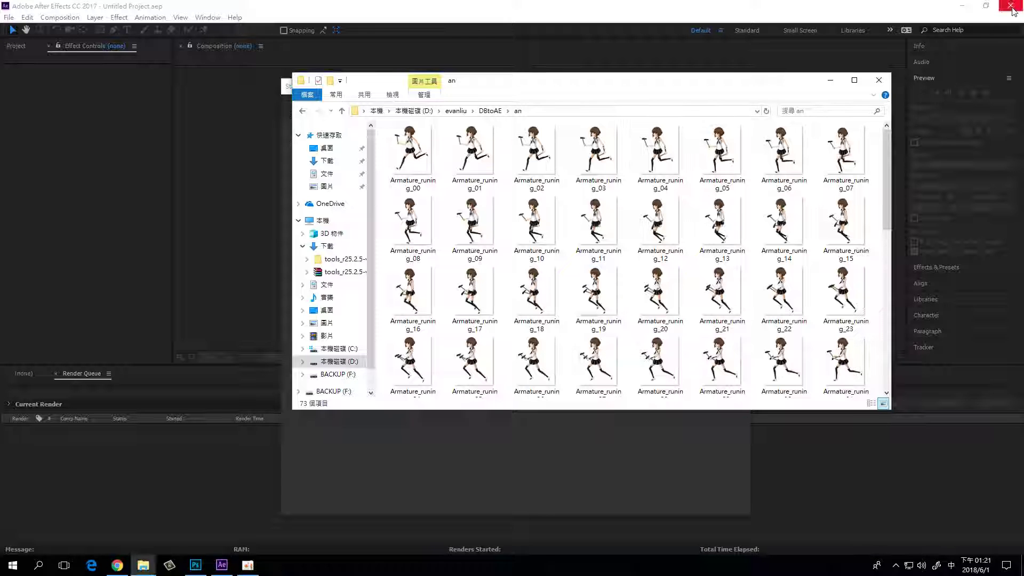
# Step: Switch to After Effects and dismiss its Start window
pyautogui.moveTo(590, 86); pyautogui.dragTo(610, 194)
pyautogui.click(569, 91)
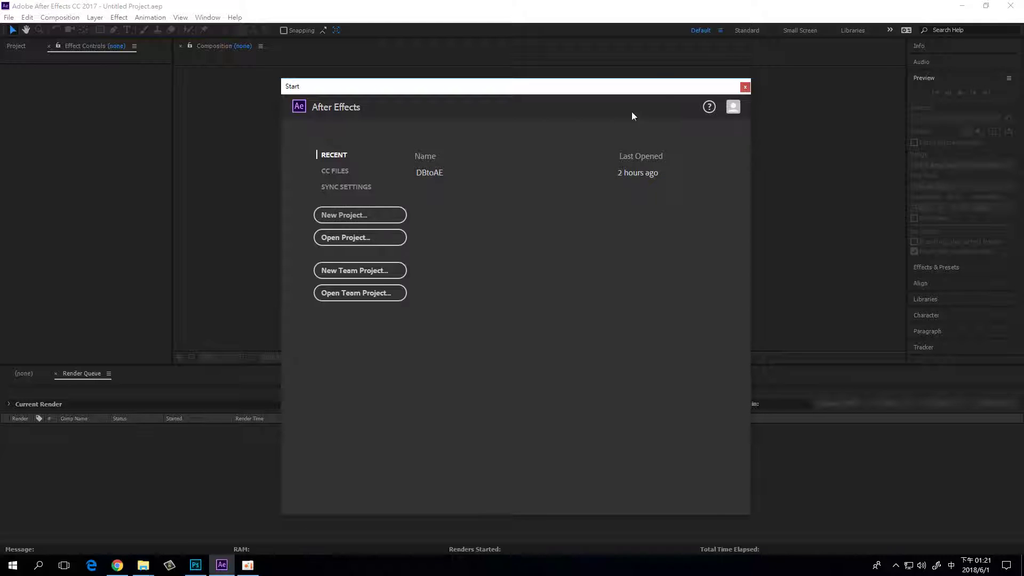
pyautogui.click(745, 87)
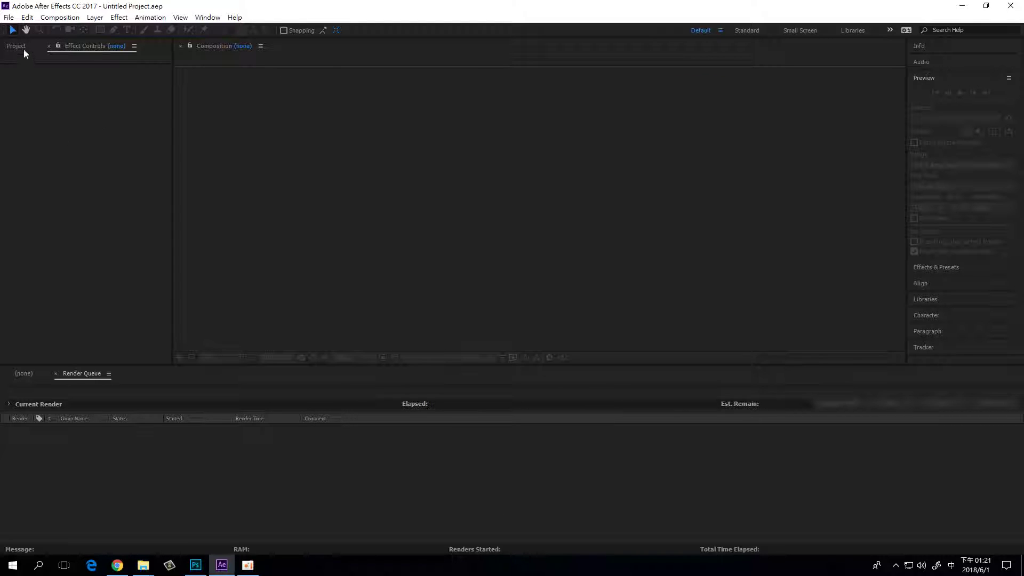
# Step: Import the frames starting with Armature_runing_00 from the an folder as footage, with PNG Sequence enabled
pyautogui.click(19, 48)
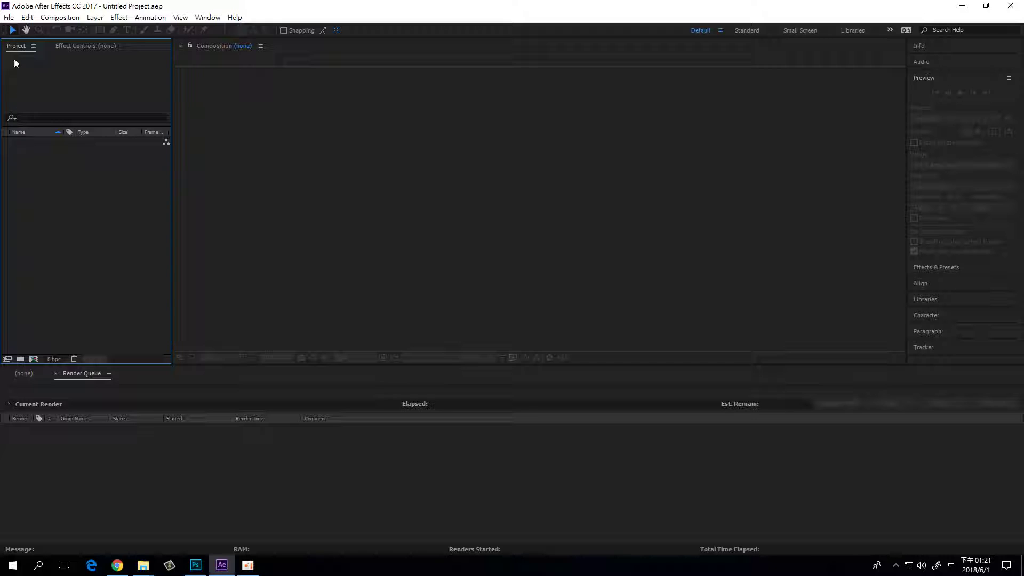
pyautogui.rightClick(76, 185)
pyautogui.moveTo(184, 238)
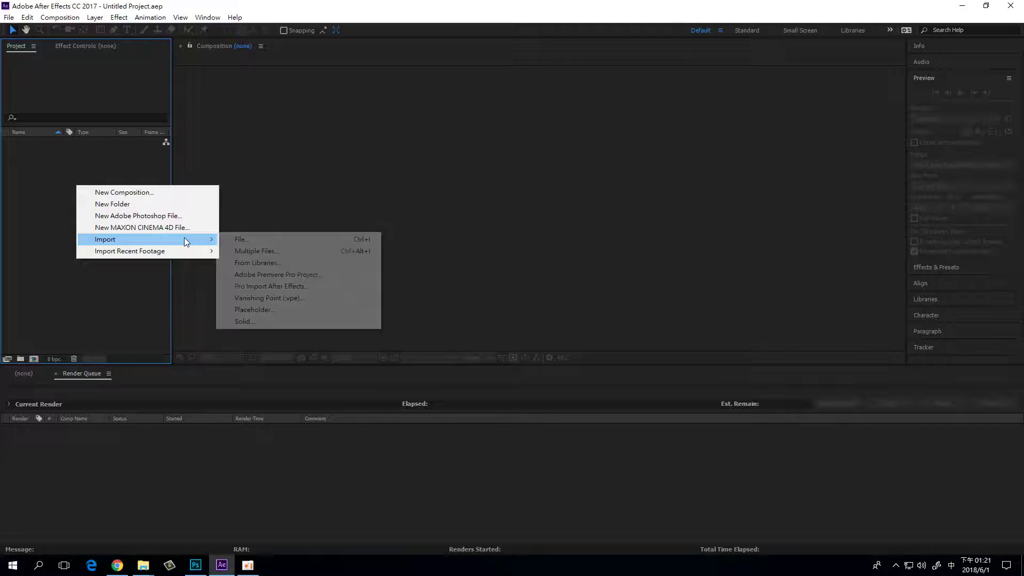
pyautogui.click(241, 241)
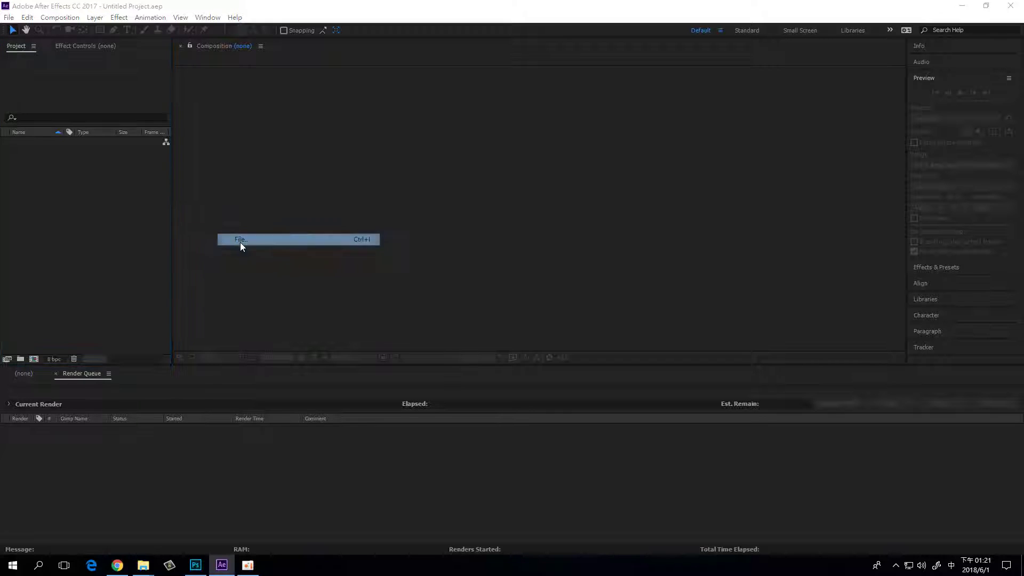
pyautogui.click(123, 105)
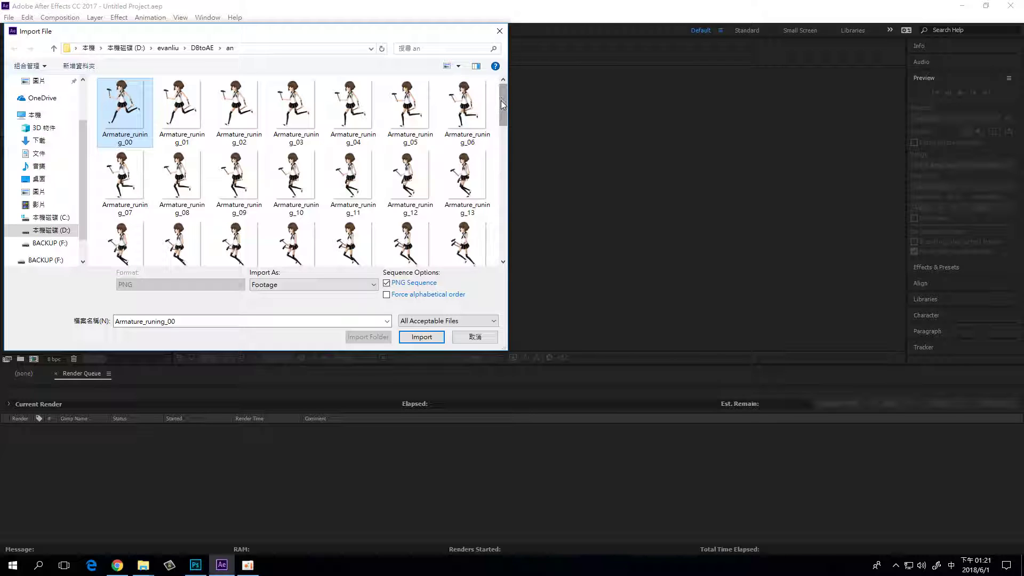
pyautogui.click(423, 337)
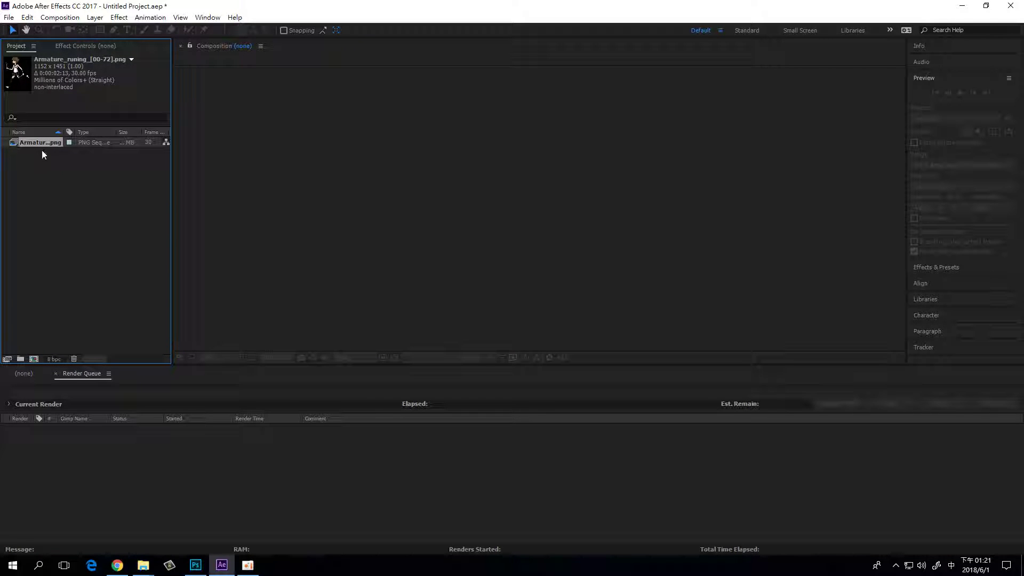
# Step: Create a composition from the imported Armature_runing PNG sequence
pyautogui.moveTo(12, 144); pyautogui.dragTo(32, 358)
pyautogui.moveTo(32, 358); pyautogui.dragTo(32, 359)
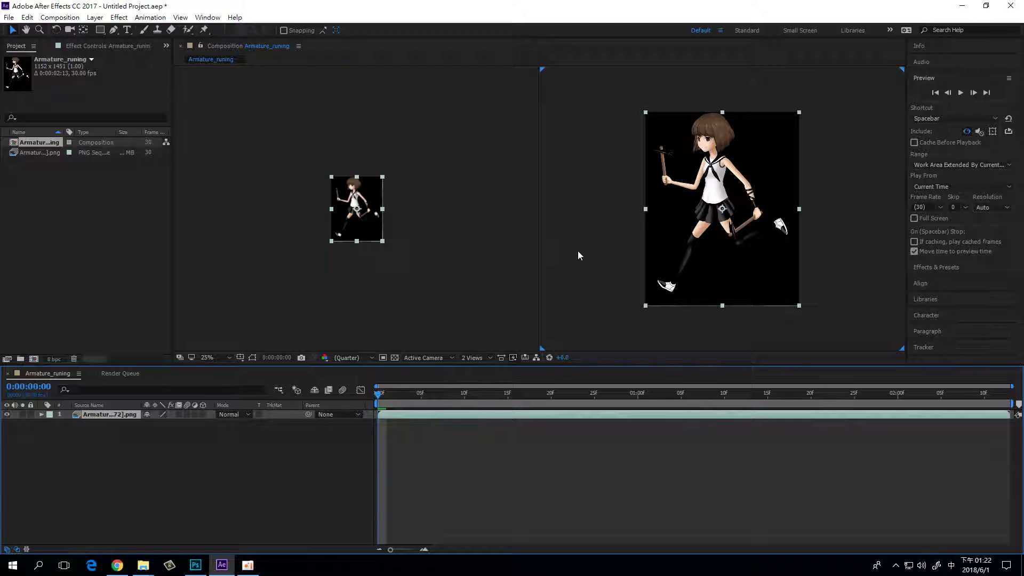
# Step: Set the composition viewer to 1 View and turn on the transparency grid
pyautogui.click(480, 357)
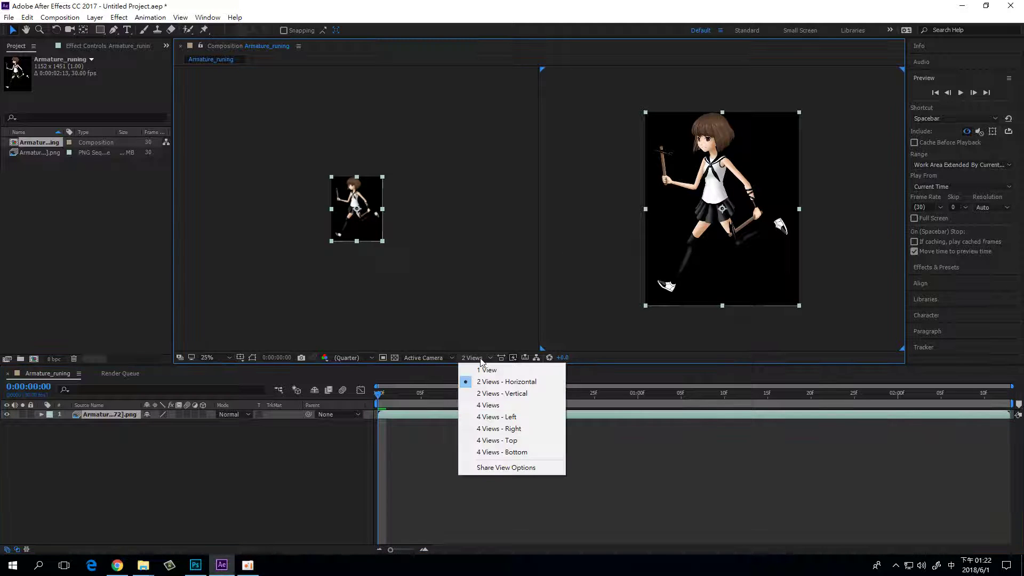
pyautogui.click(511, 372)
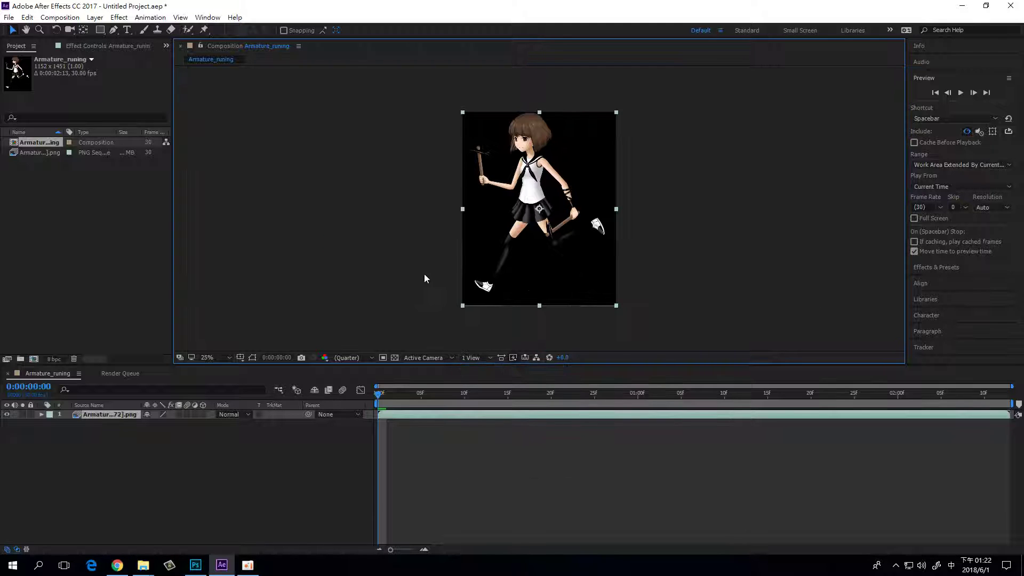
pyautogui.click(395, 360)
pyautogui.click(395, 360)
pyautogui.click(396, 359)
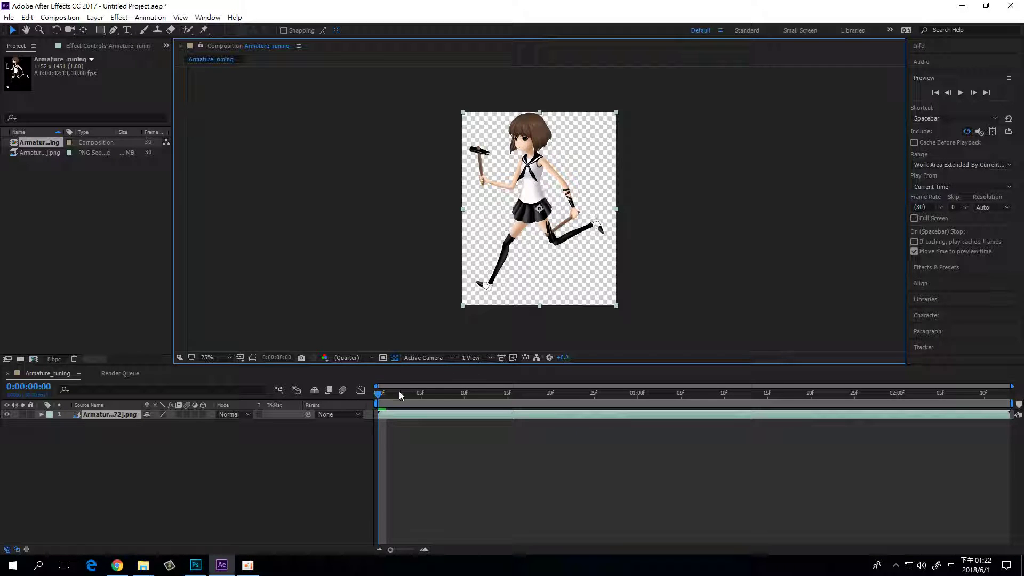
# Step: Scrub through the Armature_runing composition and preview the running animation
pyautogui.moveTo(378, 399); pyautogui.dragTo(527, 382)
pyautogui.press('space')
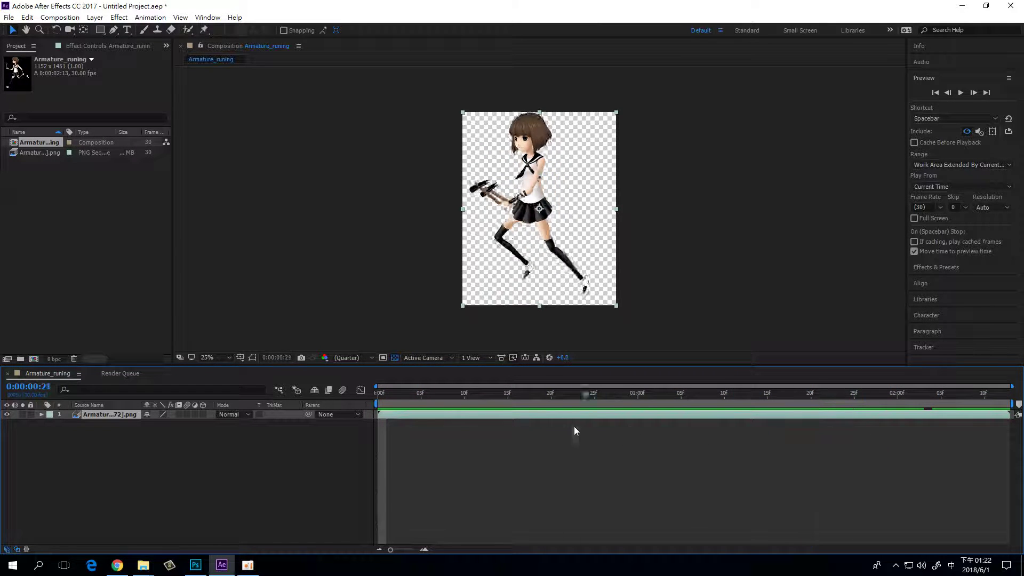
pyautogui.press('space')
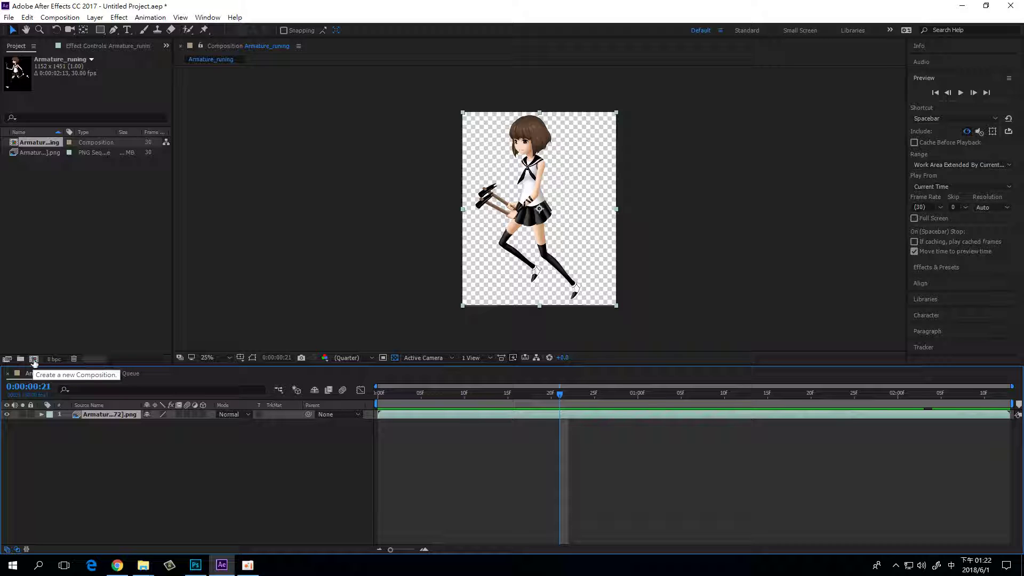
# Step: Create the composition Comp 1 with the HDTV 1080 24 preset, 1920 × 1080 px at 24 fps, lasting 30 seconds
pyautogui.click(33, 360)
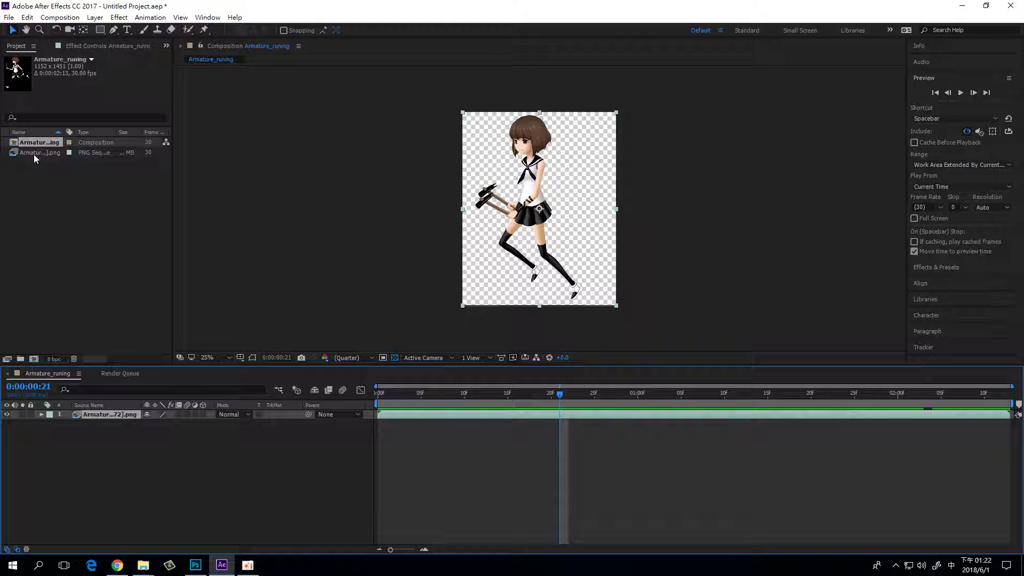
pyautogui.click(34, 360)
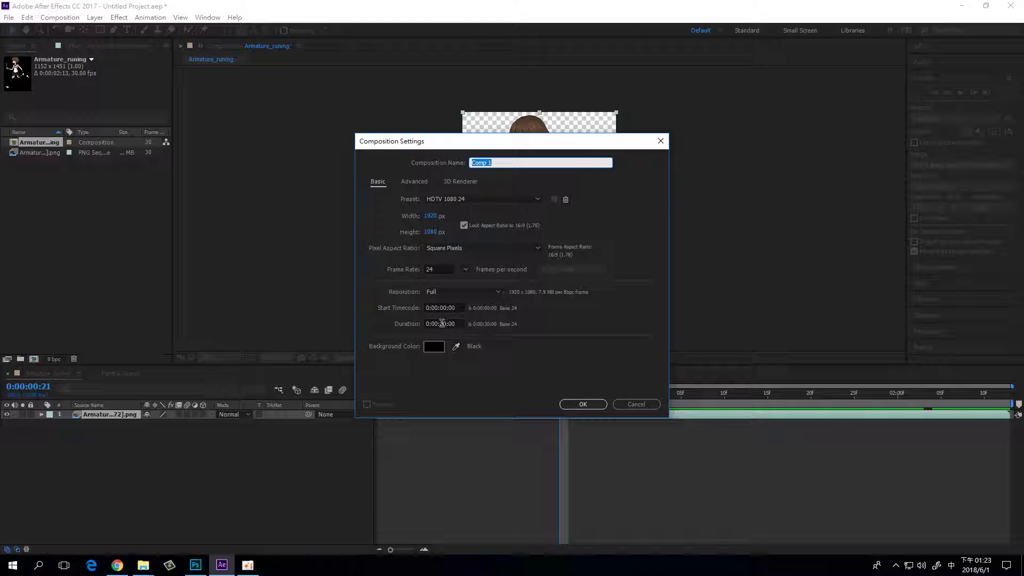
pyautogui.click(586, 406)
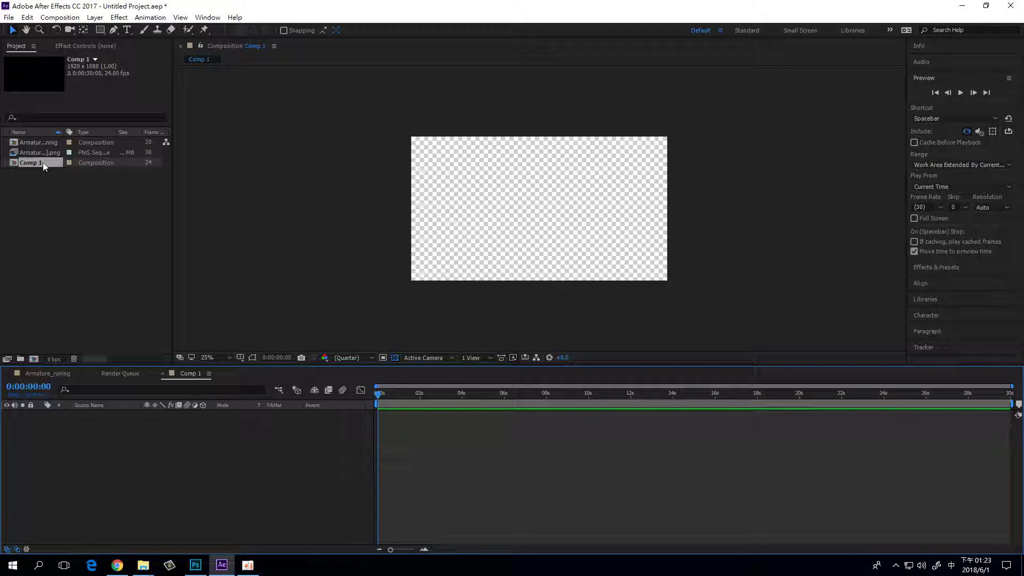
# Step: Add the Armature_runing composition to the centre of Comp 1 and scale it down so the whole girl fits inside the frame
pyautogui.click(34, 144)
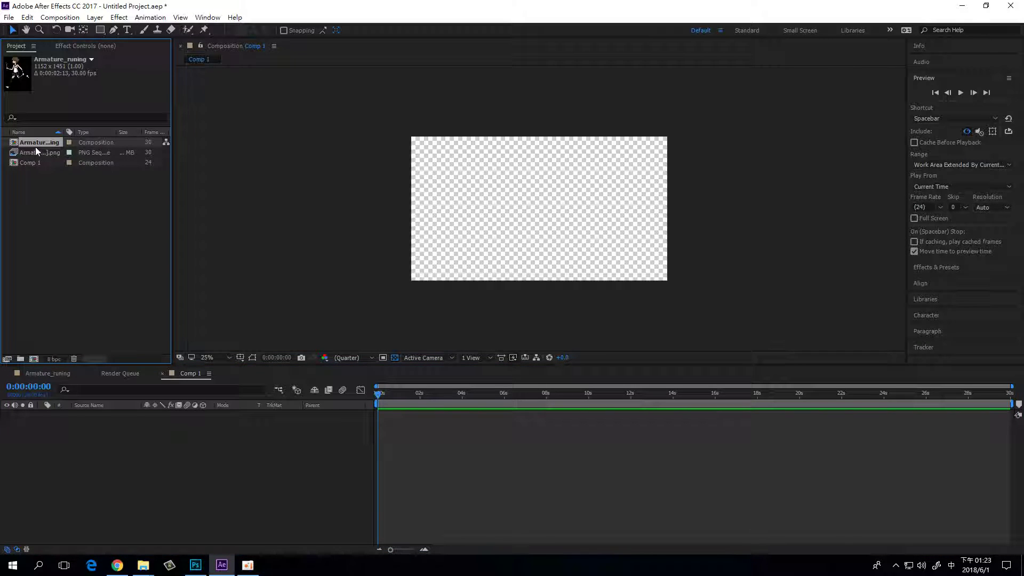
pyautogui.moveTo(37, 145); pyautogui.dragTo(535, 215)
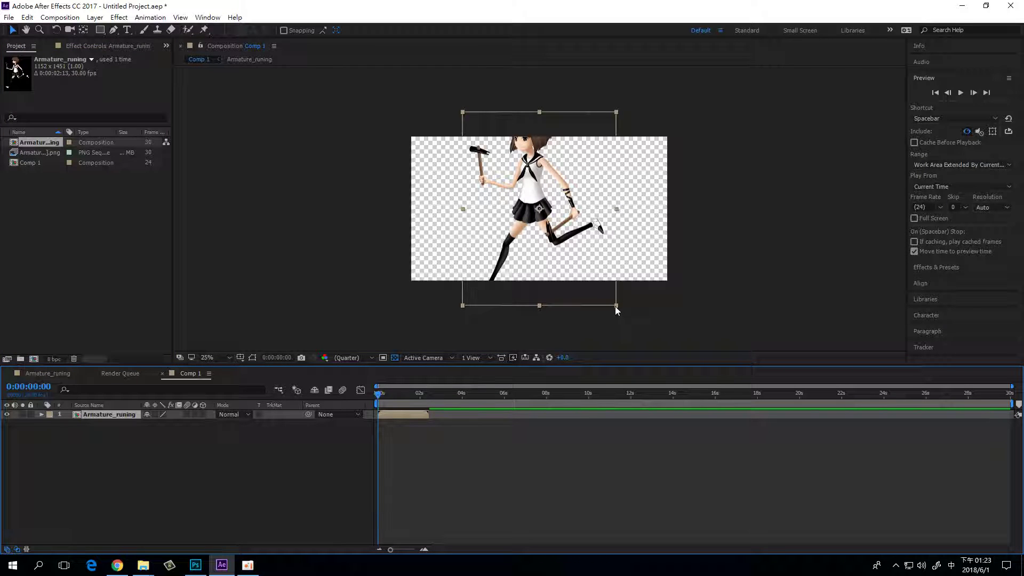
pyautogui.moveTo(616, 306); pyautogui.dragTo(571, 249)
pyautogui.click(386, 311)
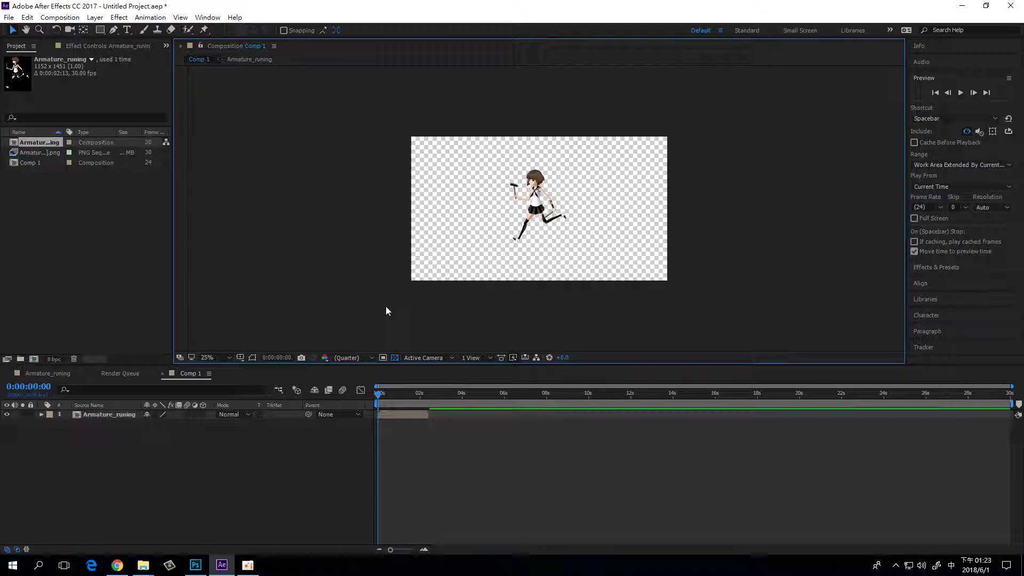
# Step: Scrub Comp 1 past the end of the Armature_runing layer to 0:00:11:01, and select that layer
pyautogui.click(388, 394)
pyautogui.moveTo(394, 393); pyautogui.dragTo(439, 394)
pyautogui.moveTo(463, 397); pyautogui.dragTo(598, 407)
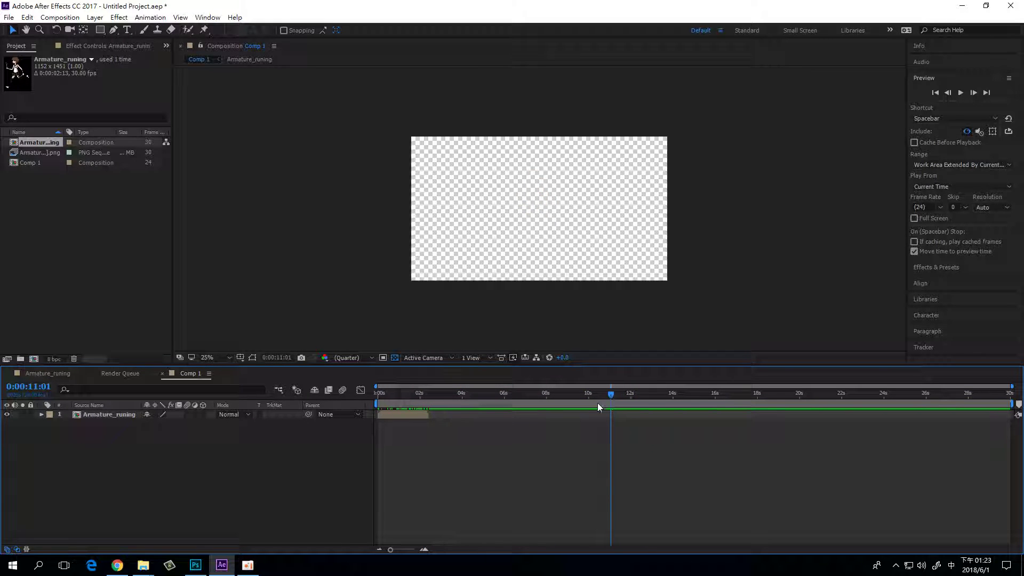
pyautogui.click(411, 417)
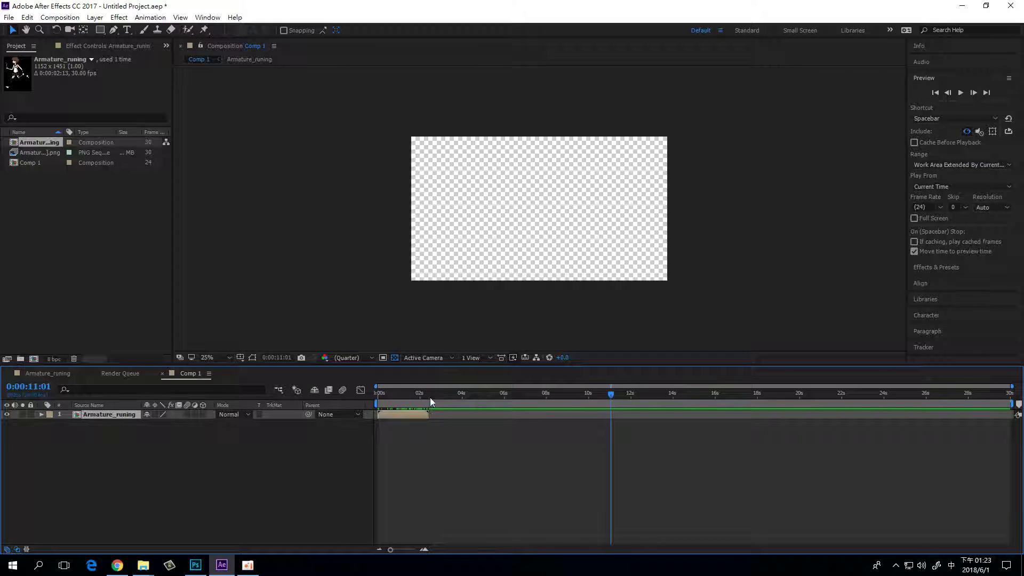
# Step: Return to the start of Comp 1 and enable time remapping on the Armature_runing layer
pyautogui.moveTo(441, 393); pyautogui.dragTo(352, 398)
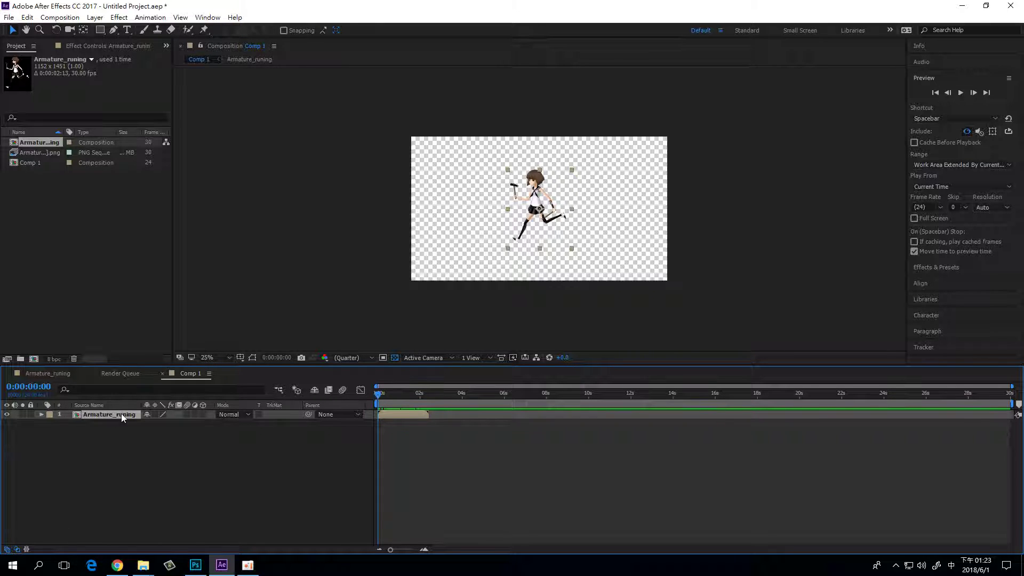
pyautogui.rightClick(90, 414)
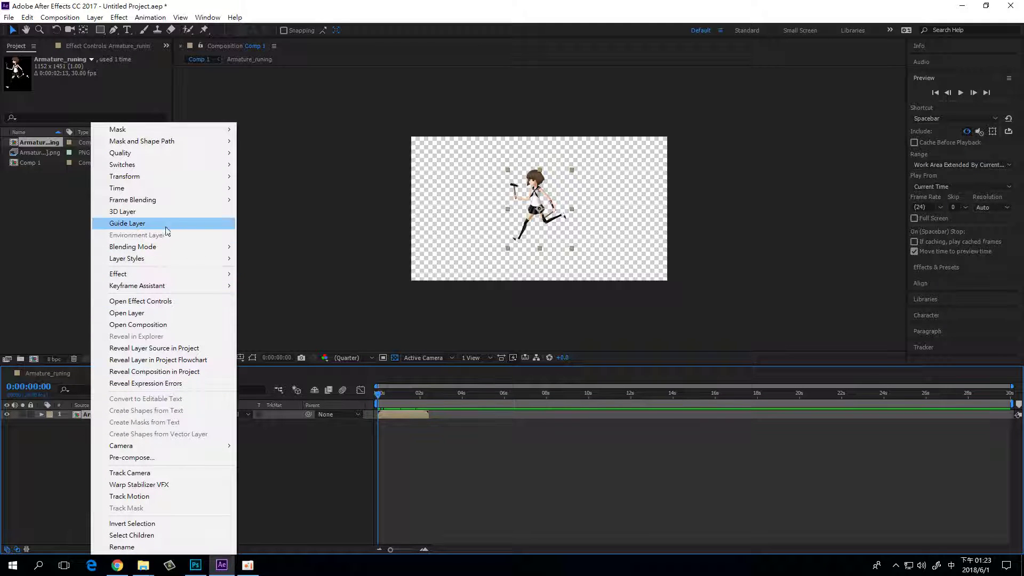
pyautogui.moveTo(180, 189)
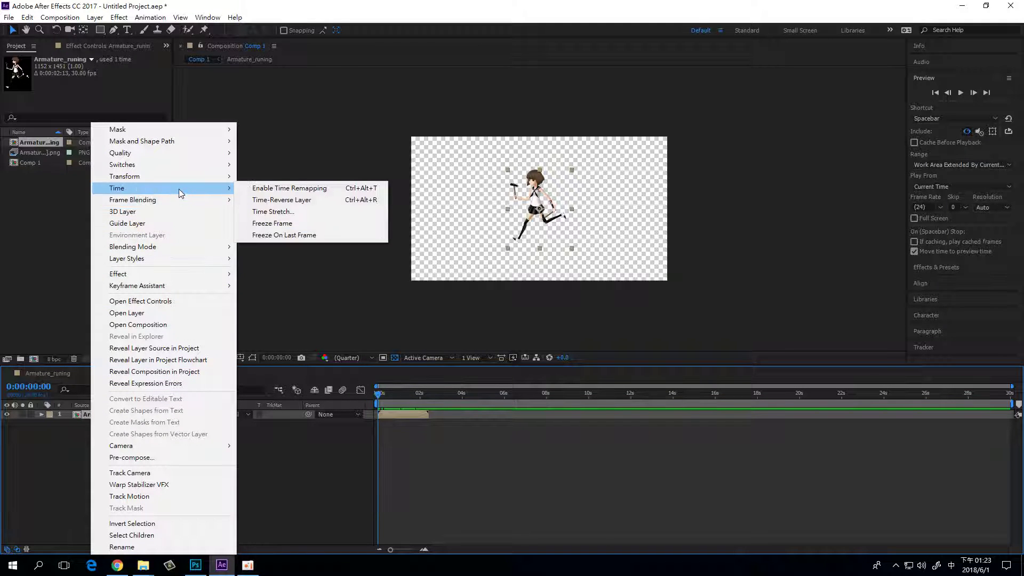
pyautogui.click(337, 190)
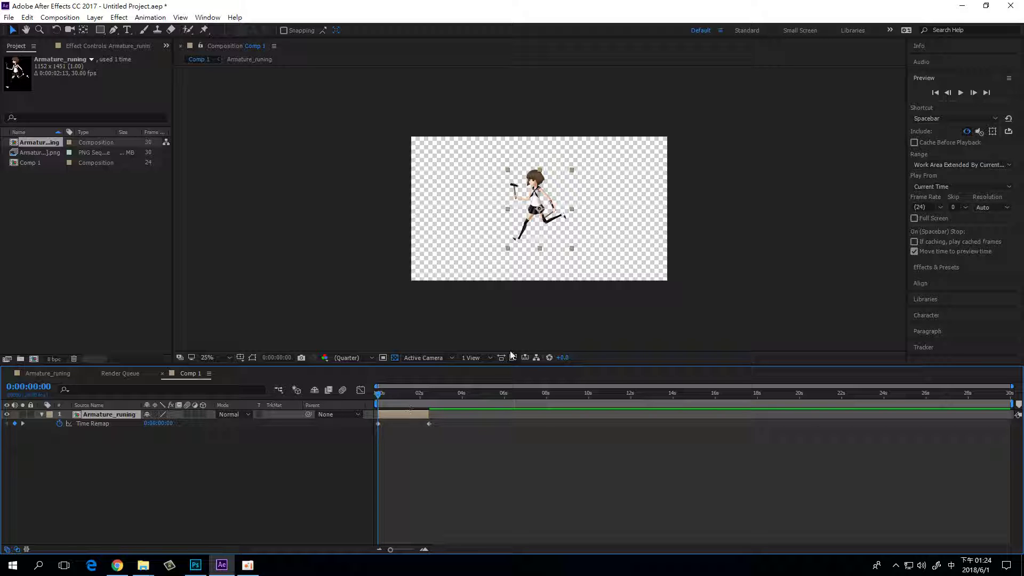
pyautogui.moveTo(379, 395)
pyautogui.mouseDown()
pyautogui.moveTo(425, 403)
pyautogui.moveTo(372, 394)
pyautogui.mouseUp()
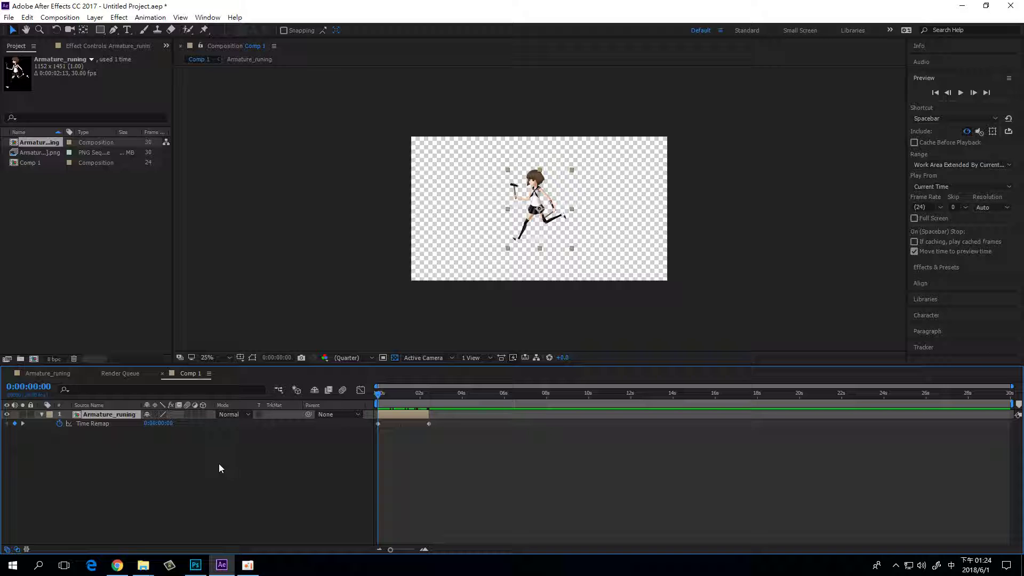
# Step: Add the expression loopOut(type = "cycle", numKeyframes = 0) to the layer's Time Remap property
pyautogui.keyDown('alt'); pyautogui.click(60, 427); pyautogui.keyUp('alt')
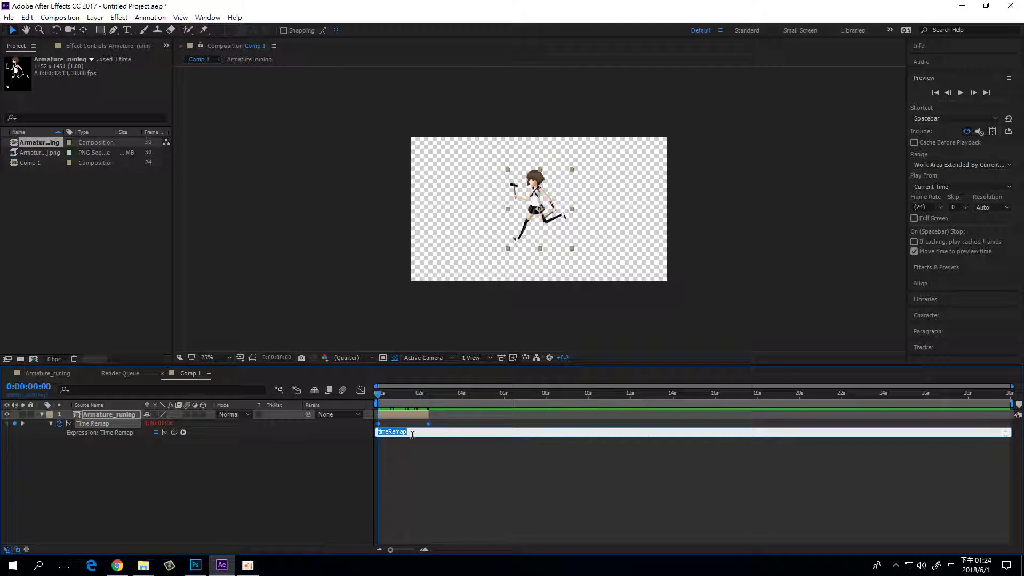
pyautogui.click(183, 432)
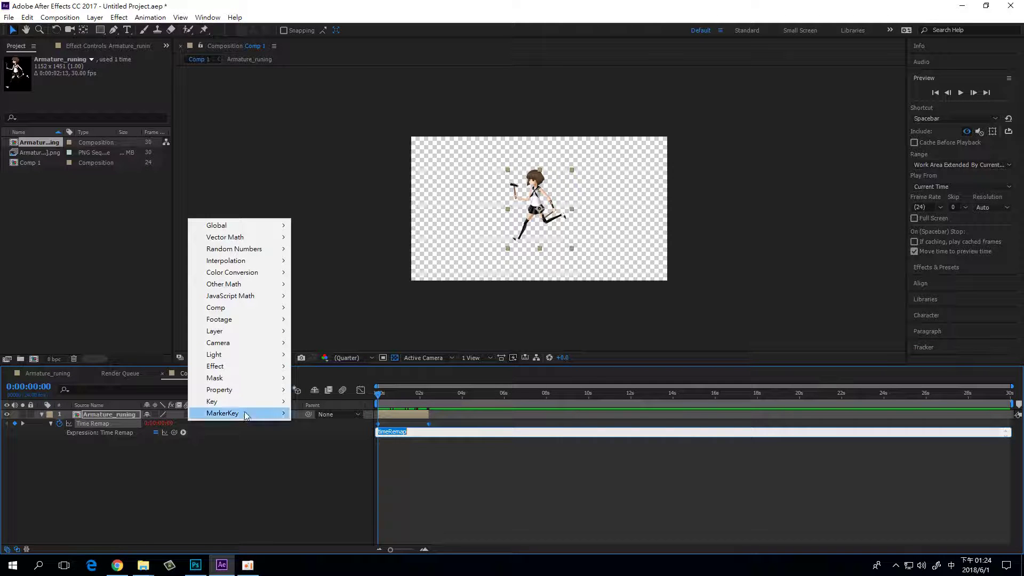
pyautogui.moveTo(265, 390)
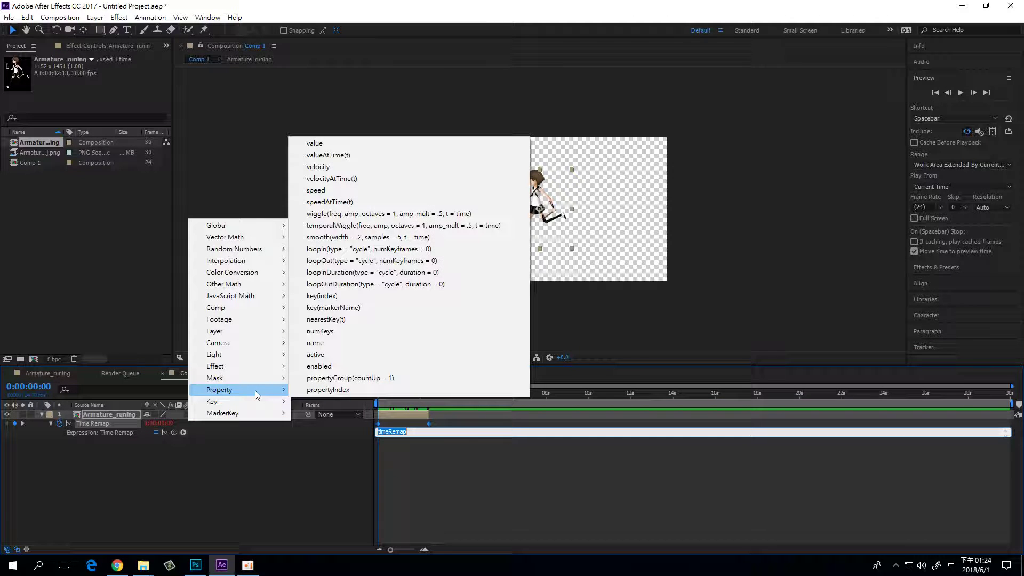
pyautogui.click(377, 263)
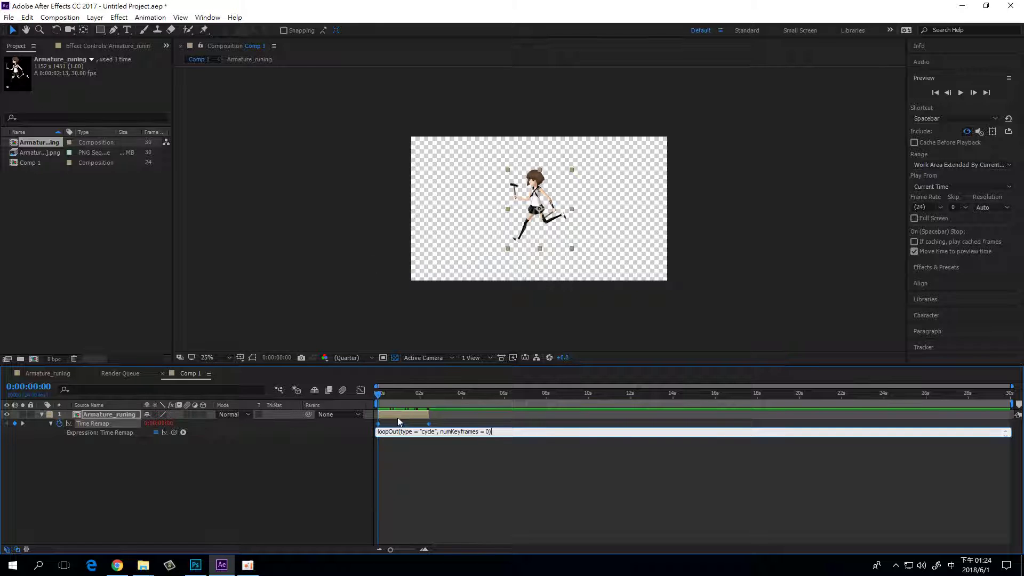
# Step: Extend the Armature_runing layer's end to the end of Comp 1 and scrub the looped animation back to the start
pyautogui.moveTo(380, 399); pyautogui.dragTo(415, 394)
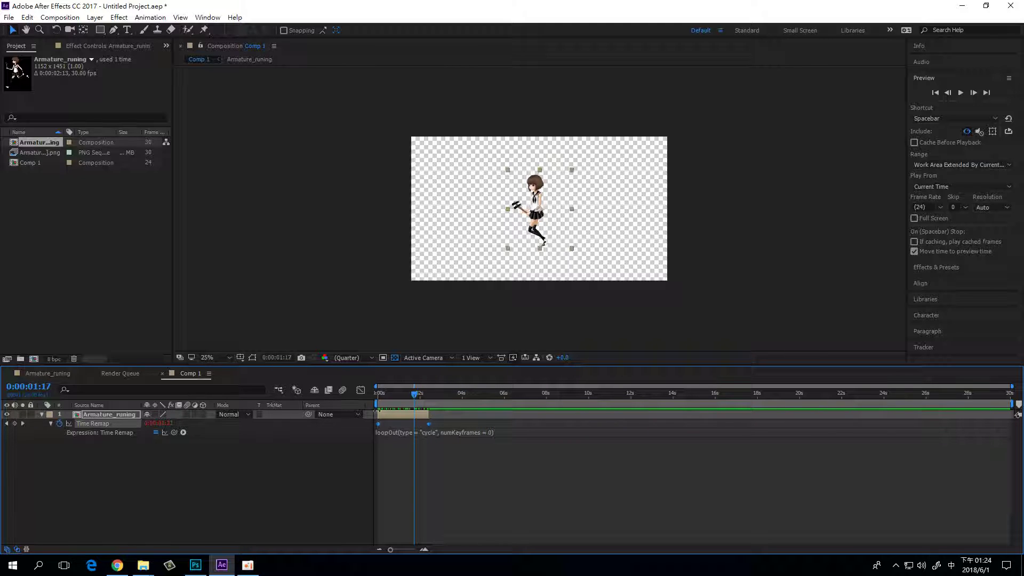
pyautogui.moveTo(415, 394); pyautogui.dragTo(504, 393)
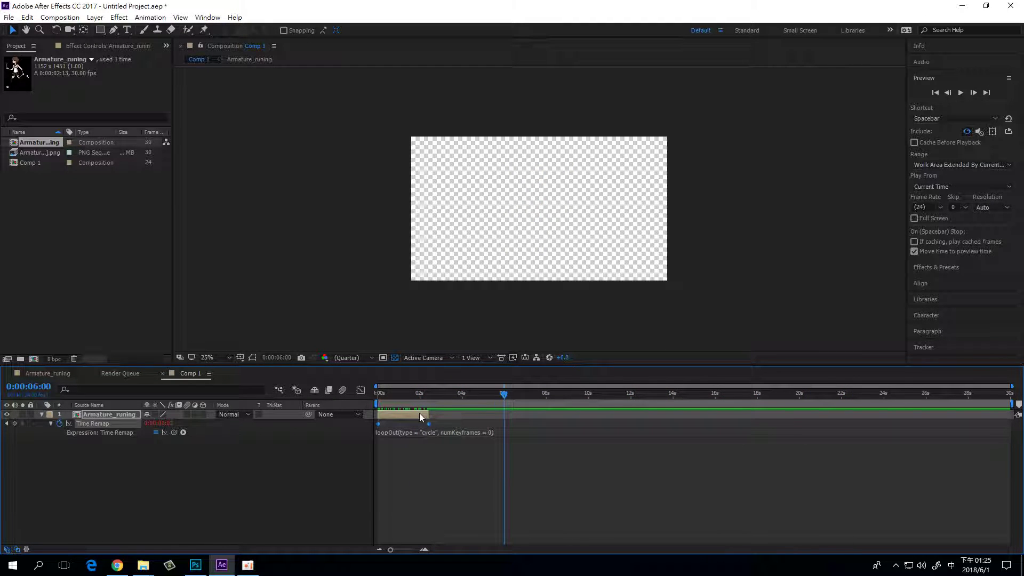
pyautogui.moveTo(427, 413); pyautogui.dragTo(1021, 434)
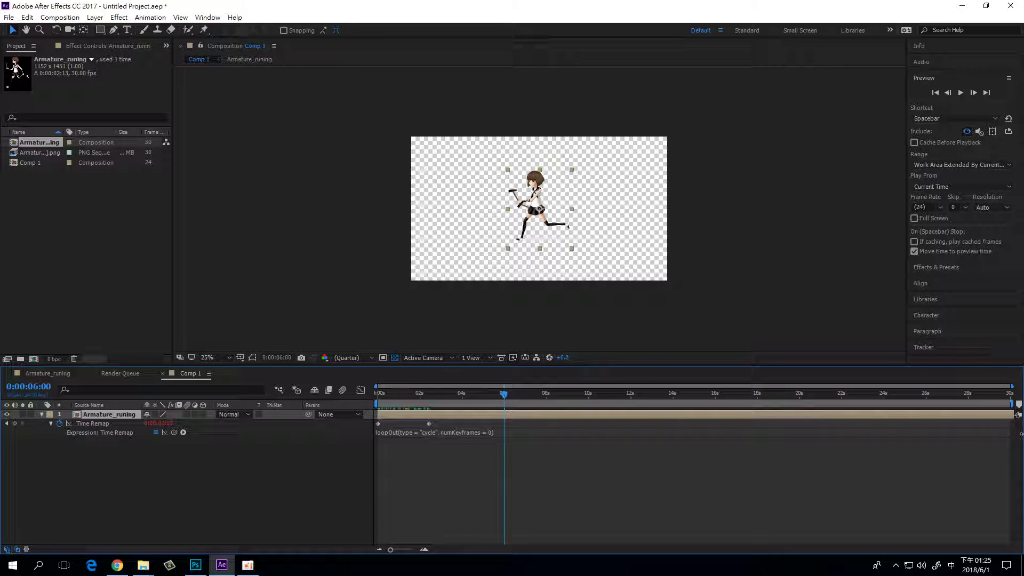
pyautogui.moveTo(506, 393); pyautogui.dragTo(274, 382)
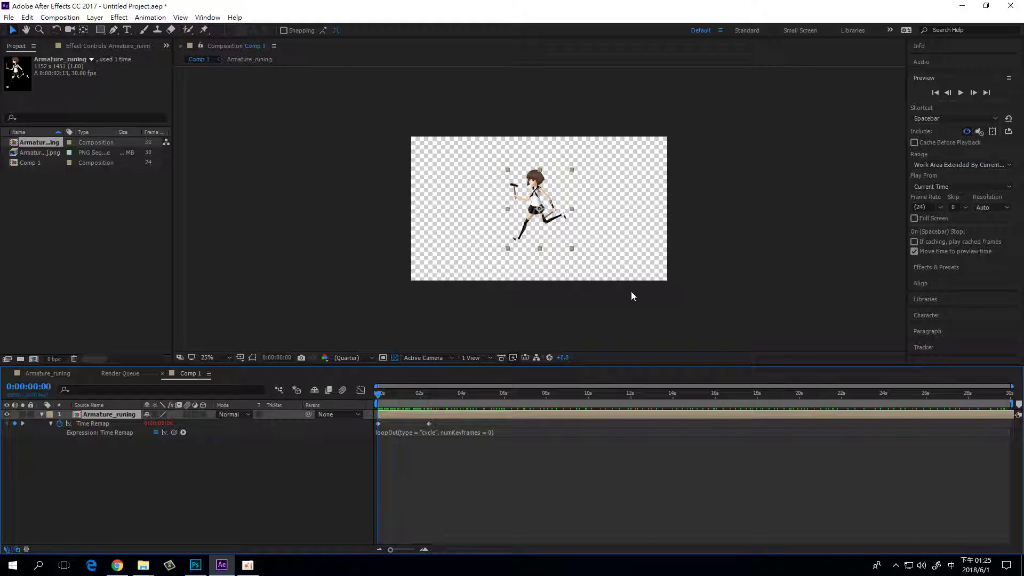
# Step: Enlarge the composition view to 50%, move the second Time Remap keyframe to about 1.5 seconds, and preview the faster run
pyautogui.press('.')
pyautogui.moveTo(429, 424); pyautogui.dragTo(410, 426)
pyautogui.click(961, 93)
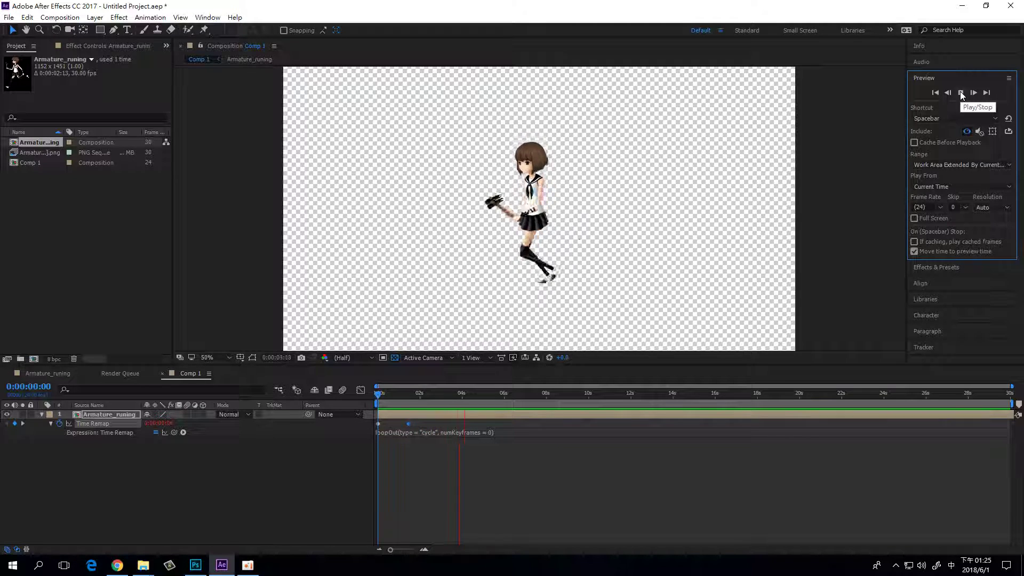
pyautogui.click(522, 416)
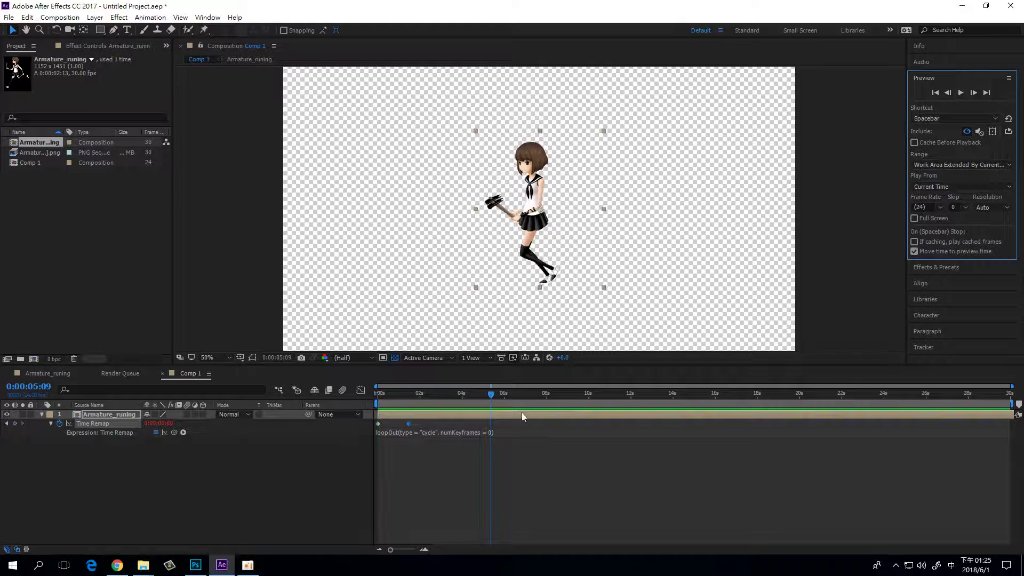
# Step: Move the second Time Remap keyframe to about 0.8 seconds and preview the run from the start of Comp 1
pyautogui.moveTo(408, 425); pyautogui.dragTo(355, 393)
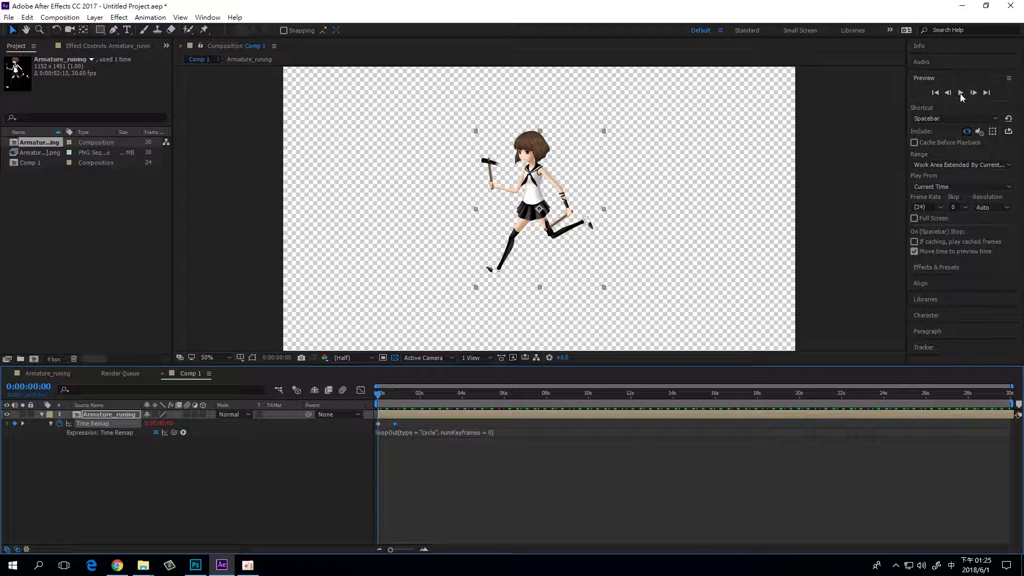
pyautogui.click(961, 93)
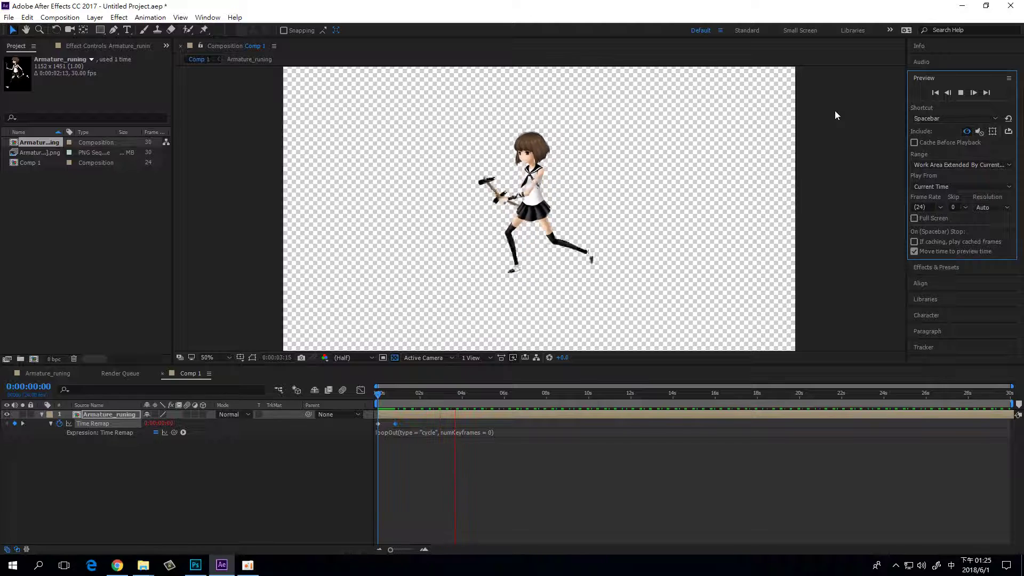
pyautogui.click(961, 92)
# Step: Move the second Time Remap keyframe to about 21.5 seconds and preview the slowed-down run
pyautogui.moveTo(395, 425); pyautogui.dragTo(612, 443)
pyautogui.moveTo(769, 445); pyautogui.dragTo(834, 448)
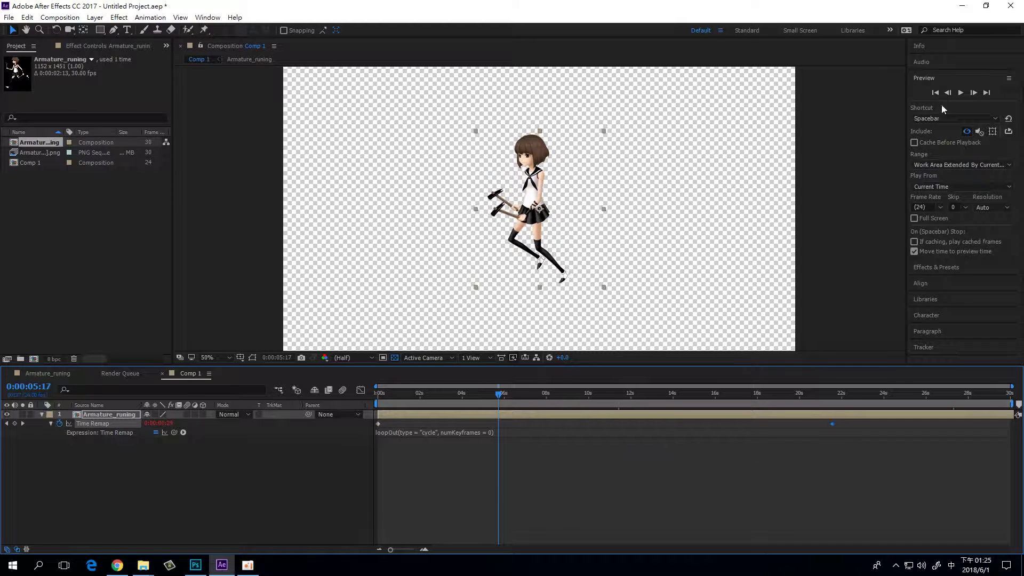
pyautogui.click(961, 93)
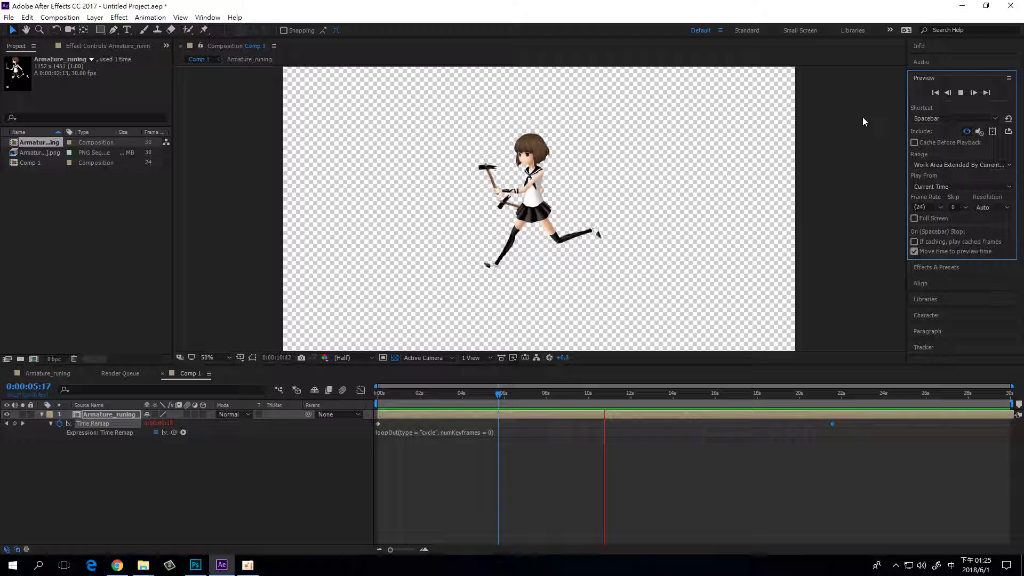
pyautogui.click(961, 92)
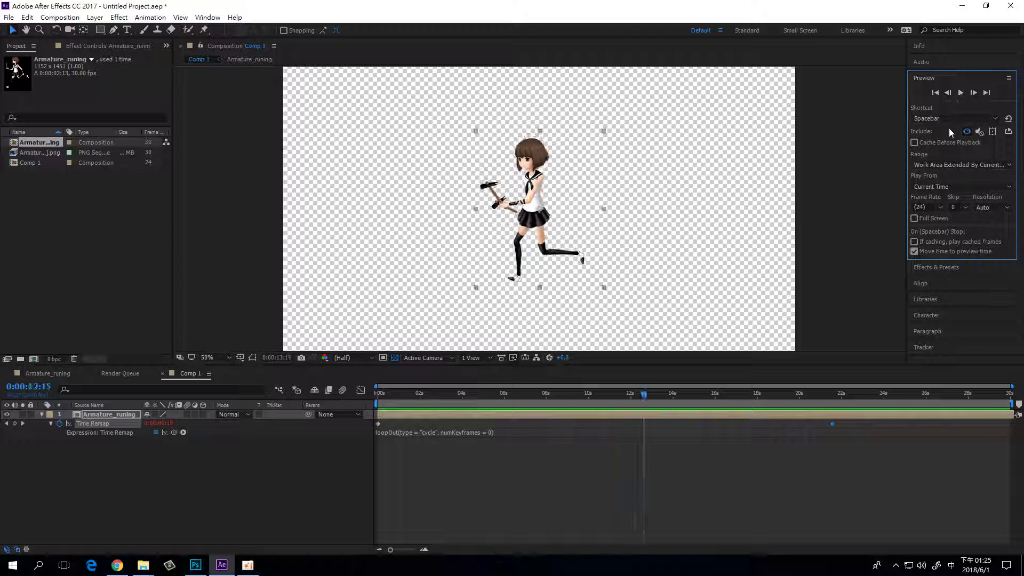
# Step: Move the second Time Remap keyframe to 0:00:14:00 and preview the run
pyautogui.moveTo(832, 424); pyautogui.dragTo(672, 424)
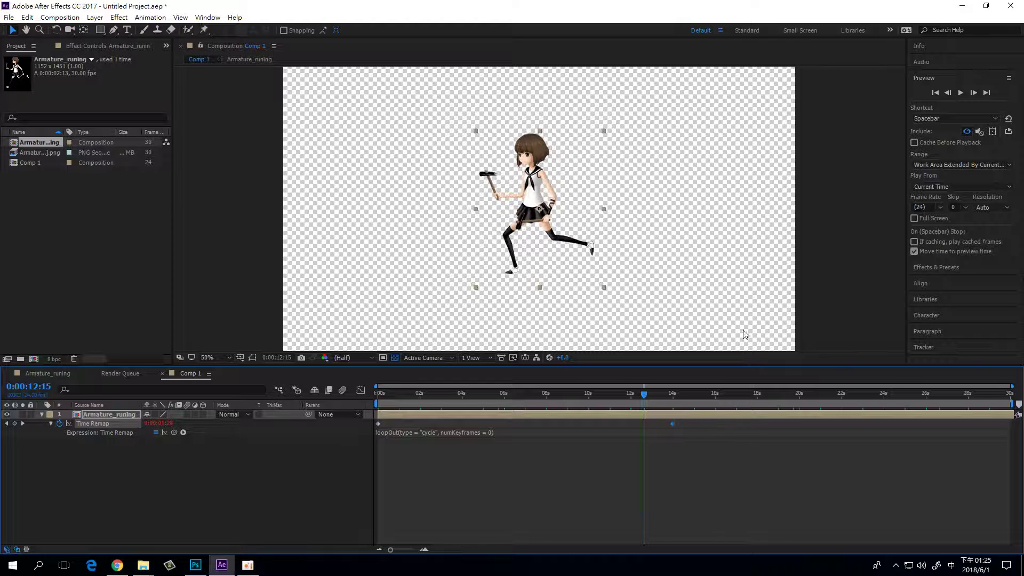
pyautogui.click(960, 92)
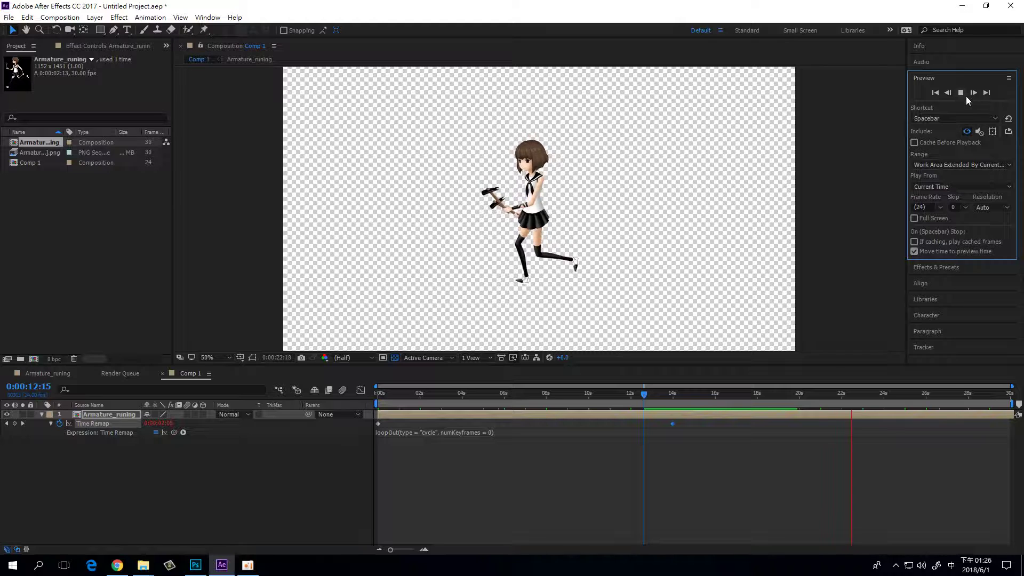
pyautogui.click(962, 93)
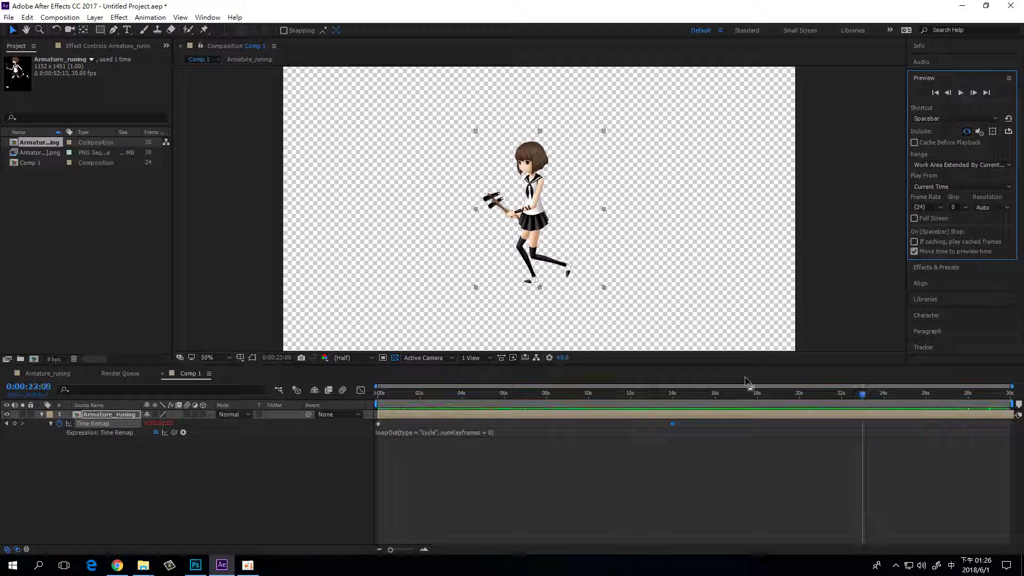
# Step: Move the second Time Remap keyframe to about 2 seconds and preview the run from shortly after 3 seconds
pyautogui.moveTo(673, 424); pyautogui.dragTo(554, 425)
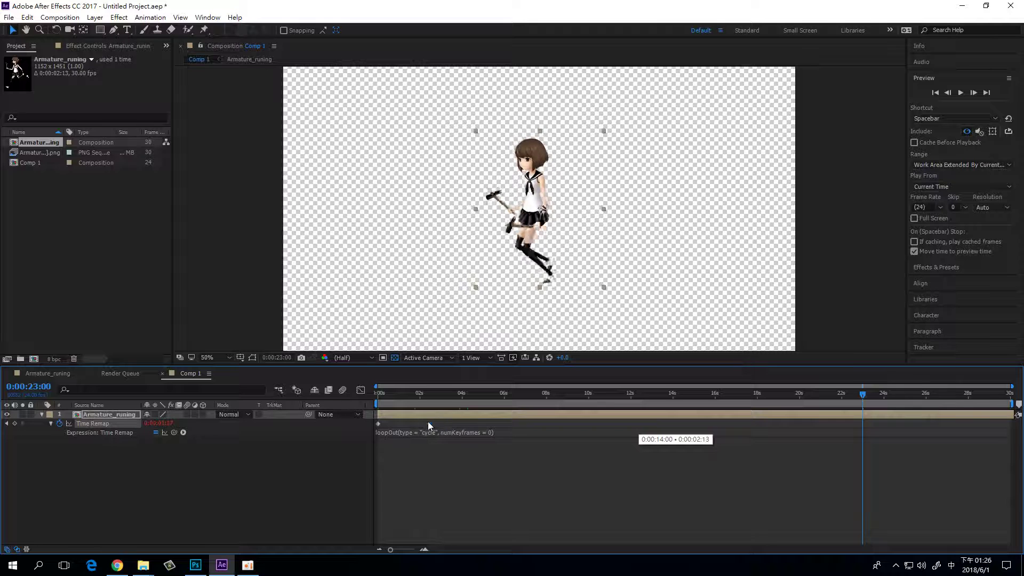
pyautogui.moveTo(429, 425); pyautogui.dragTo(422, 424)
pyautogui.click(456, 393)
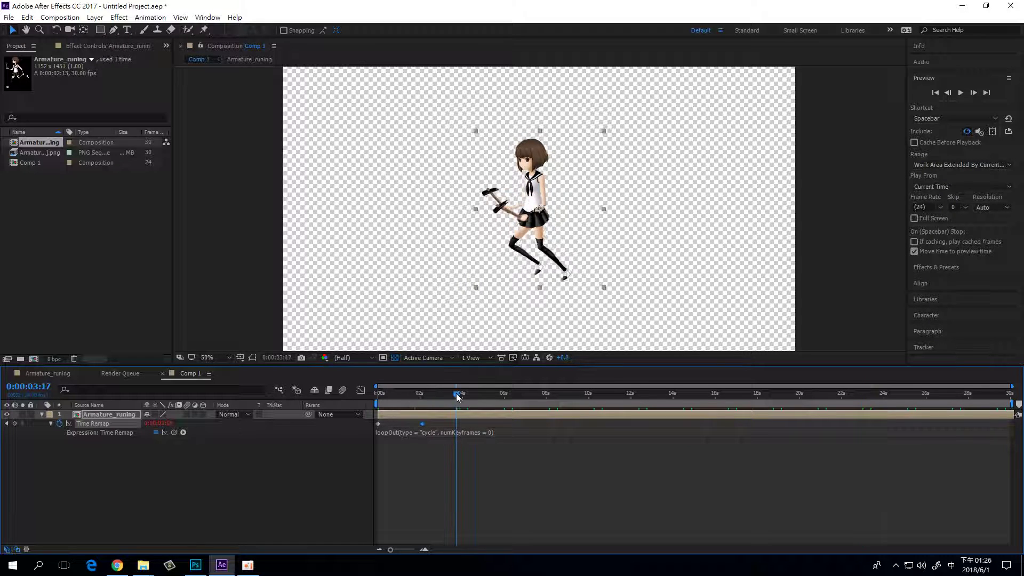
pyautogui.click(961, 93)
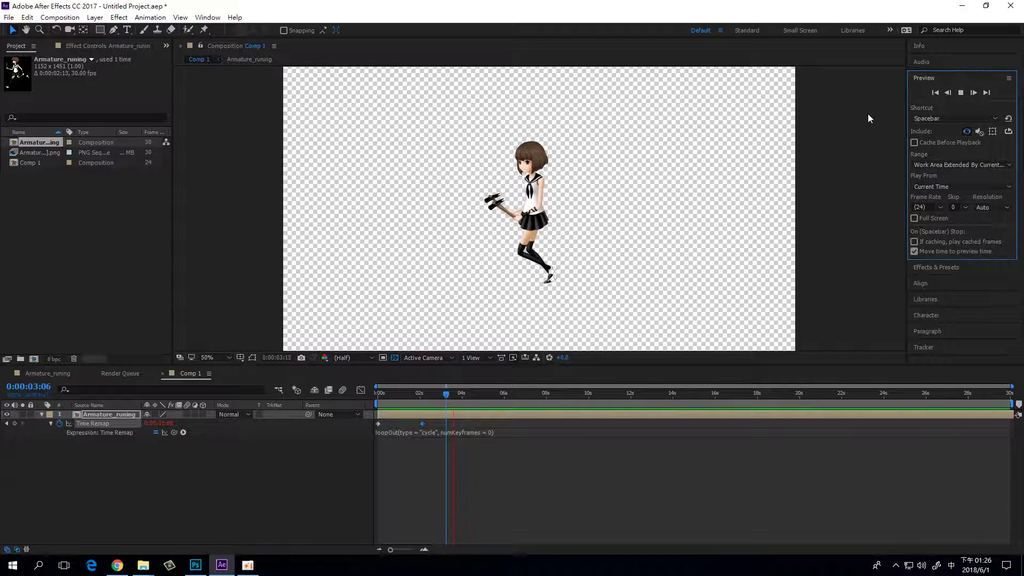
pyautogui.click(961, 92)
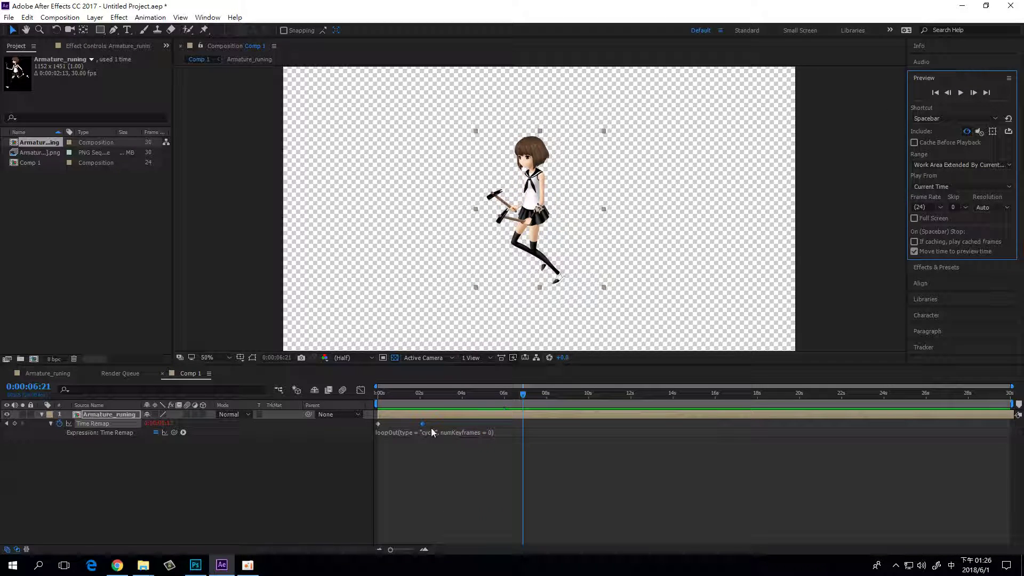
# Step: Set the run's loop speed by moving the second Time Remap keyframe to 0:00:01:08, and preview the animation
pyautogui.moveTo(424, 425); pyautogui.dragTo(407, 424)
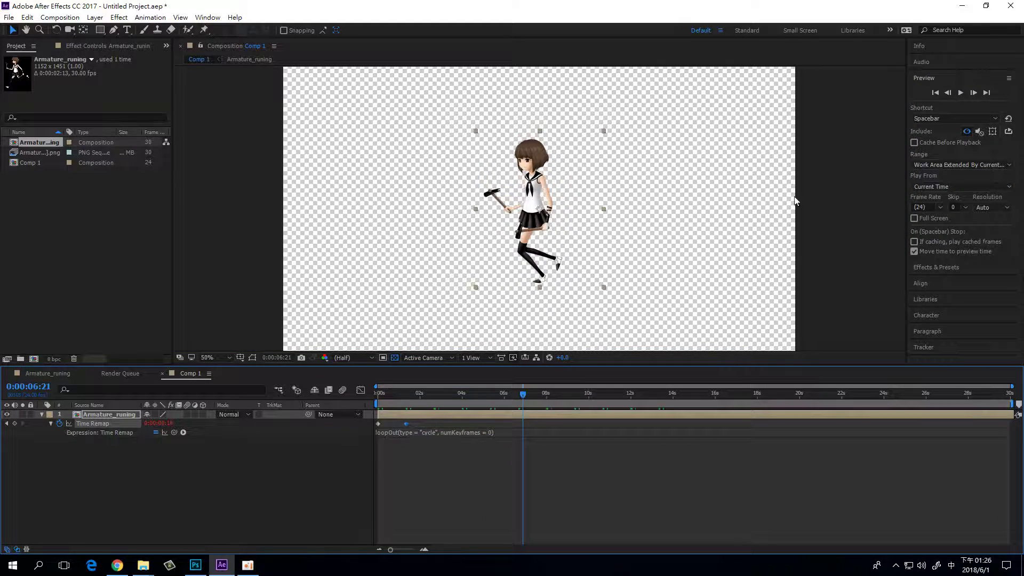
pyautogui.click(959, 93)
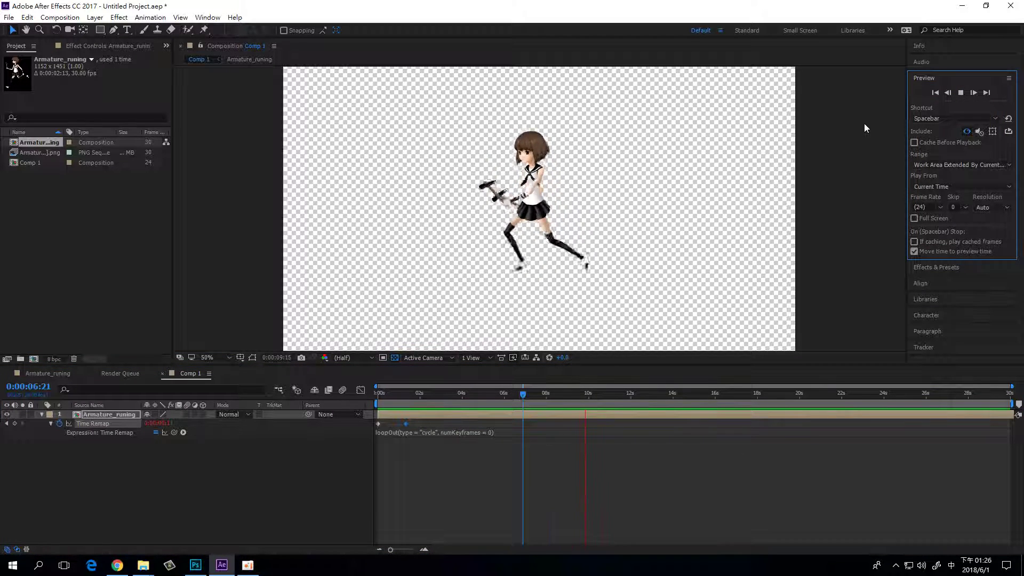
pyautogui.click(960, 93)
# Step: Slide the Armature_runing layer about 0:00:01:09 earlier so both Time Remap keyframes fall before Comp 1's start, and scrub through the result
pyautogui.moveTo(614, 393); pyautogui.dragTo(365, 396)
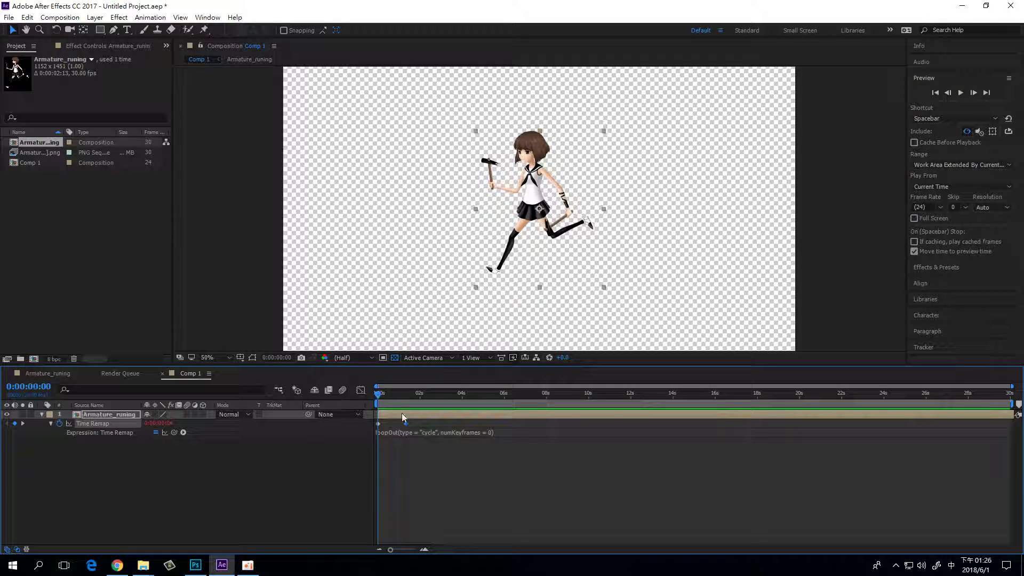
pyautogui.click(424, 549)
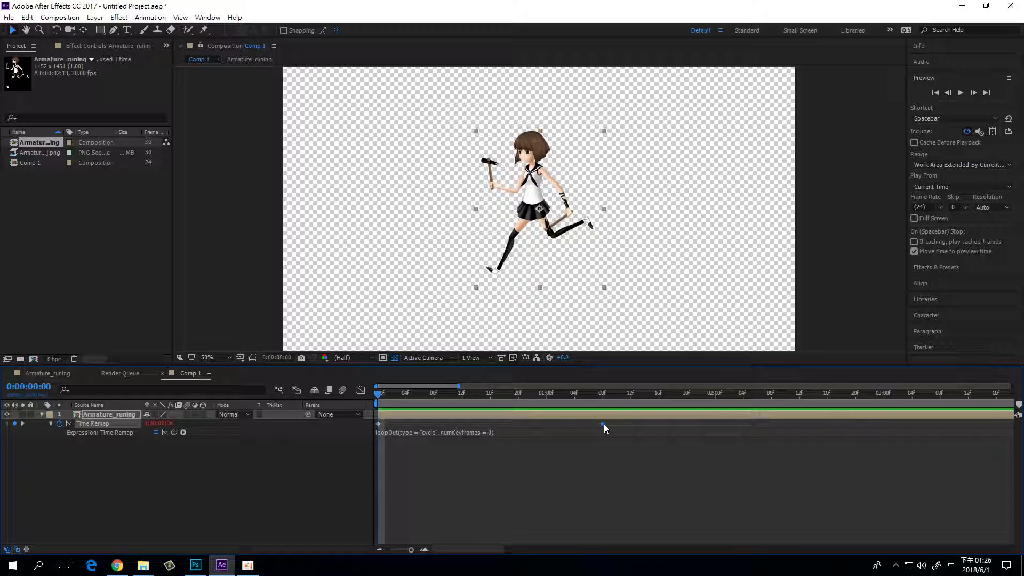
pyautogui.moveTo(380, 398); pyautogui.dragTo(603, 402)
pyautogui.moveTo(613, 406); pyautogui.dragTo(610, 406)
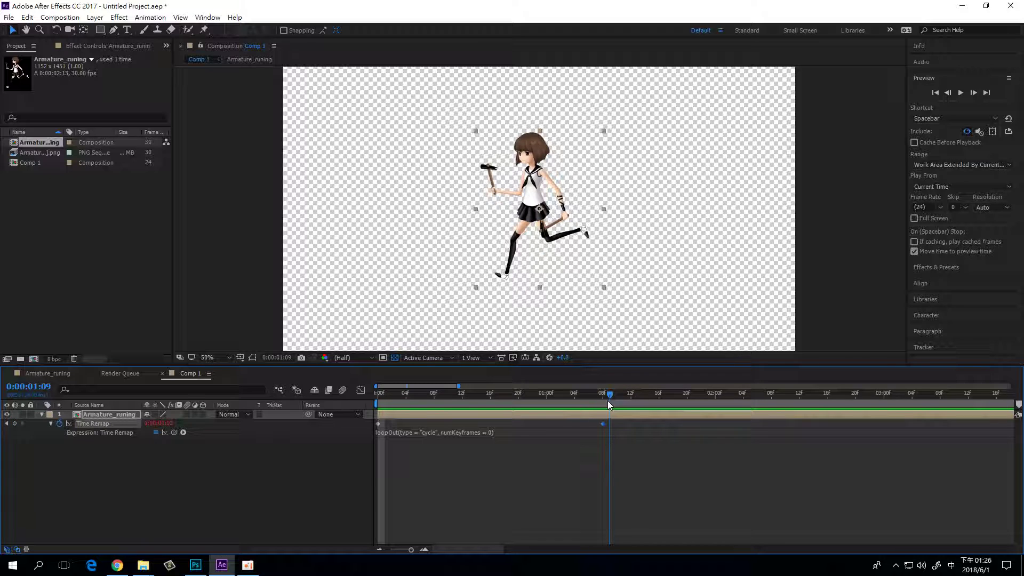
pyautogui.press('Home')
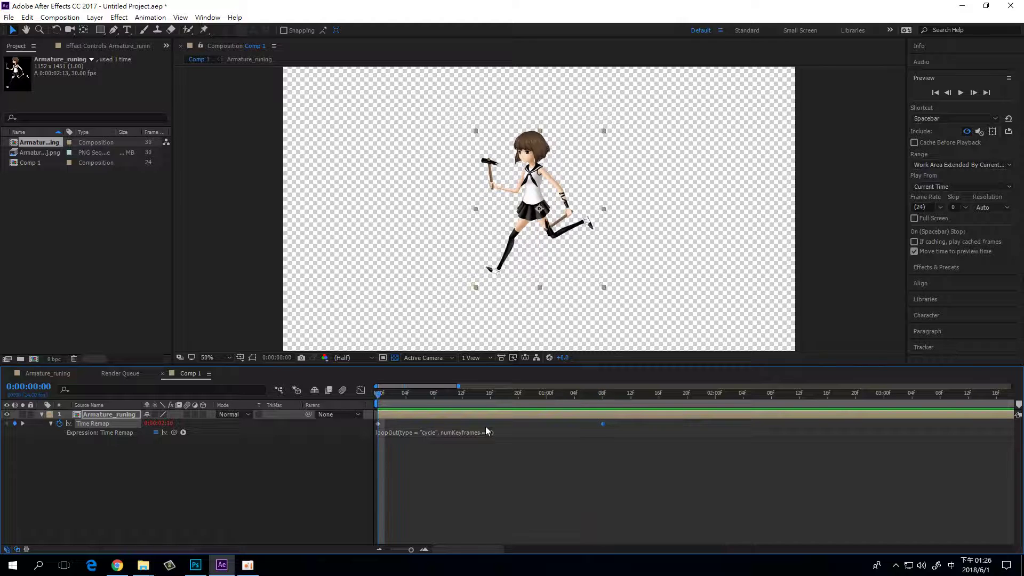
pyautogui.moveTo(701, 416); pyautogui.dragTo(469, 409)
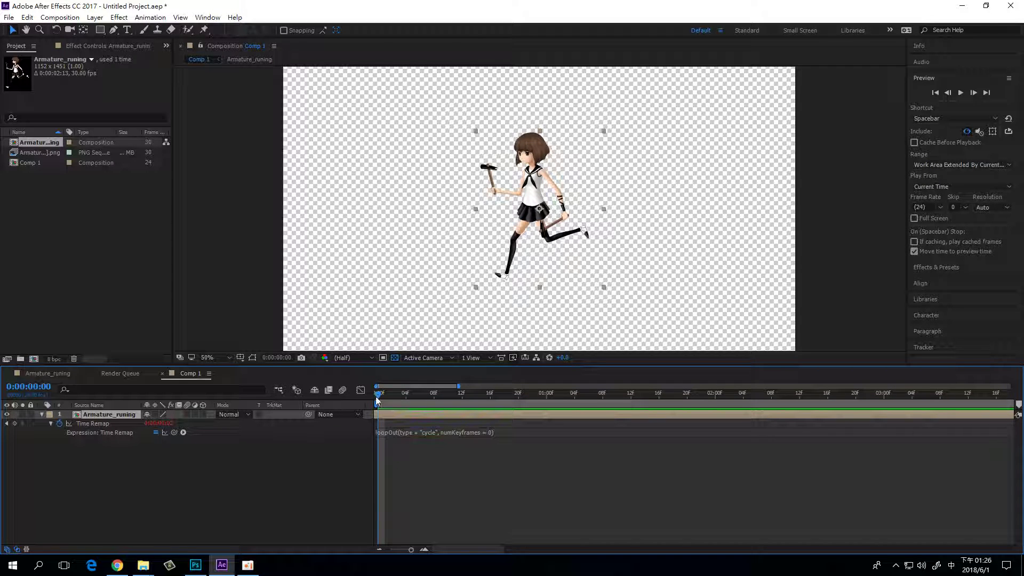
pyautogui.moveTo(376, 396); pyautogui.dragTo(892, 415)
pyautogui.press('space')
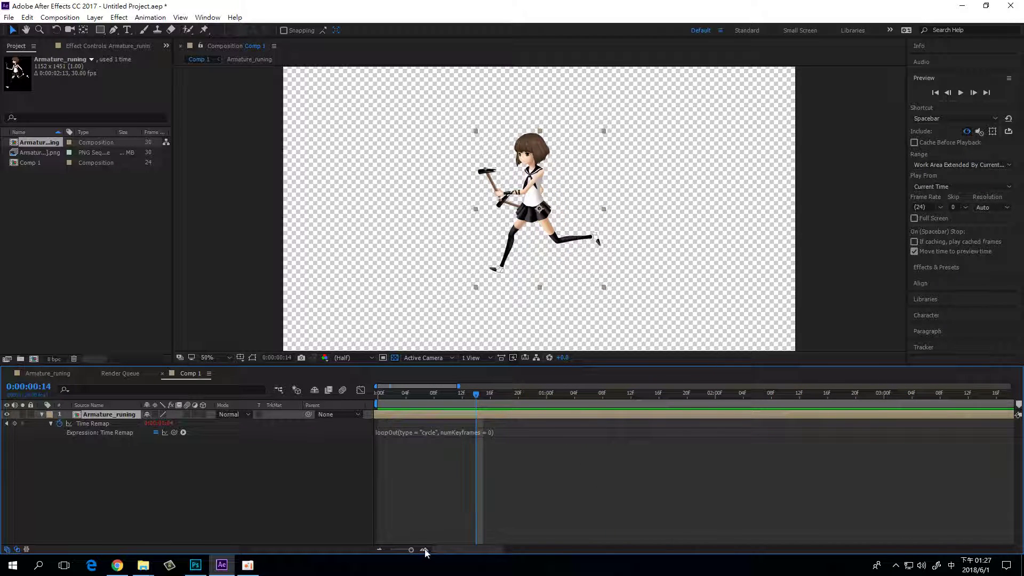
# Step: Extend the Armature_runing layer's out point to the end of Comp 1 at 30 seconds, scrub through it, and collapse its properties
pyautogui.click(379, 550)
pyautogui.click(380, 550)
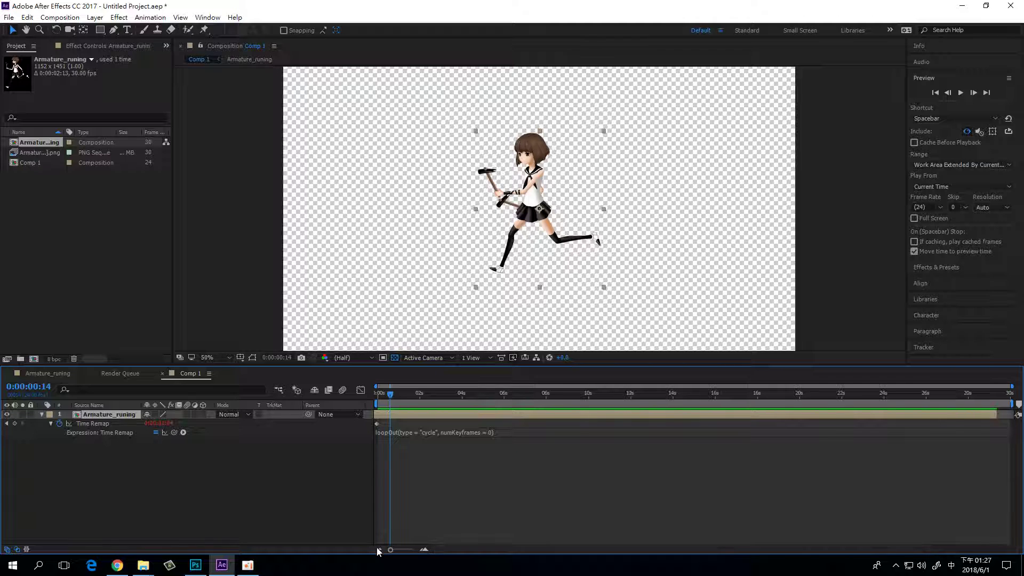
pyautogui.moveTo(995, 415); pyautogui.dragTo(1014, 416)
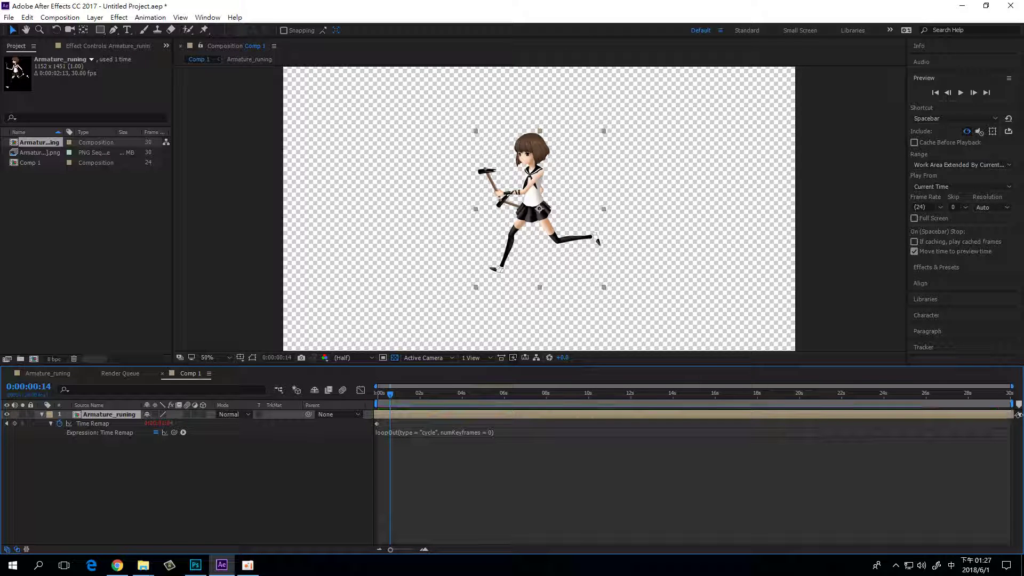
pyautogui.moveTo(379, 396); pyautogui.dragTo(712, 396)
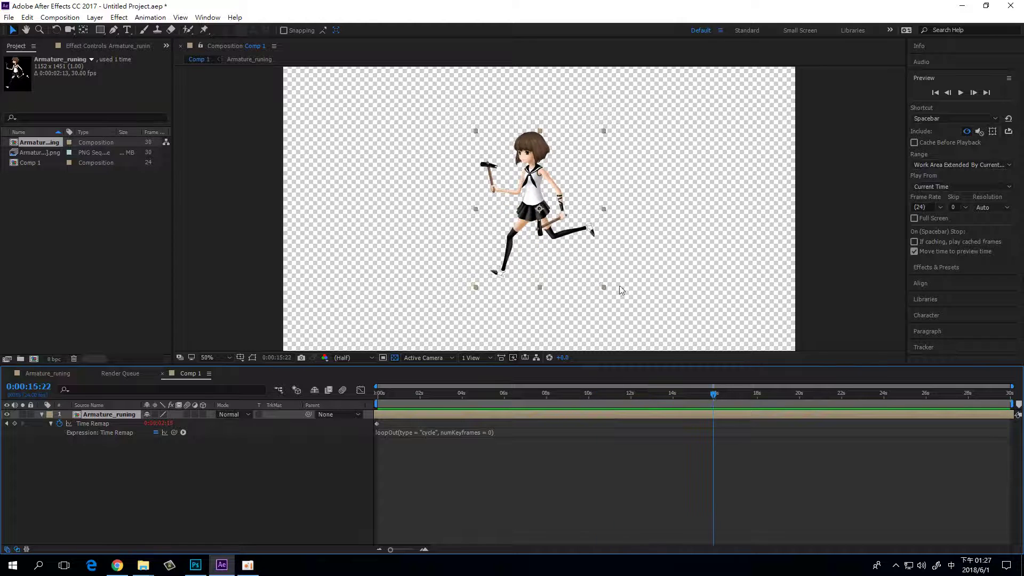
pyautogui.press(',')
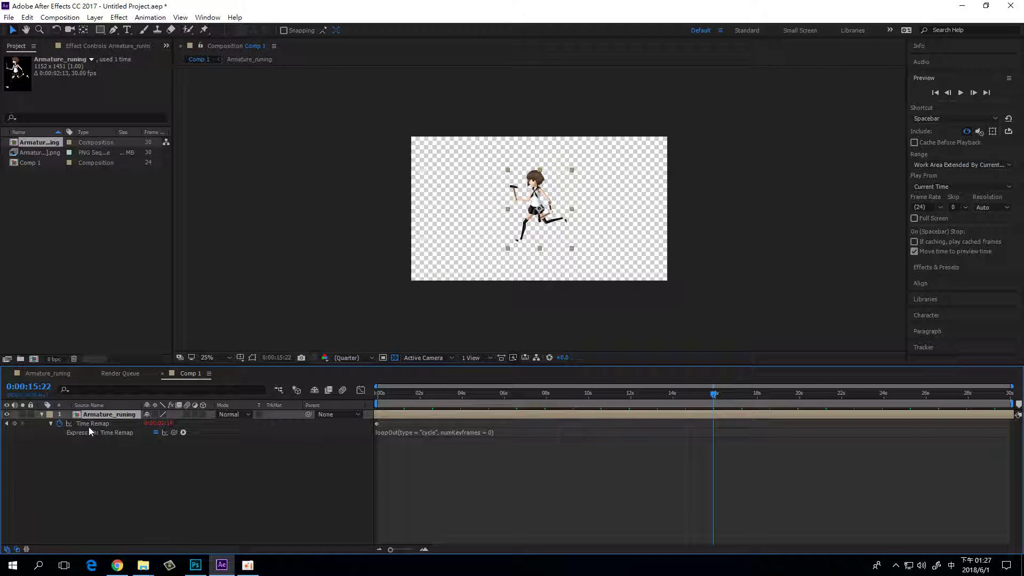
pyautogui.click(41, 415)
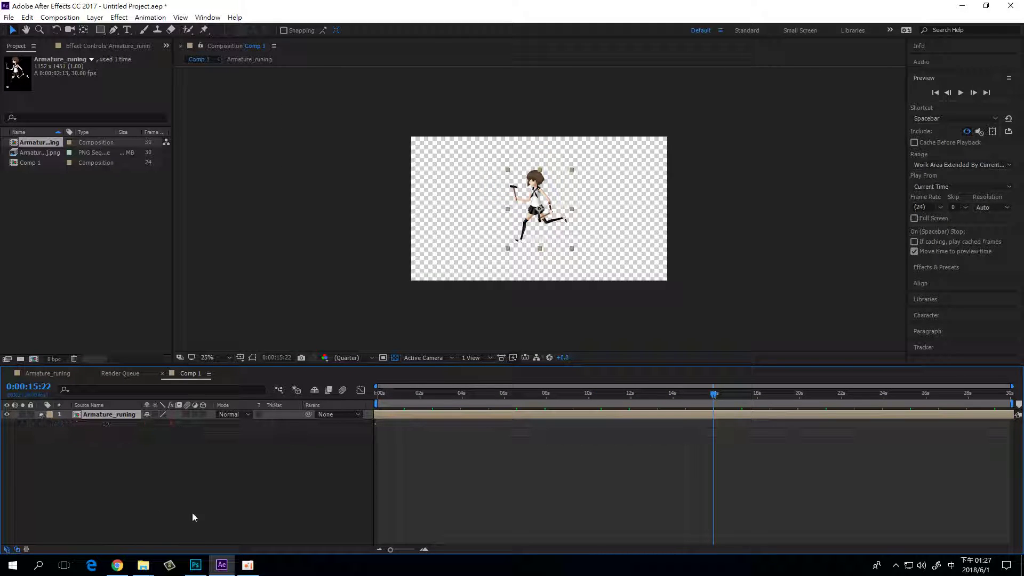
# Step: Switch to Photoshop and open mountain.psd from the DBtoAE folder
pyautogui.click(195, 565)
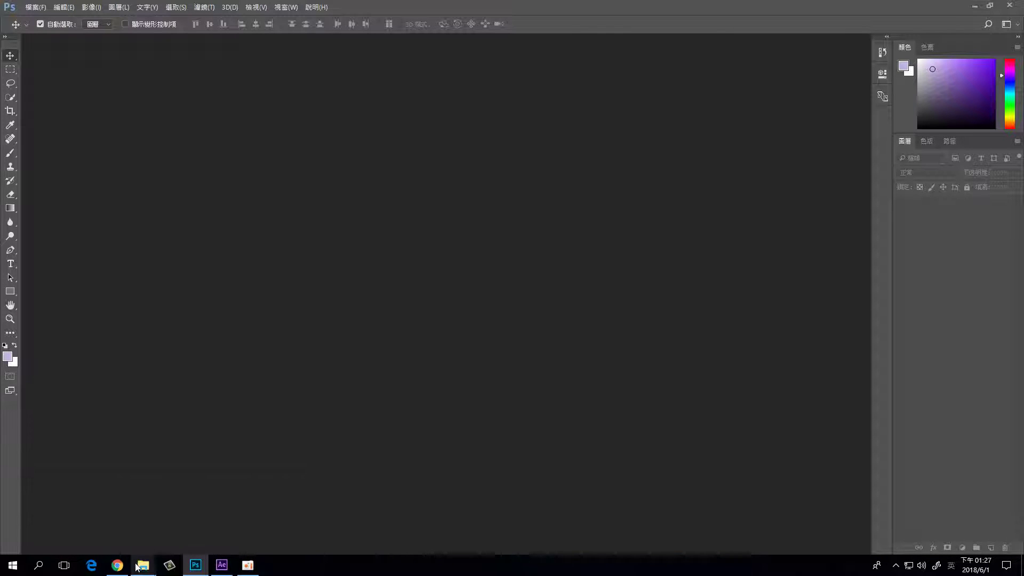
pyautogui.moveTo(137, 567)
pyautogui.click(62, 524)
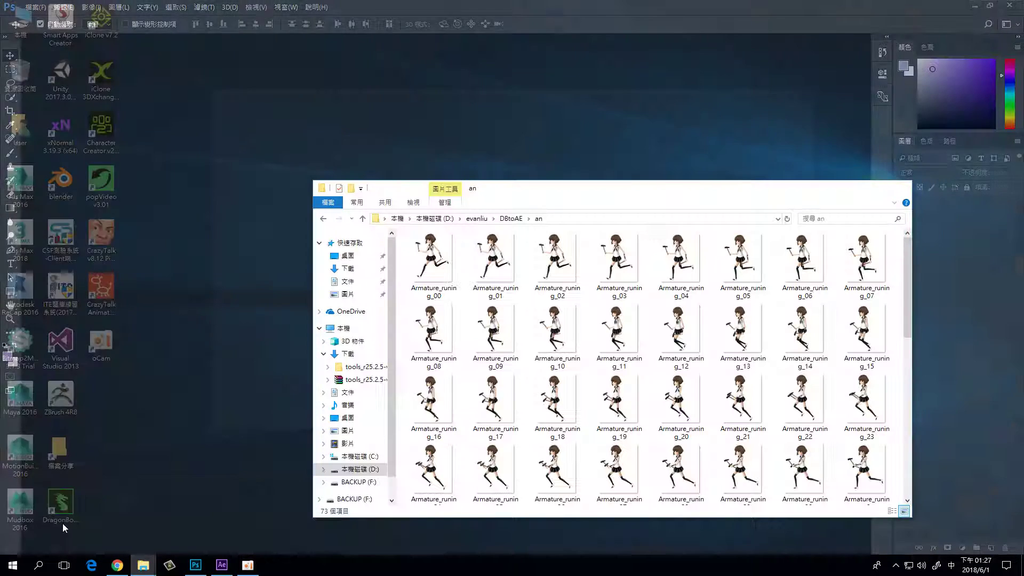
pyautogui.click(363, 219)
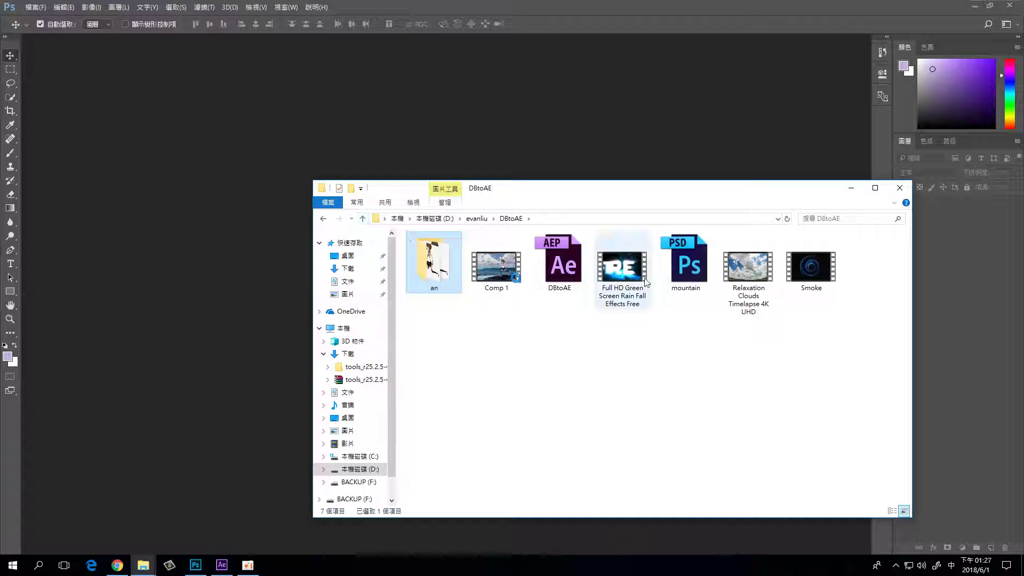
pyautogui.moveTo(683, 271); pyautogui.dragTo(647, 128)
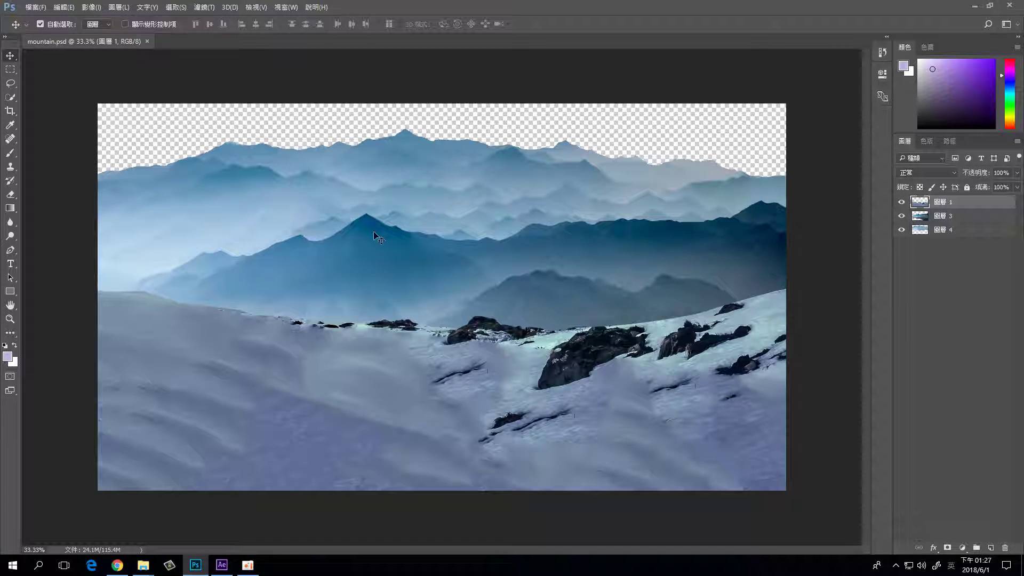
# Step: Inspect mountain.psd's three layers individually and stacked by toggling their visibility, and close the file without saving
pyautogui.click(902, 216)
pyautogui.click(902, 229)
pyautogui.click(902, 203)
pyautogui.click(902, 230)
pyautogui.click(902, 230)
pyautogui.click(902, 216)
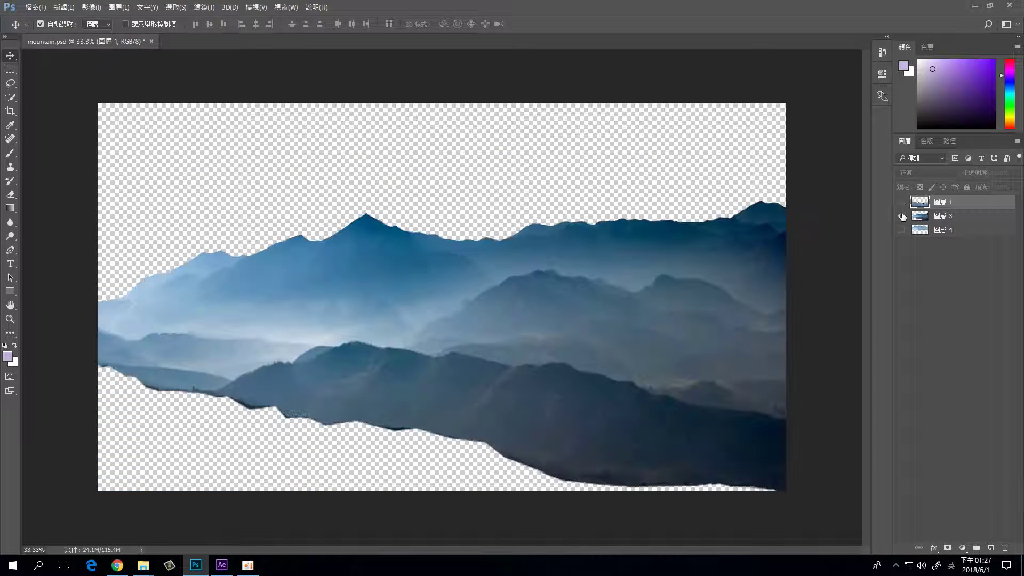
pyautogui.click(902, 216)
pyautogui.click(902, 230)
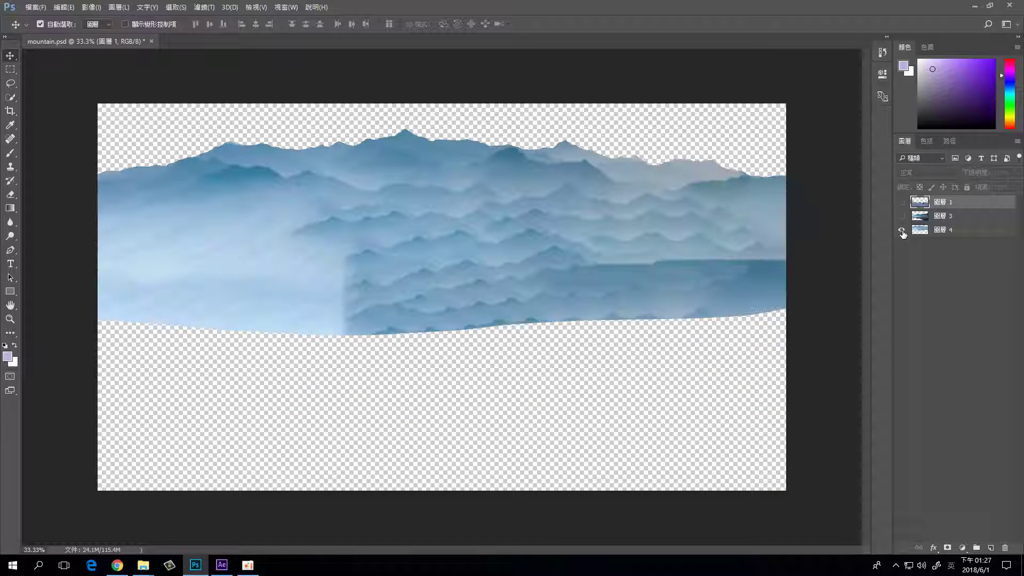
pyautogui.click(902, 216)
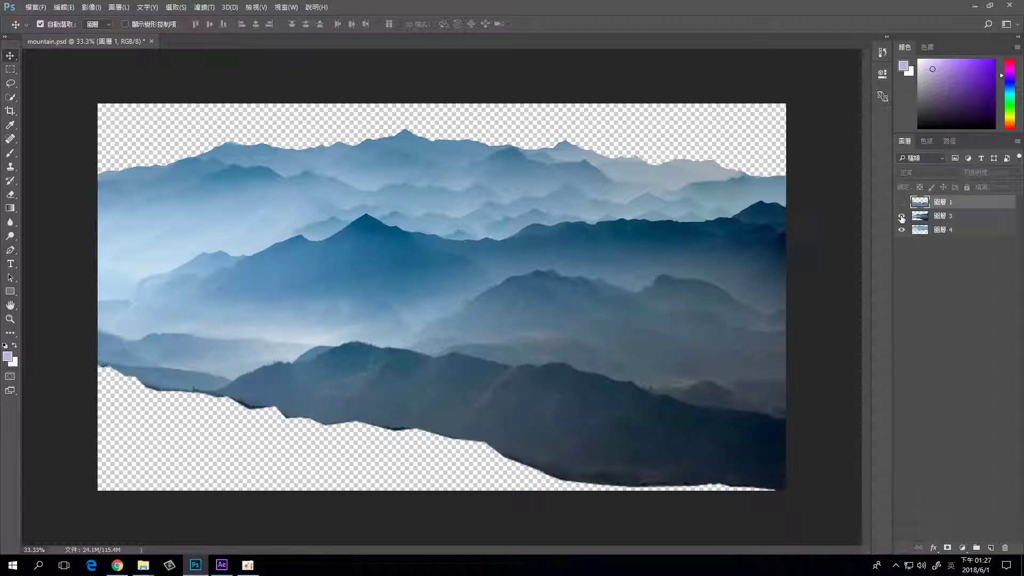
pyautogui.click(901, 203)
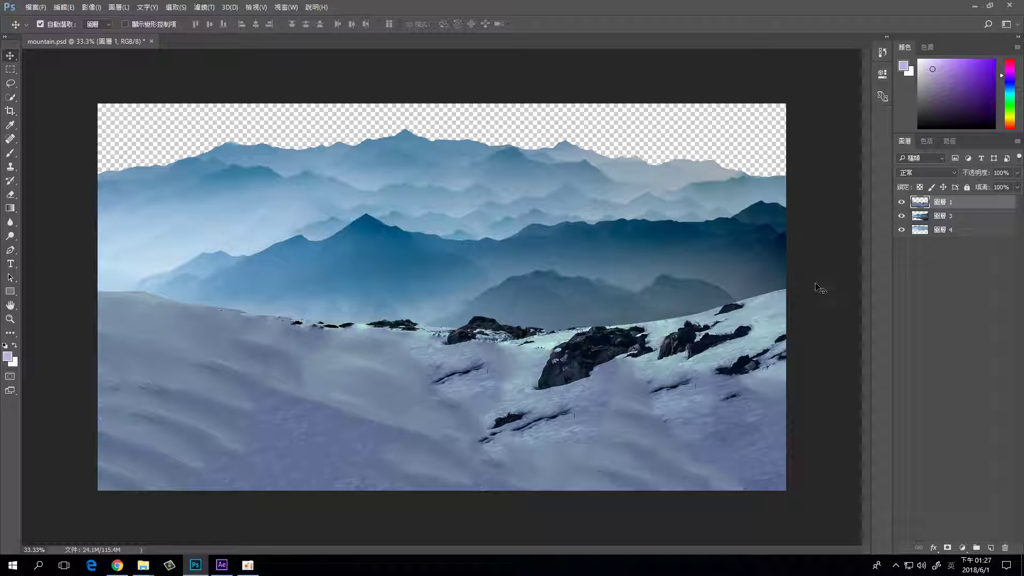
pyautogui.click(151, 41)
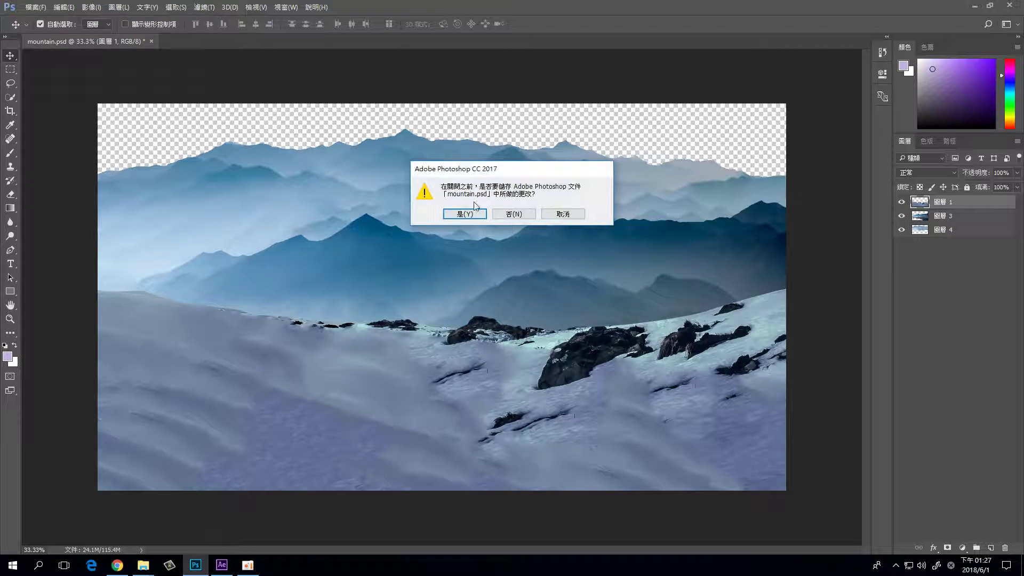
pyautogui.click(514, 214)
# Step: Switch to After Effects and import mountain.psd from the DBtoAE folder as Composition - Retain Layer Sizes with Editable Layer Styles
pyautogui.click(223, 564)
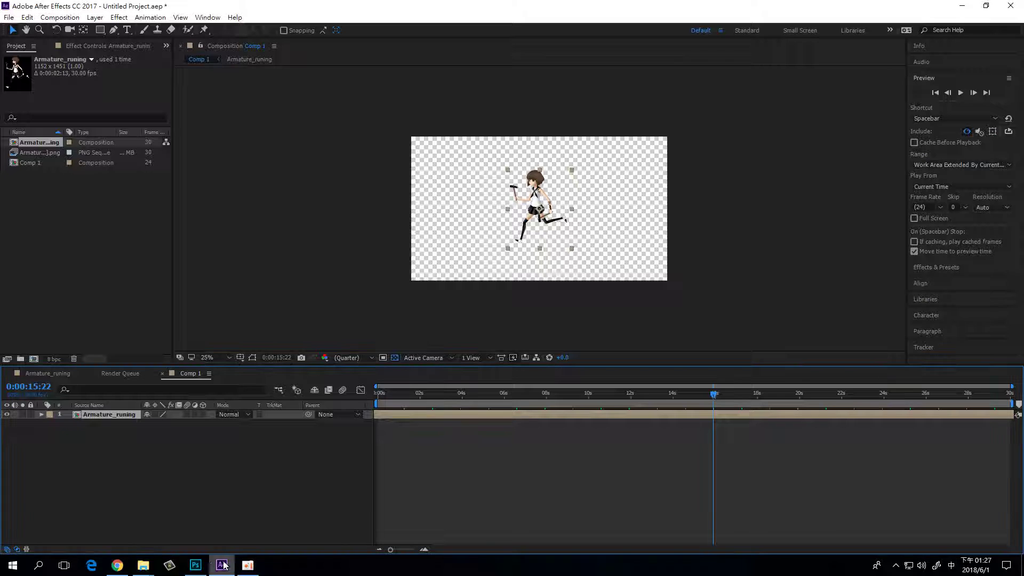
pyautogui.moveTo(143, 564)
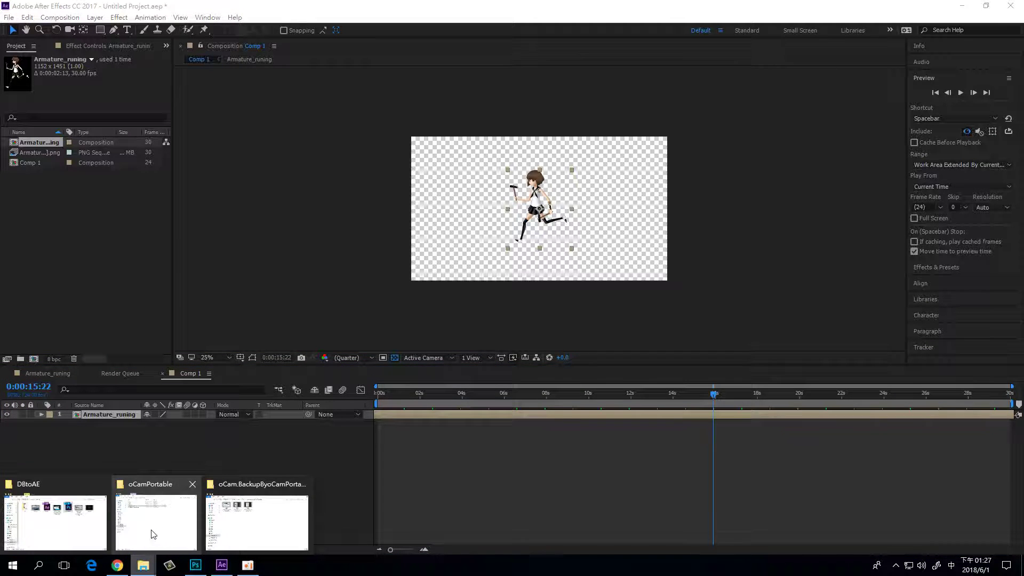
pyautogui.click(87, 531)
pyautogui.moveTo(683, 270); pyautogui.dragTo(107, 298)
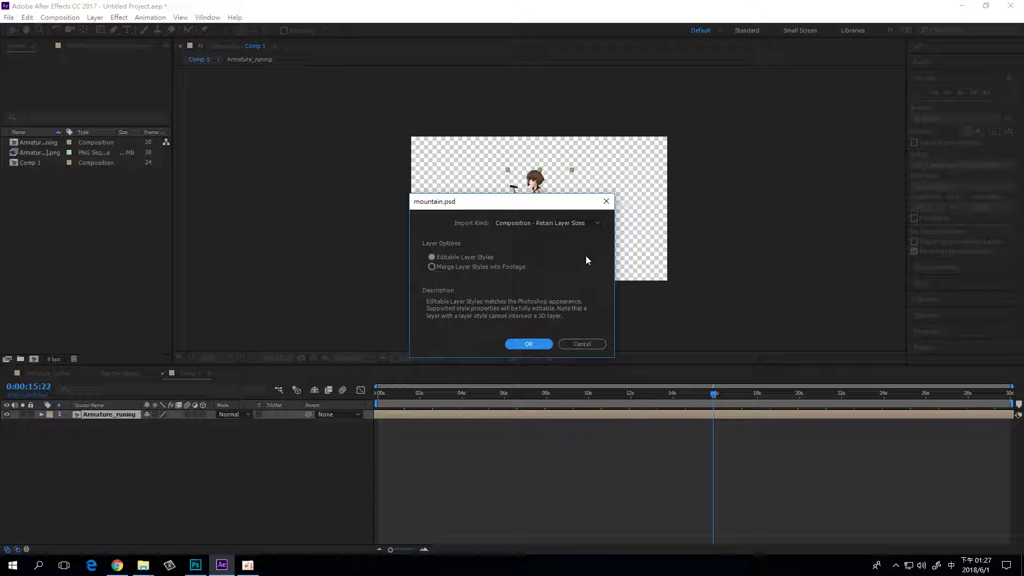
pyautogui.click(543, 223)
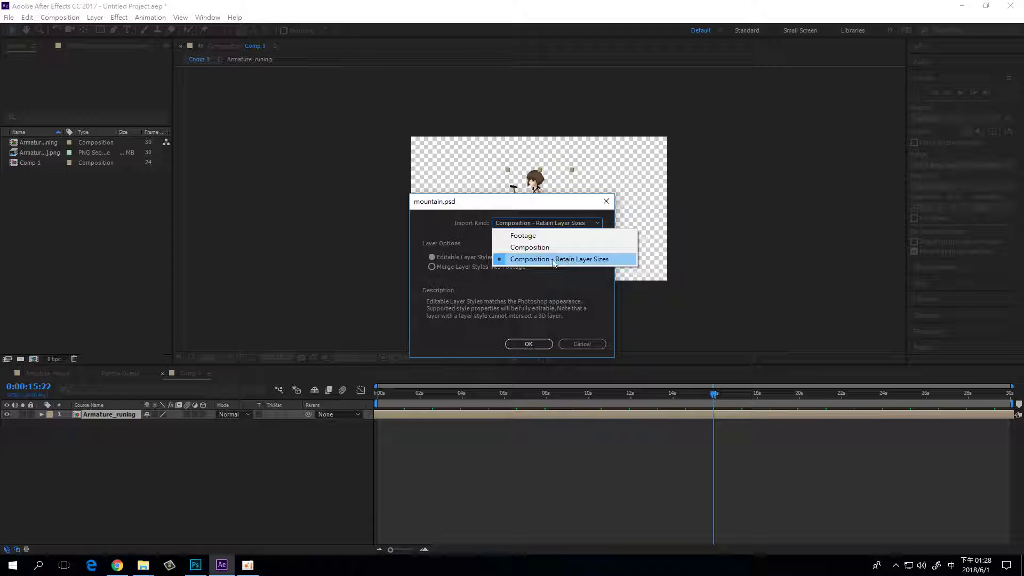
pyautogui.click(436, 228)
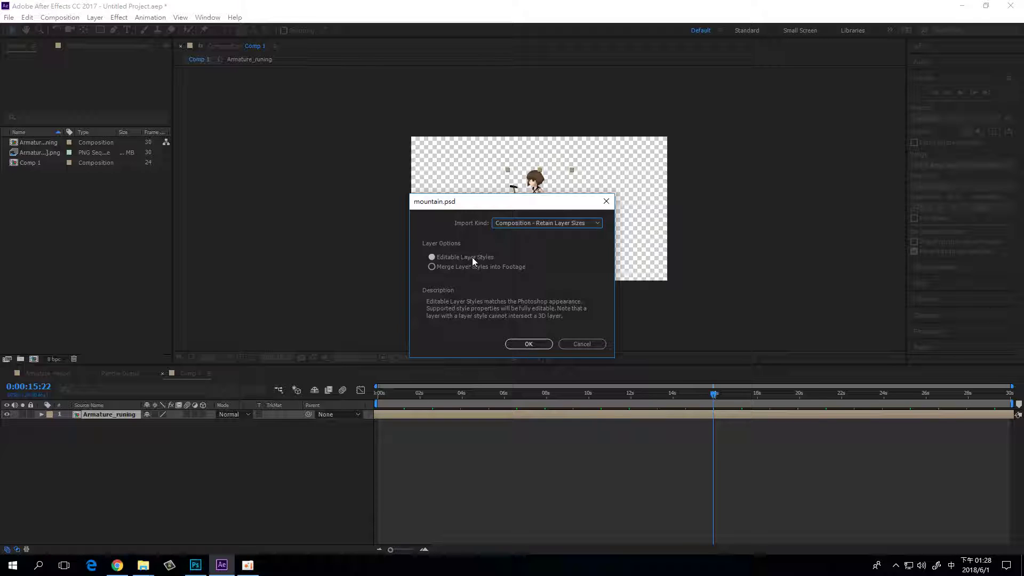
pyautogui.click(434, 267)
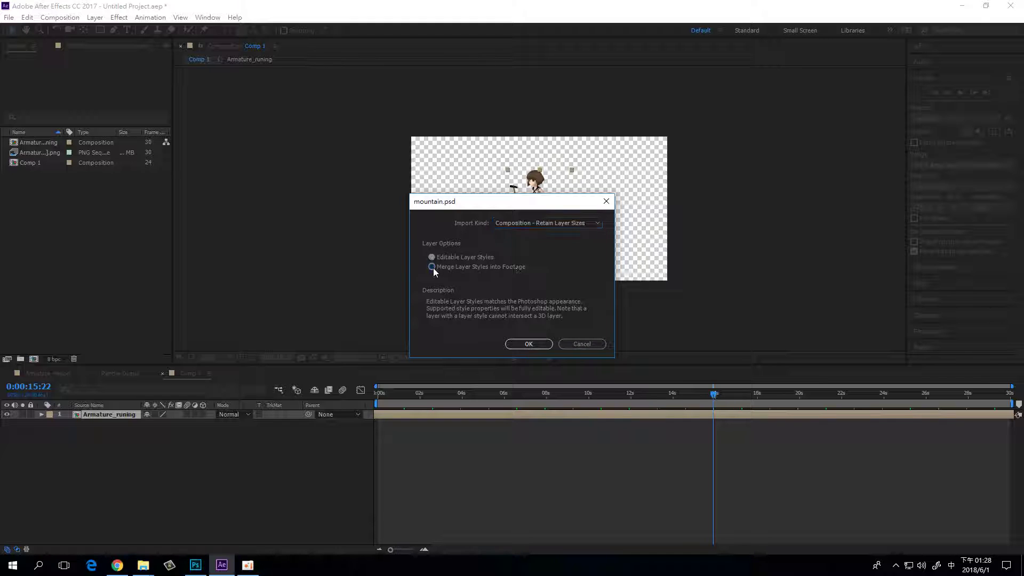
pyautogui.click(432, 258)
pyautogui.click(537, 345)
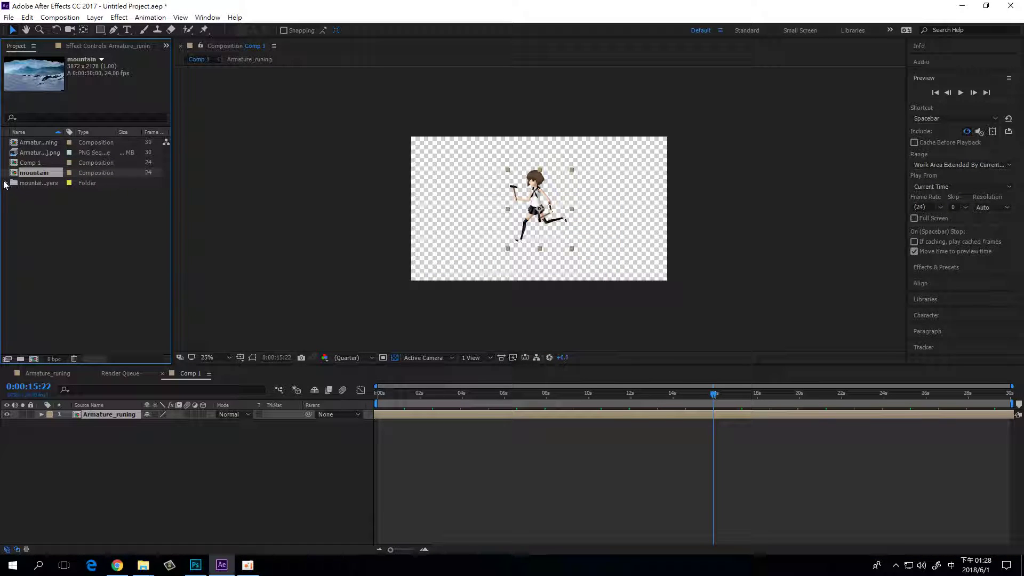
# Step: Add the three Photoshop layers from the mountain Layers folder to Comp 1, beneath the Armature_runing layer
pyautogui.click(5, 183)
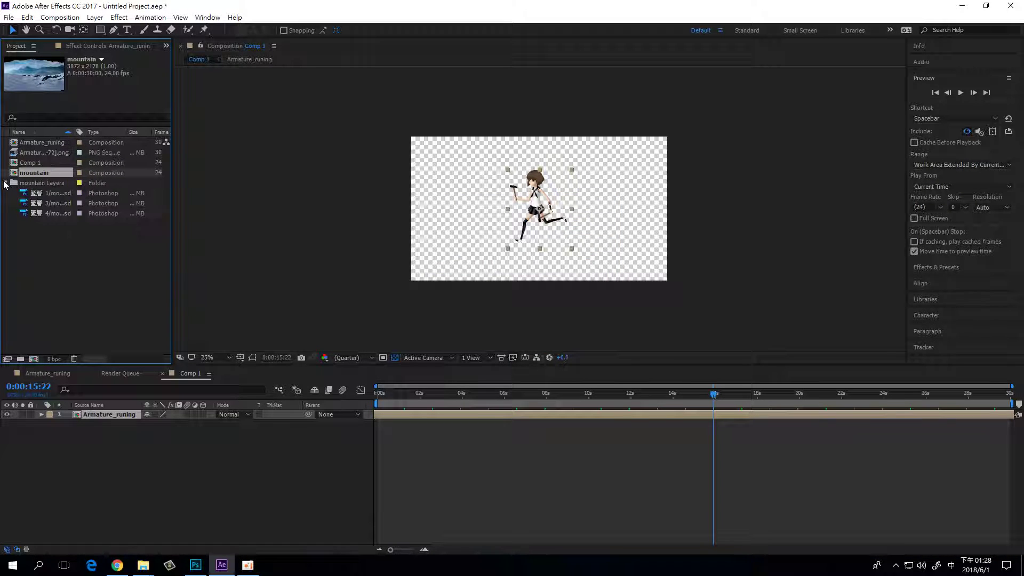
pyautogui.click(56, 194)
pyautogui.click(55, 206)
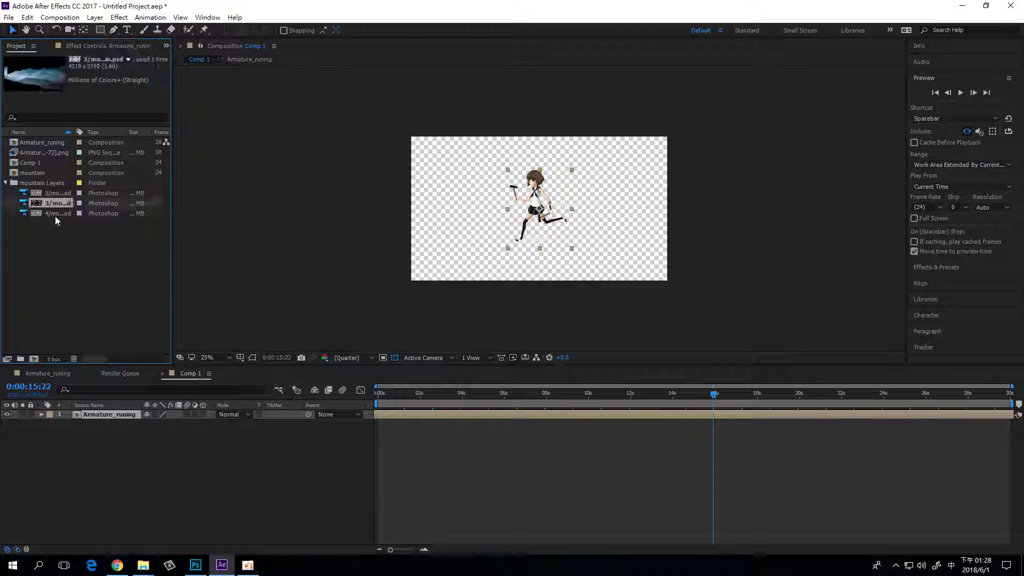
pyautogui.click(56, 215)
pyautogui.moveTo(36, 243); pyautogui.dragTo(99, 435)
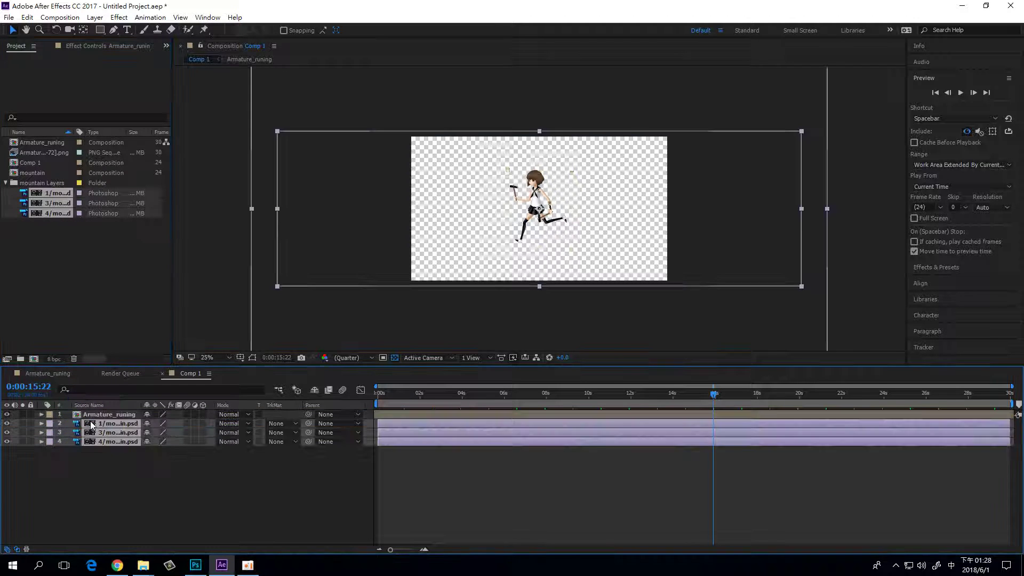
# Step: Hide the 3/mountain.psd and 4/mountain.psd layers in Comp 1
pyautogui.press(',')
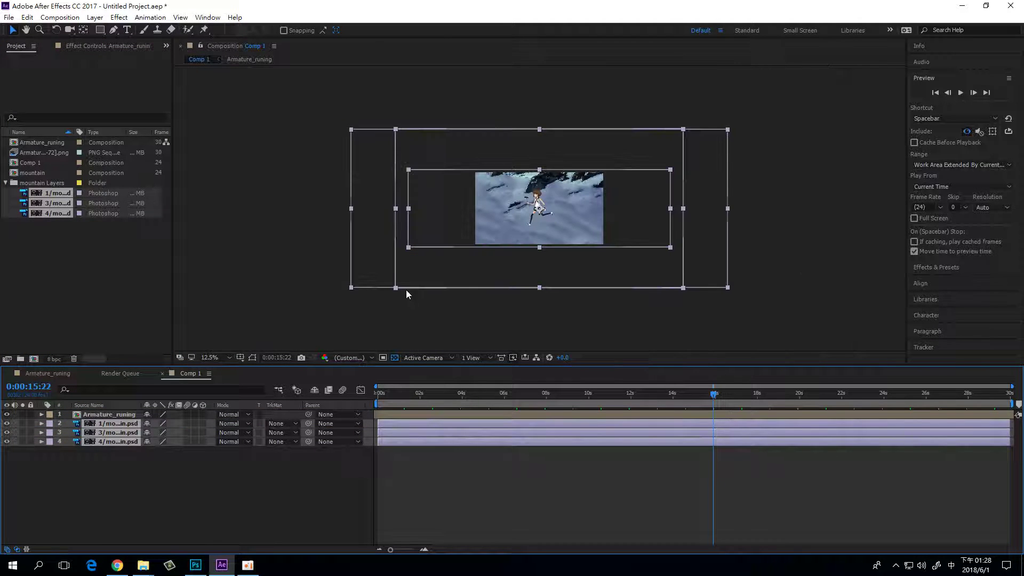
pyautogui.click(124, 469)
pyautogui.click(7, 433)
pyautogui.click(7, 441)
# Step: Move the 1/mountain.psd foreground layer to about -3300, 1700 so its right end forms the ground under the runner
pyautogui.click(108, 425)
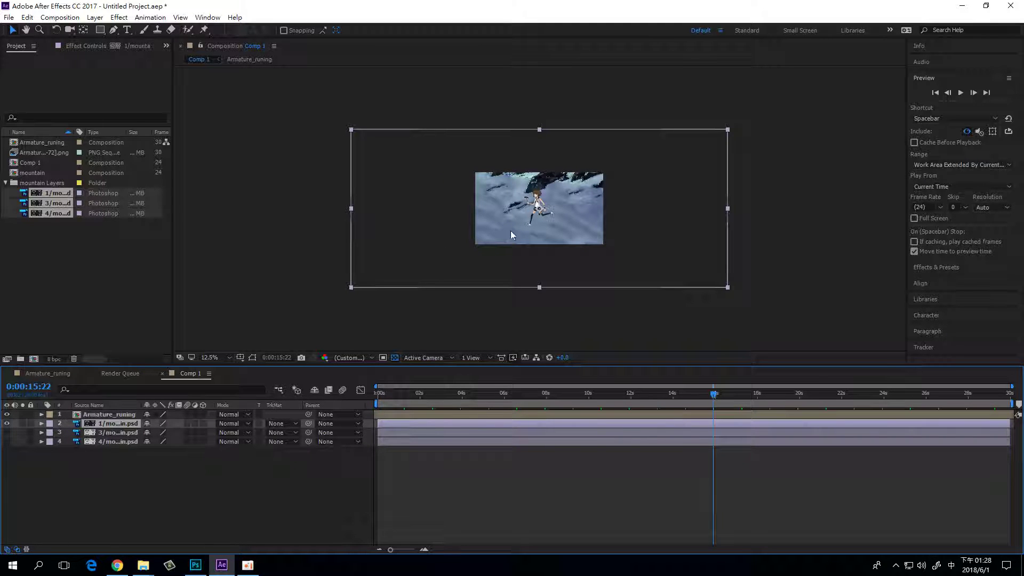
pyautogui.moveTo(508, 210); pyautogui.dragTo(422, 272)
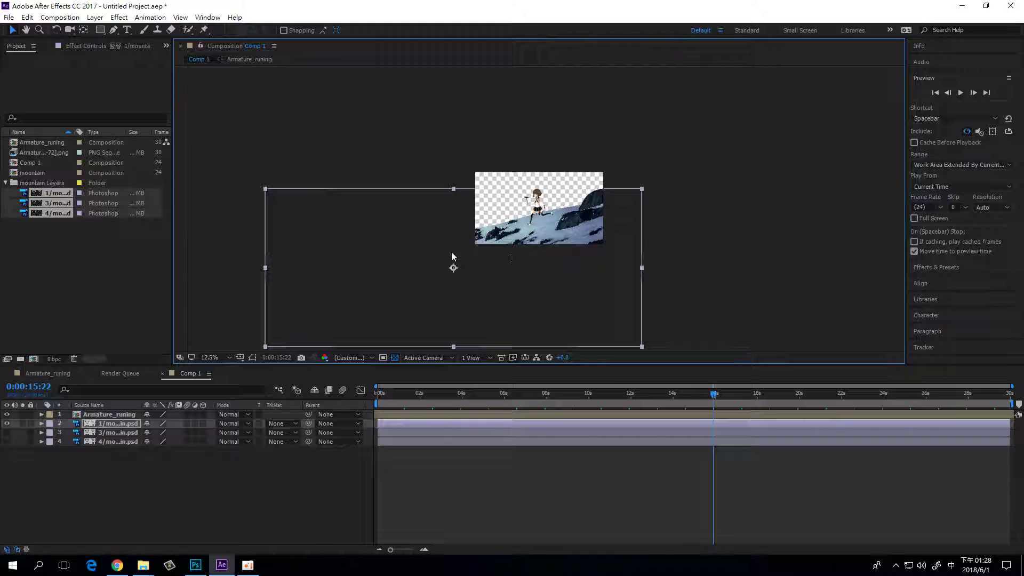
pyautogui.moveTo(358, 269); pyautogui.dragTo(311, 268)
pyautogui.moveTo(600, 265); pyautogui.dragTo(776, 265)
pyautogui.moveTo(686, 277); pyautogui.dragTo(816, 270)
pyautogui.moveTo(426, 295); pyautogui.dragTo(581, 300)
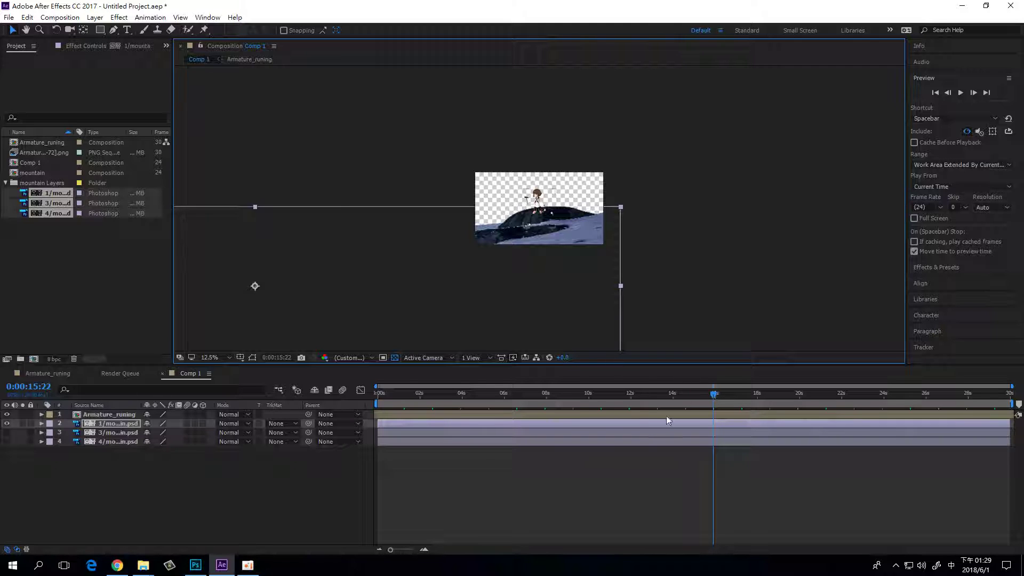
# Step: Set a Position keyframe on the 1/mountain.psd layer at 0:00:00:00
pyautogui.click(114, 426)
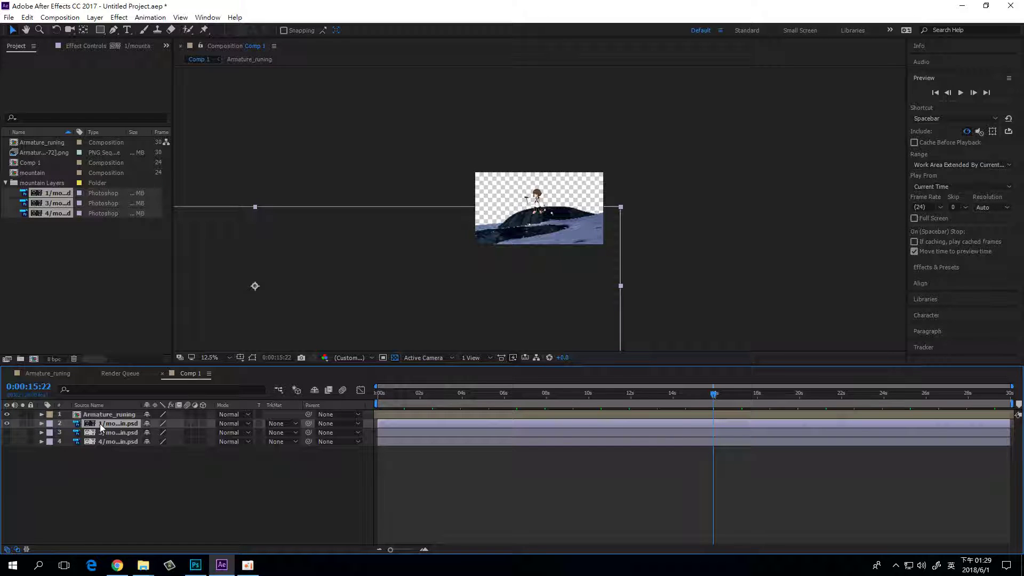
pyautogui.press('p')
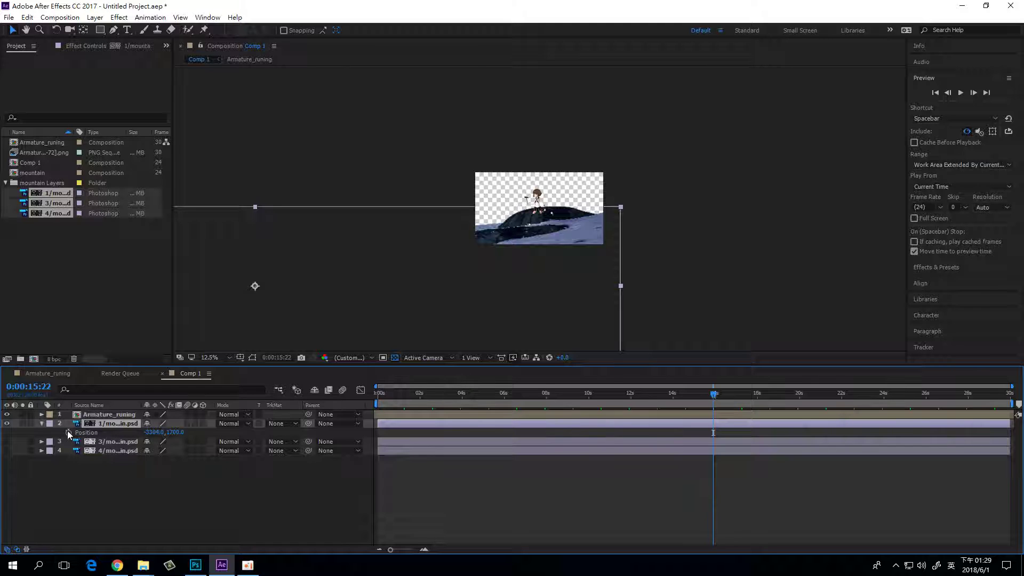
pyautogui.moveTo(707, 398); pyautogui.dragTo(331, 392)
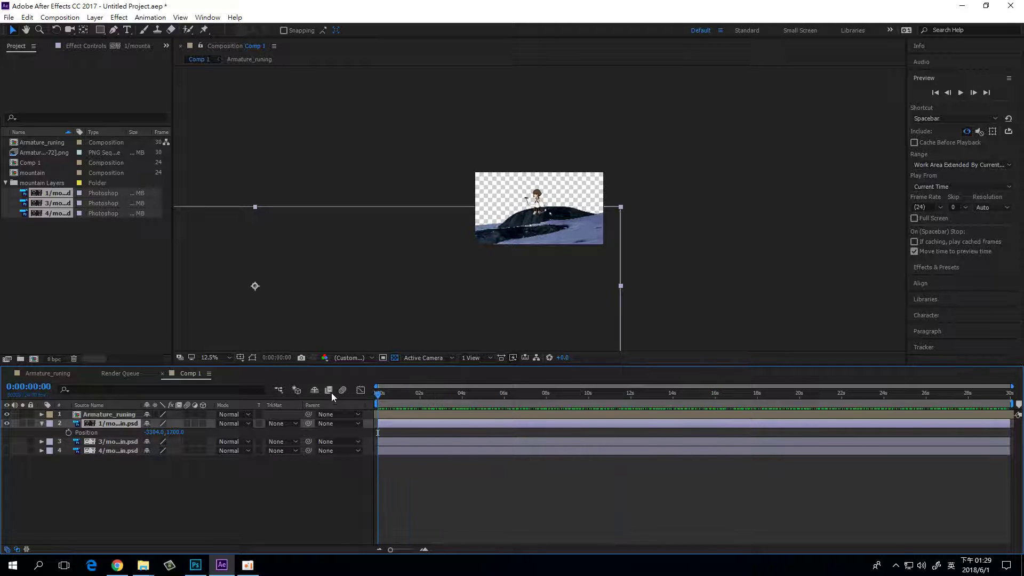
pyautogui.click(68, 433)
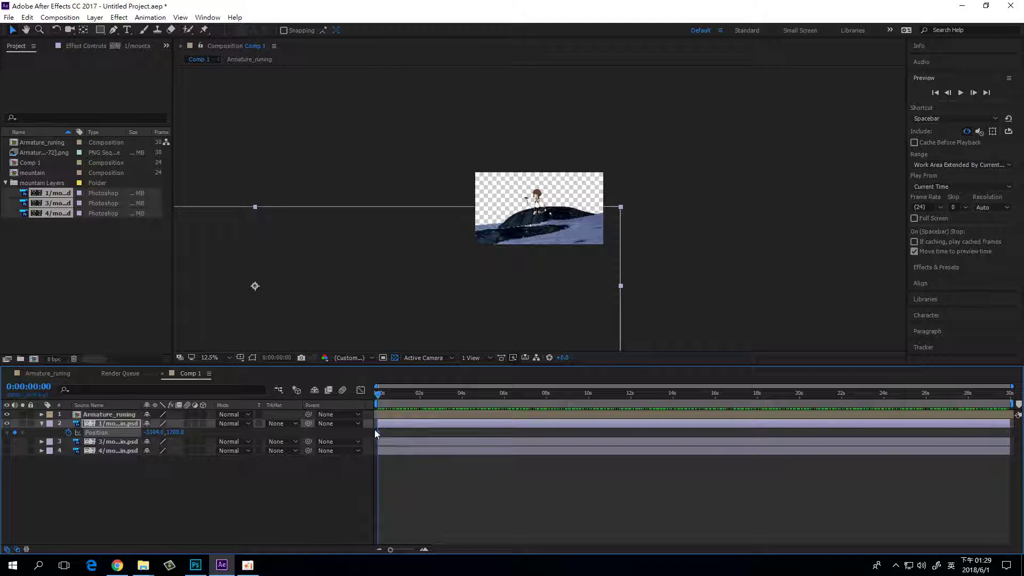
# Step: At the end of Comp 1, keyframe the 1/mountain.psd layer shifted far to the right, and preview the ground's movement from the start
pyautogui.moveTo(376, 392); pyautogui.dragTo(1010, 400)
pyautogui.moveTo(308, 267); pyautogui.dragTo(627, 255)
pyautogui.moveTo(440, 280); pyautogui.dragTo(598, 283)
pyautogui.moveTo(619, 394); pyautogui.dragTo(264, 390)
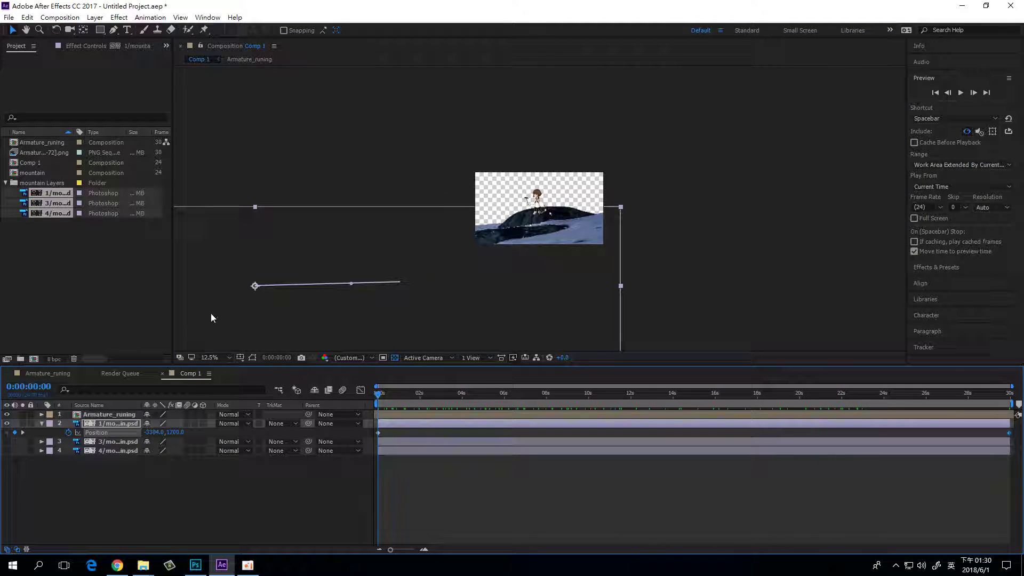
pyautogui.click(960, 94)
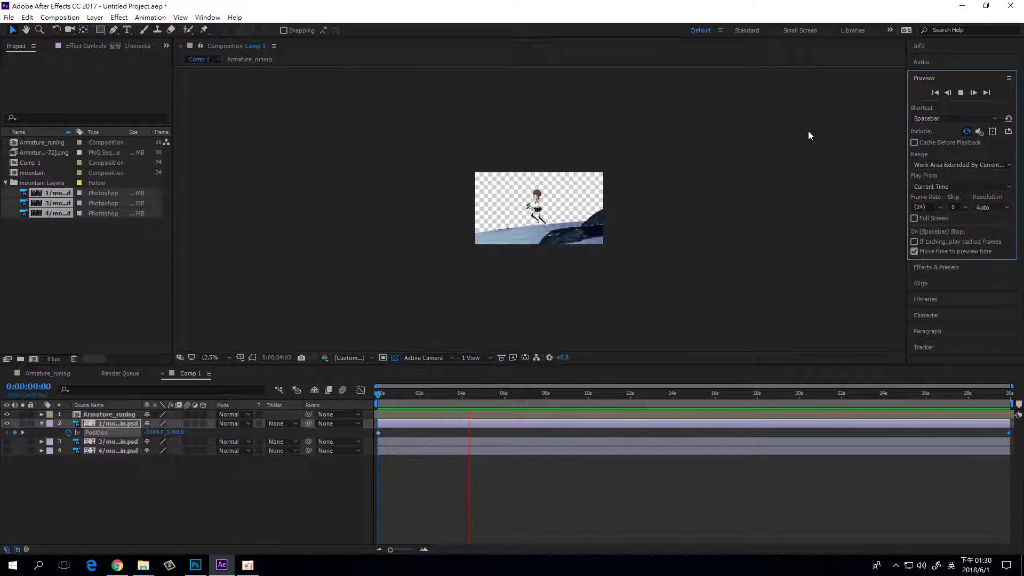
pyautogui.click(961, 94)
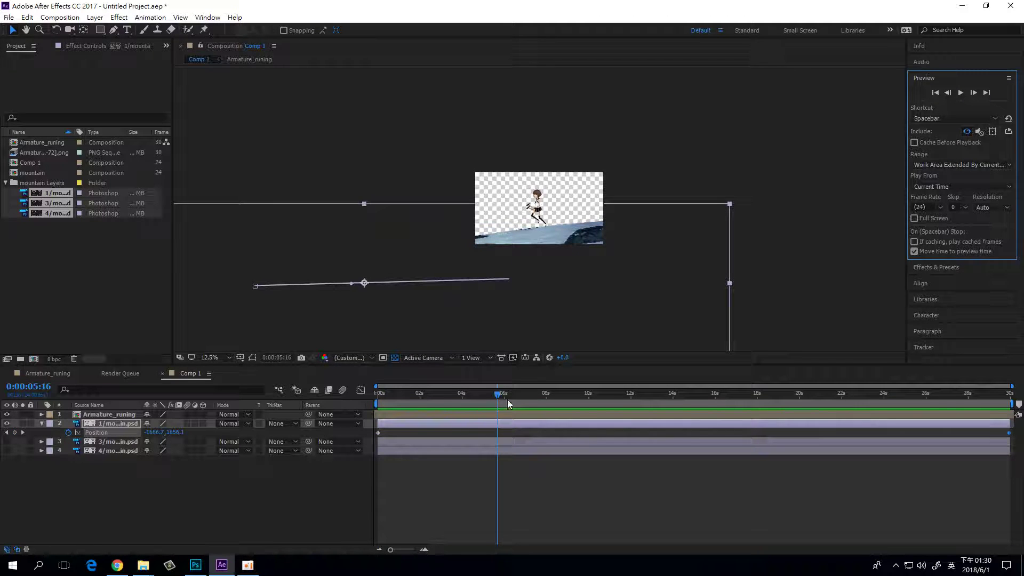
# Step: At the end of Comp 1, stretch the 1/mountain.psd layer much wider and move it right to about 9500, 1390
pyautogui.moveTo(498, 395); pyautogui.dragTo(293, 391)
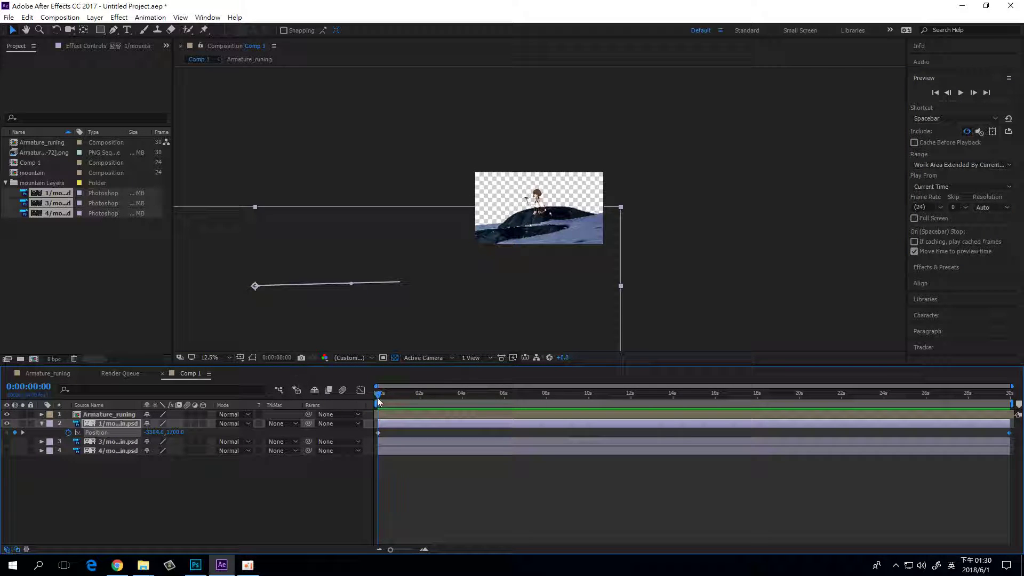
pyautogui.moveTo(379, 398); pyautogui.dragTo(1009, 396)
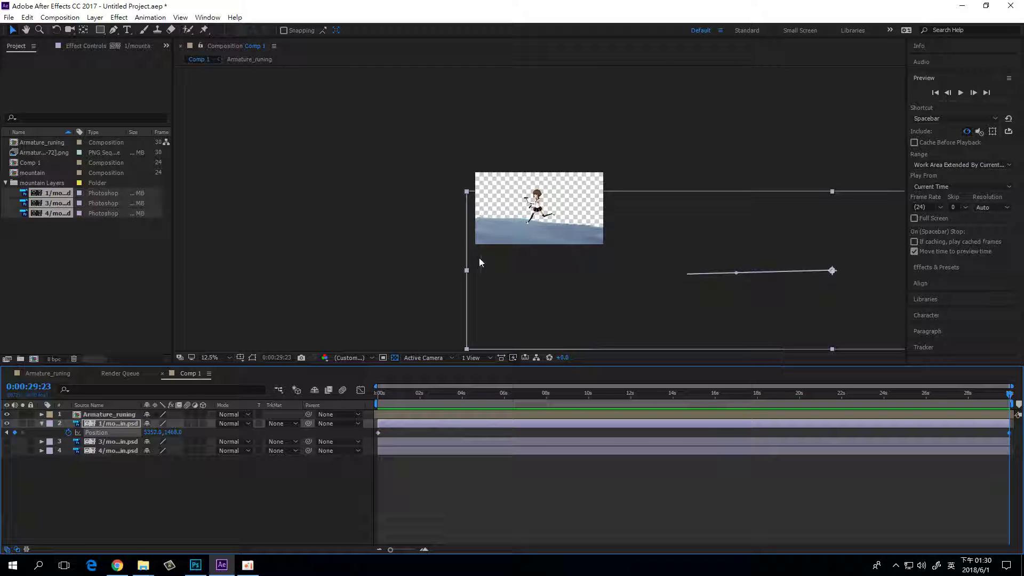
pyautogui.moveTo(466, 275); pyautogui.dragTo(183, 247)
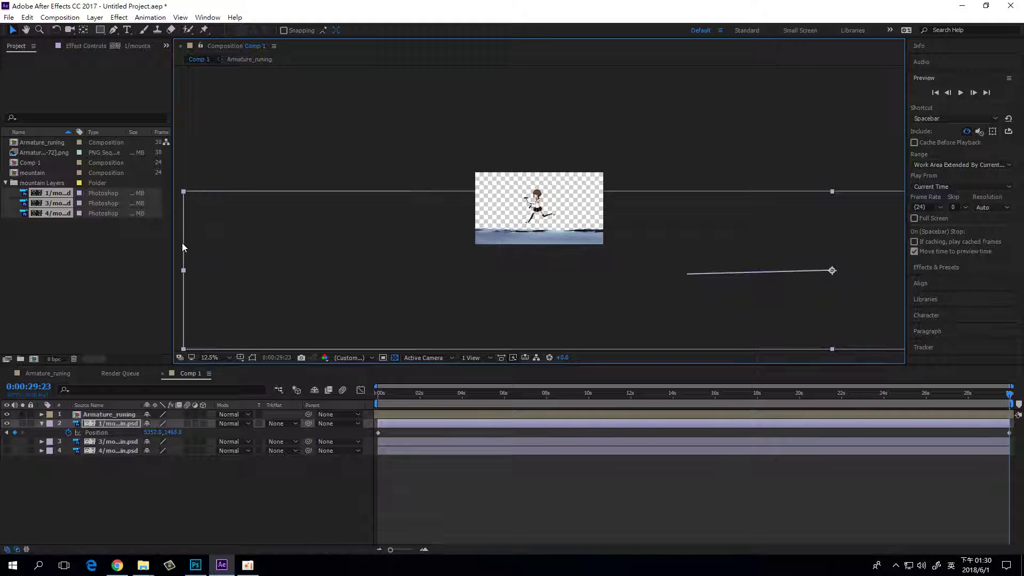
pyautogui.moveTo(417, 280); pyautogui.dragTo(698, 275)
# Step: At 0:00:00:00, move the 1/mountain.psd layer to about -7216, 1772 and preview the ground's movement
pyautogui.moveTo(820, 401); pyautogui.dragTo(373, 397)
pyautogui.moveTo(745, 297); pyautogui.dragTo(539, 294)
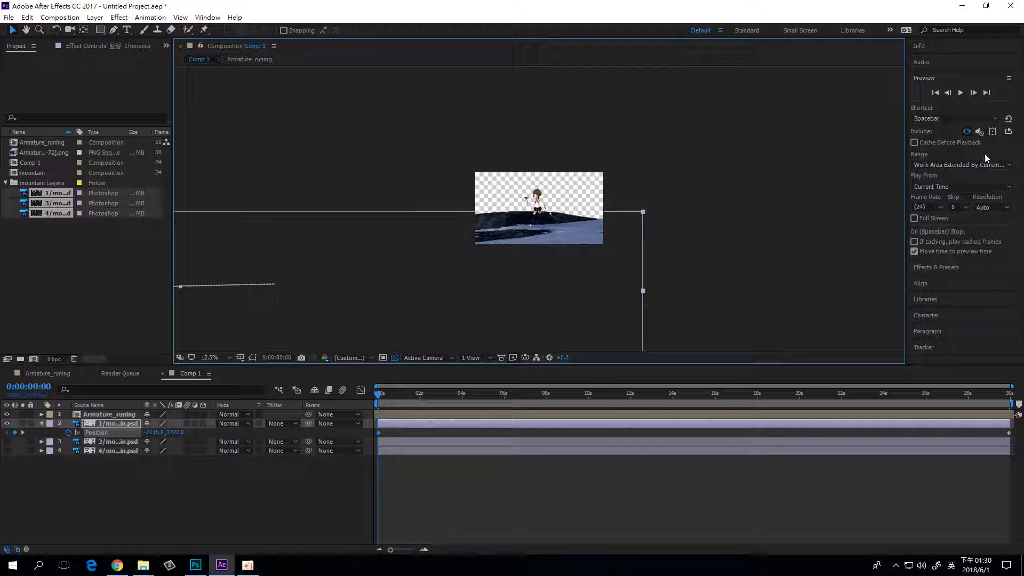
pyautogui.click(960, 92)
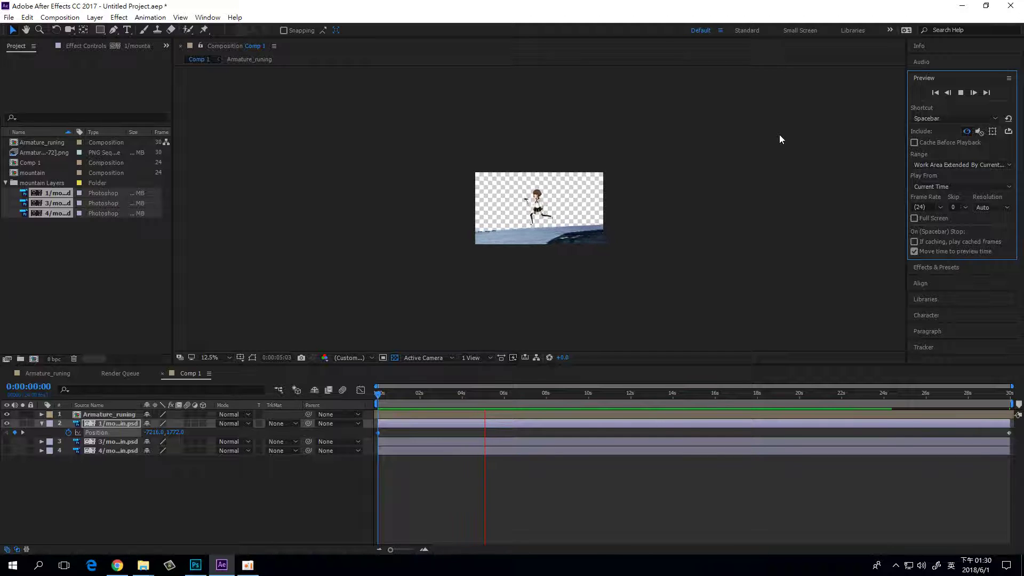
pyautogui.click(963, 94)
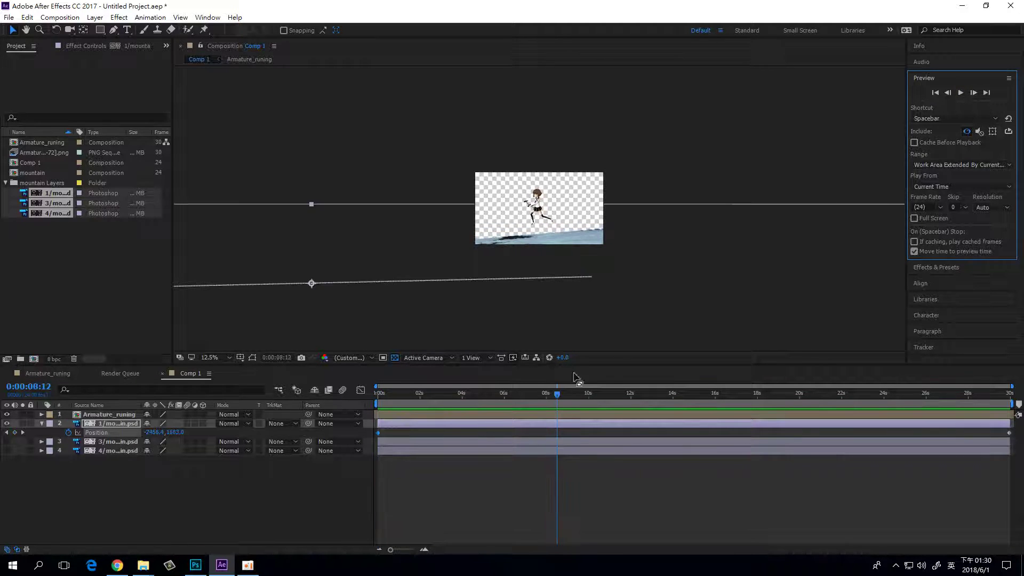
# Step: At 0:00:00:00, enlarge the 1/mountain.psd layer further and move it to about -11296, 2364
pyautogui.moveTo(557, 395); pyautogui.dragTo(366, 413)
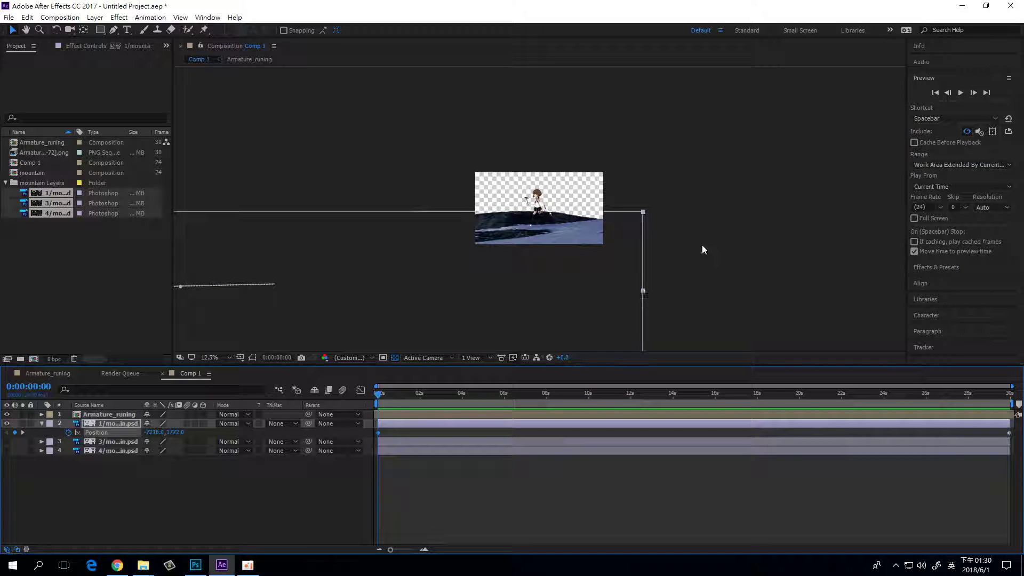
pyautogui.press(',')
pyautogui.moveTo(591, 288); pyautogui.dragTo(734, 314)
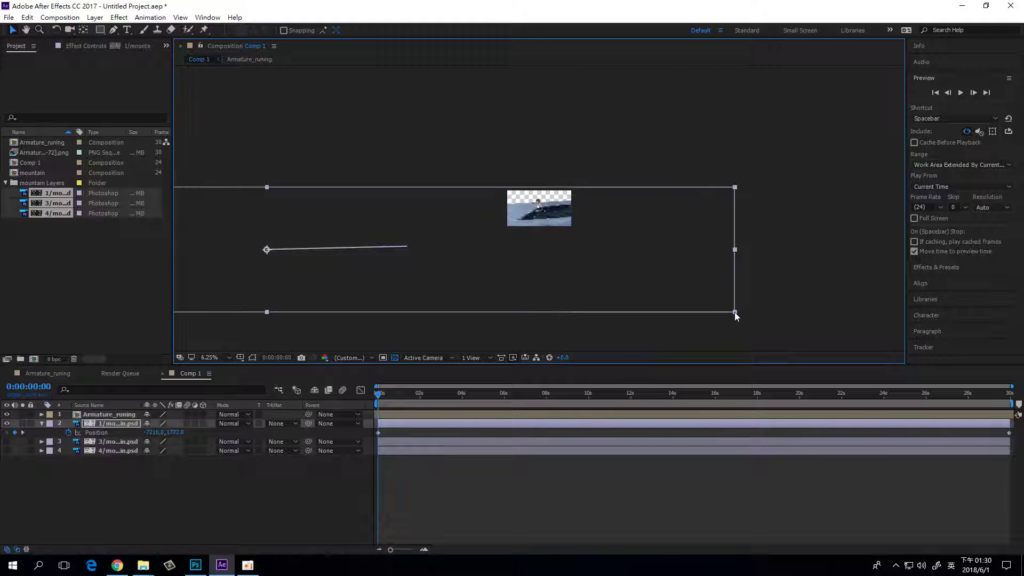
pyautogui.moveTo(656, 254); pyautogui.dragTo(537, 264)
# Step: At 0:00:29:23, move the 1/mountain.psd layer to about 13768, 1900, and preview the scrolling from the start
pyautogui.moveTo(377, 396); pyautogui.dragTo(1010, 393)
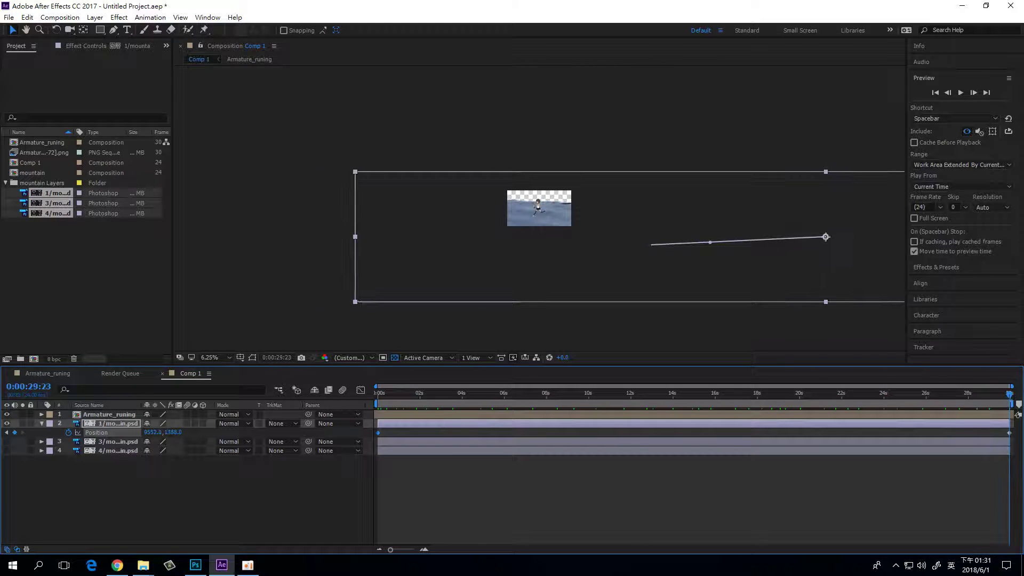
pyautogui.moveTo(595, 231); pyautogui.dragTo(737, 249)
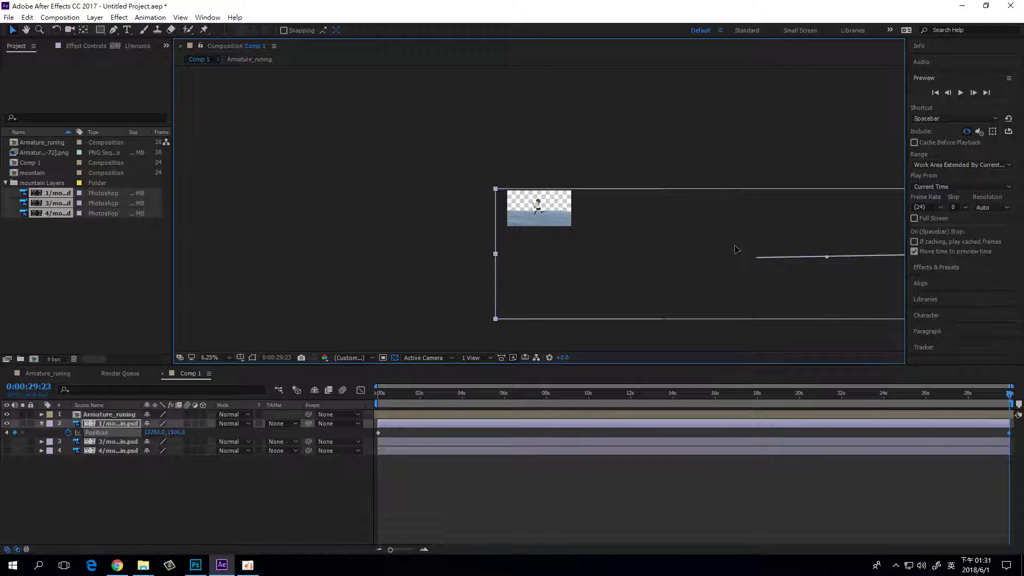
pyautogui.moveTo(972, 392); pyautogui.dragTo(379, 393)
pyautogui.press('.')
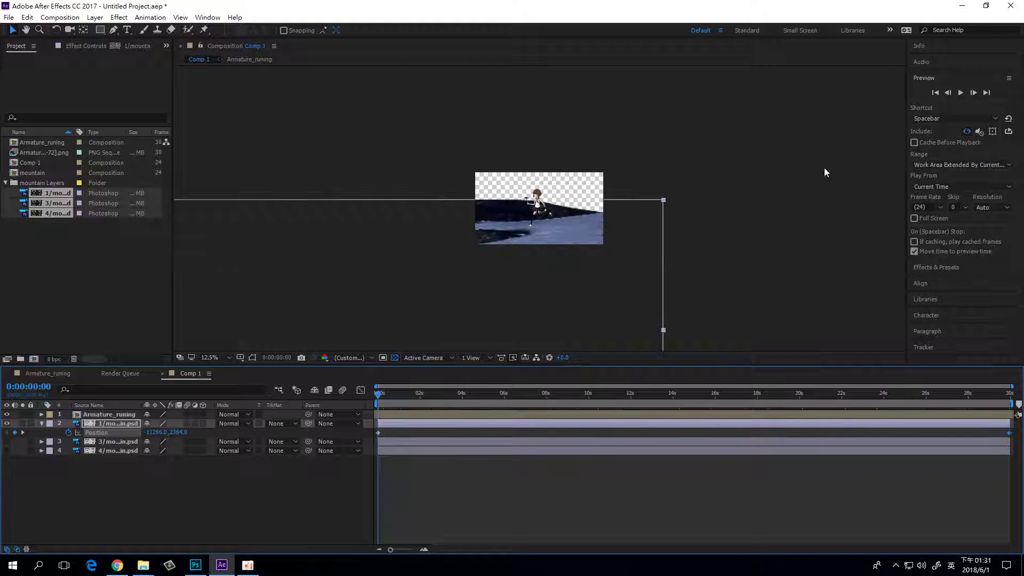
pyautogui.click(959, 95)
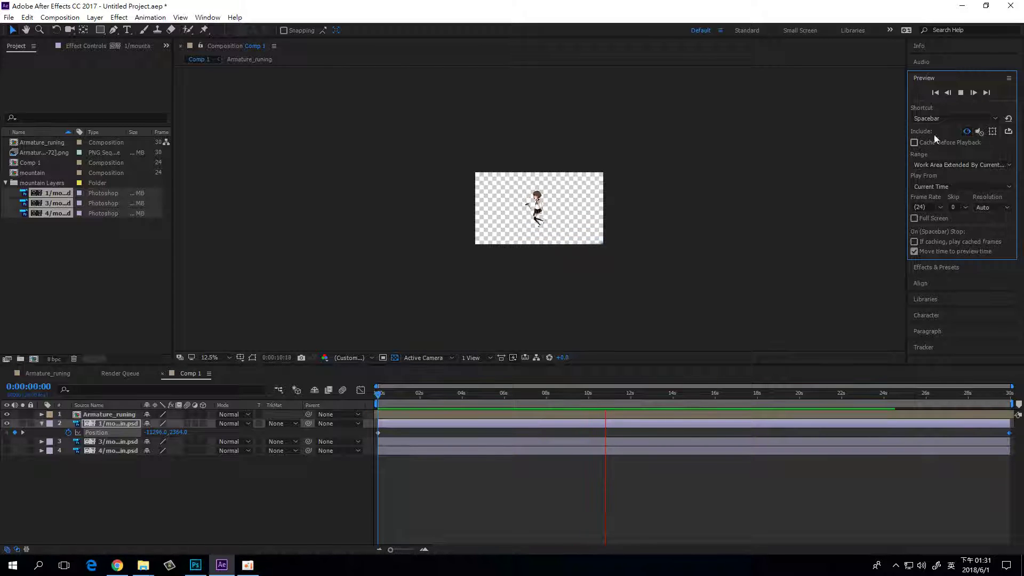
pyautogui.click(960, 92)
pyautogui.moveTo(633, 395); pyautogui.dragTo(354, 393)
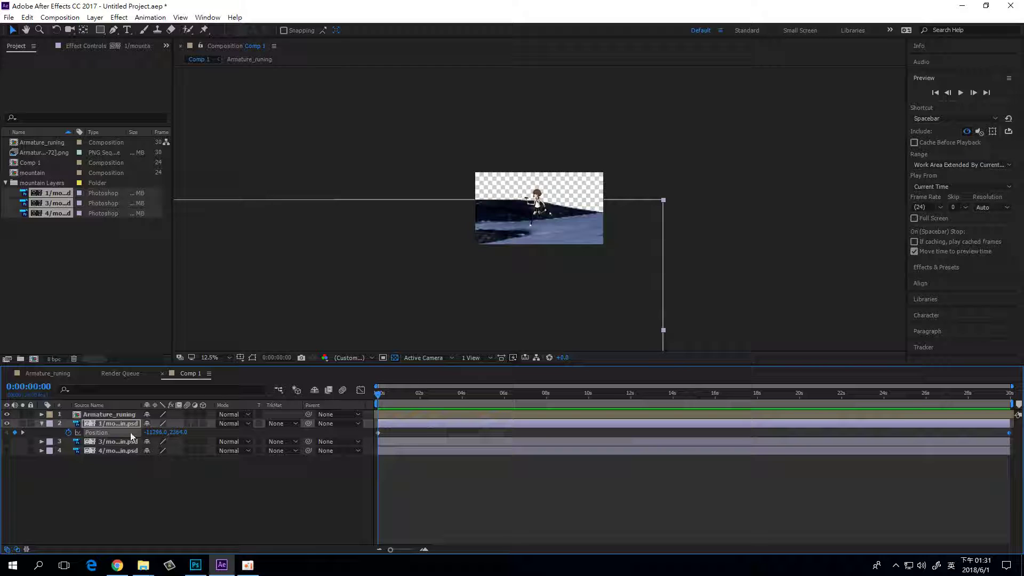
# Step: Nudge the Armature_runing layer slightly lower and set the 1/mountain.psd layer's Y position to 2473 at 0:00:00:00
pyautogui.click(107, 415)
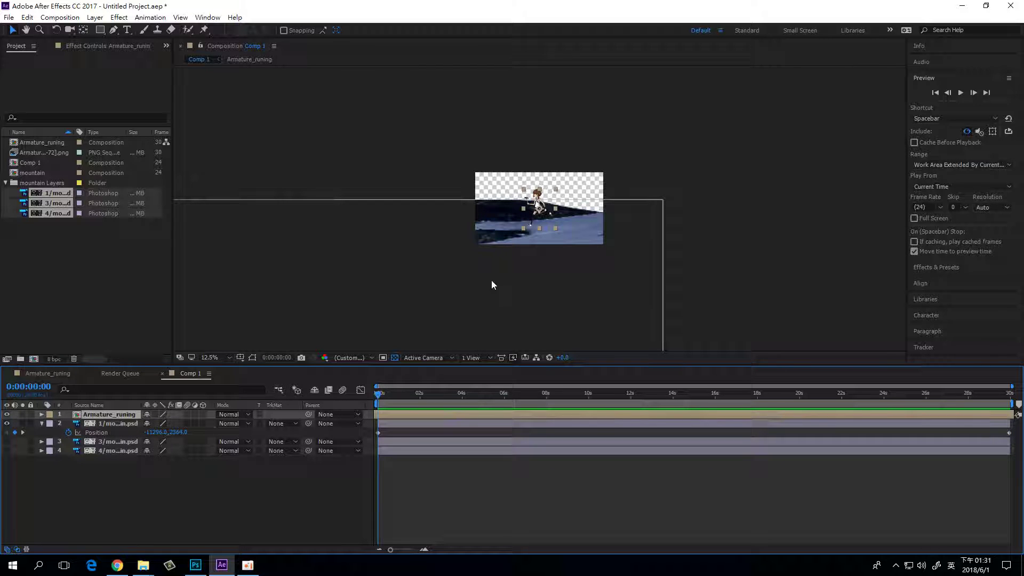
pyautogui.press('Return')
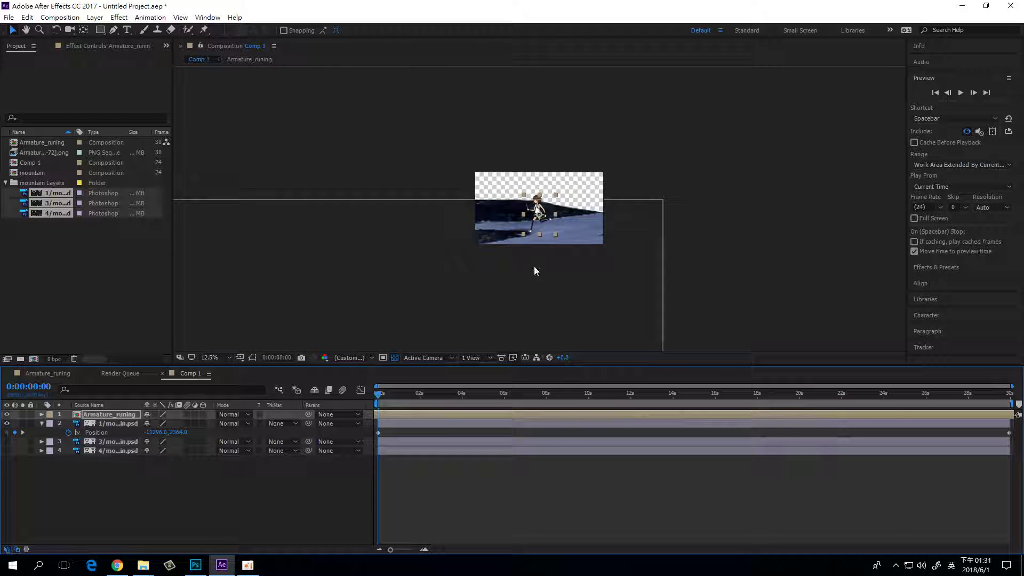
pyautogui.moveTo(179, 434); pyautogui.dragTo(234, 429)
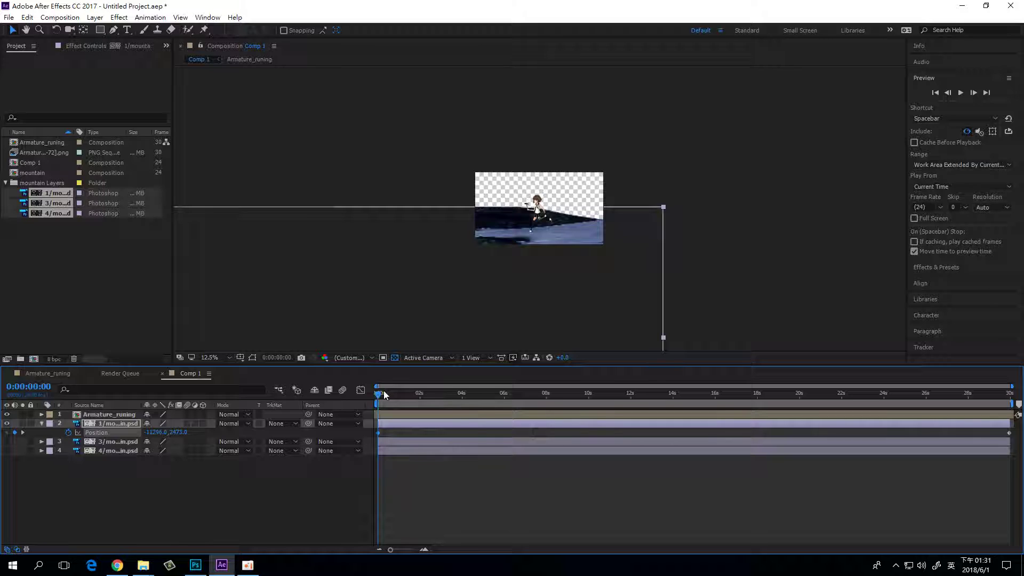
# Step: Keyframe the 1/mountain.psd layer's height at about 8 seconds and at 0:00:13:09 (Y about 1794) so the ground meets the runner's feet
pyautogui.moveTo(380, 398); pyautogui.dragTo(481, 409)
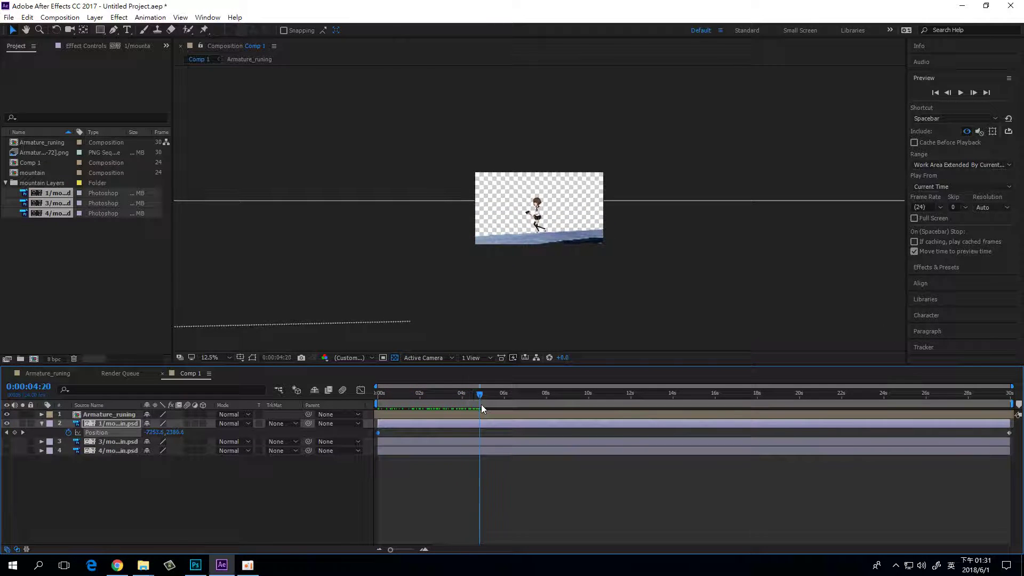
pyautogui.press('.')
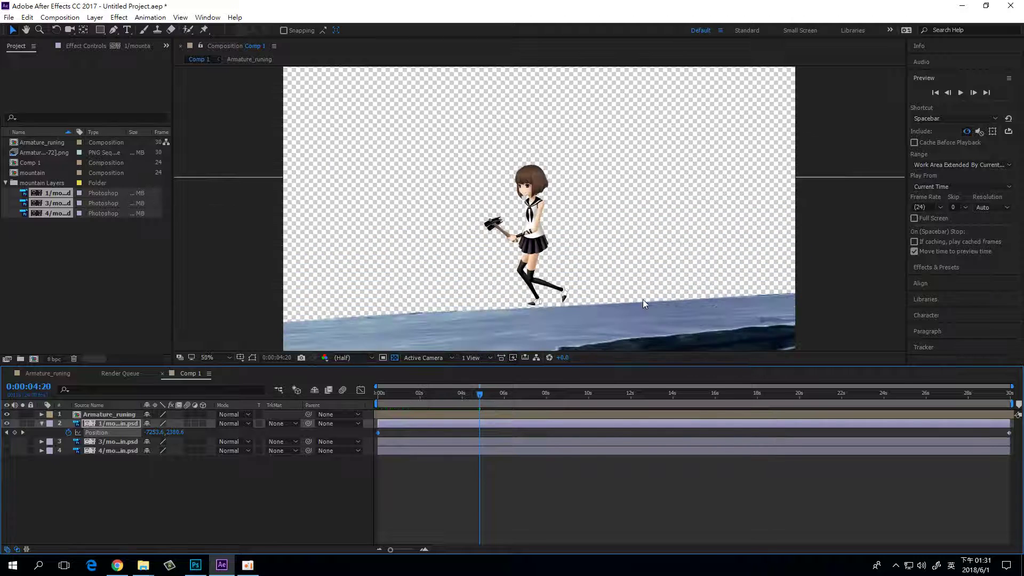
pyautogui.moveTo(480, 396); pyautogui.dragTo(550, 401)
pyautogui.moveTo(179, 435); pyautogui.dragTo(91, 419)
pyautogui.moveTo(551, 400); pyautogui.dragTo(660, 405)
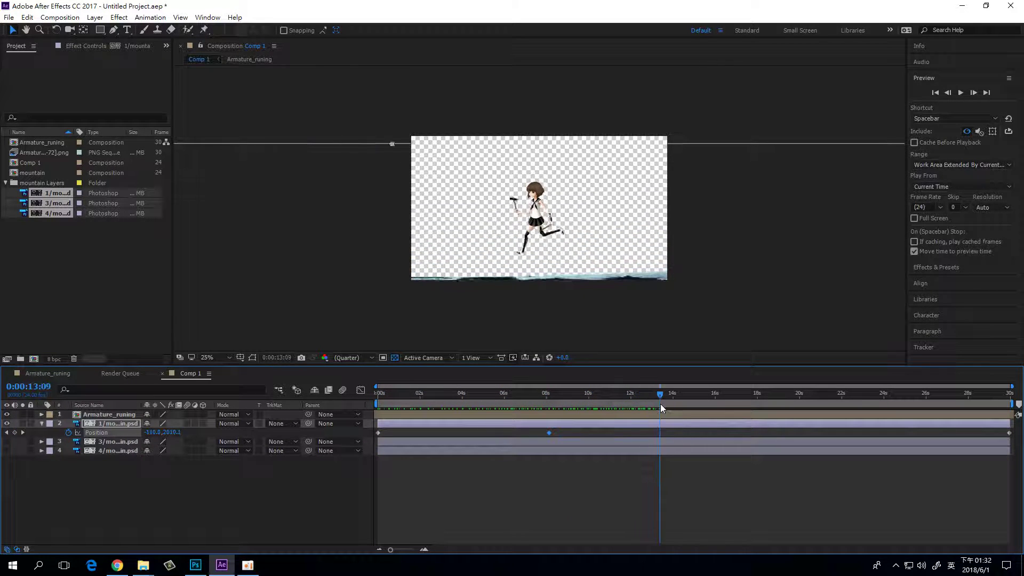
pyautogui.moveTo(169, 436); pyautogui.dragTo(73, 415)
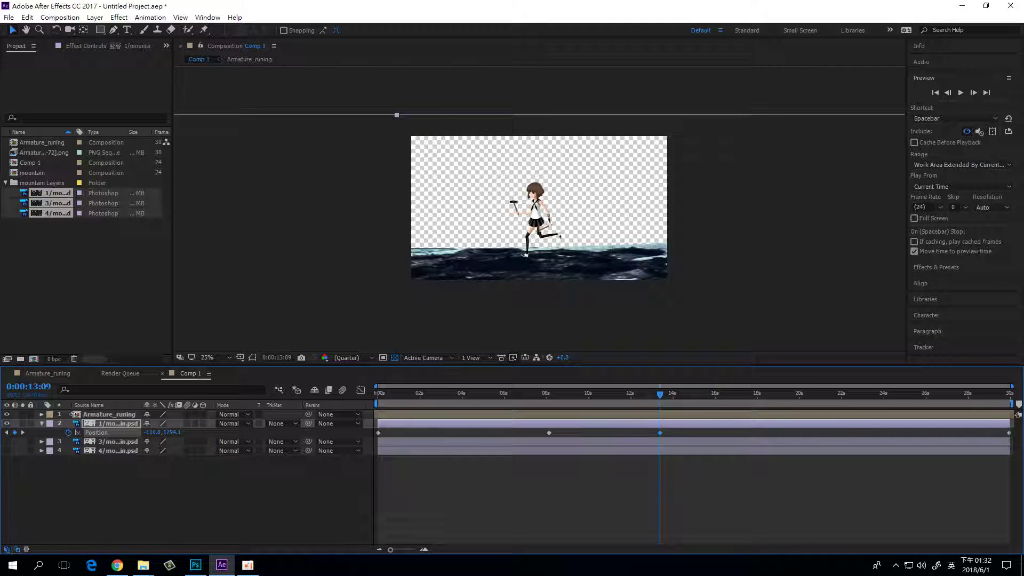
# Step: Check the rest of the ground's motion to the end of Comp 1, and preview it from the start
pyautogui.moveTo(660, 399); pyautogui.dragTo(1015, 418)
pyautogui.press('Home')
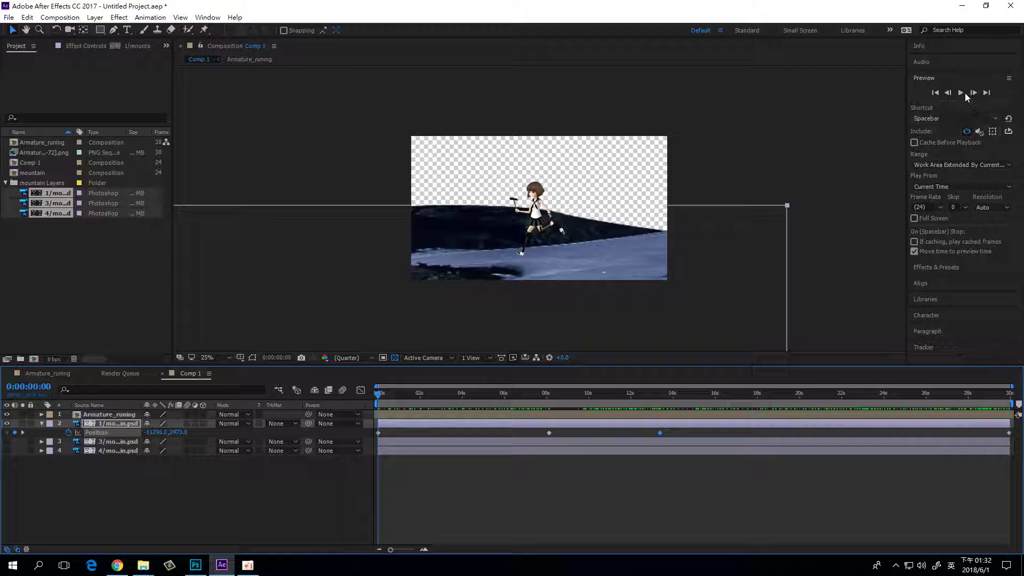
pyautogui.click(960, 93)
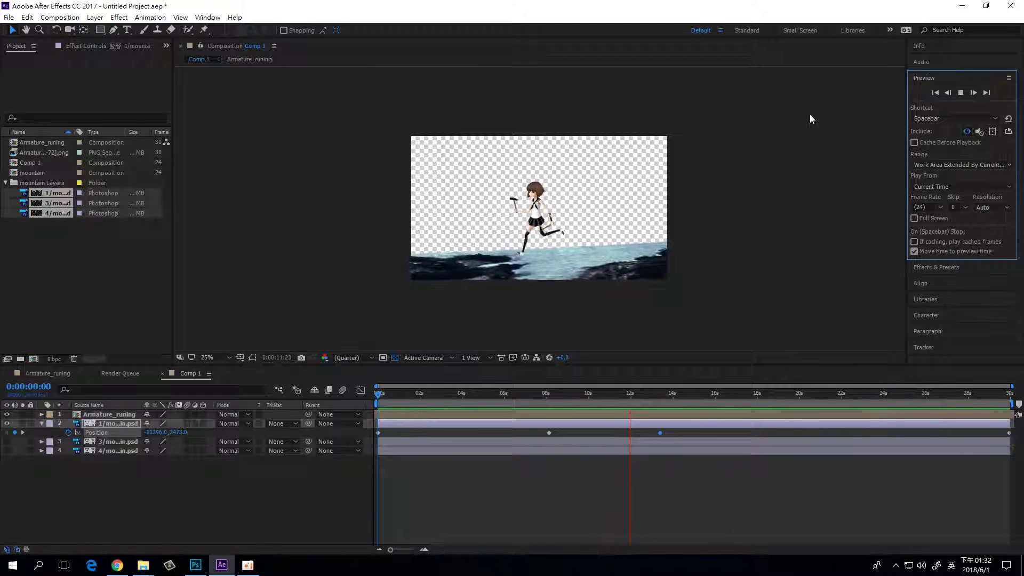
pyautogui.click(961, 93)
# Step: Show the 3/mountain.psd layer, flatten it and stretch it to about twice its width at the start of Comp 1
pyautogui.click(7, 442)
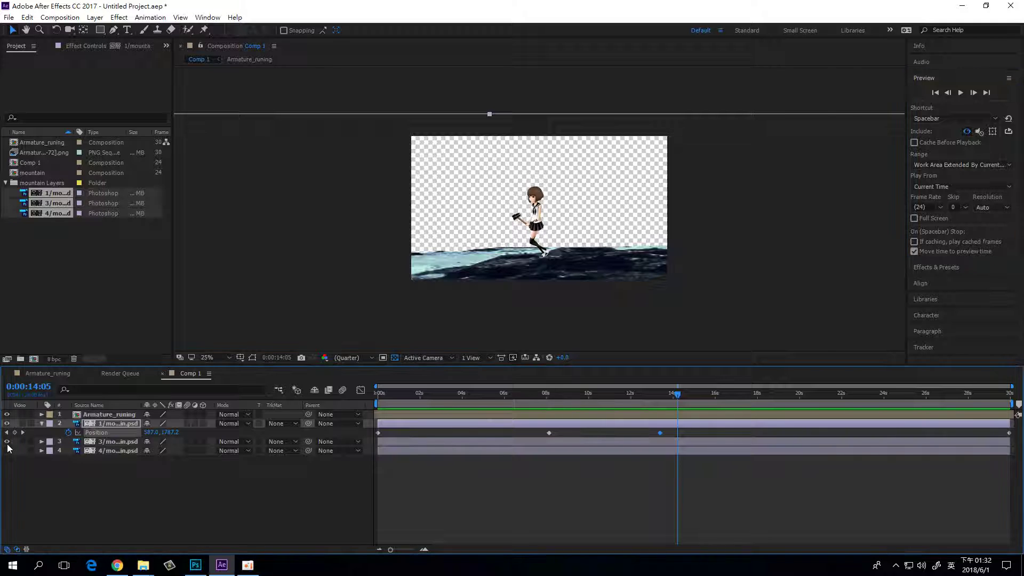
pyautogui.click(91, 444)
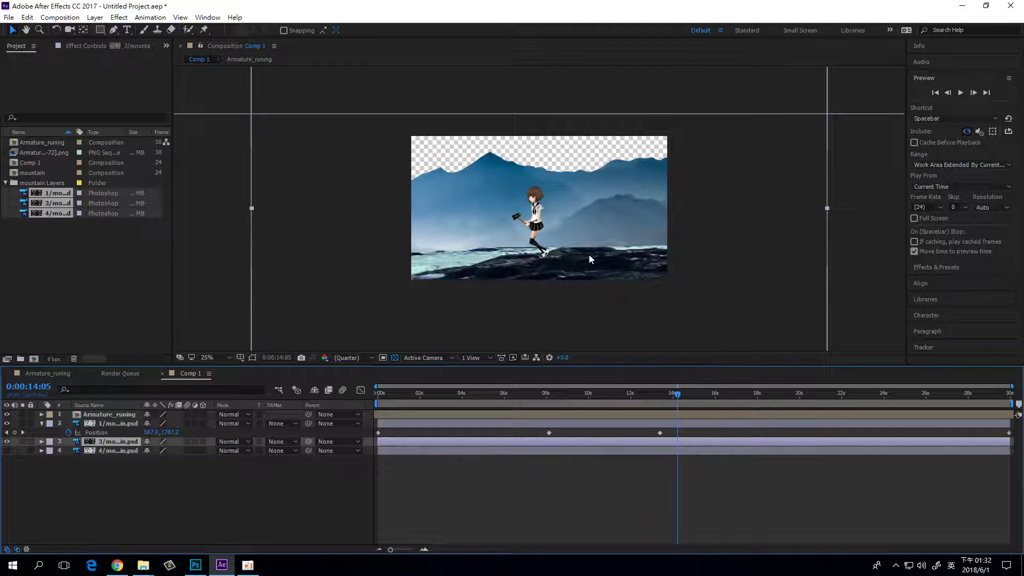
pyautogui.press(',')
pyautogui.moveTo(679, 395); pyautogui.dragTo(291, 376)
pyautogui.moveTo(540, 129); pyautogui.dragTo(543, 165)
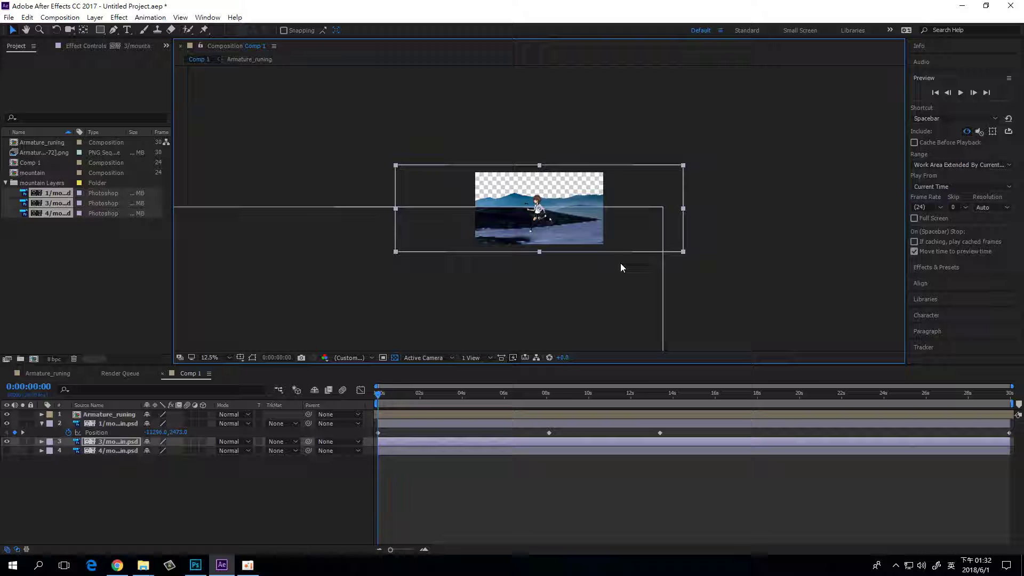
pyautogui.moveTo(682, 209); pyautogui.dragTo(832, 212)
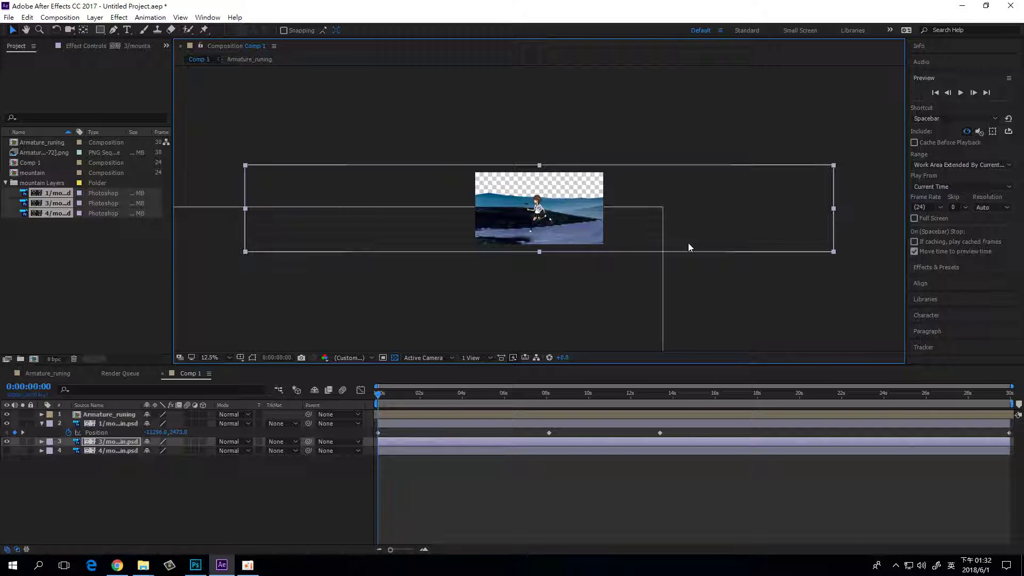
# Step: Move the 3/mountain.psd layer left to about -2422, 668 and set a Position keyframe at 0:00:00:00
pyautogui.moveTo(768, 216); pyautogui.dragTo(552, 225)
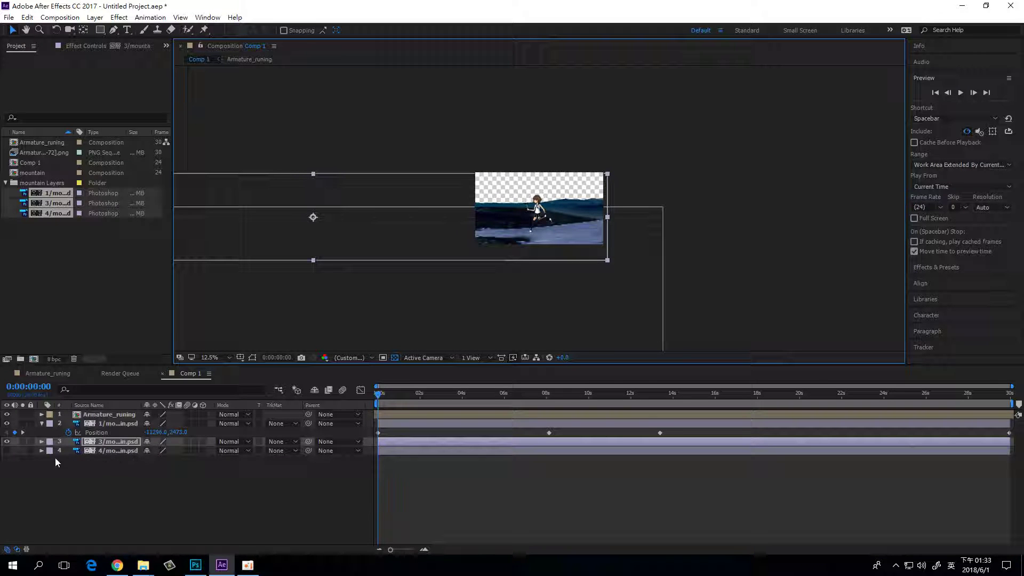
pyautogui.click(103, 443)
pyautogui.press('p')
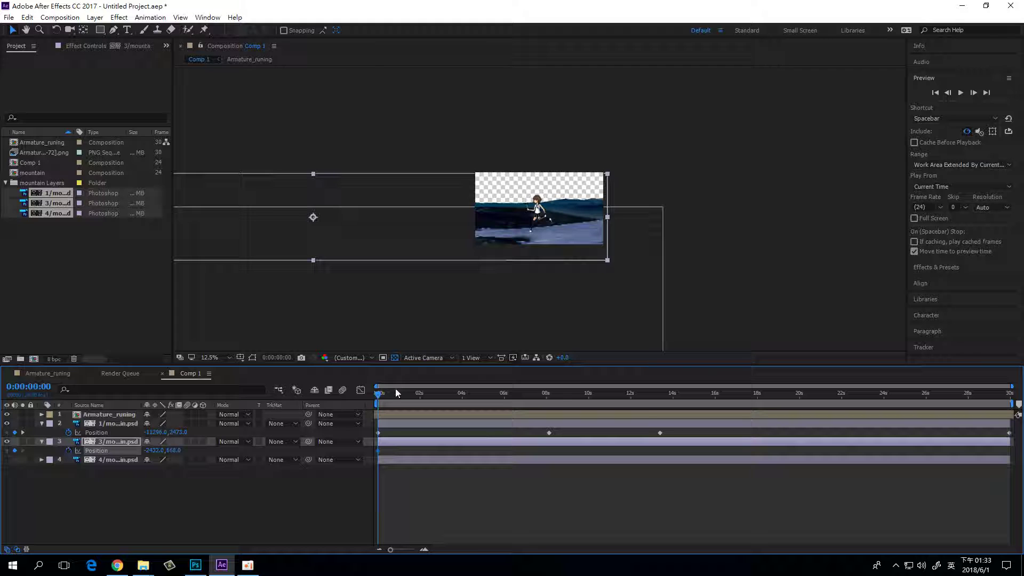
# Step: At 0:00:29:23, keyframe the 3/mountain.psd layer's Position at about 2143, 668
pyautogui.moveTo(377, 399); pyautogui.dragTo(1010, 395)
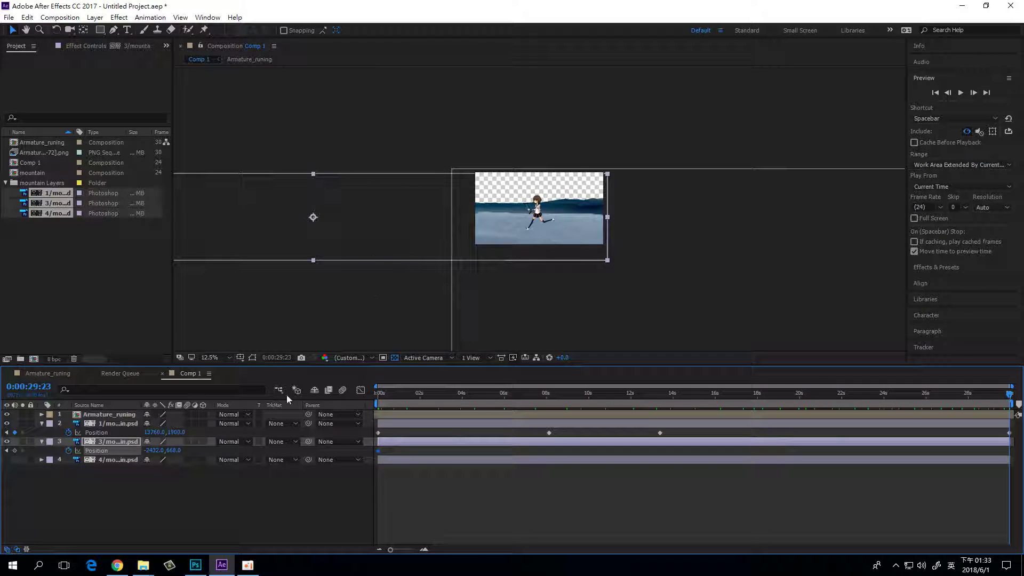
pyautogui.moveTo(151, 453); pyautogui.dragTo(843, 456)
pyautogui.moveTo(151, 453); pyautogui.dragTo(814, 455)
pyautogui.moveTo(203, 450); pyautogui.dragTo(778, 420)
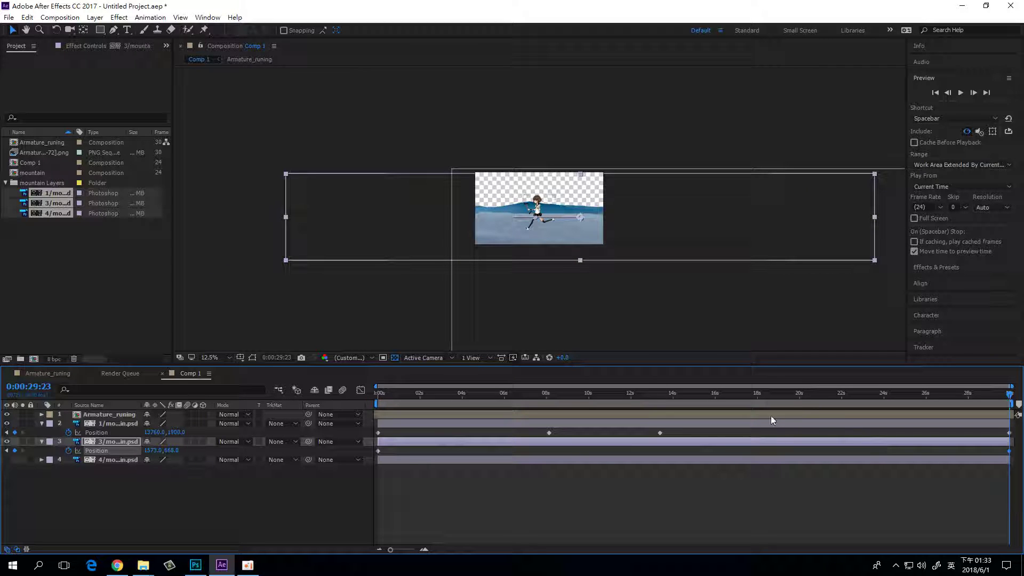
pyautogui.moveTo(150, 451); pyautogui.dragTo(613, 411)
# Step: Preview Comp 1 from the start to compare the 3/mountain.psd layer's scrolling with the ground's
pyautogui.press('Home')
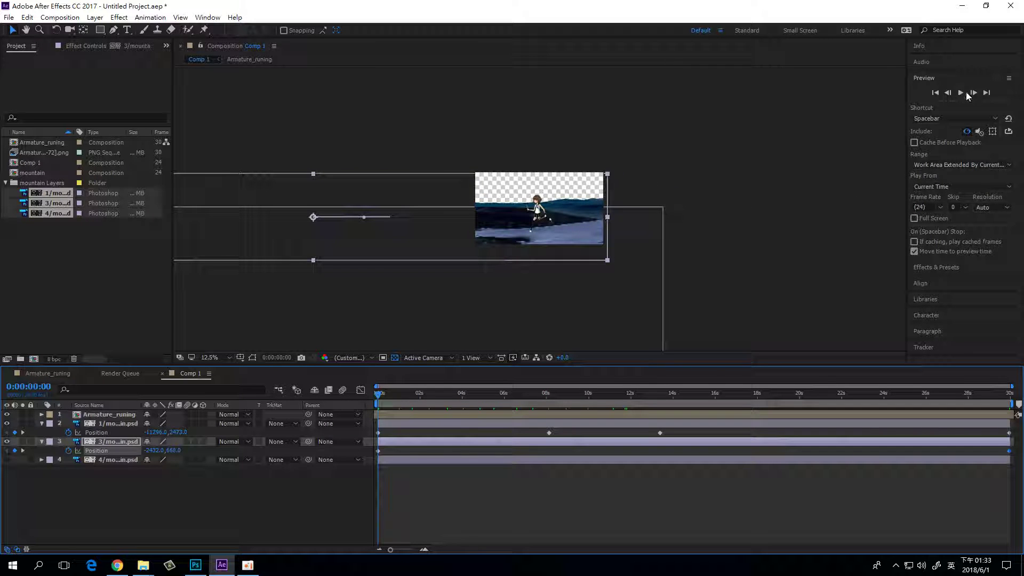
pyautogui.click(962, 94)
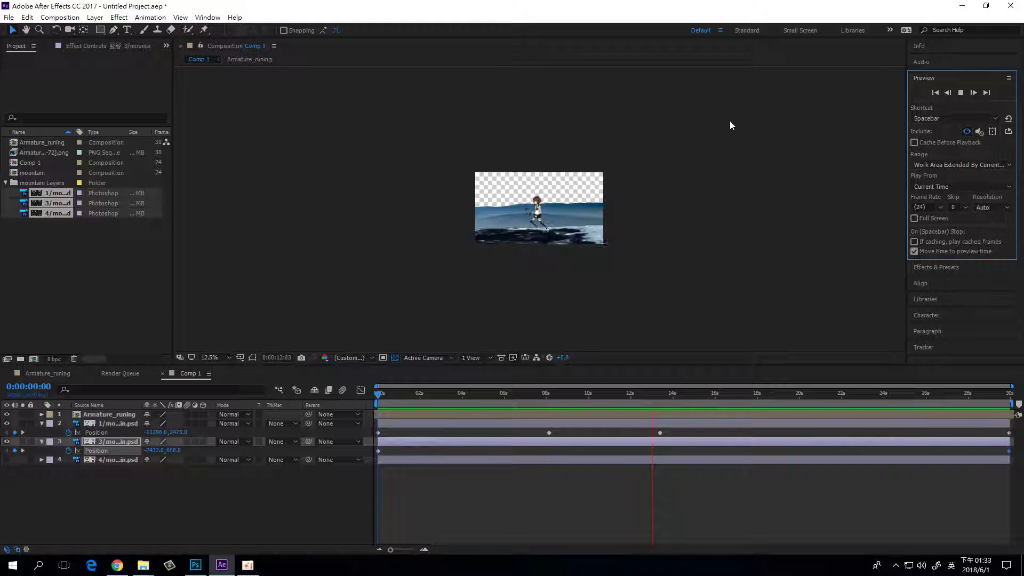
pyautogui.click(961, 92)
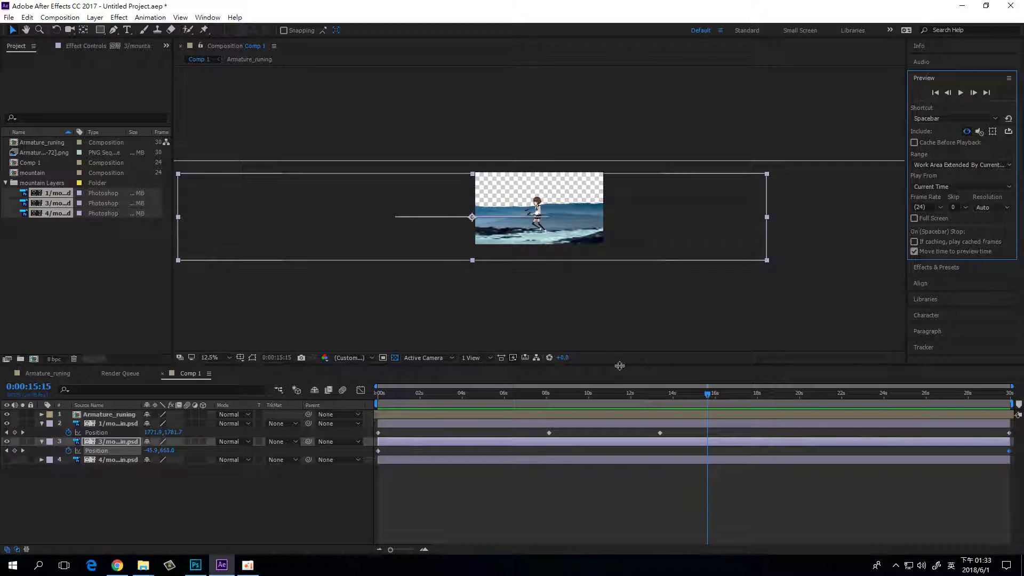
# Step: At 0:00:29:23, set the 3/mountain.psd layer's Position to about 3709, 668 and enlarge the layer
pyautogui.moveTo(705, 397); pyautogui.dragTo(1009, 394)
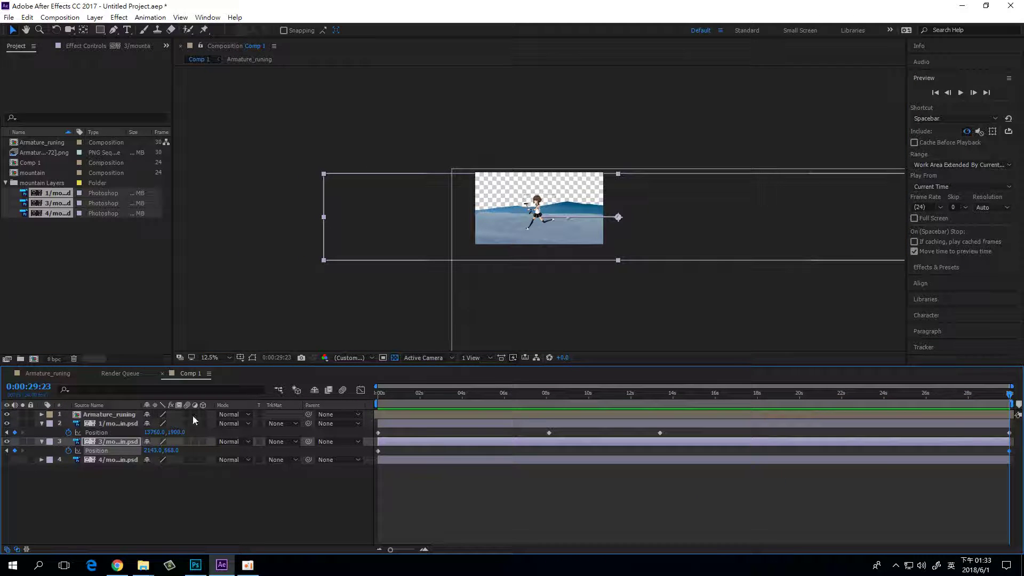
pyautogui.moveTo(162, 450); pyautogui.dragTo(508, 450)
pyautogui.moveTo(160, 450); pyautogui.dragTo(213, 449)
pyautogui.moveTo(428, 263); pyautogui.dragTo(263, 293)
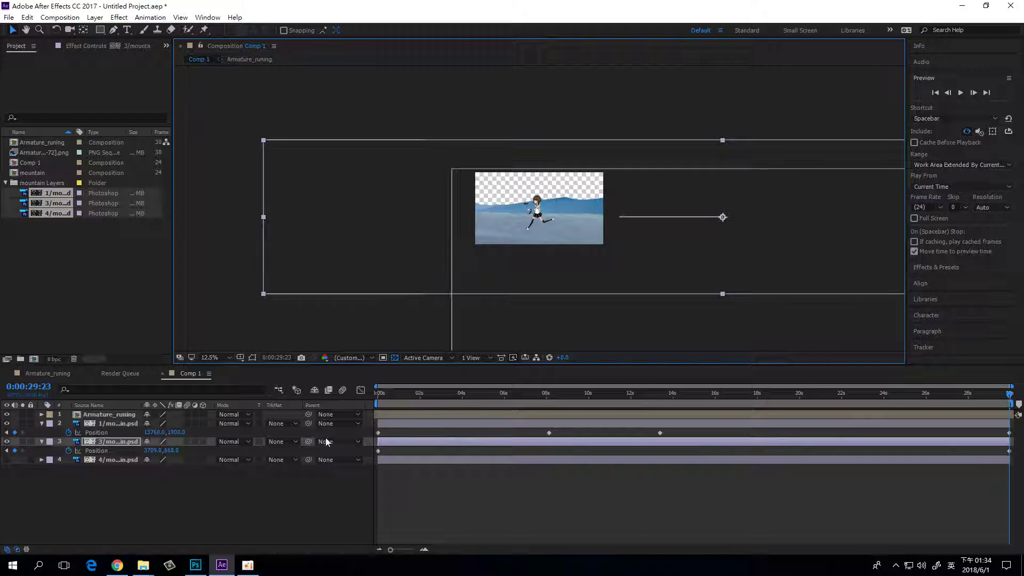
# Step: Set the 3/mountain.psd layer's Position to about 5795, 482 at 0:00:29:23 and its Y to about 822 at 0:00:00:00
pyautogui.moveTo(150, 451); pyautogui.dragTo(935, 455)
pyautogui.moveTo(152, 454); pyautogui.dragTo(548, 450)
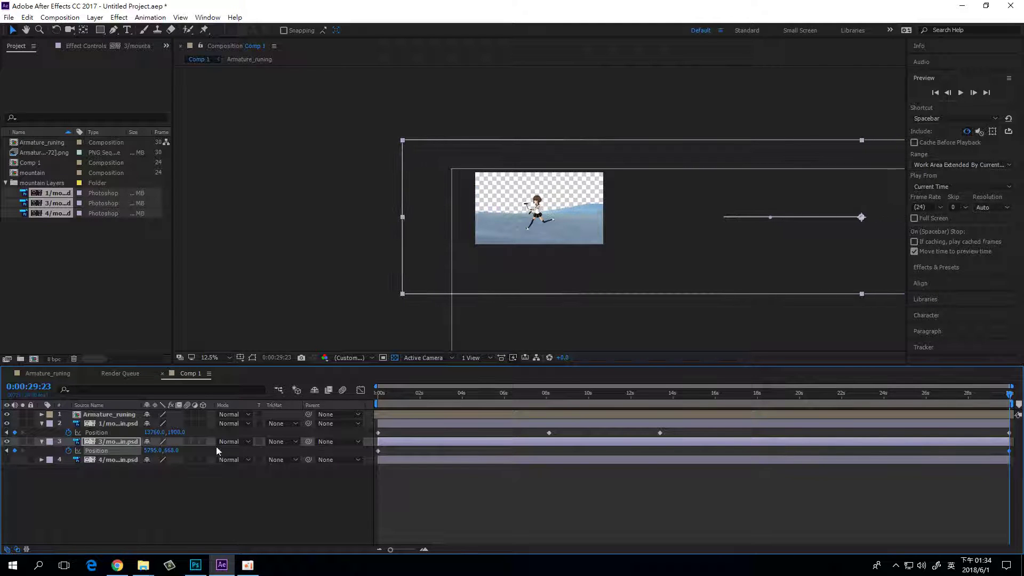
pyautogui.moveTo(171, 451); pyautogui.dragTo(74, 451)
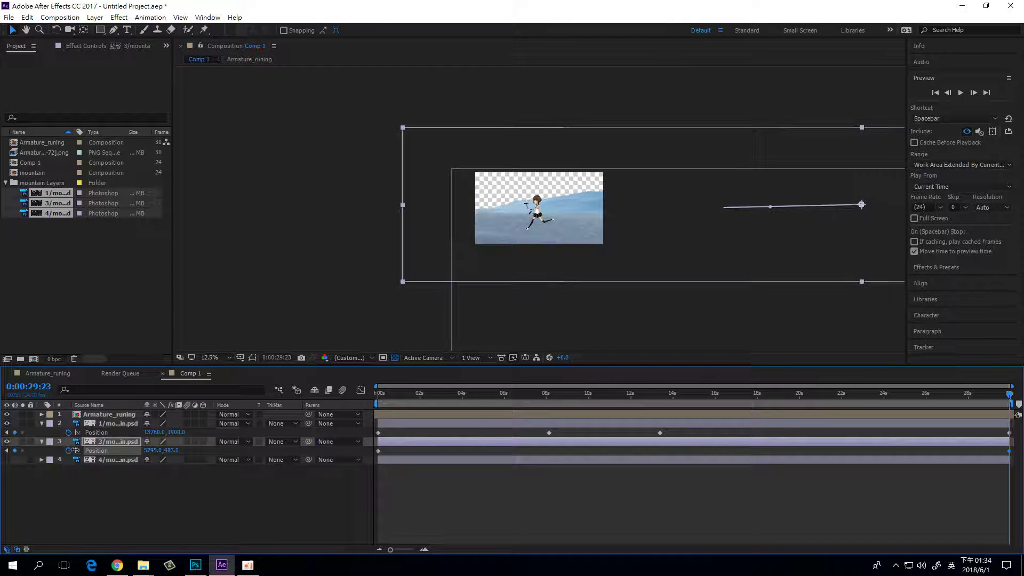
pyautogui.moveTo(827, 395); pyautogui.dragTo(343, 395)
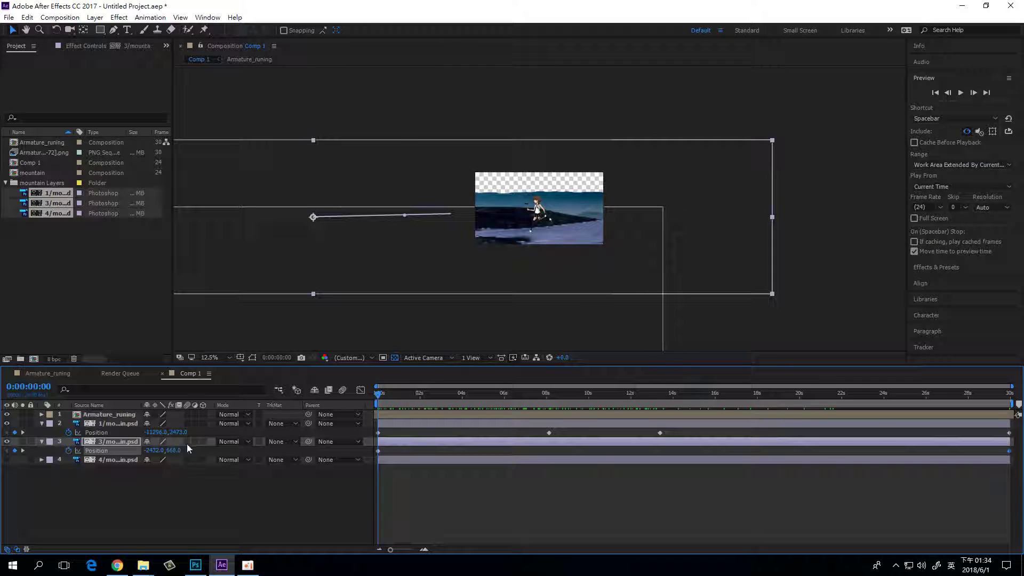
pyautogui.moveTo(173, 452); pyautogui.dragTo(296, 451)
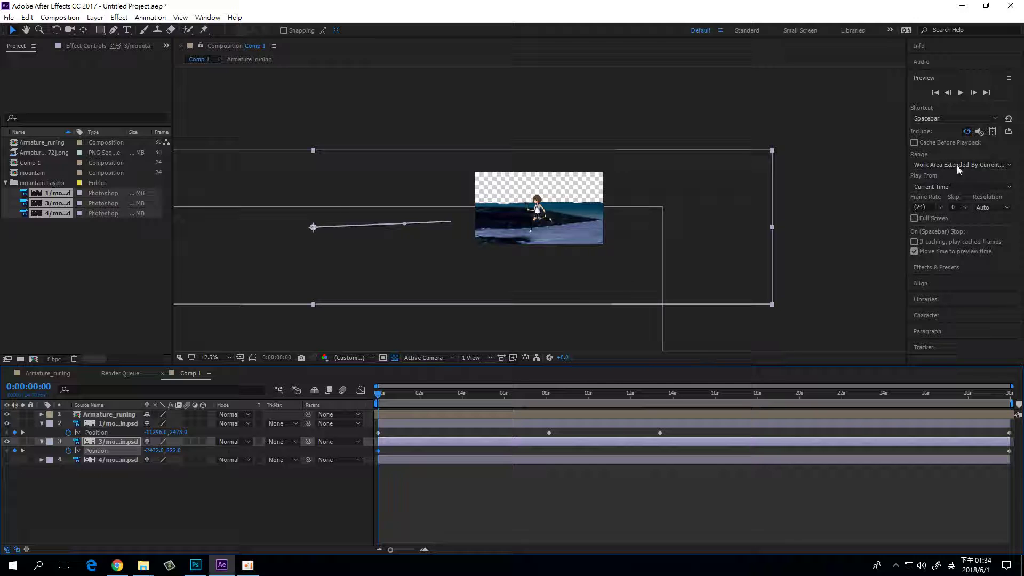
# Step: Preview Comp 1 to 0:00:18:06, keyframe the 3/mountain.psd layer's Position there at about 2580, 890, and replay the composition
pyautogui.click(961, 94)
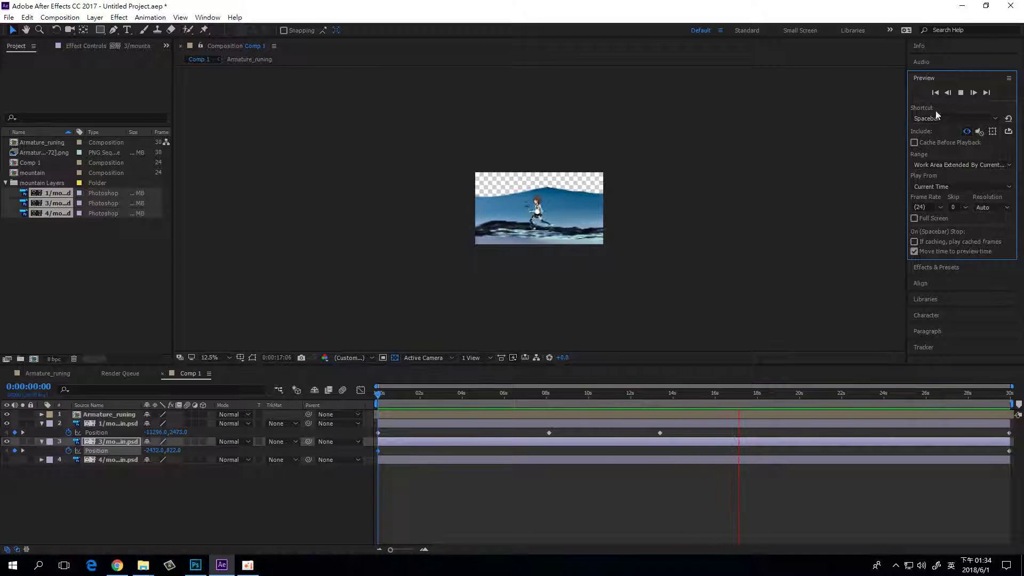
pyautogui.click(962, 93)
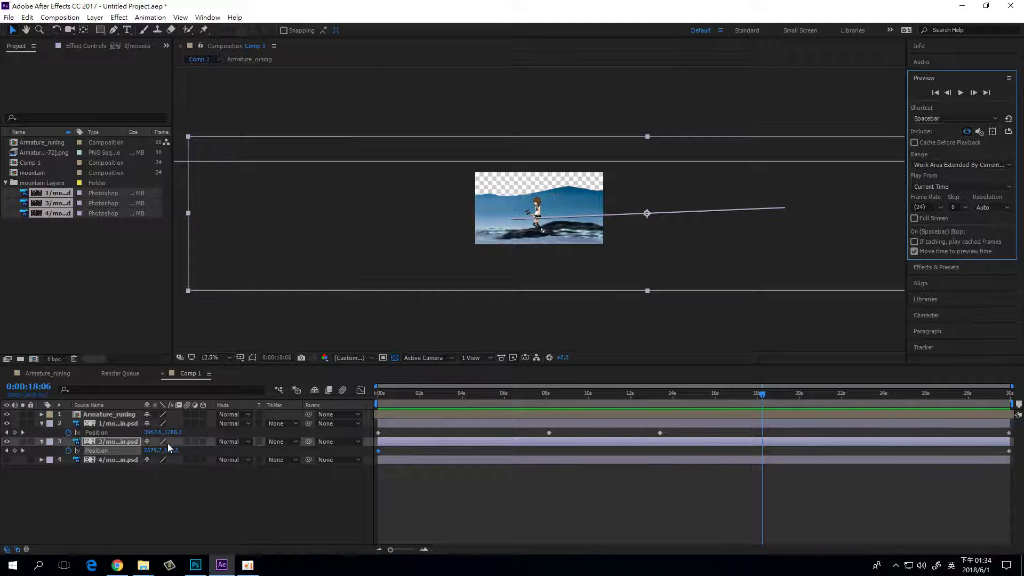
pyautogui.moveTo(172, 451); pyautogui.dragTo(316, 449)
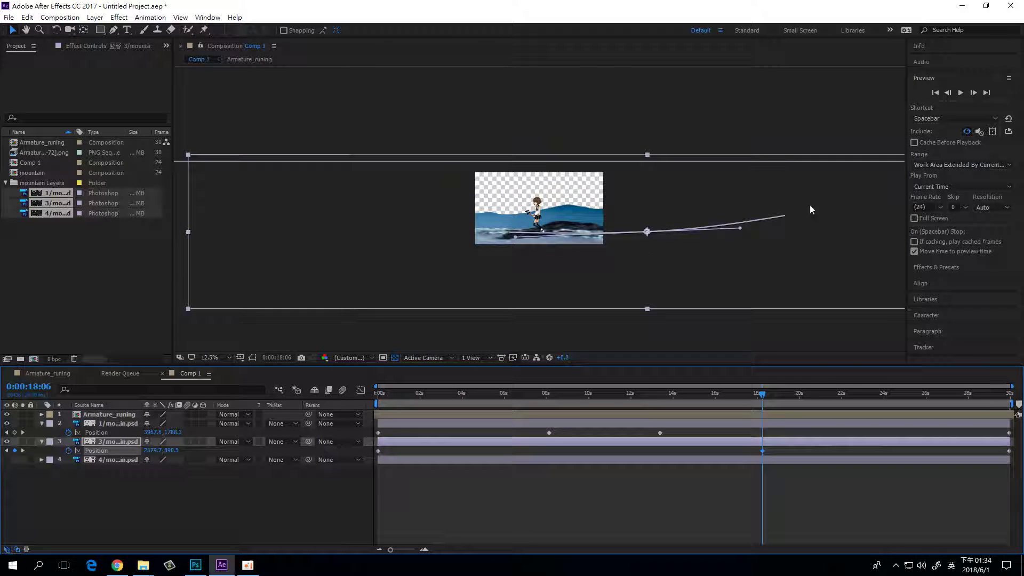
pyautogui.click(962, 93)
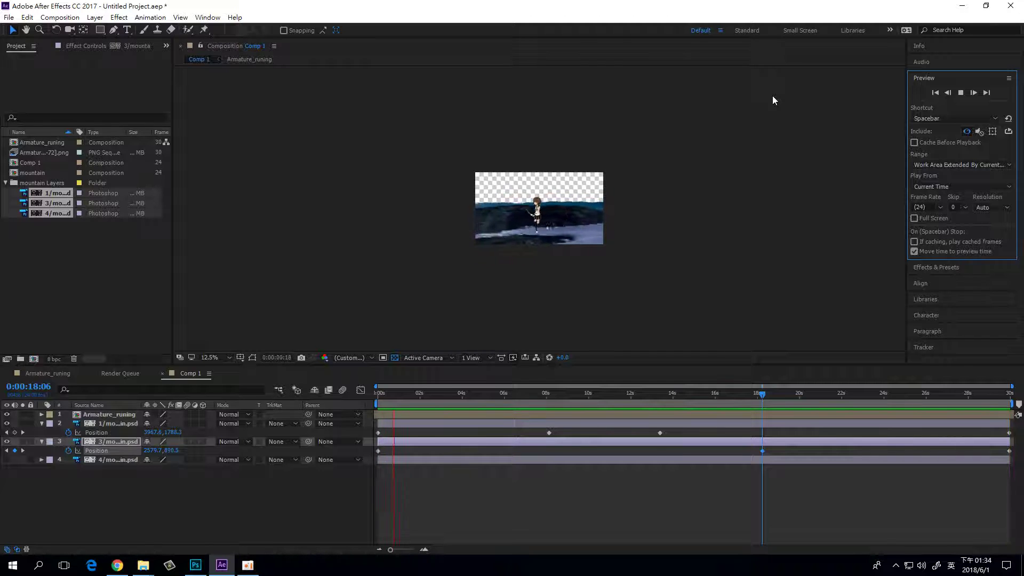
pyautogui.click(959, 93)
# Step: Turn off the transparency grid and make the 4/mountain.psd layer visible
pyautogui.press('.')
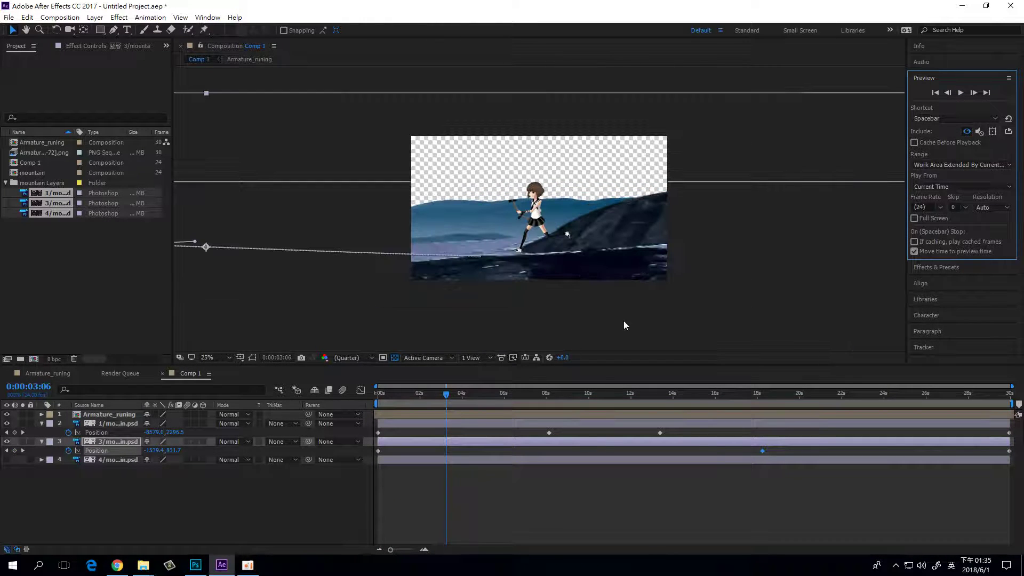
pyautogui.click(396, 358)
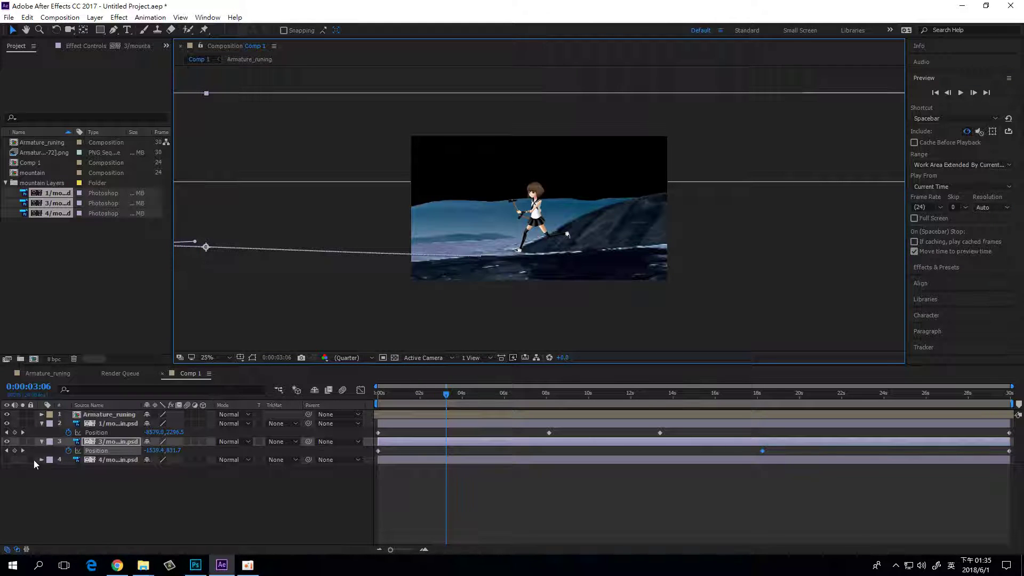
pyautogui.click(7, 459)
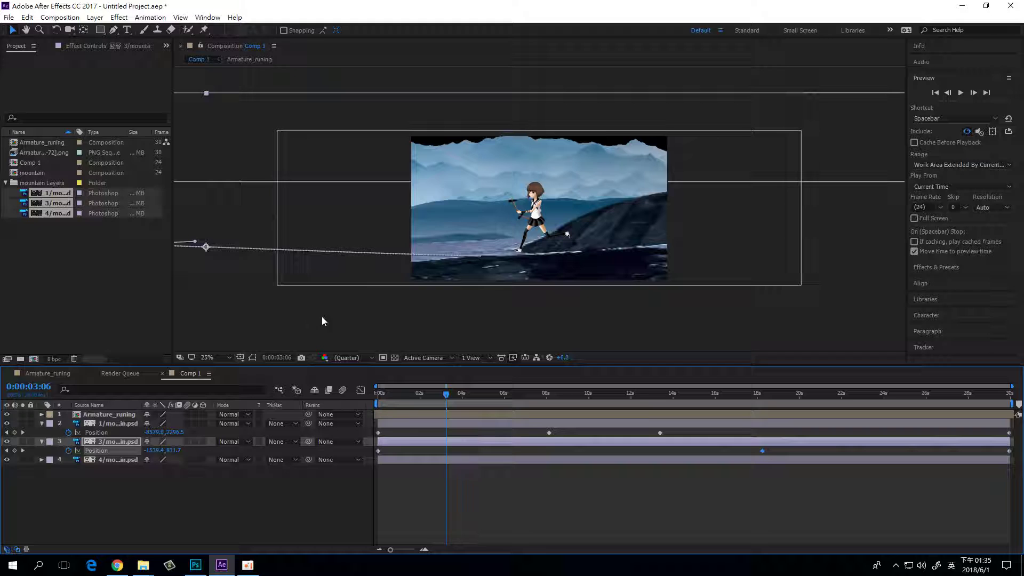
# Step: At 0:00:00:00, set the 4/mountain.psd layer's Position to about 709, 837
pyautogui.click(120, 460)
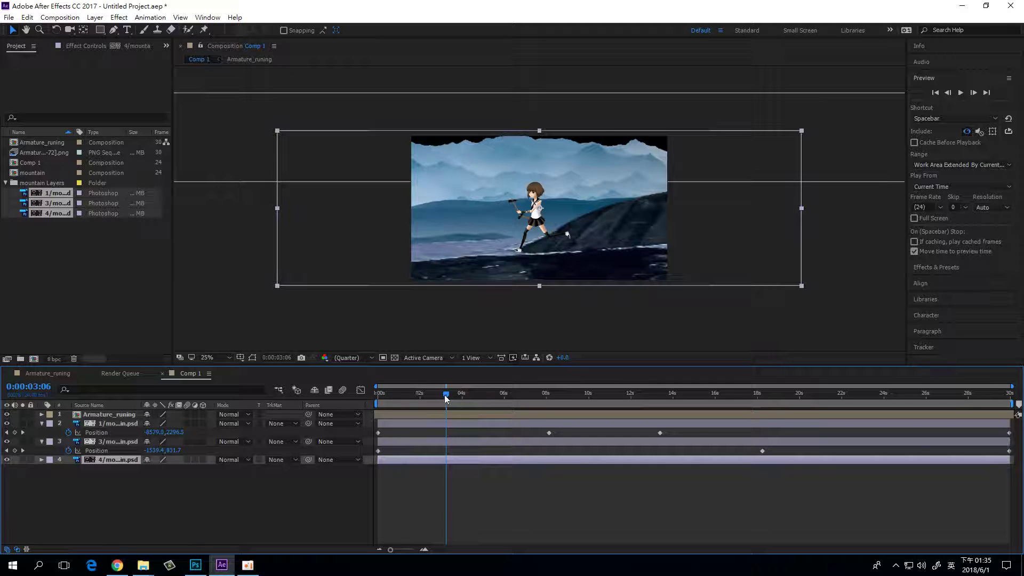
pyautogui.moveTo(446, 397); pyautogui.dragTo(280, 394)
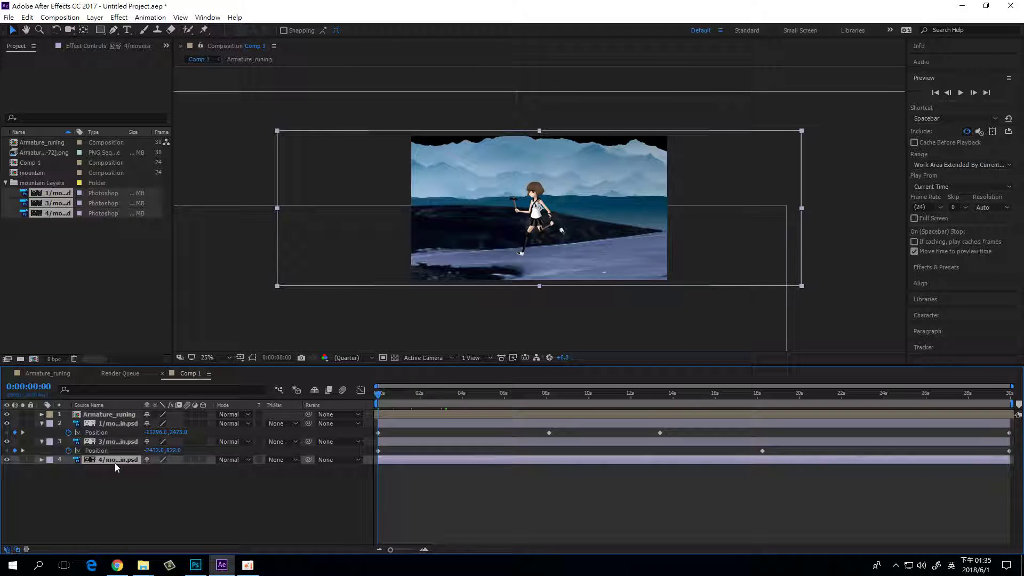
pyautogui.press('p')
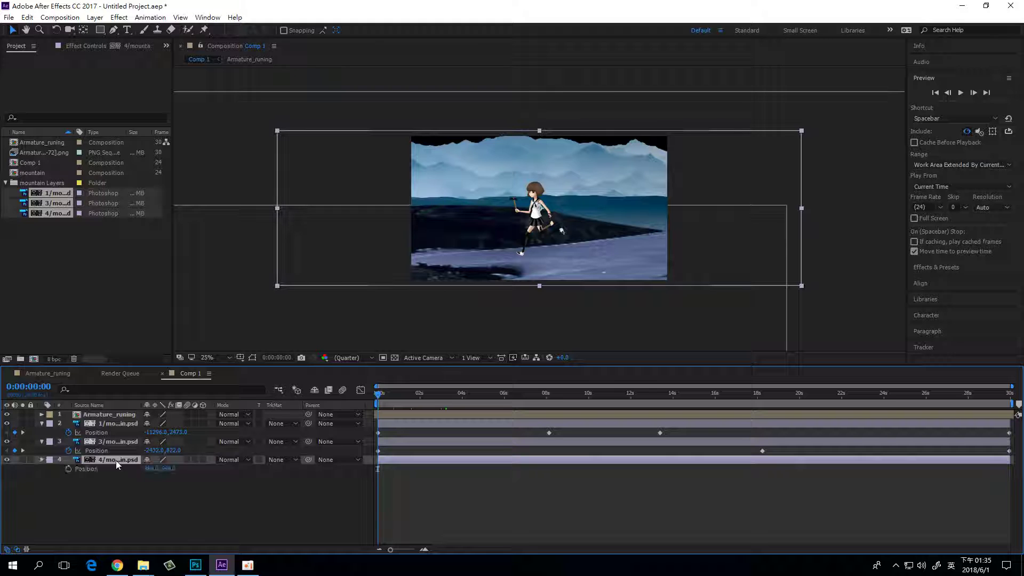
pyautogui.moveTo(168, 468); pyautogui.dragTo(336, 464)
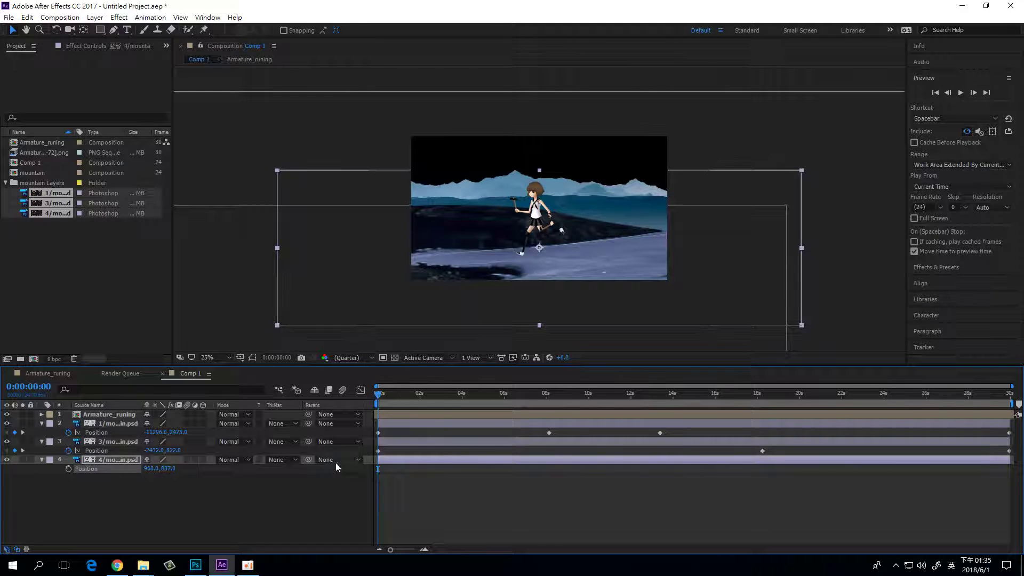
pyautogui.moveTo(153, 468); pyautogui.dragTo(2, 452)
# Step: Enlarge the 4/mountain.psd layer and keyframe its Position at about -2515, 813 at 0:00:00:00
pyautogui.press(',')
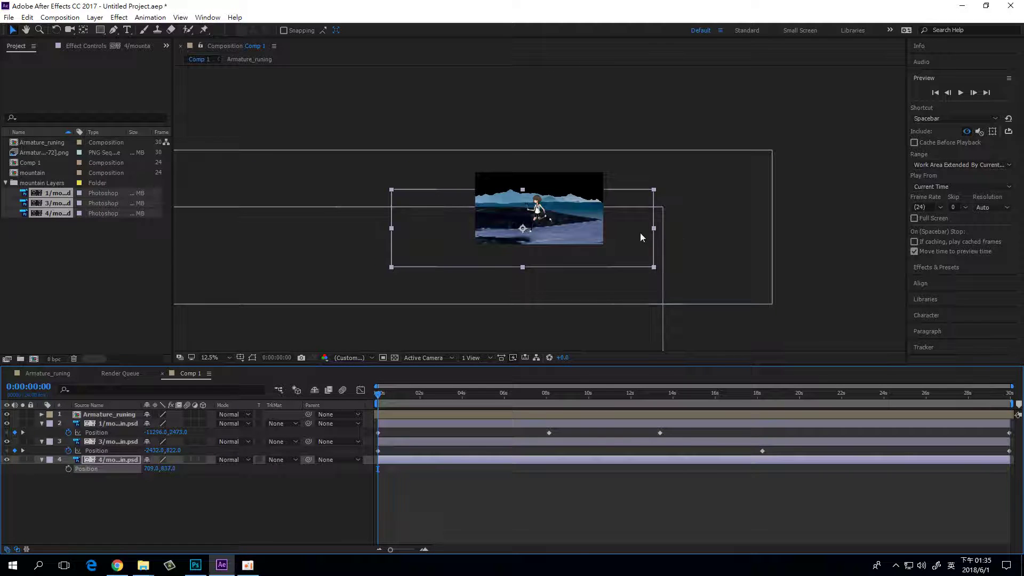
pyautogui.moveTo(391, 267); pyautogui.dragTo(216, 278)
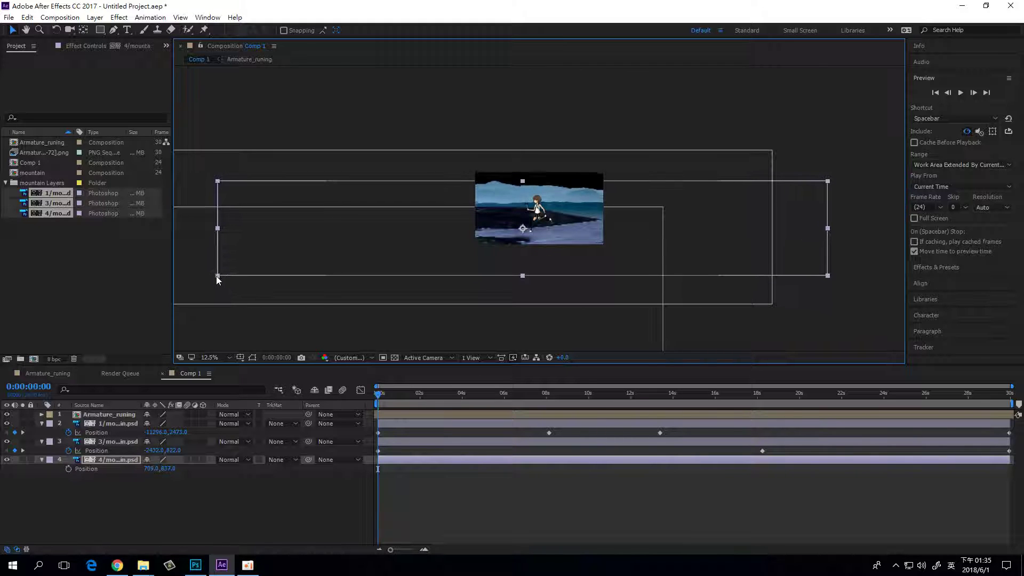
pyautogui.moveTo(707, 237); pyautogui.dragTo(516, 228)
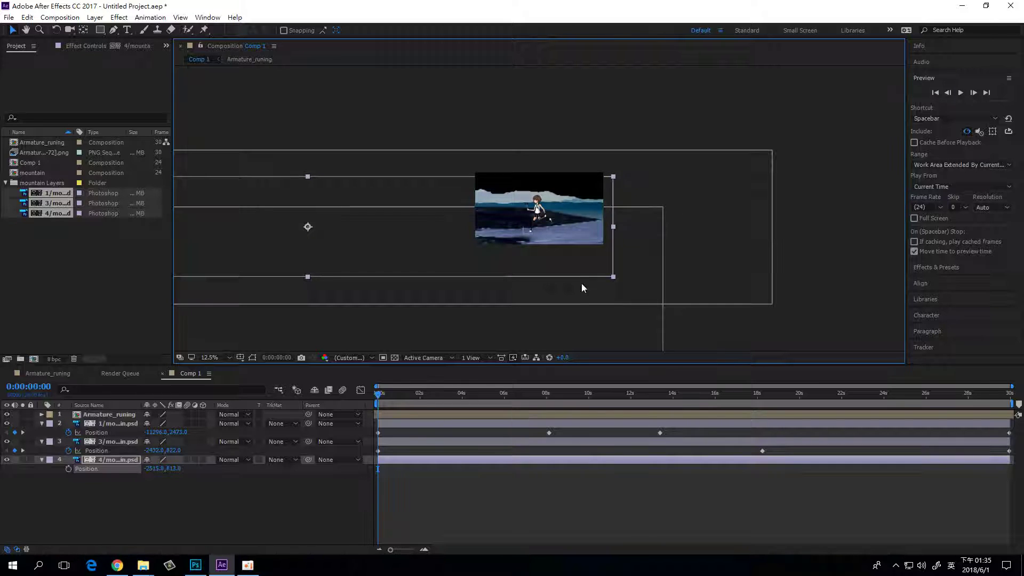
pyautogui.click(70, 468)
# Step: At 0:00:29:23, keyframe the 4/mountain.psd layer's Position by shifting it far to the right along X
pyautogui.moveTo(375, 404); pyautogui.dragTo(958, 407)
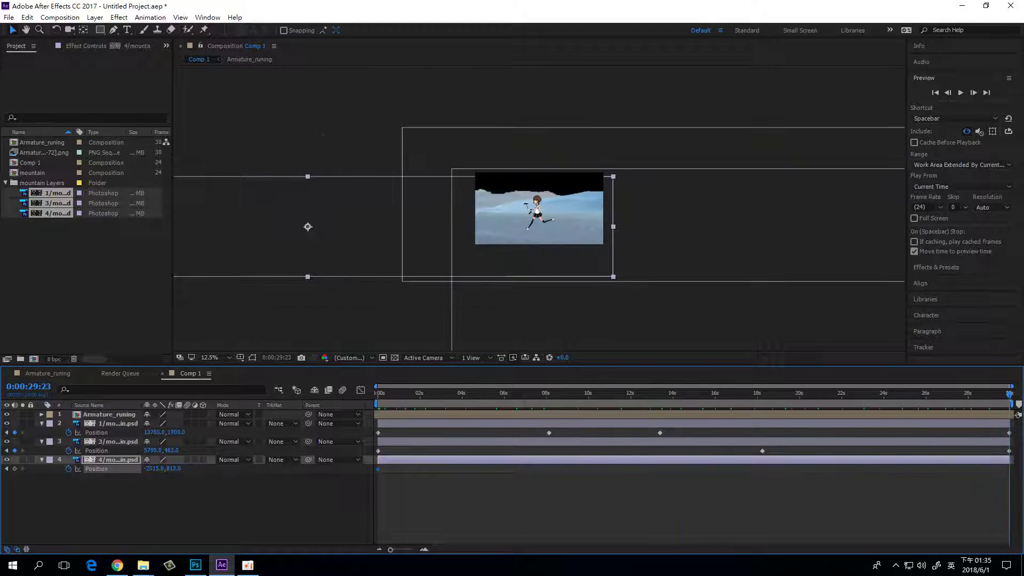
pyautogui.moveTo(154, 468); pyautogui.dragTo(376, 469)
pyautogui.moveTo(151, 472); pyautogui.dragTo(230, 476)
pyautogui.moveTo(161, 469); pyautogui.dragTo(594, 468)
pyautogui.moveTo(150, 467); pyautogui.dragTo(473, 484)
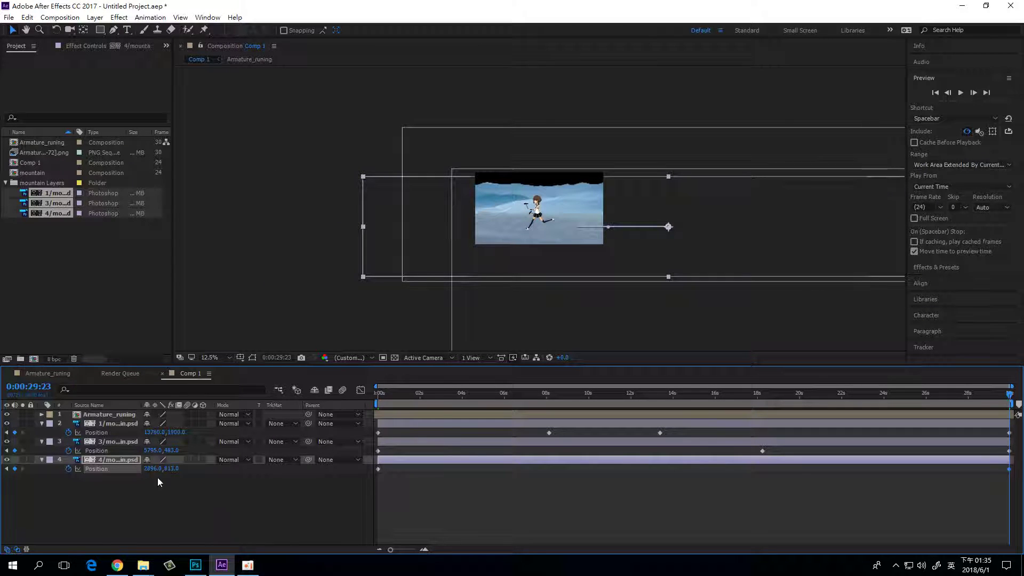
pyautogui.moveTo(150, 469); pyautogui.dragTo(787, 470)
# Step: Preview Comp 1 from the start to 0:00:13:04 and keyframe the 4/mountain.psd layer's Position there at about 391, 1068
pyautogui.moveTo(734, 395); pyautogui.dragTo(328, 394)
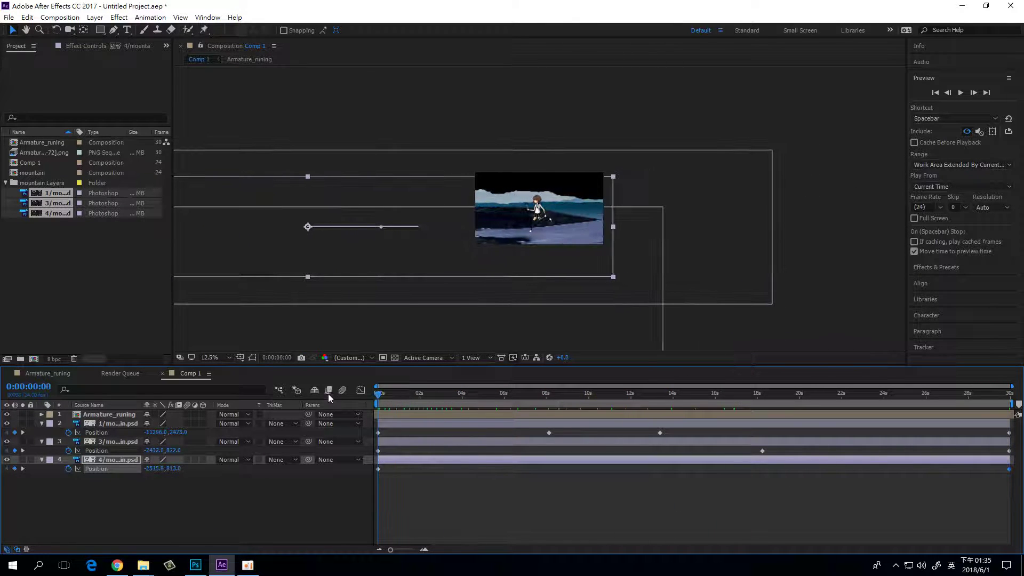
pyautogui.click(806, 277)
pyautogui.click(960, 93)
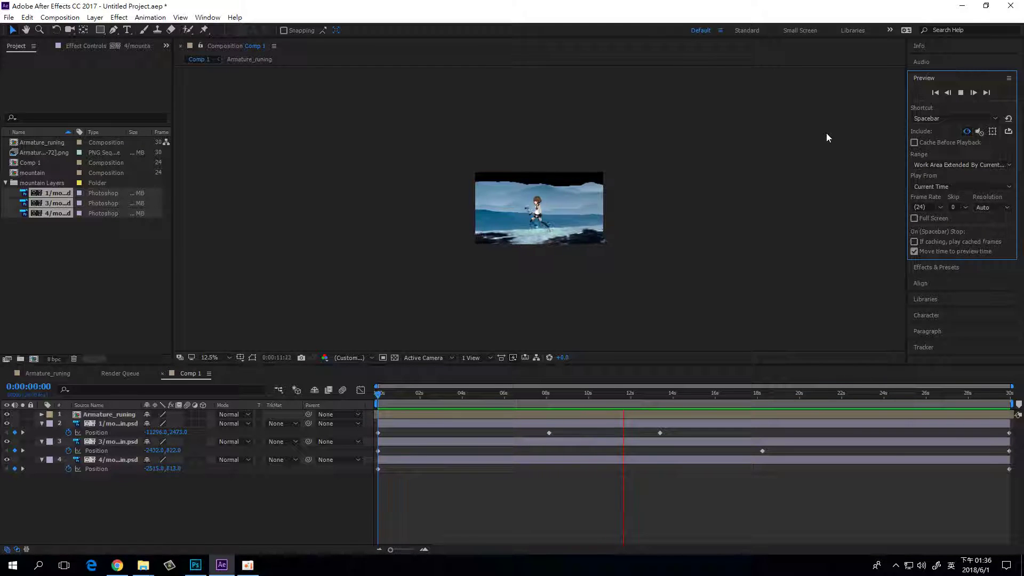
pyautogui.click(962, 93)
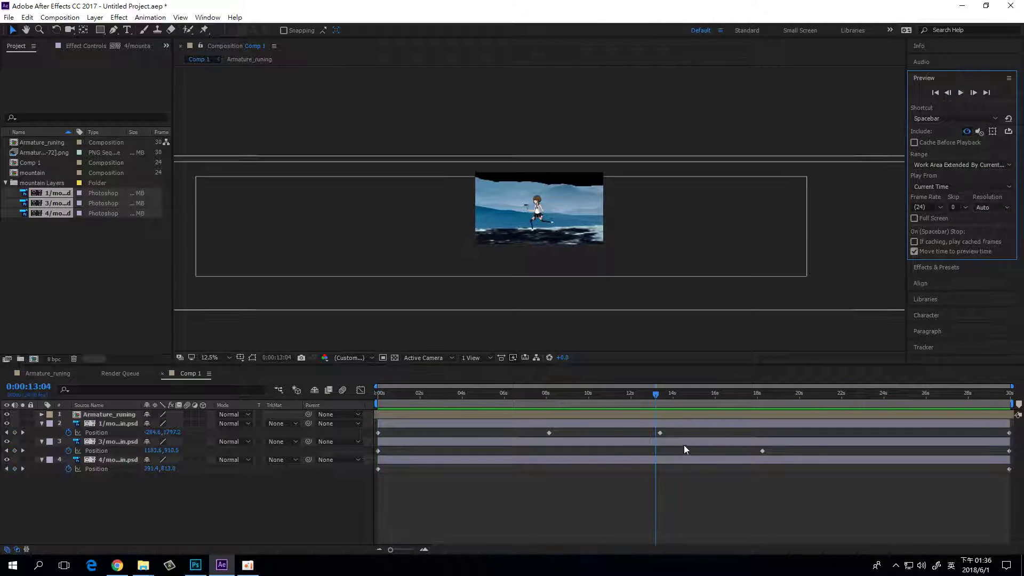
pyautogui.moveTo(171, 469); pyautogui.dragTo(452, 381)
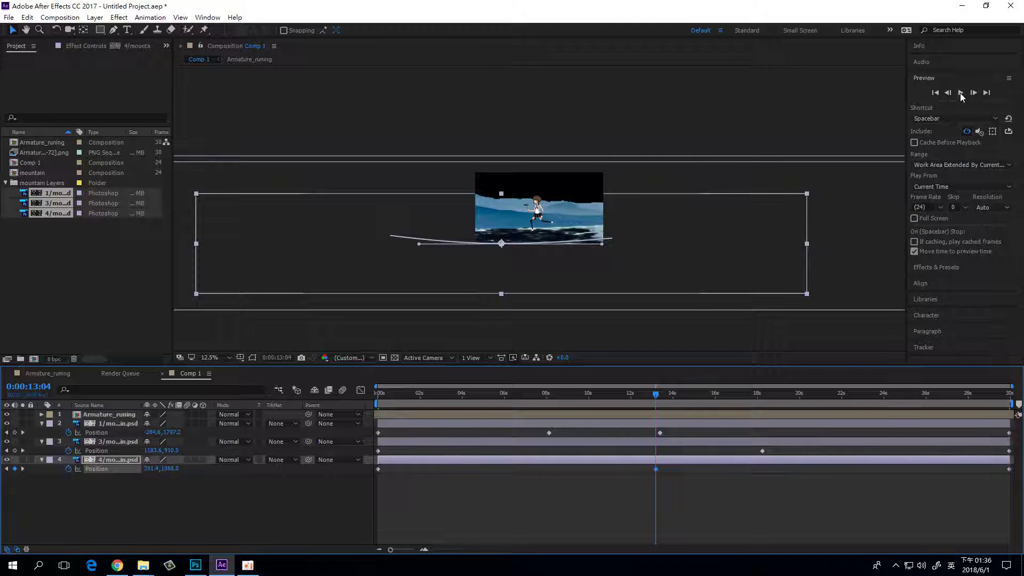
# Step: Replay Comp 1 to check how the 4/mountain.psd layer scrolls behind the runner, and inspect the frame at 0:00:08:12 enlarged
pyautogui.click(961, 93)
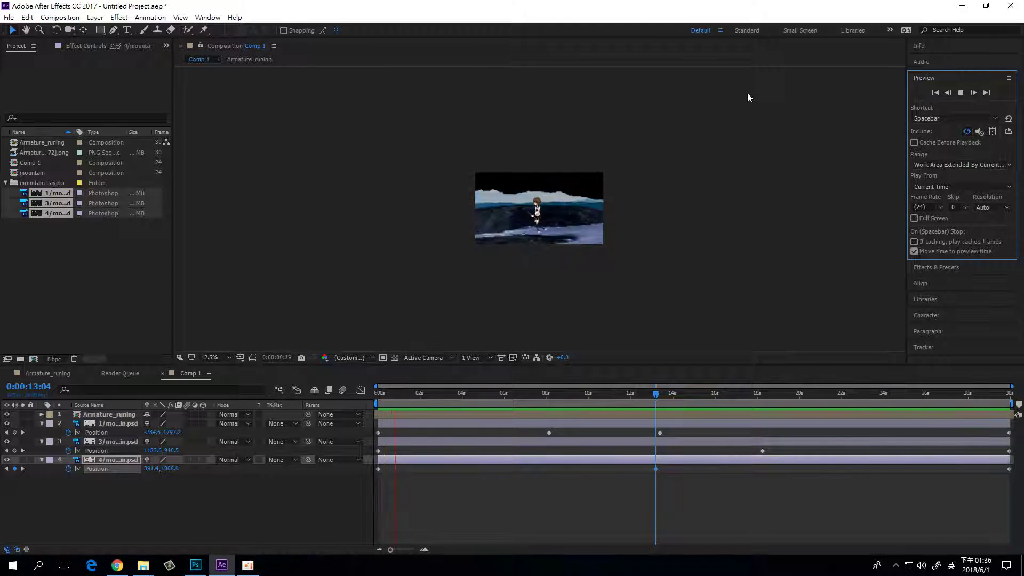
pyautogui.click(961, 95)
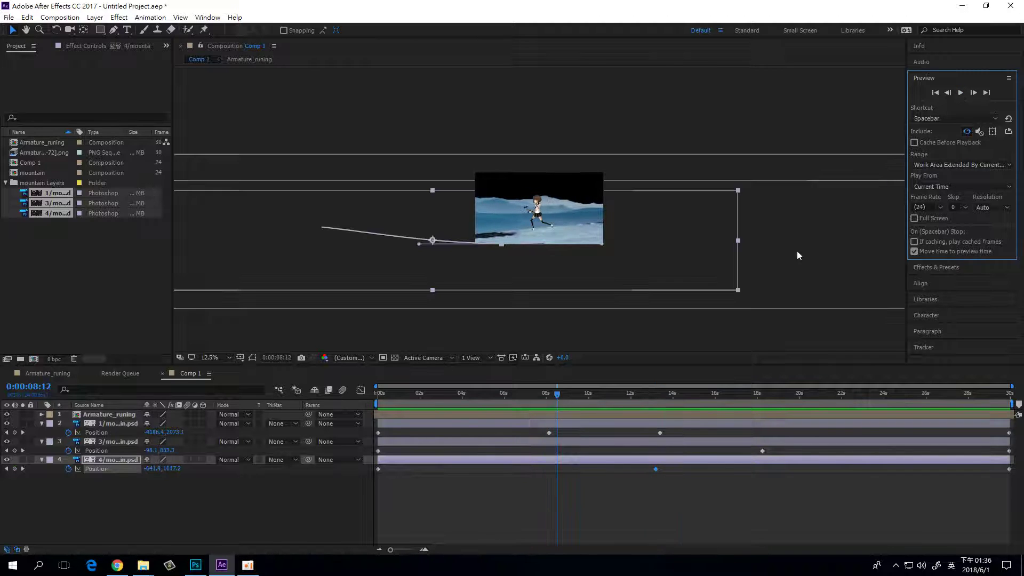
pyautogui.press('.')
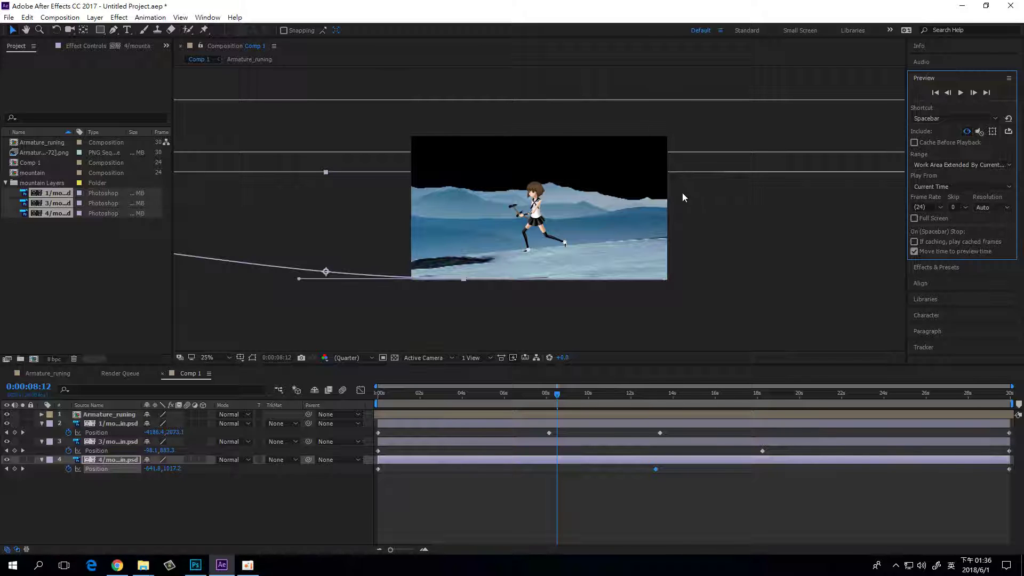
# Step: Import the Relaxation Clouds Timelapse 4K UHD video from the DBtoAE folder and add it to Comp 1 directly above the 4/mountain.psd layer
pyautogui.click(142, 567)
pyautogui.click(75, 531)
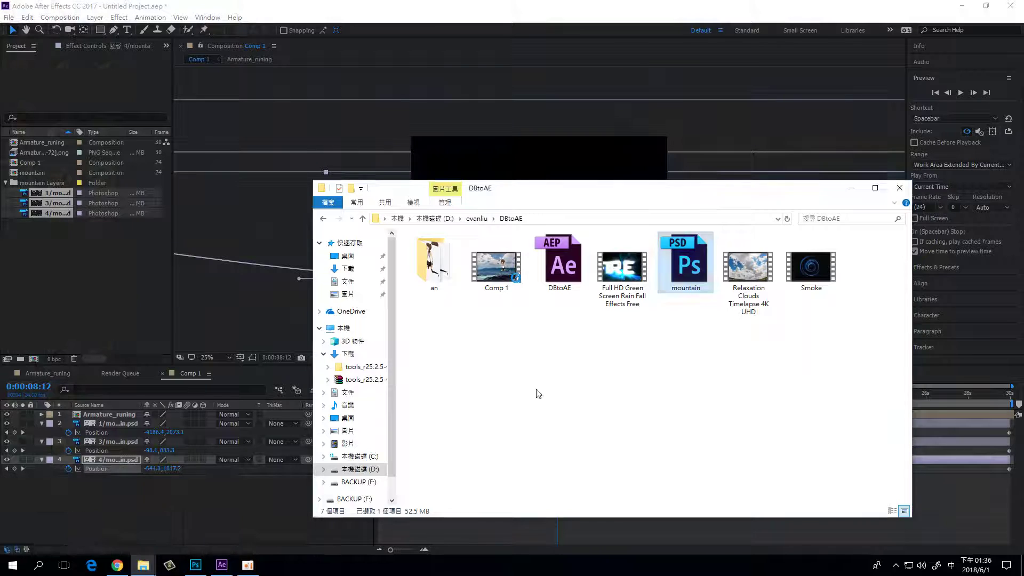
pyautogui.click(746, 268)
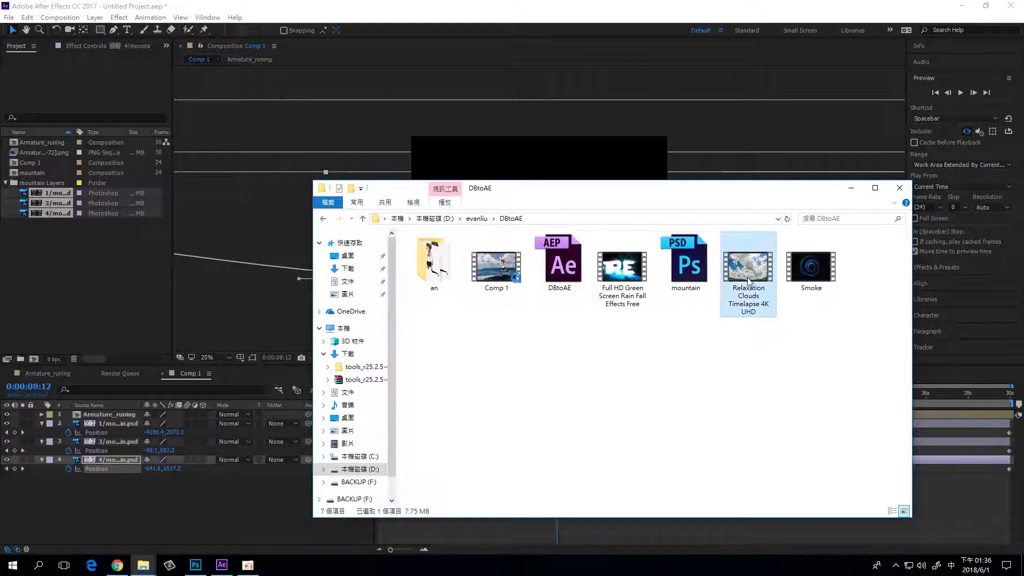
pyautogui.moveTo(745, 268); pyautogui.dragTo(78, 308)
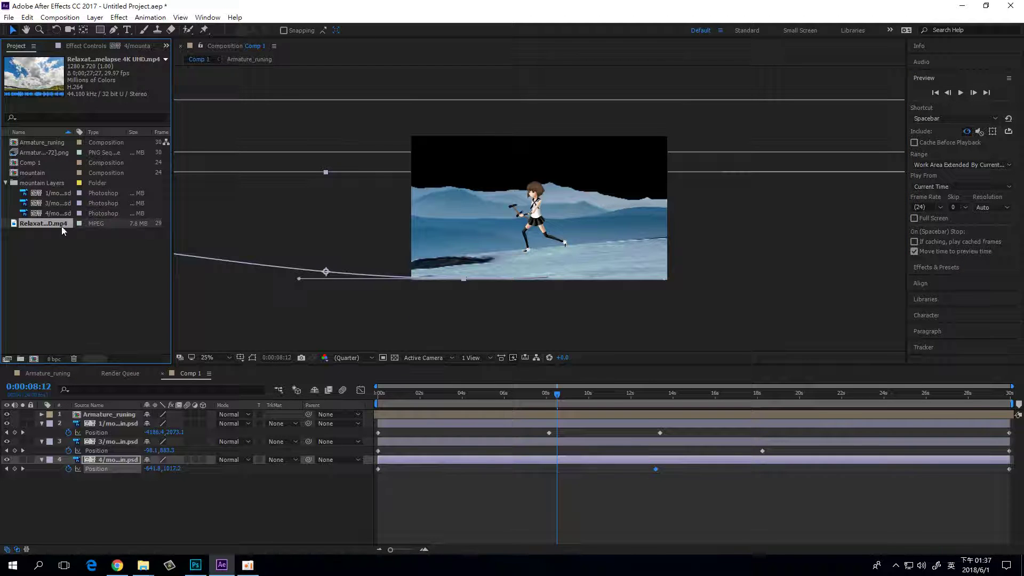
pyautogui.moveTo(41, 228); pyautogui.dragTo(109, 455)
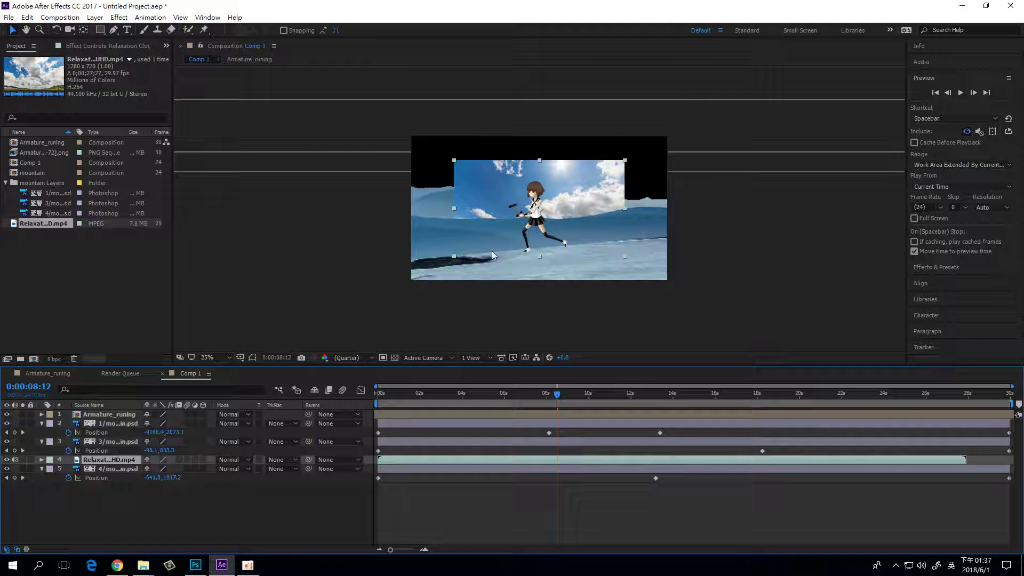
# Step: Enlarge and reposition the Relaxation Clouds video layer so that it fills the sky area across the full frame width
pyautogui.moveTo(504, 189); pyautogui.dragTo(444, 133)
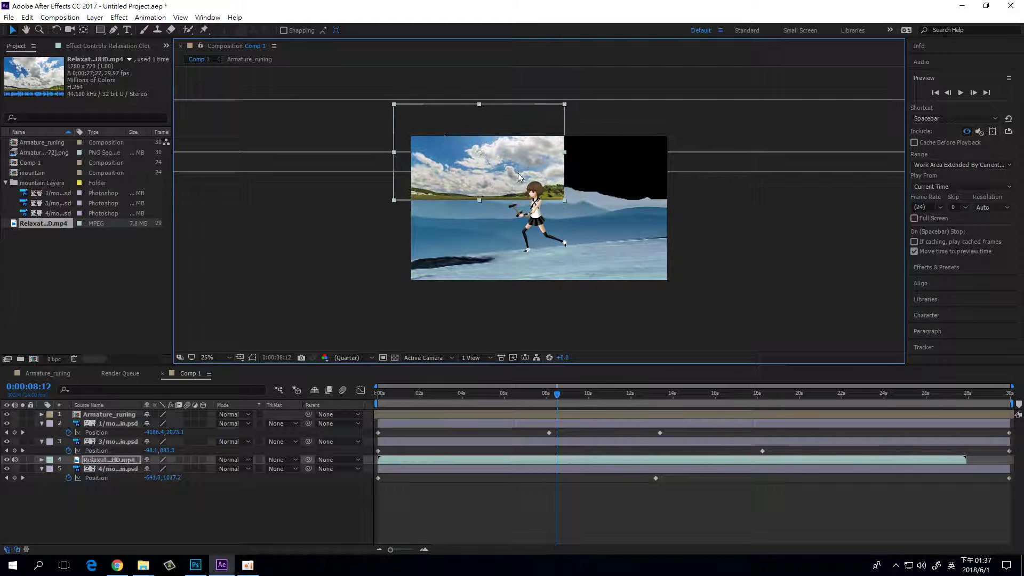
pyautogui.moveTo(562, 200); pyautogui.dragTo(676, 220)
pyautogui.moveTo(597, 188); pyautogui.dragTo(667, 206)
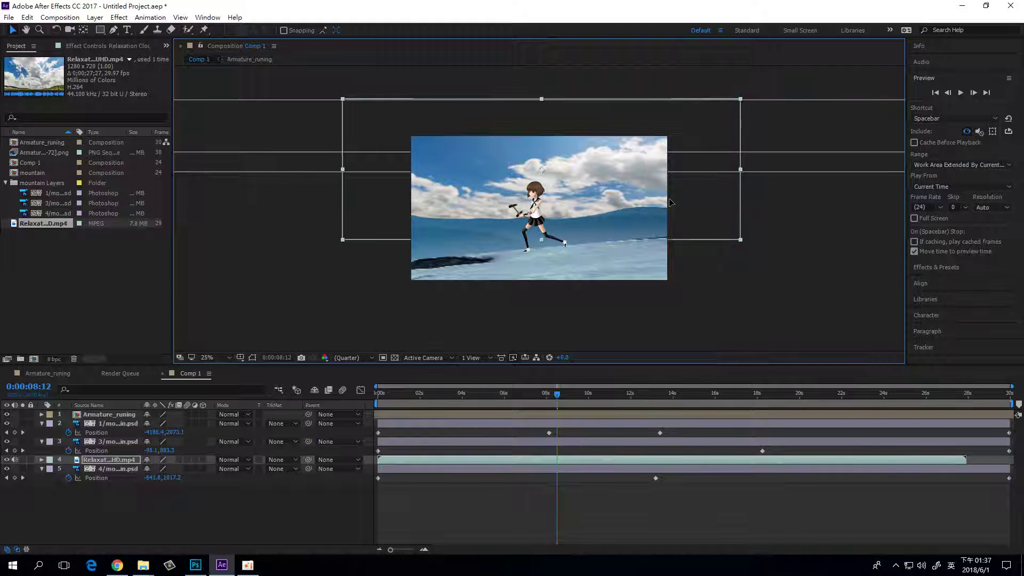
# Step: At 0:00:08:00, make the Relaxation Clouds layer taller and move it up until its lower edge sits near the runner's head
pyautogui.moveTo(568, 398); pyautogui.dragTo(546, 416)
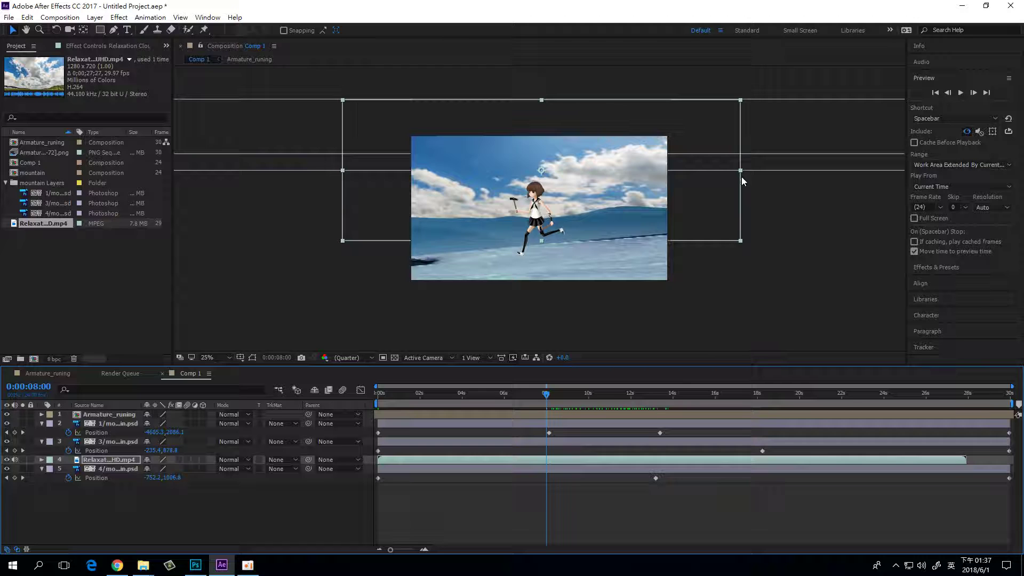
pyautogui.moveTo(741, 170); pyautogui.dragTo(345, 142)
pyautogui.moveTo(488, 200)
pyautogui.mouseDown()
pyautogui.moveTo(477, 168)
pyautogui.moveTo(477, 199)
pyautogui.mouseUp()
pyautogui.moveTo(530, 241); pyautogui.dragTo(490, 182)
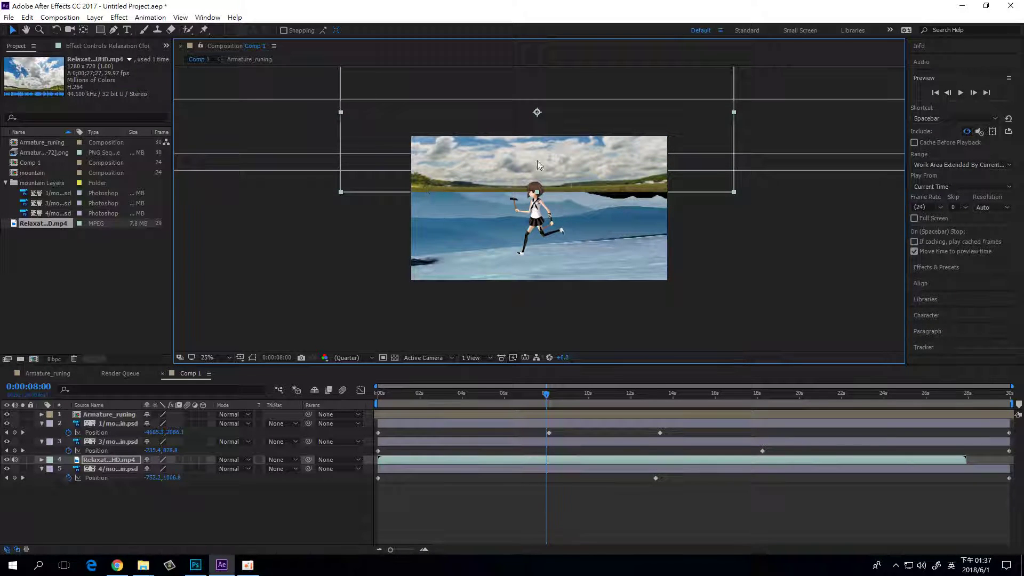
# Step: Move the Relaxation Clouds layer down until it overlaps the mountain ridges, and lower its opacity to 54%
pyautogui.moveTo(523, 140); pyautogui.dragTo(511, 200)
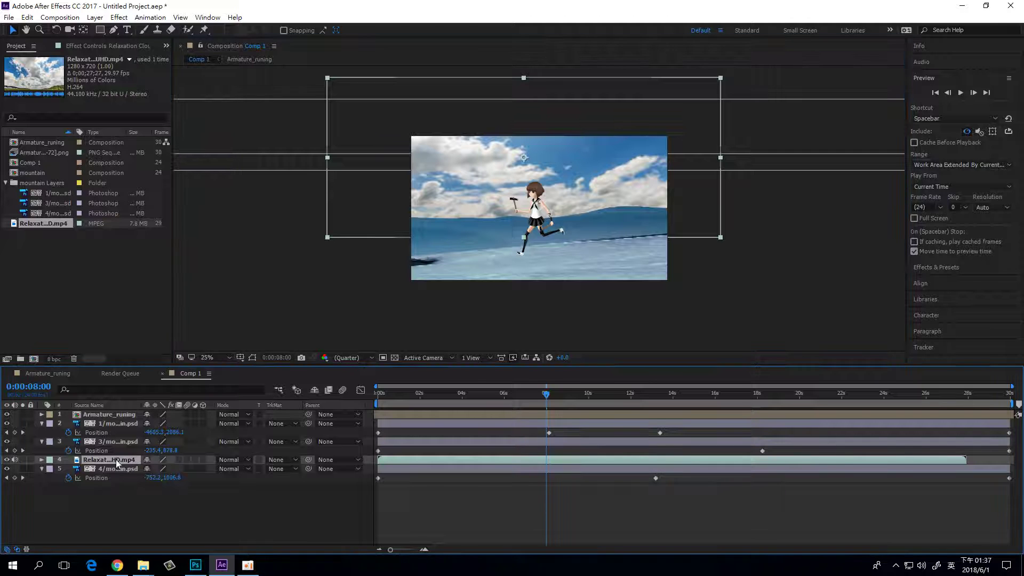
pyautogui.click(101, 31)
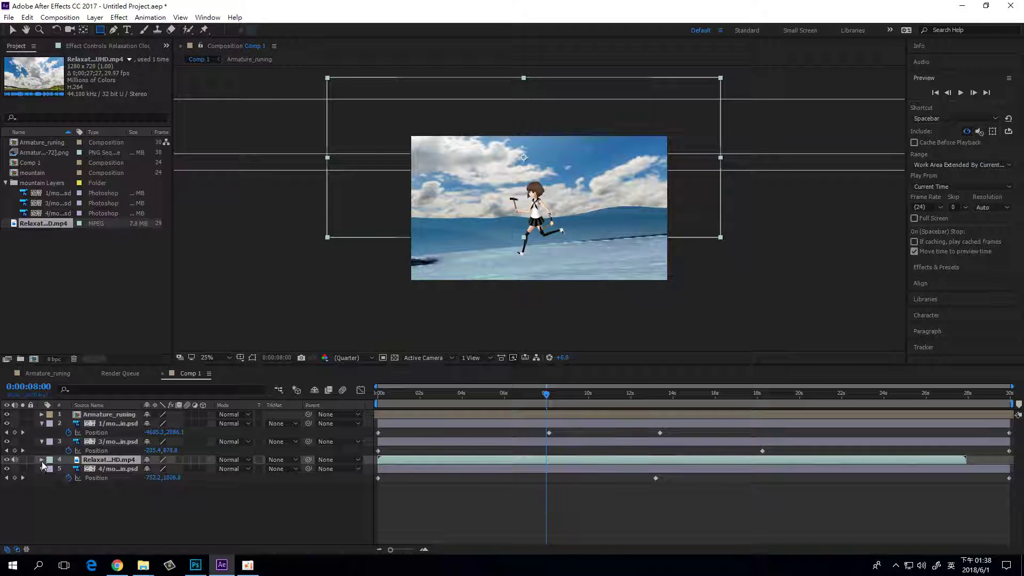
pyautogui.click(42, 460)
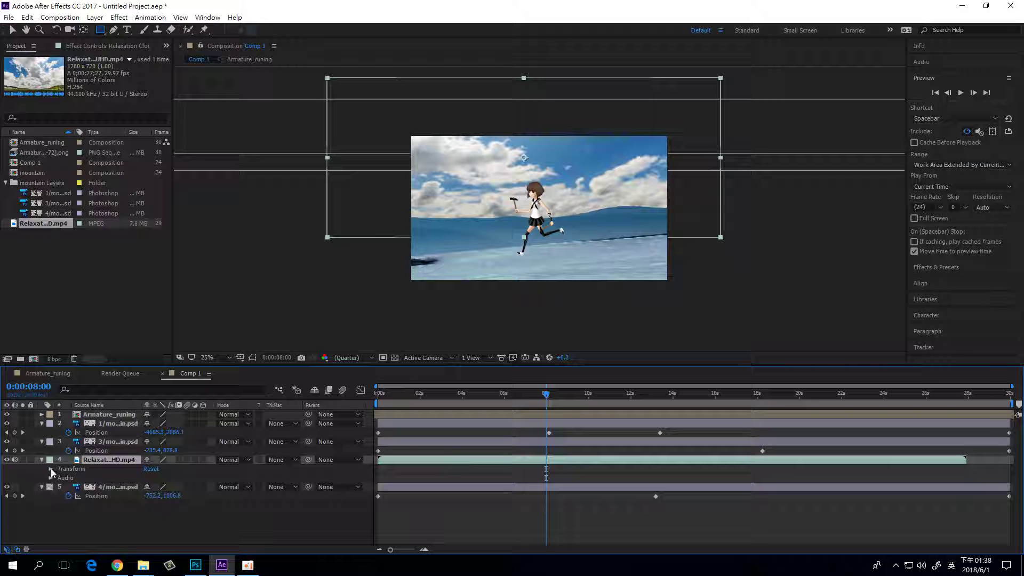
pyautogui.click(51, 468)
pyautogui.moveTo(147, 514); pyautogui.dragTo(123, 513)
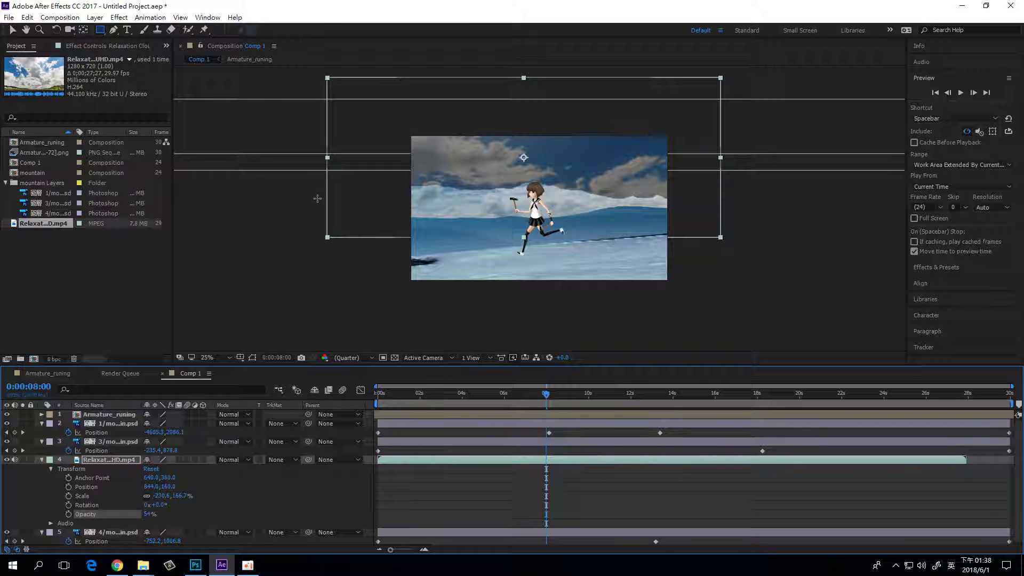
# Step: Draw a wide rectangular mask over the lower part of the Relaxation Clouds layer, inverted and feathered by 179 pixels
pyautogui.moveTo(318, 203)
pyautogui.mouseDown()
pyautogui.moveTo(423, 256)
pyautogui.moveTo(674, 290)
pyautogui.moveTo(723, 325)
pyautogui.mouseUp()
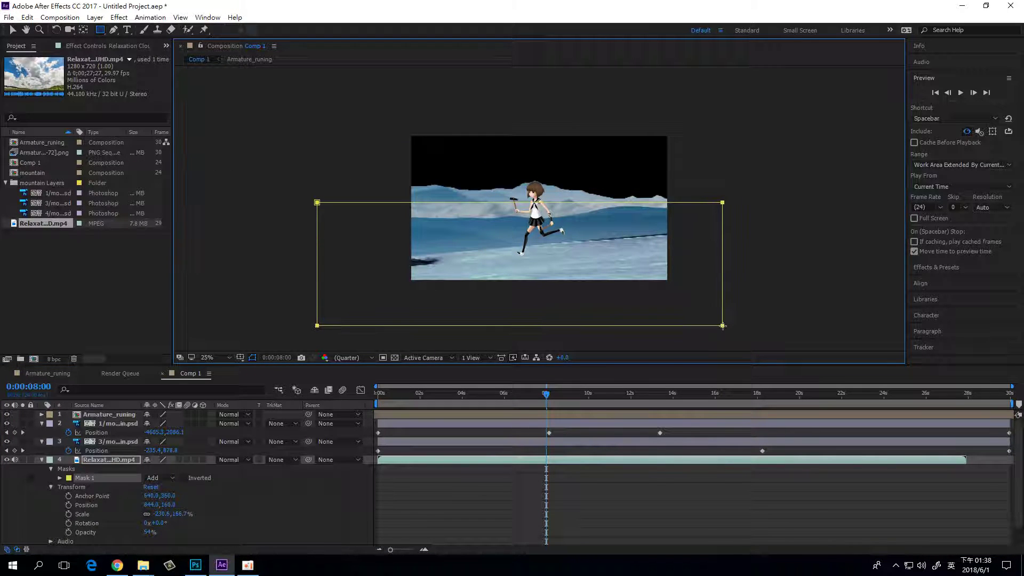
pyautogui.click(184, 479)
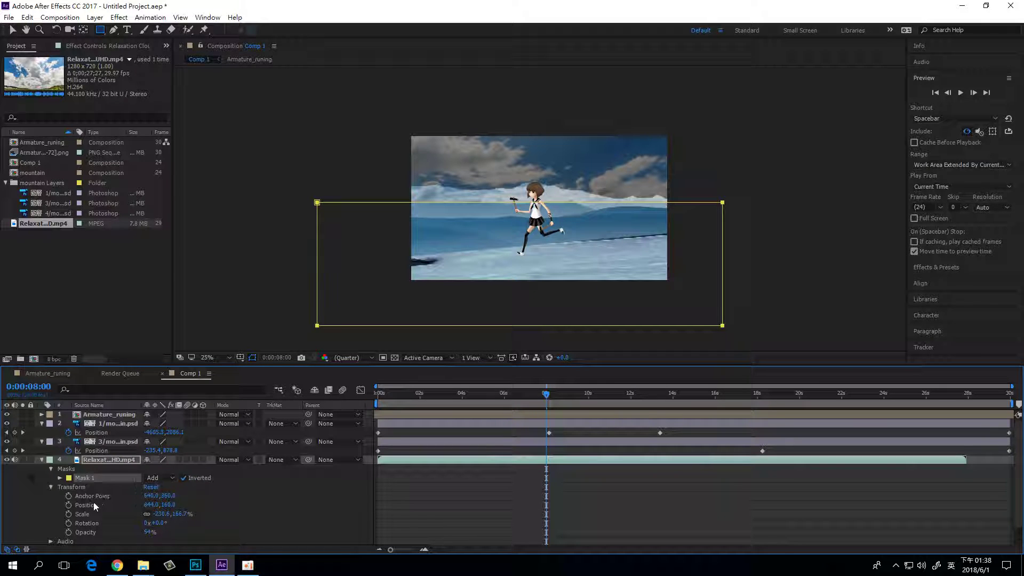
pyautogui.click(60, 478)
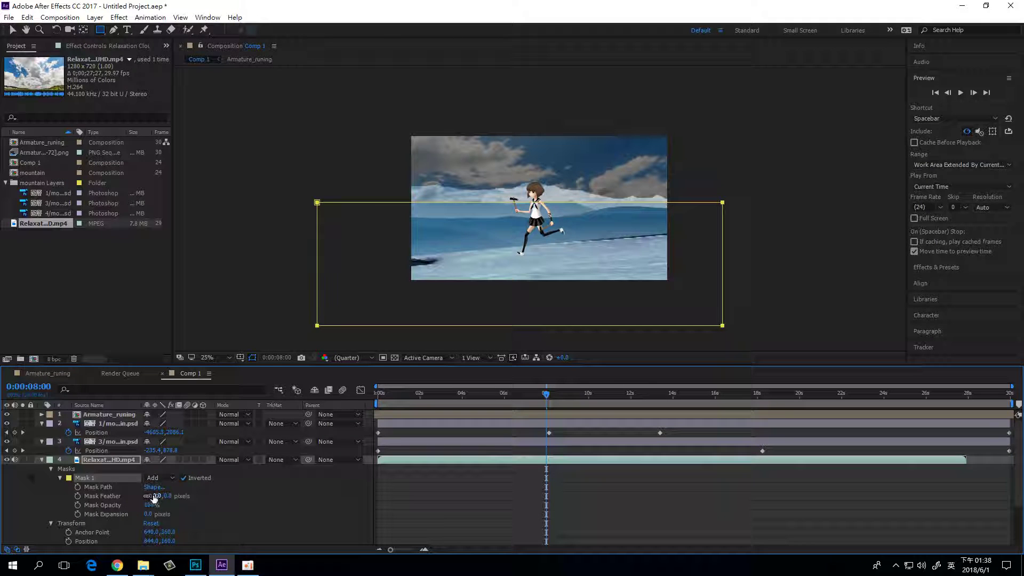
pyautogui.moveTo(155, 495); pyautogui.dragTo(231, 496)
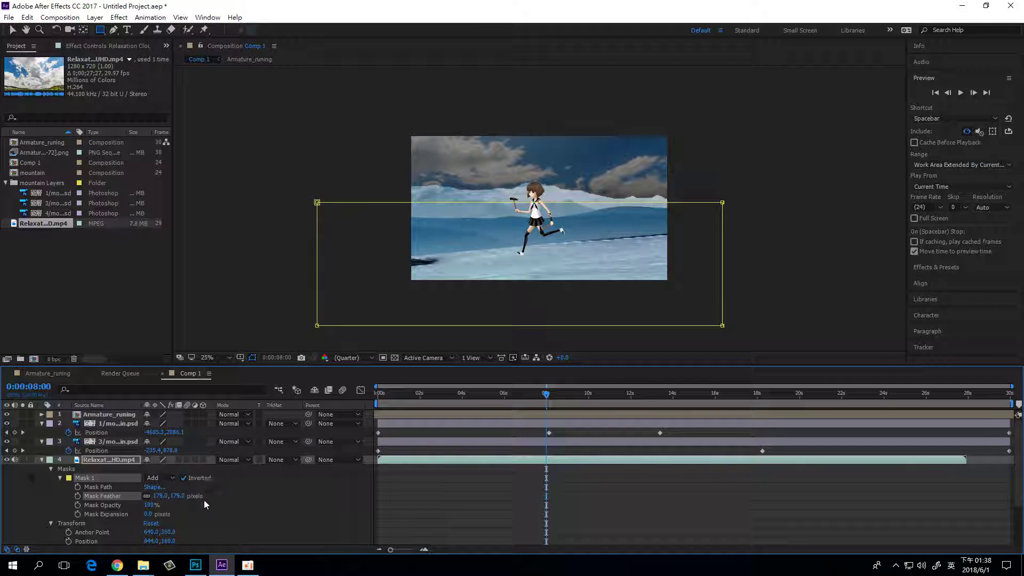
# Step: Restore the Relaxation Clouds layer's opacity to 100% and deselect its mask
pyautogui.scroll(-2, 204, 501)
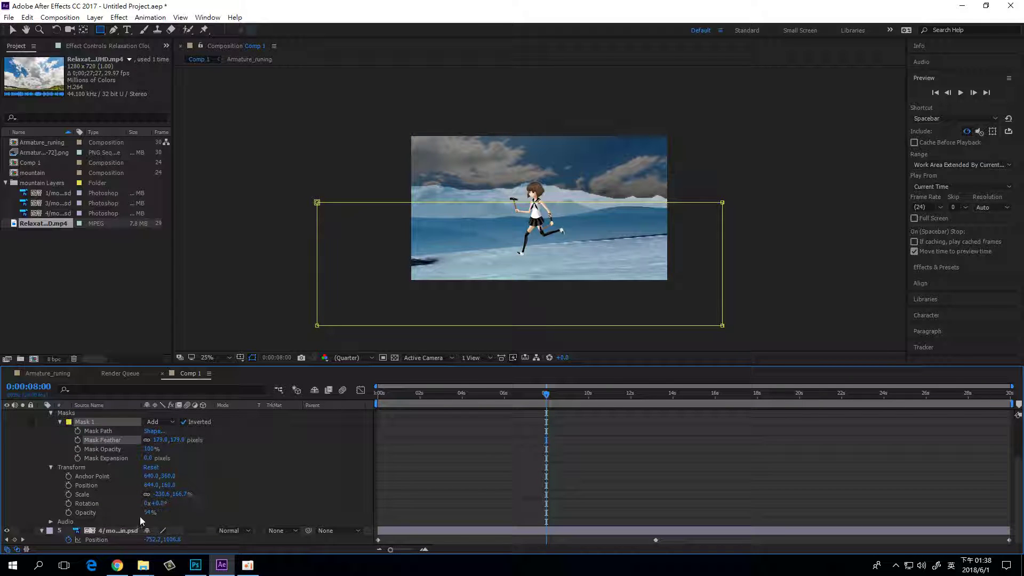
pyautogui.moveTo(147, 513); pyautogui.dragTo(326, 498)
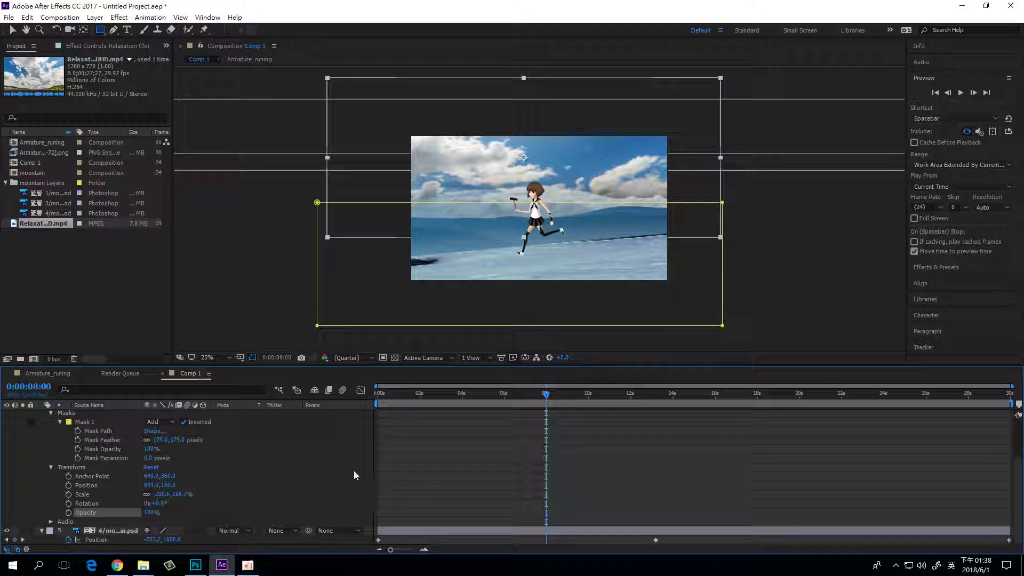
pyautogui.press('v')
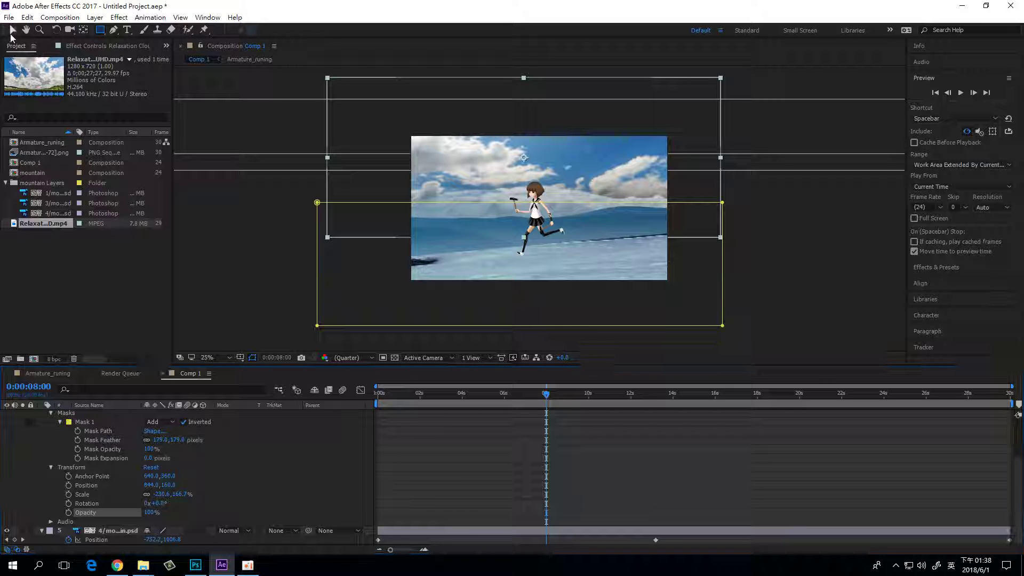
pyautogui.click(241, 245)
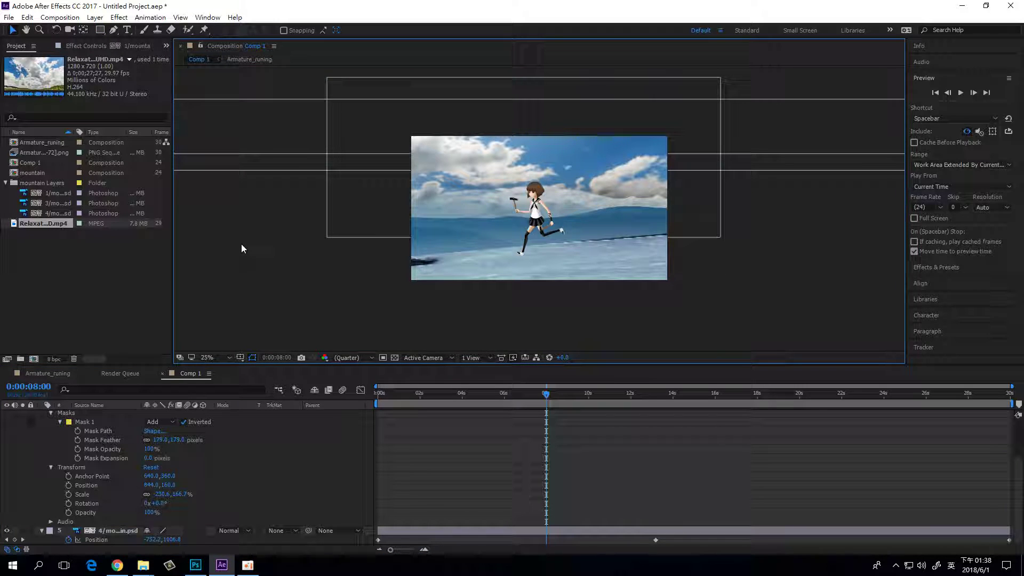
# Step: Preview Comp 1 from 0:00:00:00 to check how the masked clouds blend with the scrolling mountains, and stop at 0:00:17:19
pyautogui.moveTo(548, 398); pyautogui.dragTo(319, 386)
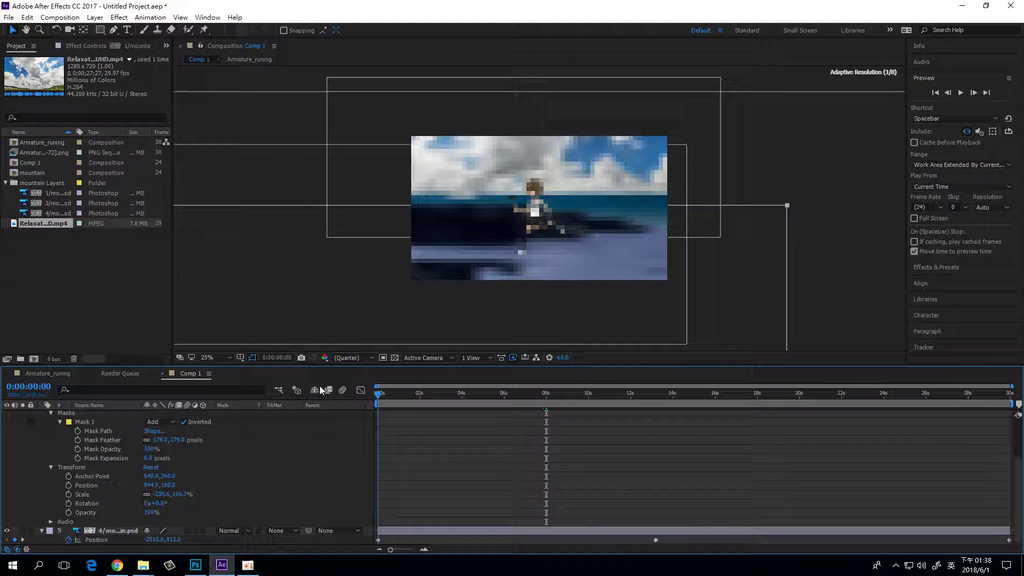
pyautogui.press(',')
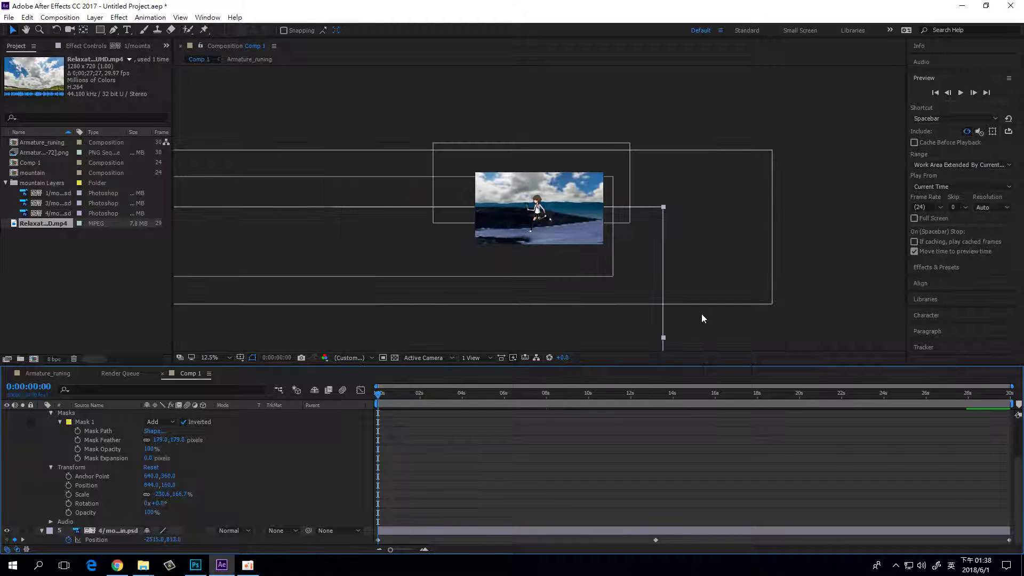
pyautogui.press('.')
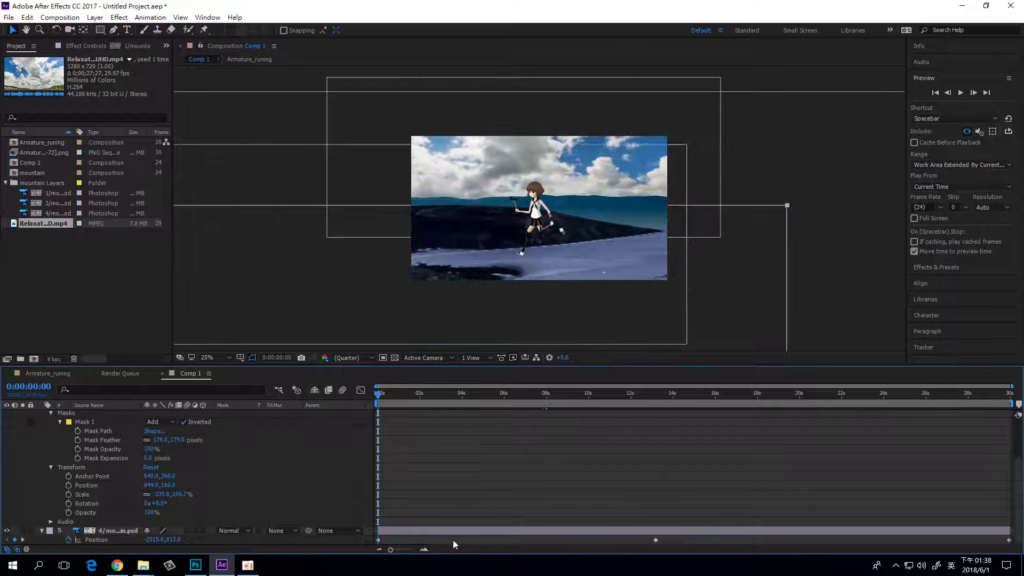
pyautogui.moveTo(390, 550)
pyautogui.mouseDown()
pyautogui.moveTo(419, 551)
pyautogui.moveTo(387, 555)
pyautogui.mouseUp()
pyautogui.click(959, 93)
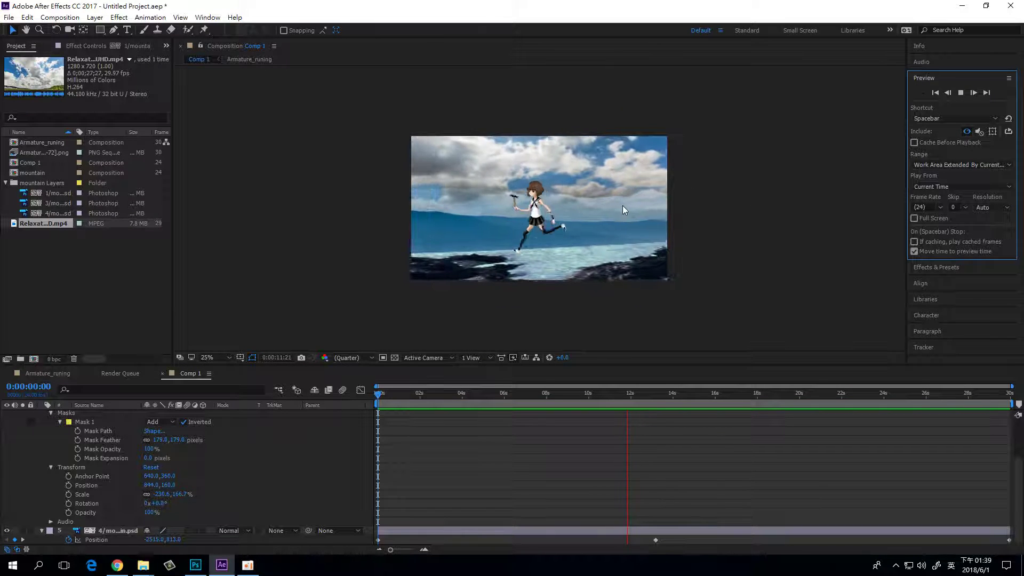
pyautogui.click(961, 93)
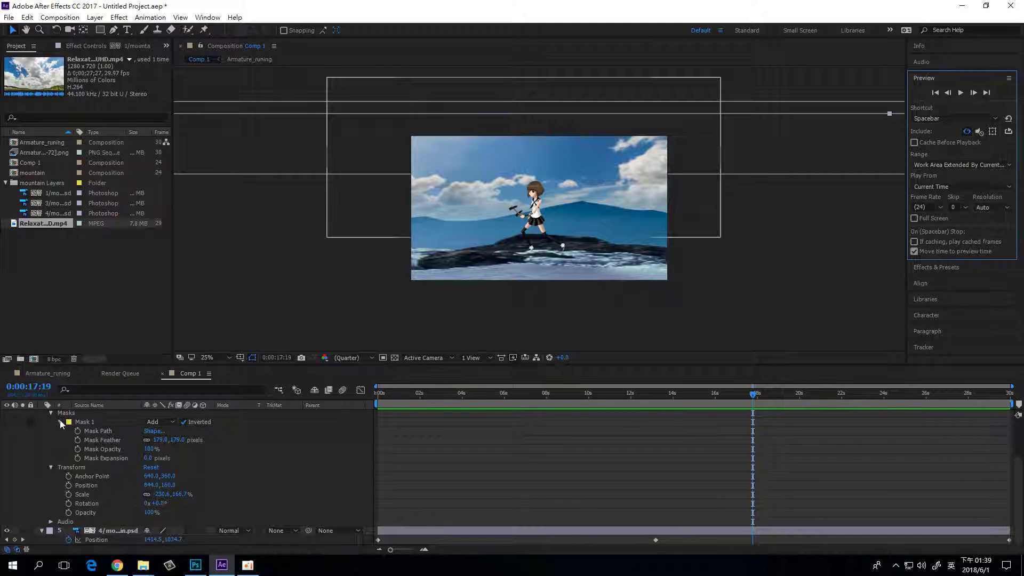
# Step: Nudge the Relaxation Clouds layer slightly up and place it beneath the 4/mountain.psd layer in the stacking order
pyautogui.scroll(3, 126, 444)
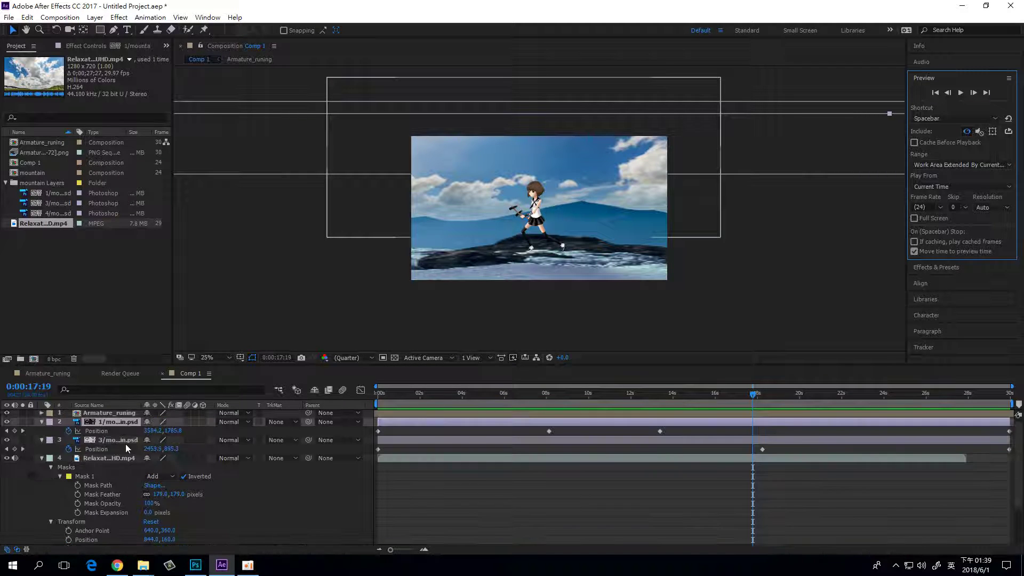
pyautogui.click(41, 459)
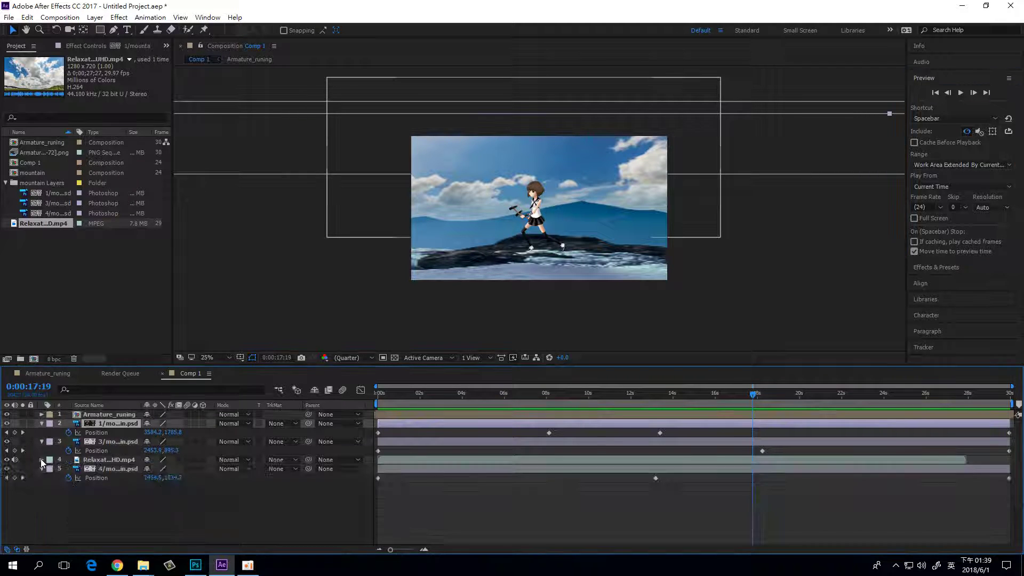
pyautogui.click(110, 460)
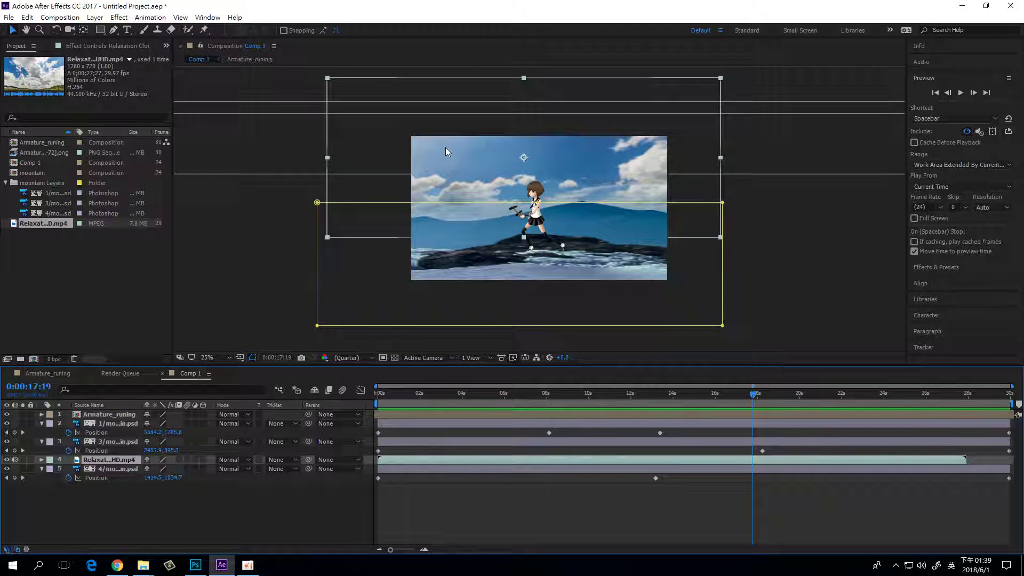
pyautogui.moveTo(443, 149)
pyautogui.mouseDown()
pyautogui.moveTo(442, 122)
pyautogui.moveTo(446, 143)
pyautogui.mouseUp()
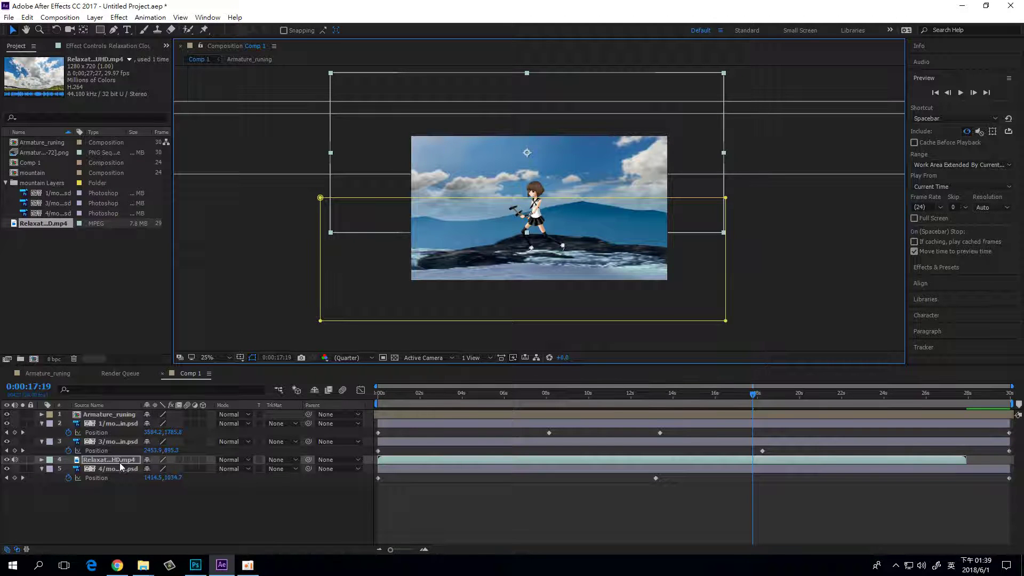
pyautogui.moveTo(120, 462); pyautogui.dragTo(119, 474)
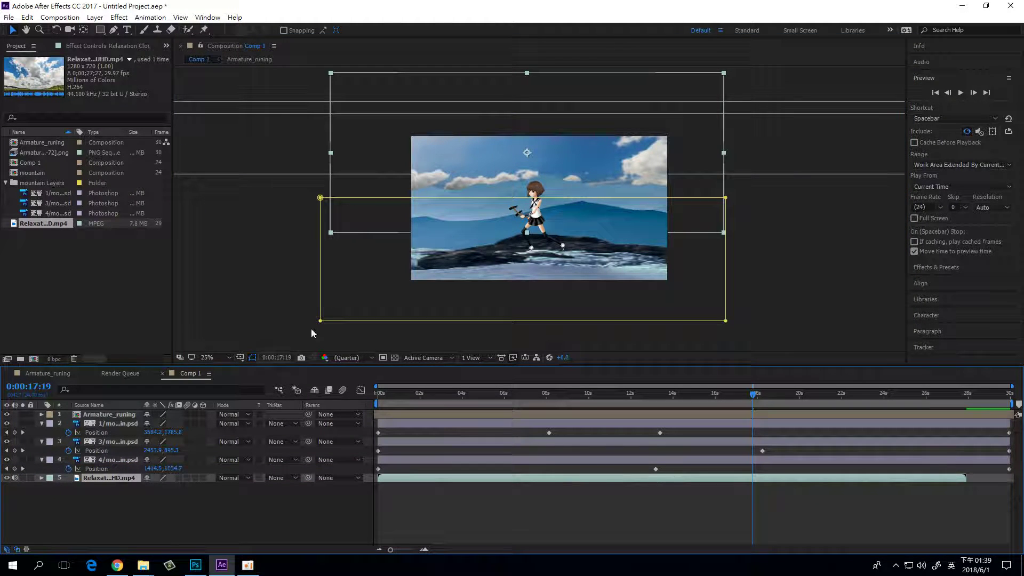
# Step: Shift the Relaxation Clouds layer down behind the distant mountains and select its Mask 1
pyautogui.click(488, 140)
pyautogui.moveTo(489, 140); pyautogui.dragTo(488, 171)
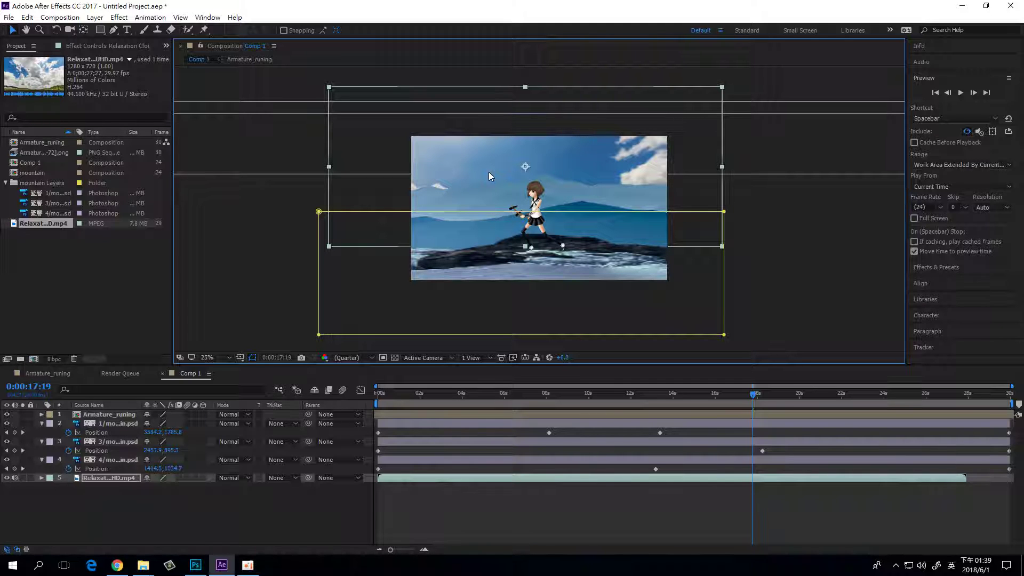
pyautogui.click(41, 478)
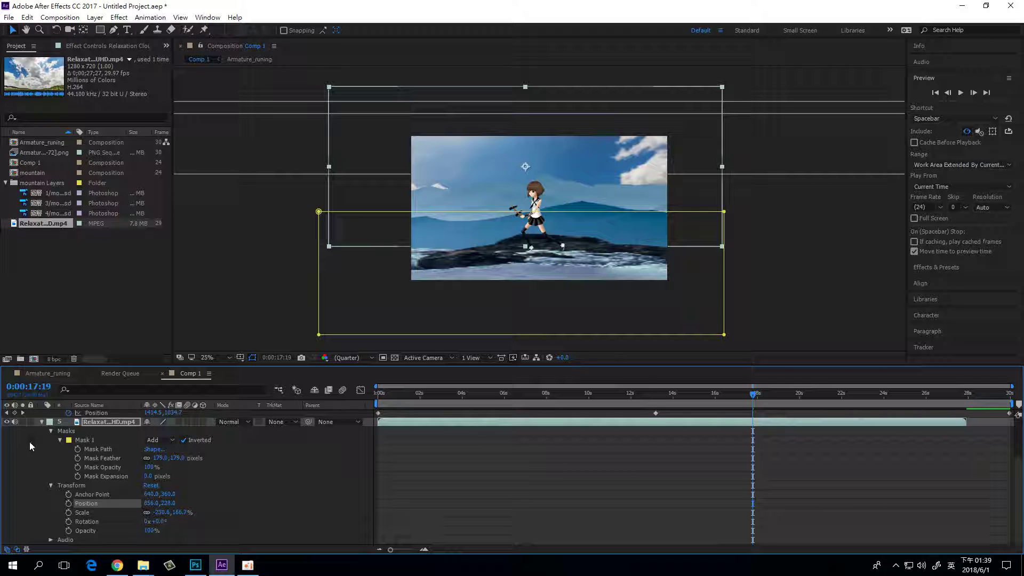
pyautogui.click(85, 441)
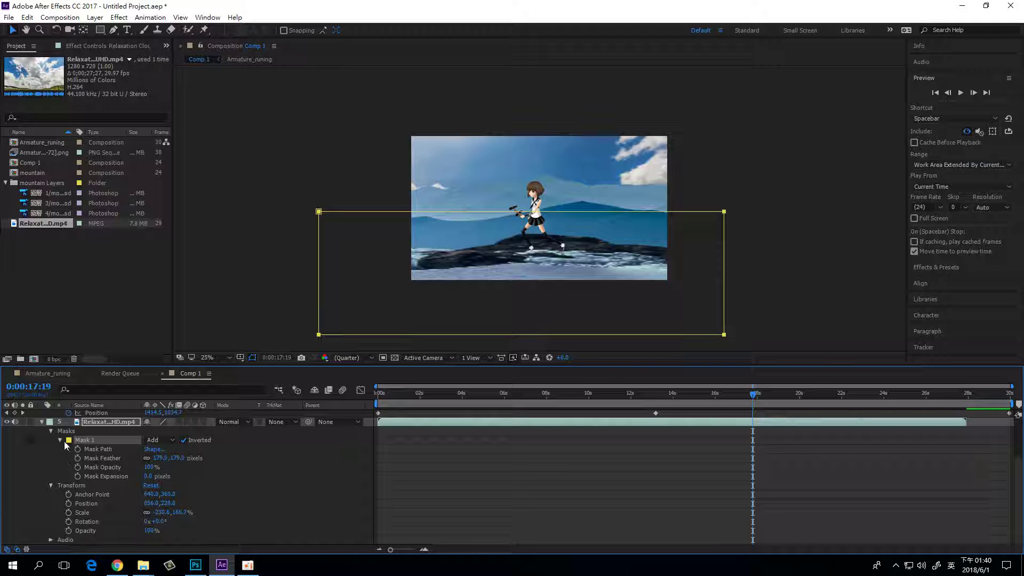
# Step: Try changing the transparency of the 4/mountain.psd layer and leave its opacity at 100%
pyautogui.scroll(3, 135, 433)
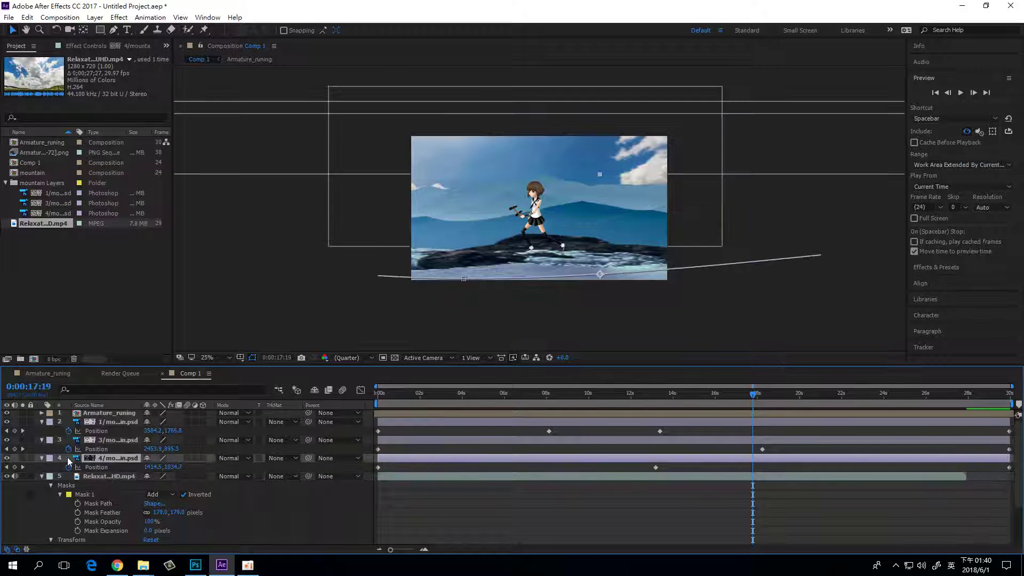
pyautogui.click(43, 458)
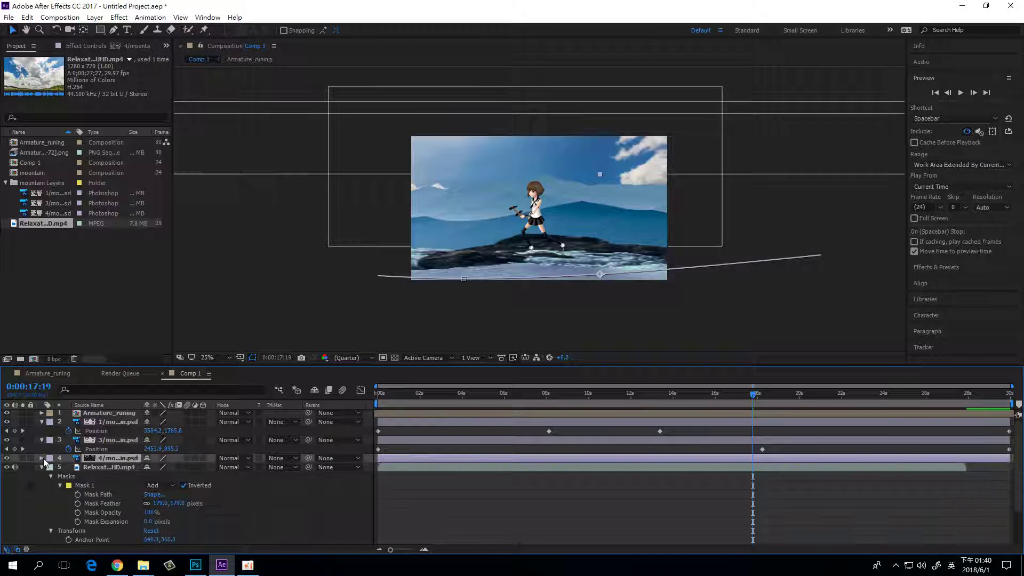
pyautogui.click(43, 458)
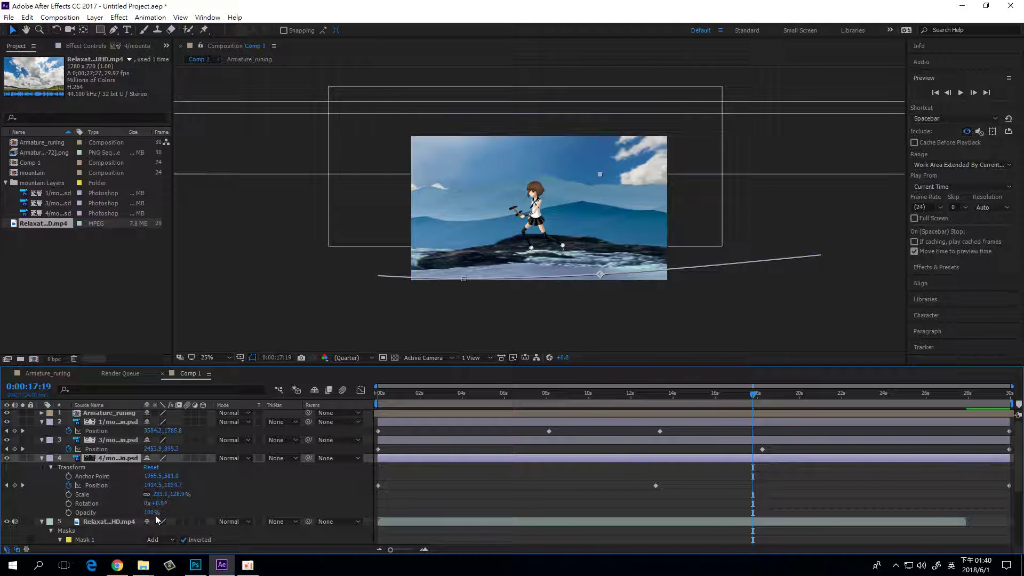
pyautogui.moveTo(151, 512)
pyautogui.mouseDown()
pyautogui.moveTo(118, 514)
pyautogui.moveTo(165, 513)
pyautogui.mouseUp()
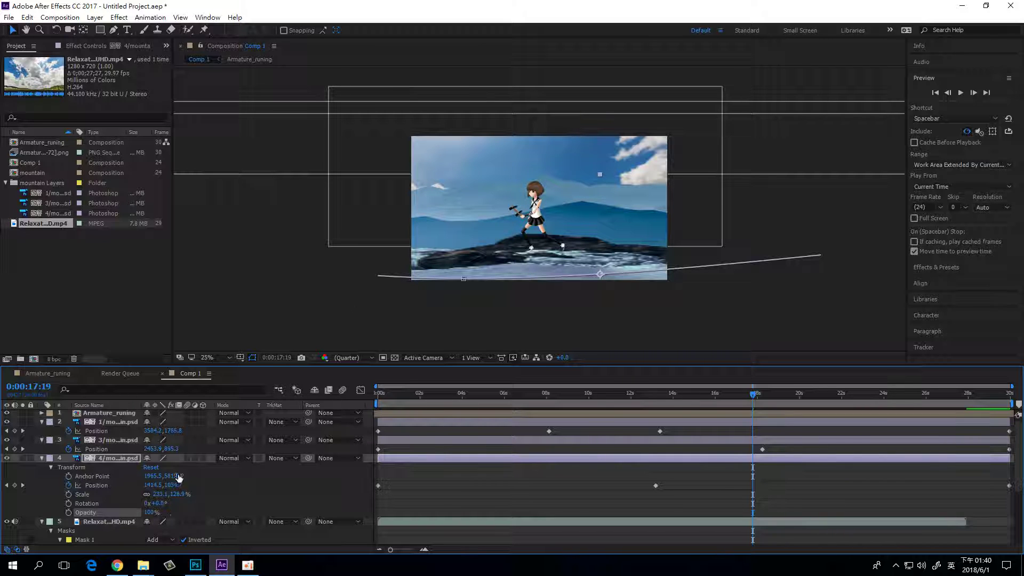
# Step: Delete Mask 1 from the Relaxation Clouds layer, move the layer up to position 852, 28, and check the frame at 0:00:20:23
pyautogui.scroll(-2, 136, 517)
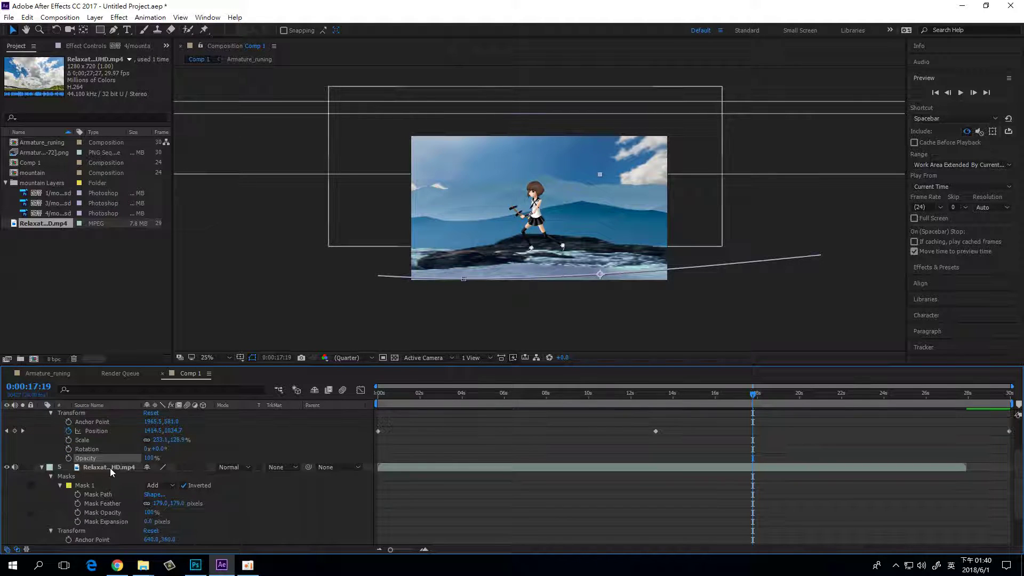
pyautogui.click(109, 469)
pyautogui.moveTo(472, 158); pyautogui.dragTo(472, 152)
pyautogui.click(86, 485)
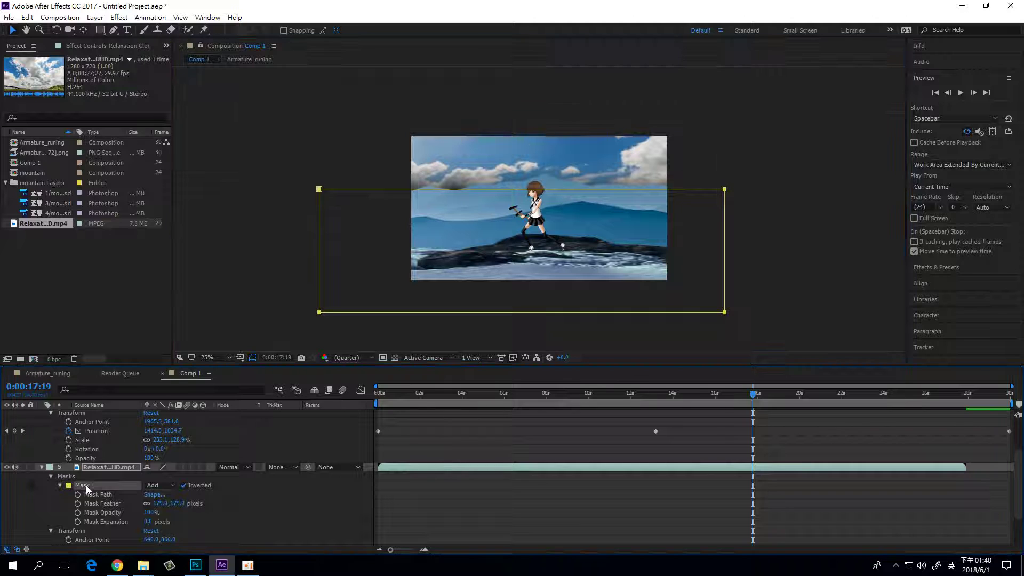
pyautogui.press('Delete')
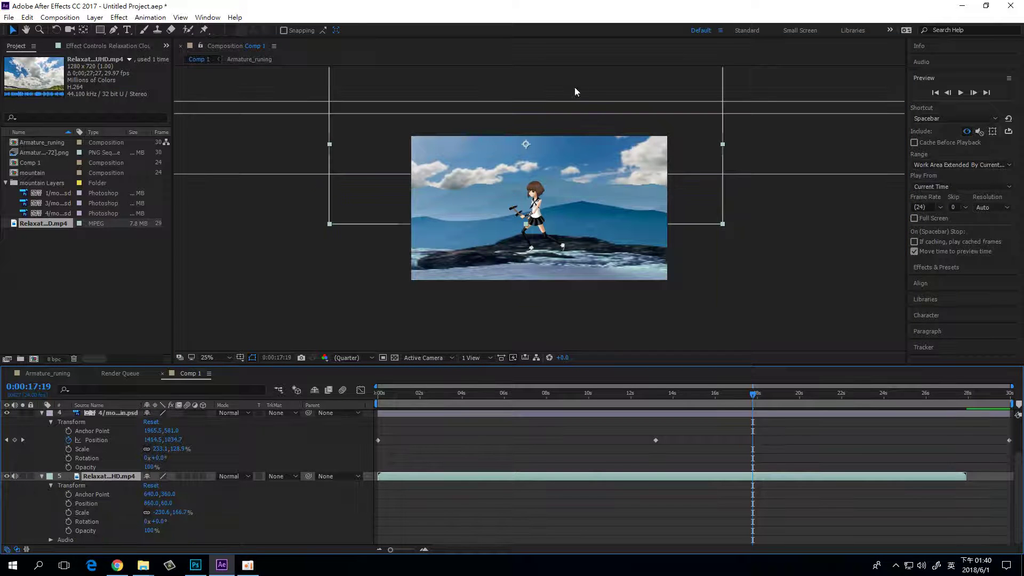
pyautogui.moveTo(494, 148)
pyautogui.mouseDown()
pyautogui.moveTo(496, 126)
pyautogui.moveTo(493, 145)
pyautogui.mouseUp()
pyautogui.moveTo(753, 394); pyautogui.dragTo(820, 423)
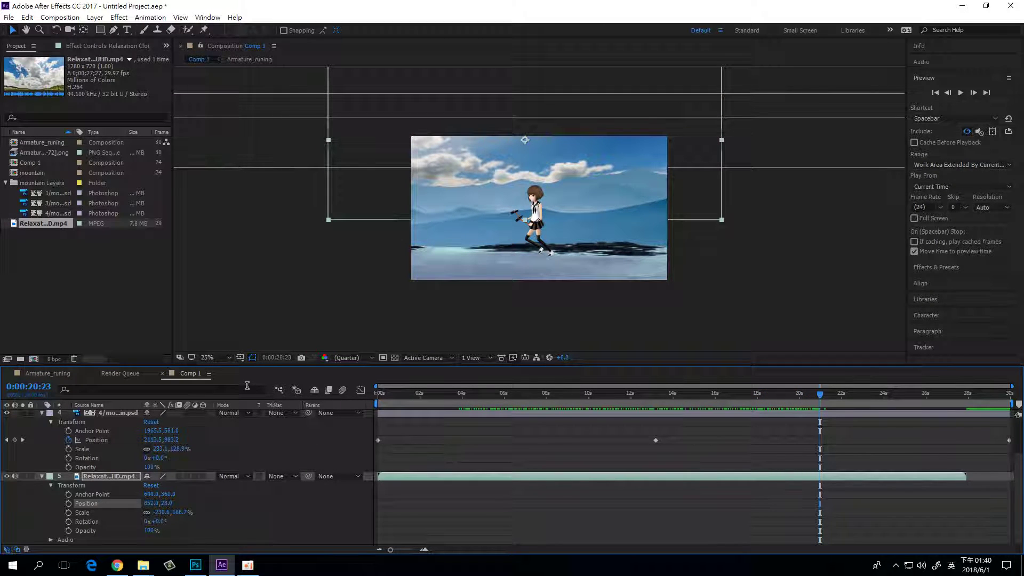
# Step: Enlarge the timeline area and look up the Color Correction effects for the Relaxation Clouds layer
pyautogui.moveTo(319, 357); pyautogui.dragTo(318, 294)
pyautogui.click(110, 459)
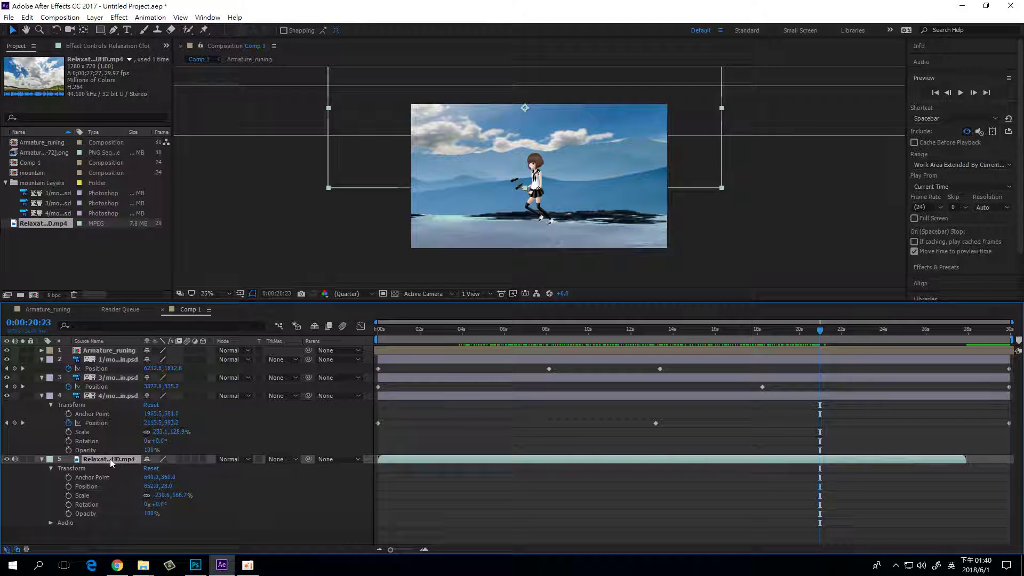
pyautogui.rightClick(110, 459)
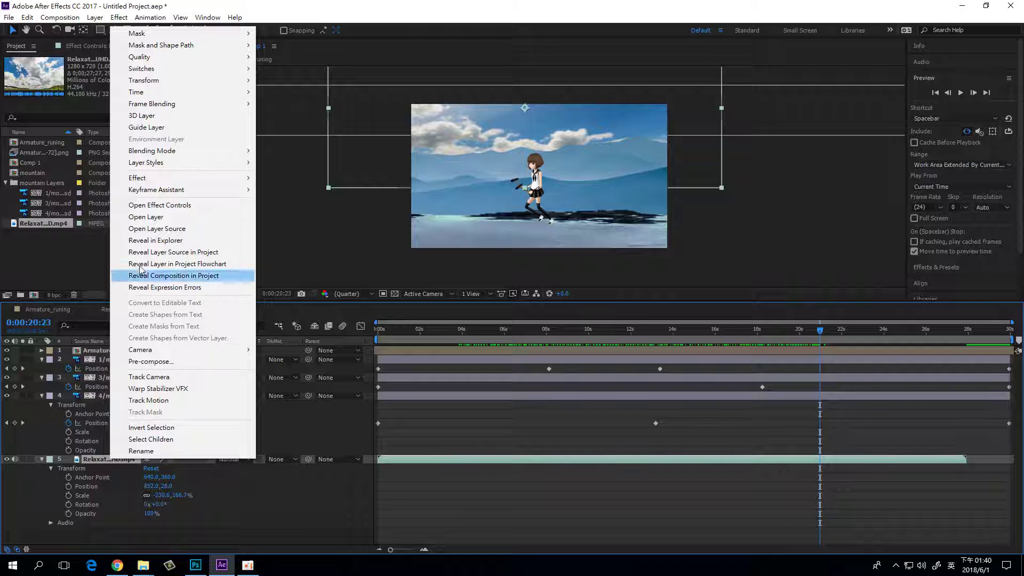
pyautogui.moveTo(169, 179)
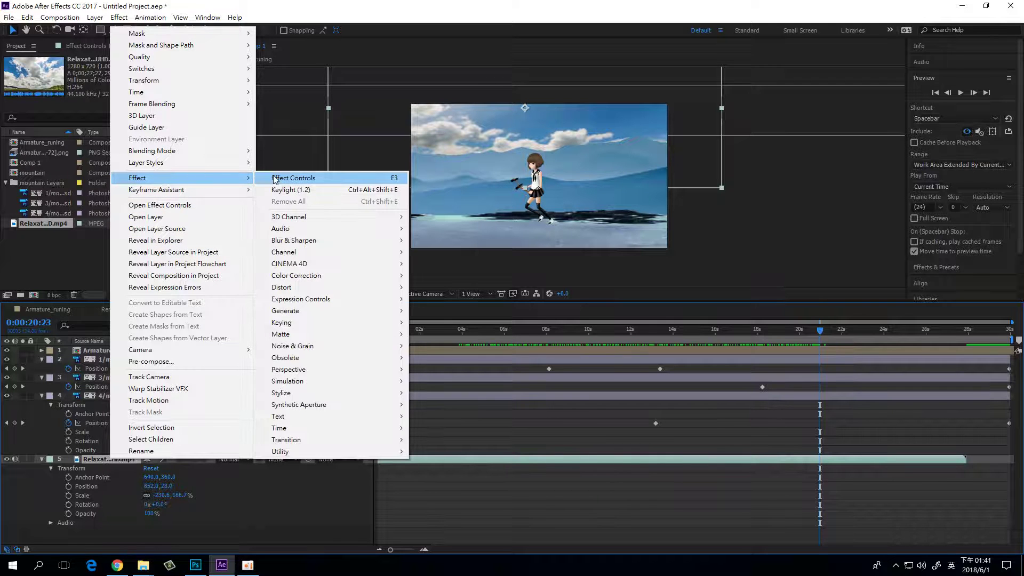
pyautogui.moveTo(320, 276)
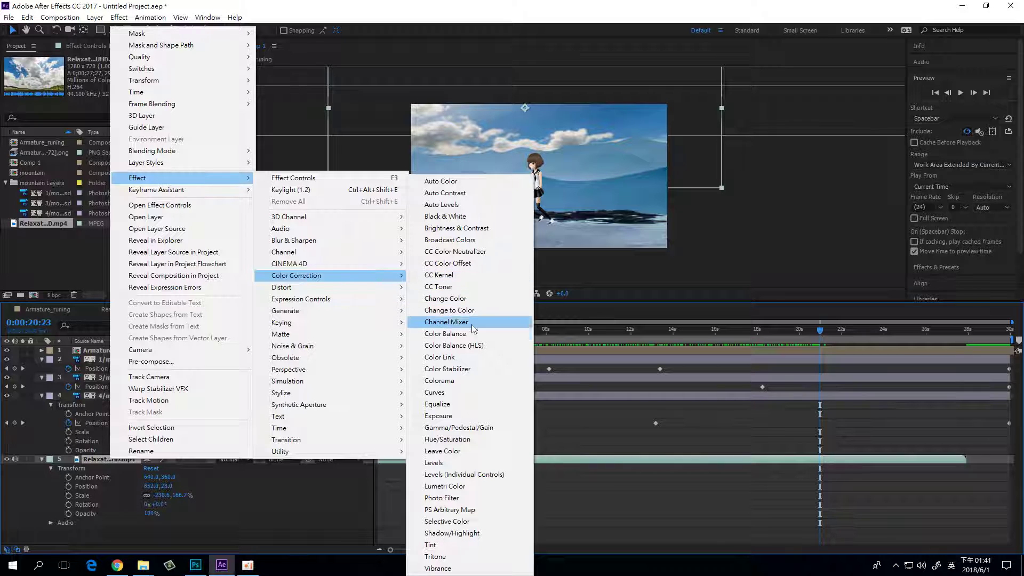
# Step: Apply the Curves effect to the cloud timelapse layer and raise the middle of its RGB curve to brighten the sky
pyautogui.click(435, 392)
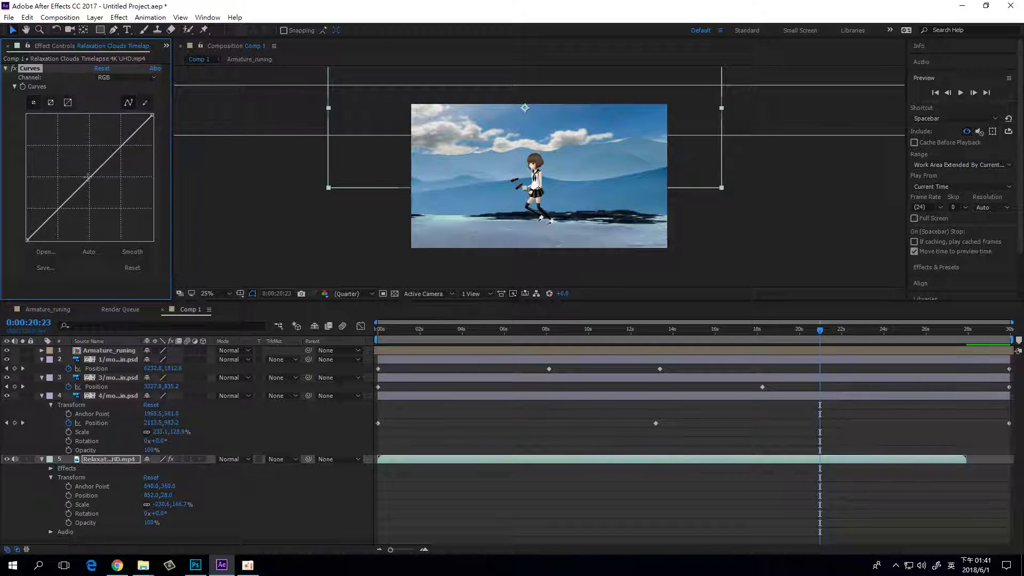
pyautogui.moveTo(89, 177)
pyautogui.mouseDown()
pyautogui.moveTo(75, 161)
pyautogui.moveTo(80, 169)
pyautogui.mouseUp()
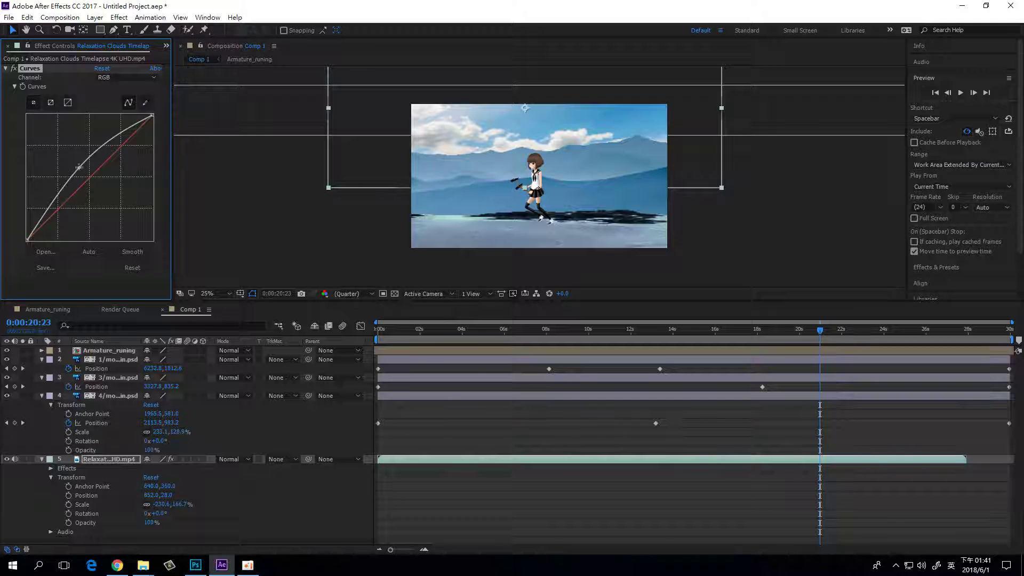
# Step: In the Curves effect, raise the middle of the Blue channel curve and slightly lower its highlight endpoint
pyautogui.click(133, 78)
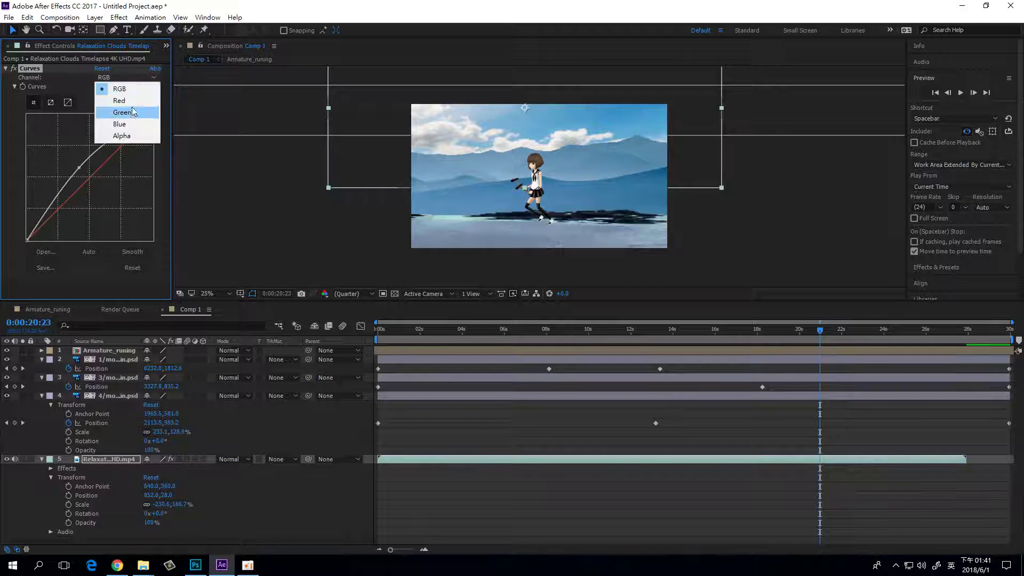
pyautogui.click(128, 124)
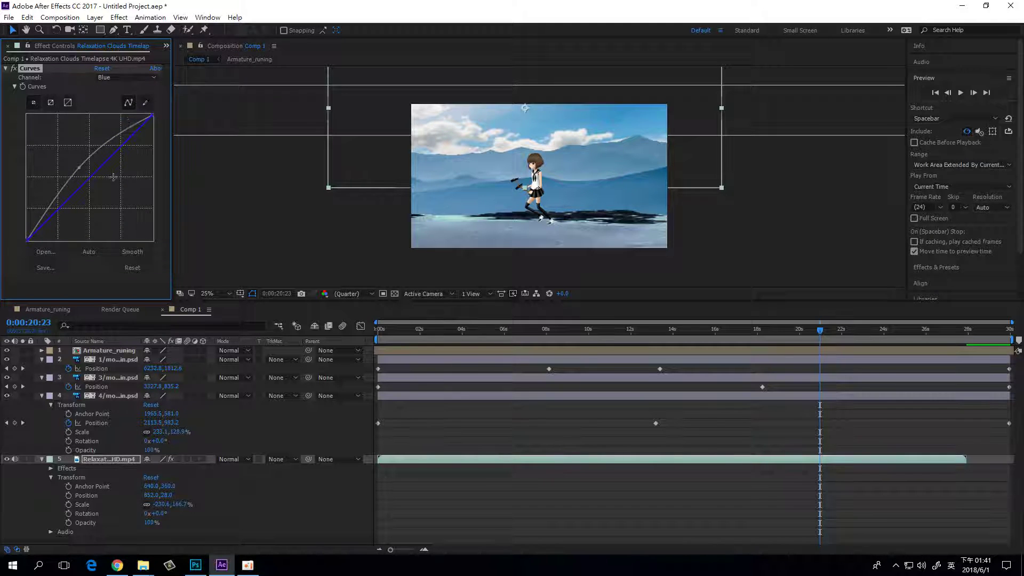
pyautogui.moveTo(803, 328); pyautogui.dragTo(683, 337)
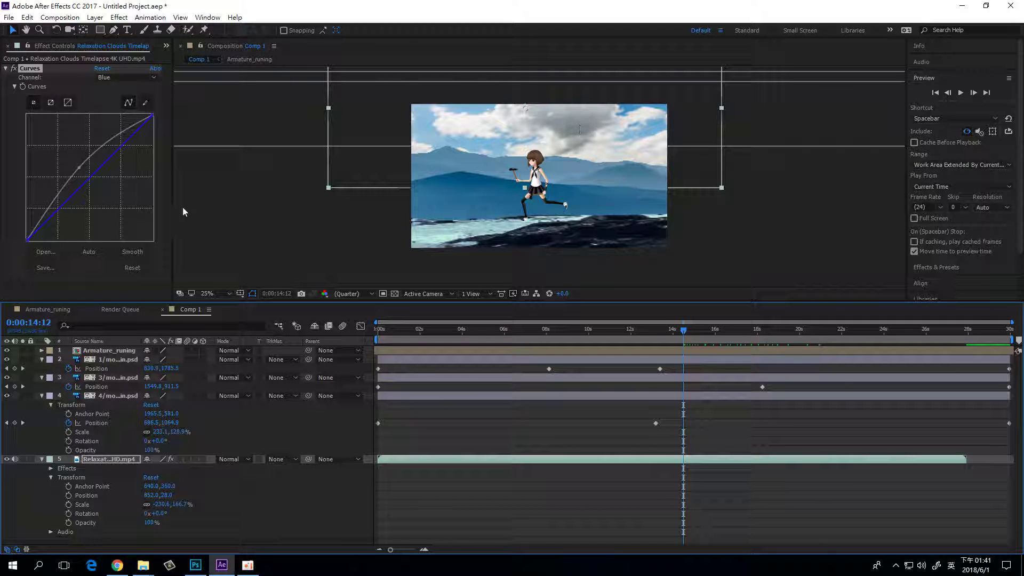
pyautogui.click(89, 181)
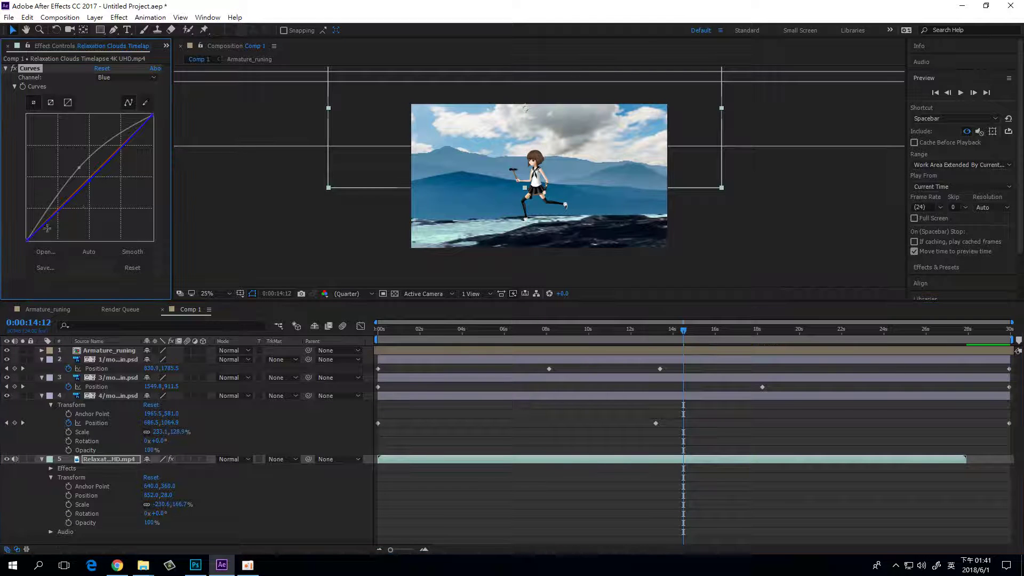
pyautogui.moveTo(27, 240); pyautogui.dragTo(16, 272)
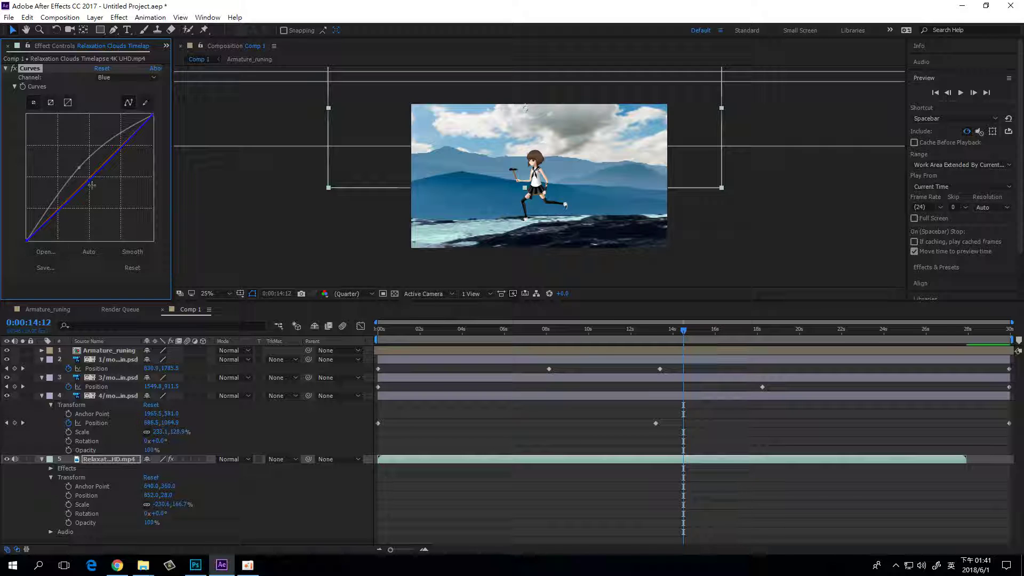
pyautogui.moveTo(90, 183); pyautogui.dragTo(81, 172)
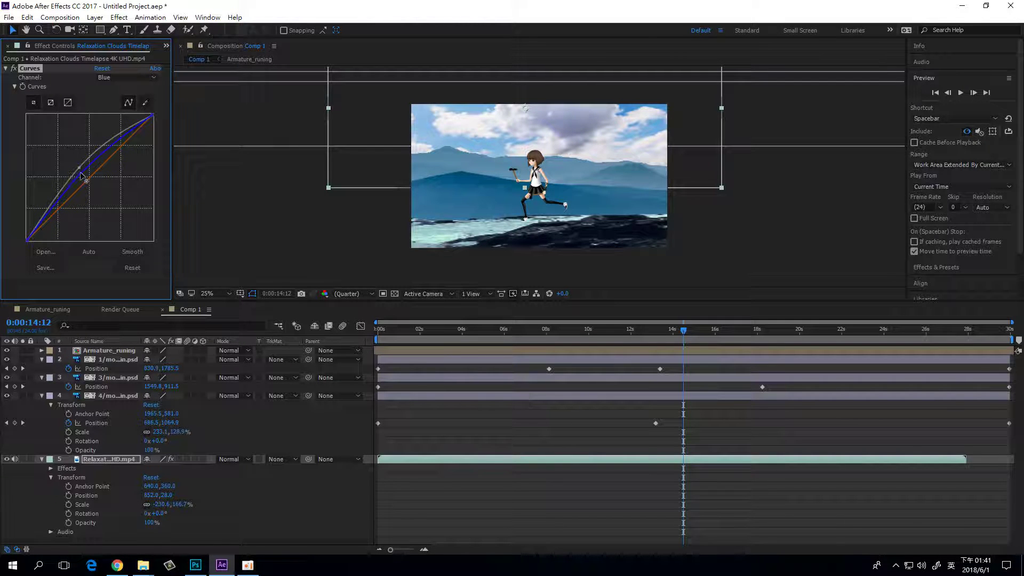
pyautogui.moveTo(154, 115)
pyautogui.mouseDown()
pyautogui.moveTo(157, 146)
pyautogui.moveTo(161, 120)
pyautogui.mouseUp()
# Step: On the RGB channel of Curves, pull the white point slightly inward and lift the black point
pyautogui.click(133, 80)
pyautogui.click(133, 85)
pyautogui.moveTo(151, 114)
pyautogui.mouseDown()
pyautogui.moveTo(126, 102)
pyautogui.moveTo(145, 100)
pyautogui.mouseUp()
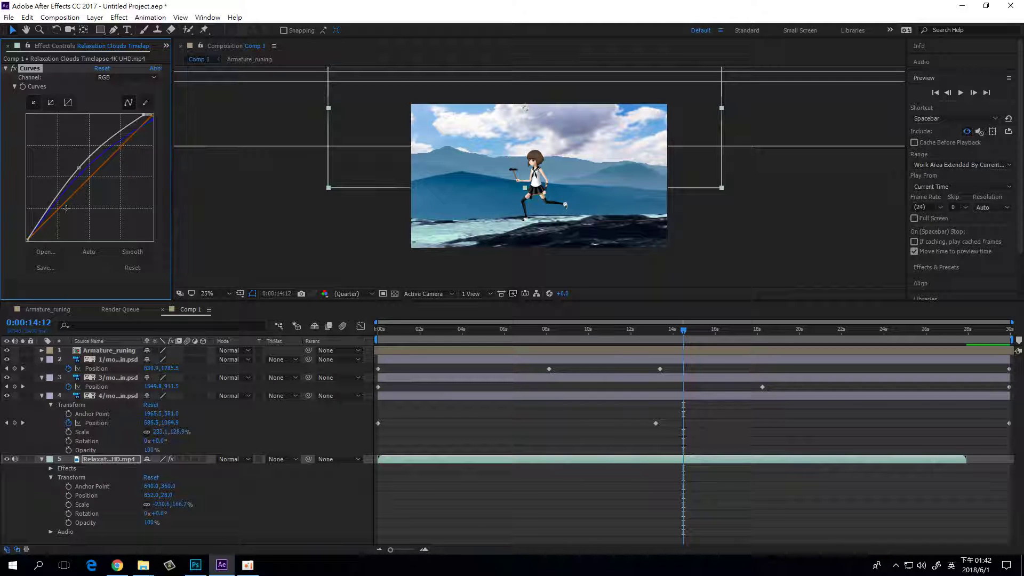
pyautogui.moveTo(28, 240); pyautogui.dragTo(22, 219)
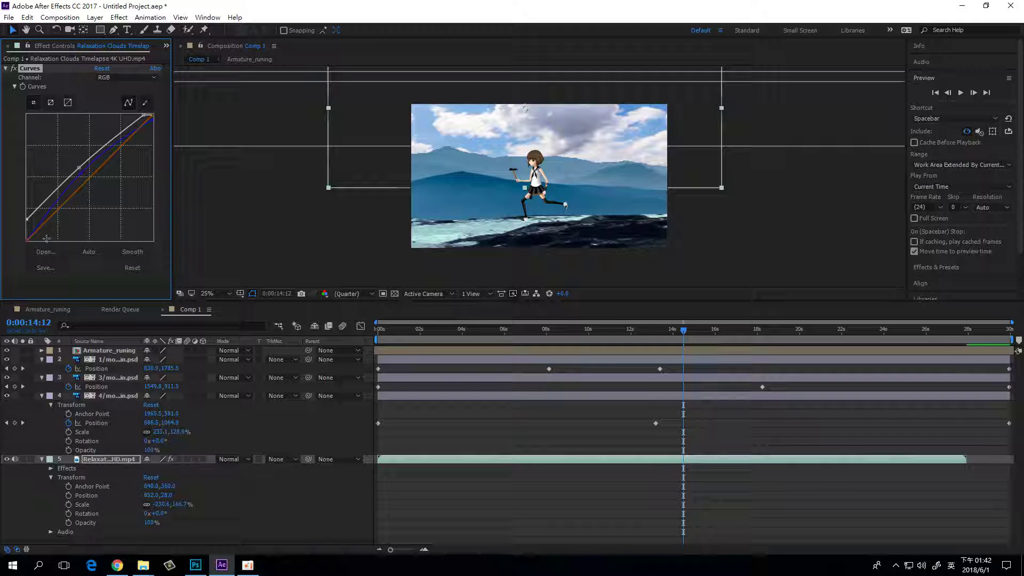
# Step: Add a Hue/Saturation effect to the cloud timelapse layer and set Master Lightness to -14, judging it at 0:00:07:06
pyautogui.moveTo(685, 338); pyautogui.dragTo(531, 335)
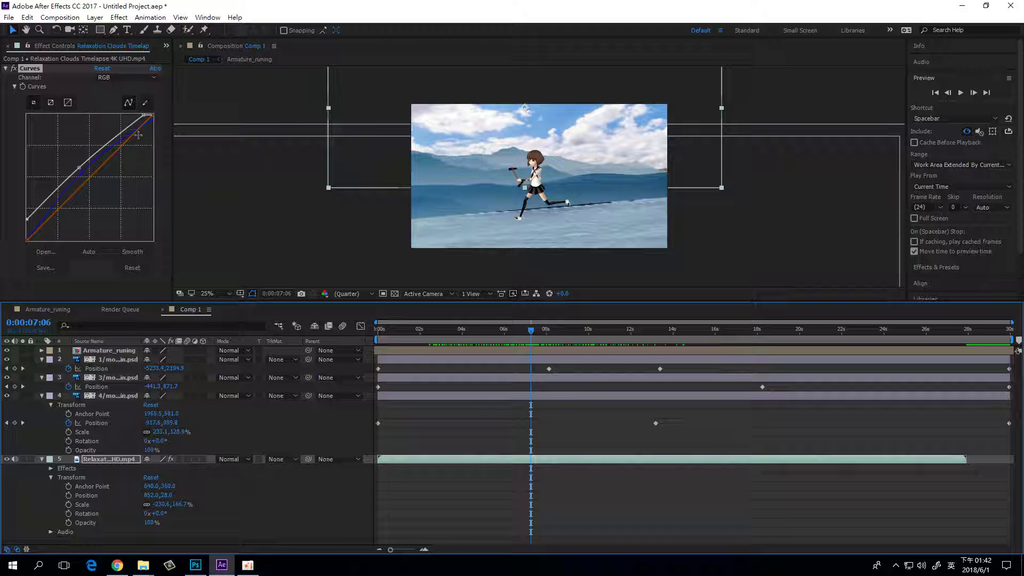
pyautogui.click(95, 458)
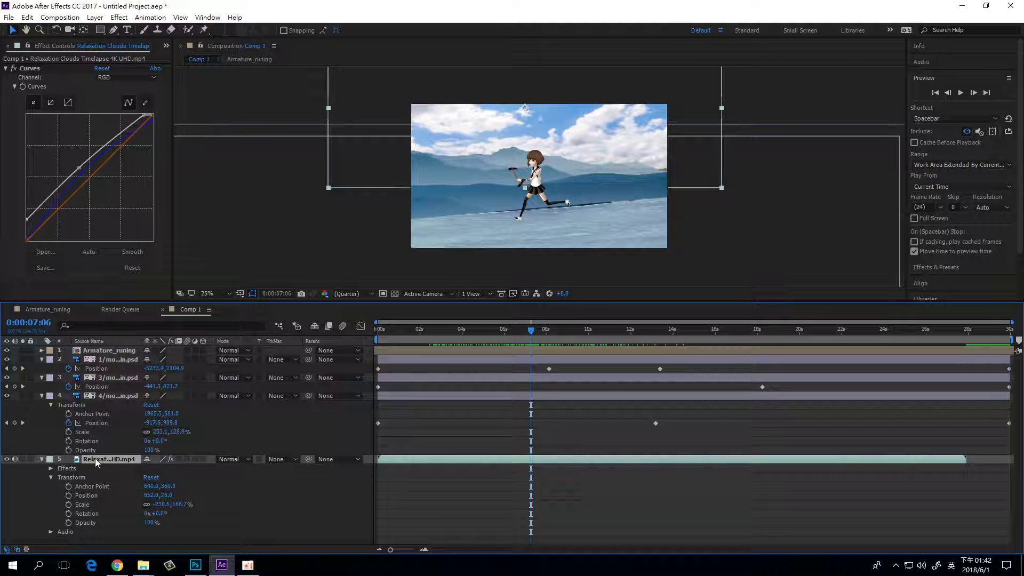
pyautogui.rightClick(95, 459)
pyautogui.moveTo(196, 175)
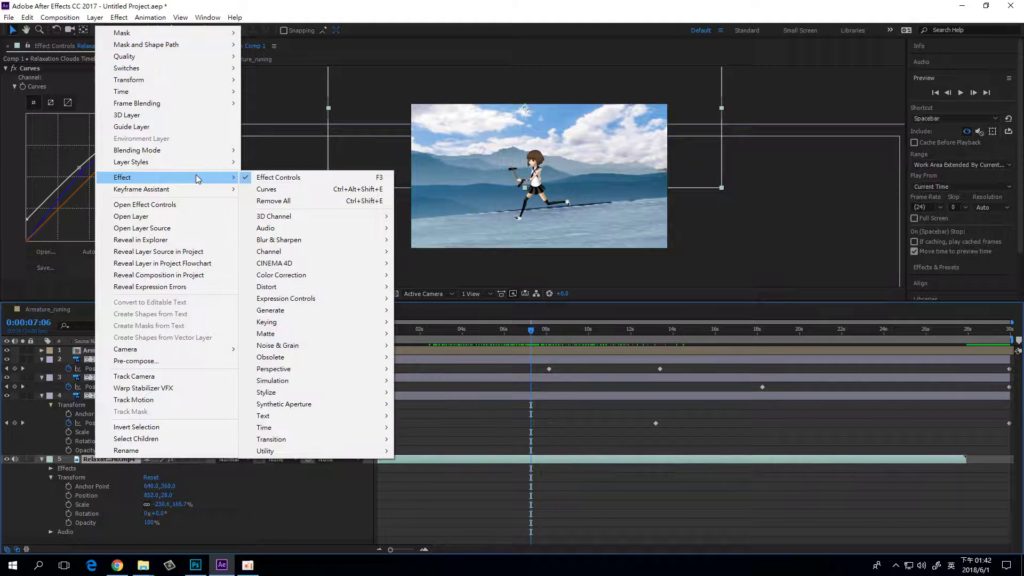
pyautogui.moveTo(334, 276)
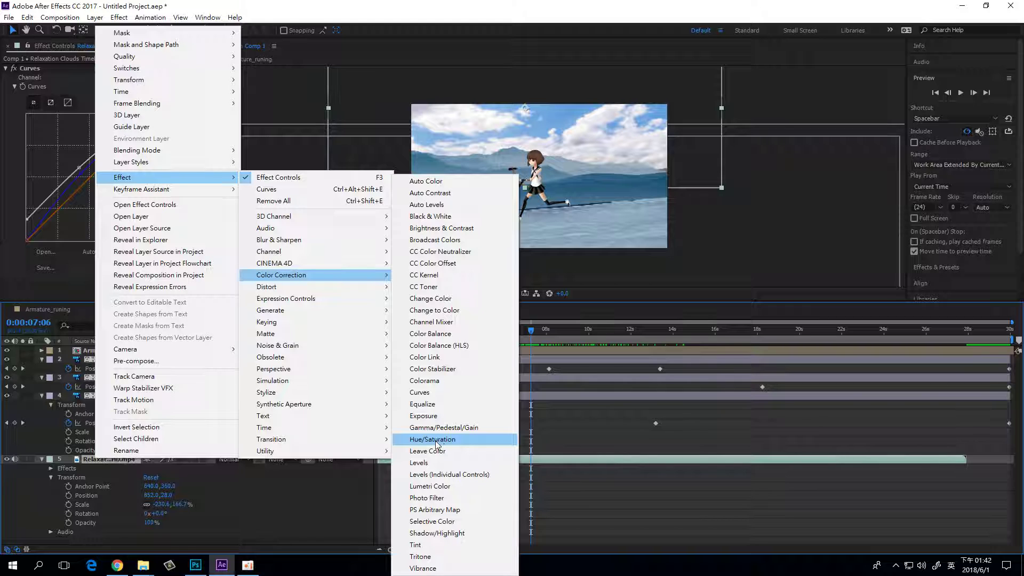
pyautogui.click(462, 439)
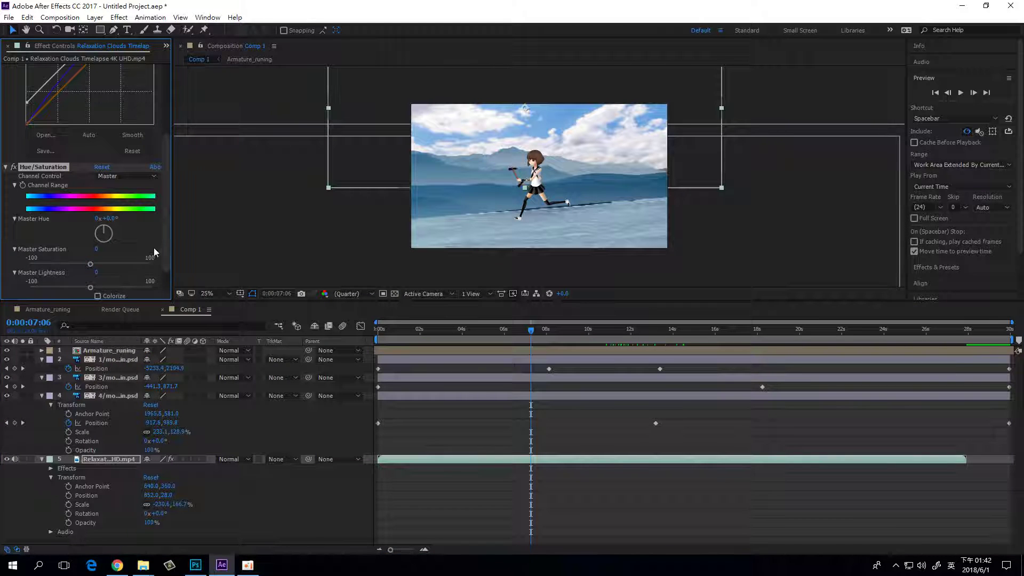
pyautogui.scroll(-1, 165, 275)
pyautogui.moveTo(90, 260)
pyautogui.mouseDown()
pyautogui.moveTo(73, 258)
pyautogui.moveTo(82, 260)
pyautogui.mouseUp()
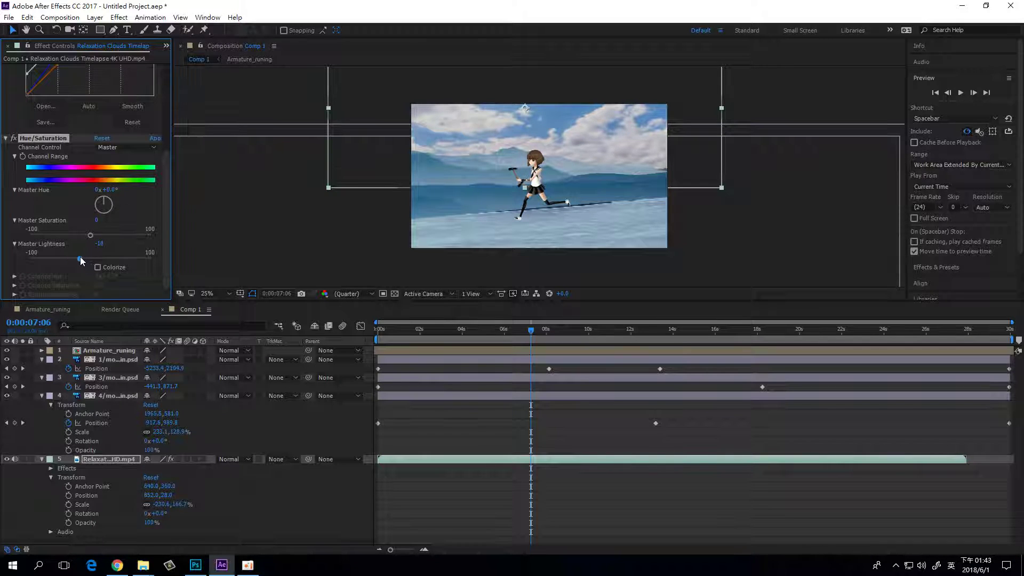
pyautogui.moveTo(82, 258); pyautogui.dragTo(83, 257)
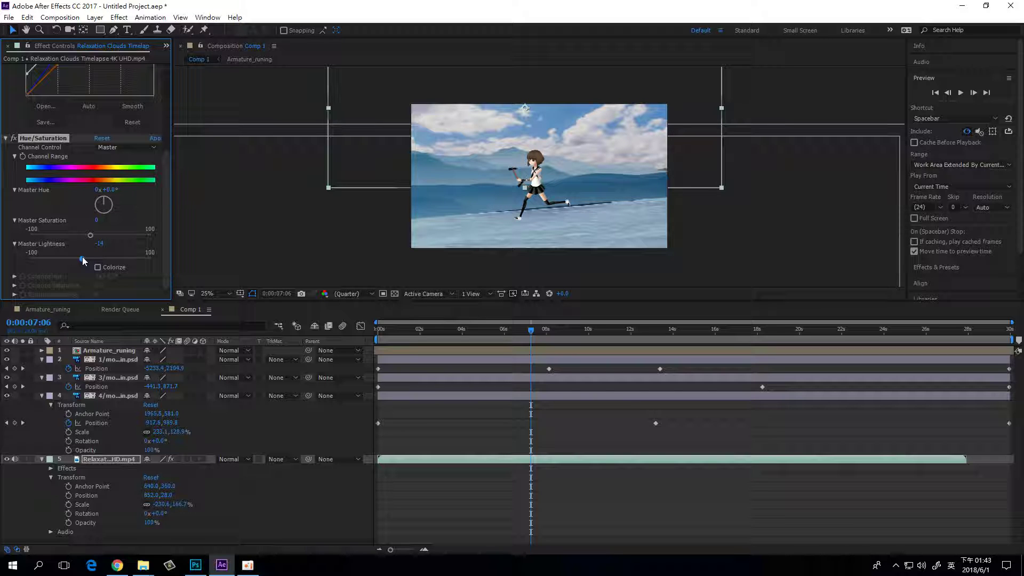
# Step: Refine the cloud layer's RGB curve by nudging its midpoint up and raising the black point further for a flatter contrast
pyautogui.moveTo(166, 236); pyautogui.dragTo(171, 134)
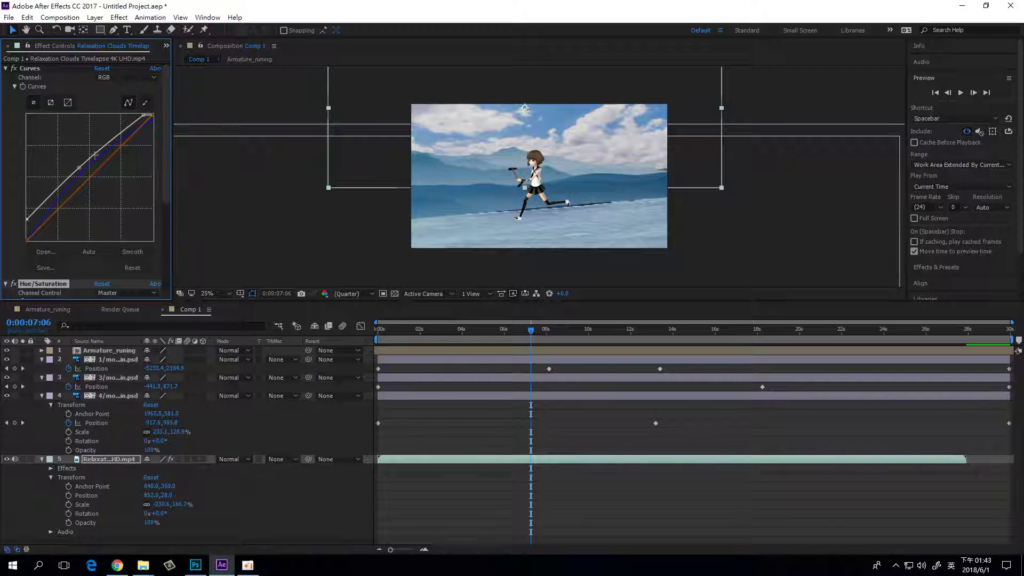
pyautogui.moveTo(80, 168); pyautogui.dragTo(78, 165)
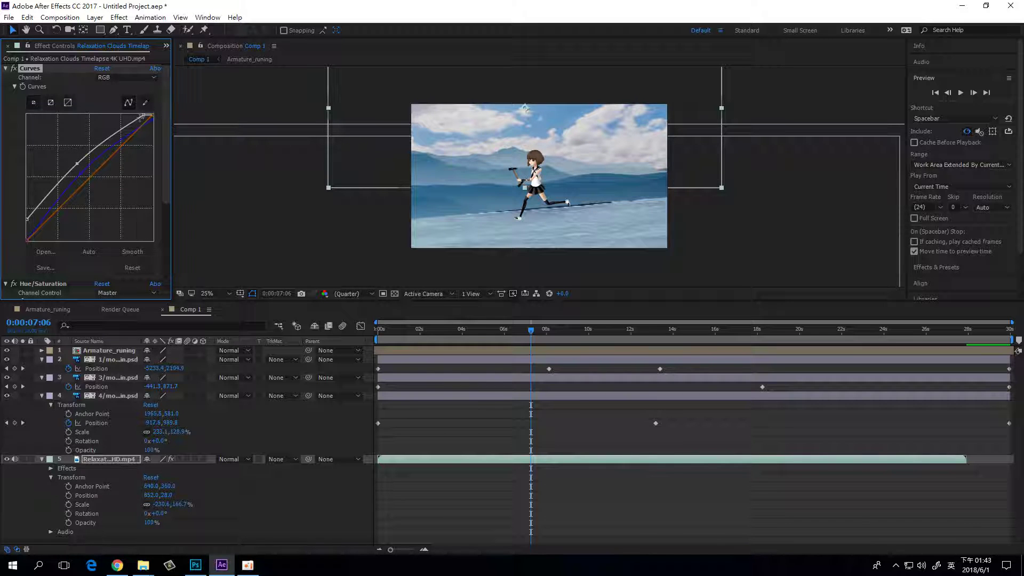
pyautogui.moveTo(144, 115)
pyautogui.mouseDown()
pyautogui.moveTo(166, 112)
pyautogui.moveTo(145, 106)
pyautogui.mouseUp()
pyautogui.moveTo(27, 219); pyautogui.dragTo(23, 193)
pyautogui.moveTo(21, 187); pyautogui.dragTo(22, 195)
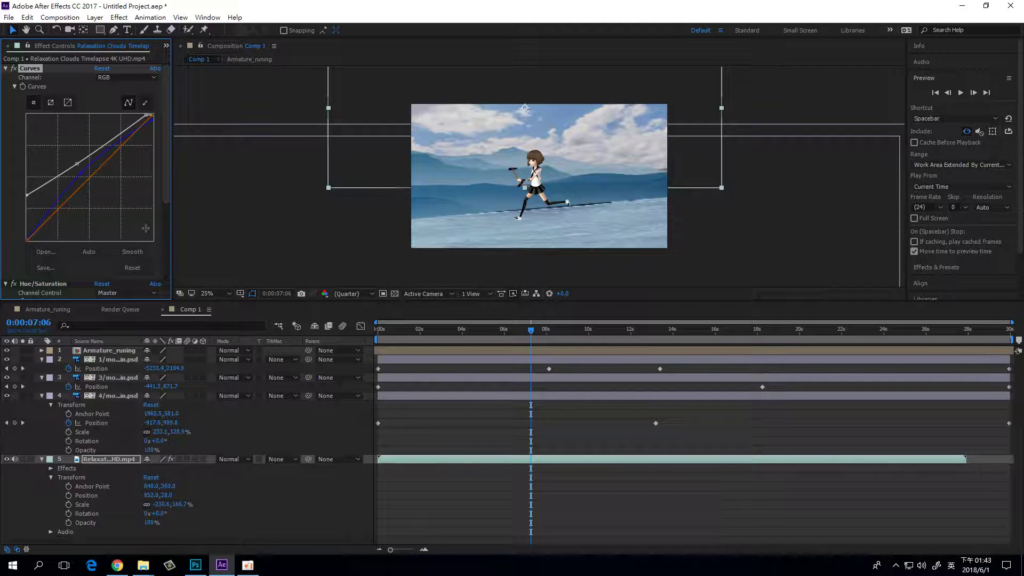
# Step: Create a 1920 x 1080 px solid directly above the cloud timelapse layer, with a pale grey-blue colour sampled from the scene at 0:00:08:01
pyautogui.moveTo(530, 331)
pyautogui.mouseDown()
pyautogui.moveTo(375, 327)
pyautogui.moveTo(589, 333)
pyautogui.moveTo(513, 330)
pyautogui.moveTo(547, 329)
pyautogui.mouseUp()
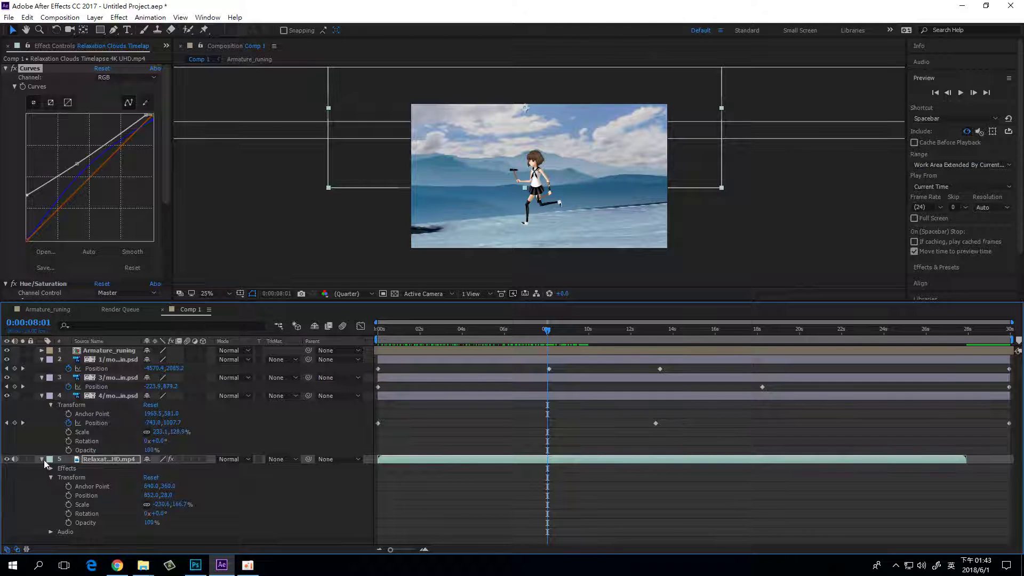
pyautogui.click(42, 460)
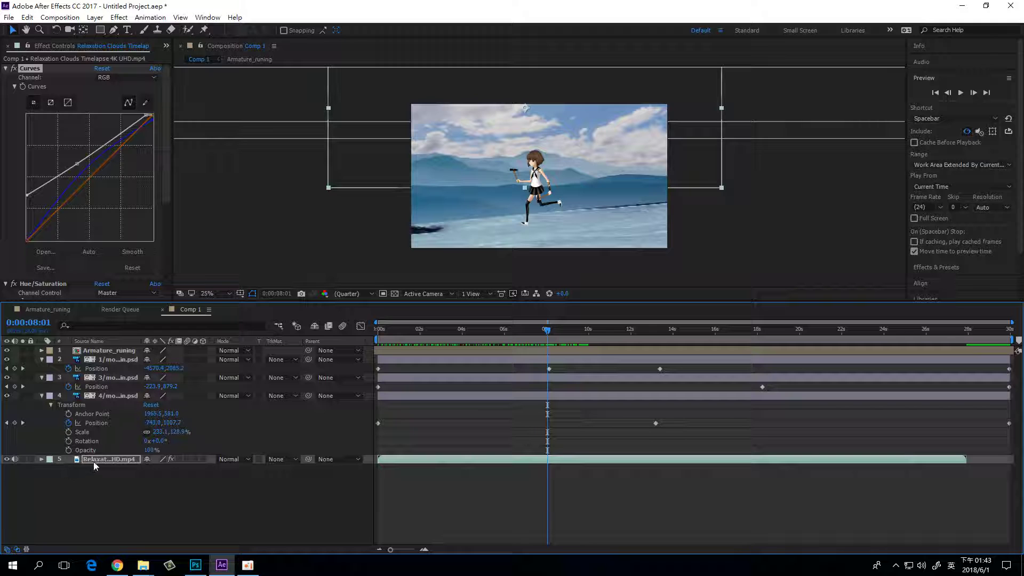
pyautogui.rightClick(143, 496)
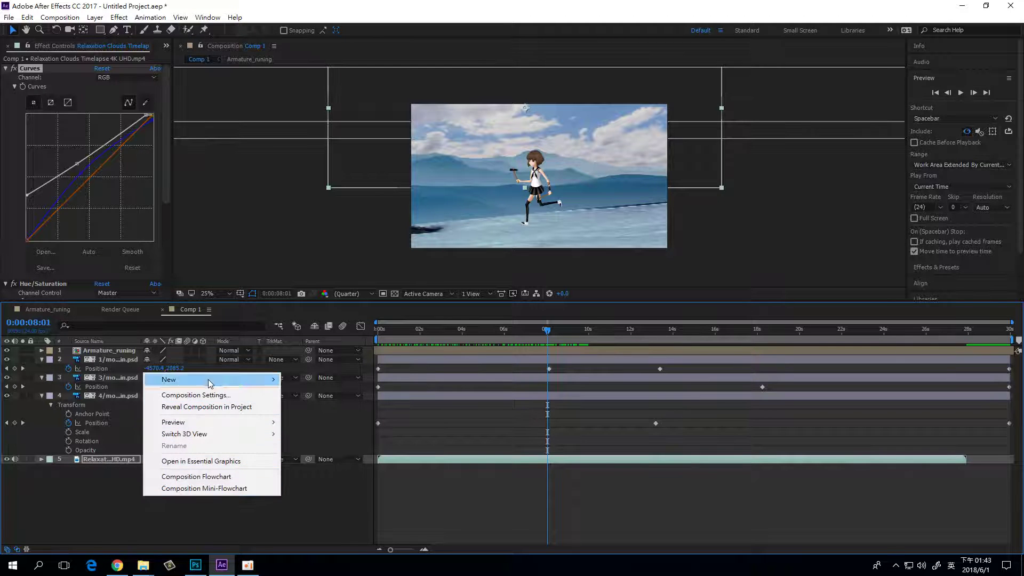
pyautogui.moveTo(209, 383)
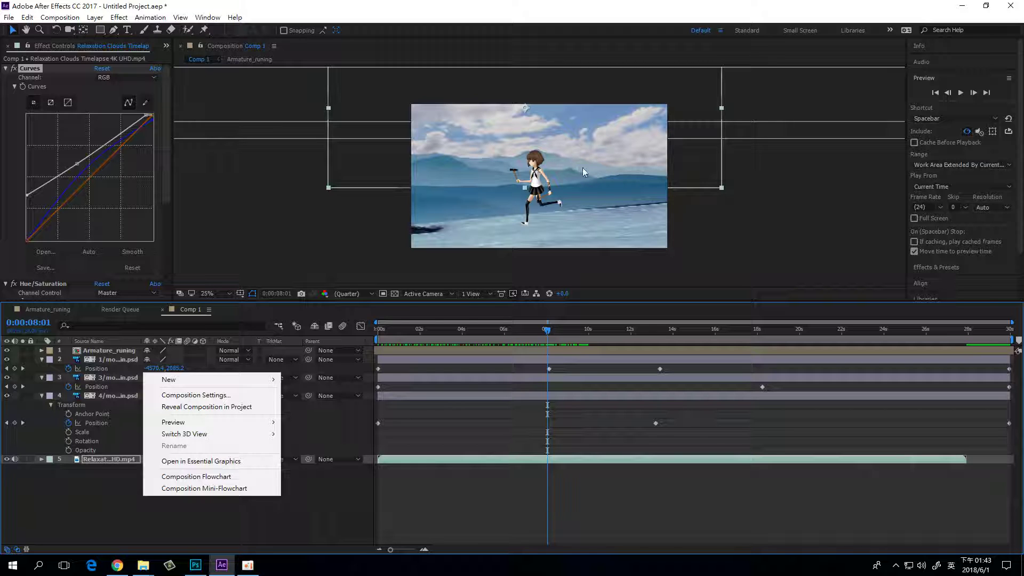
pyautogui.moveTo(265, 383)
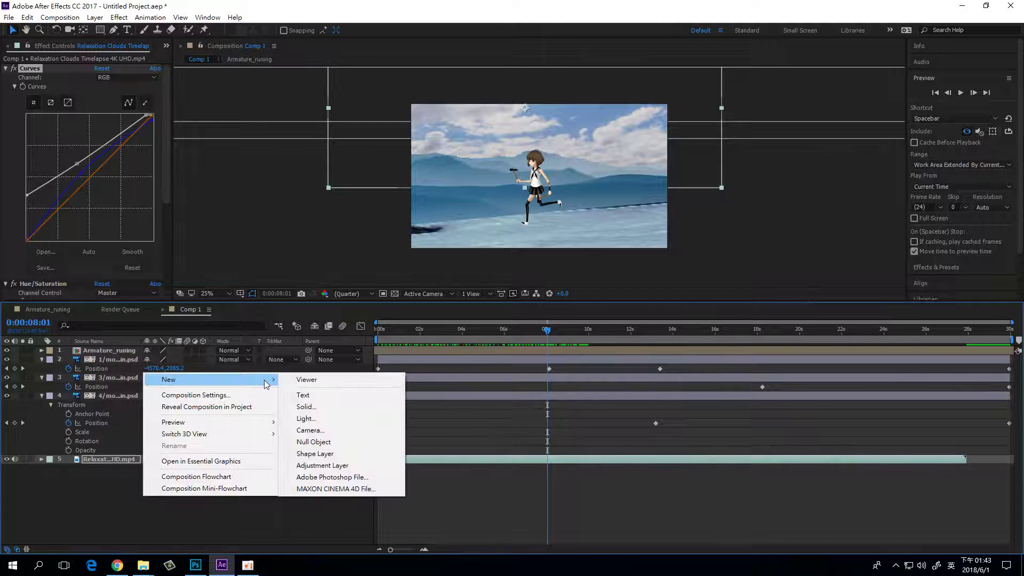
pyautogui.click(306, 407)
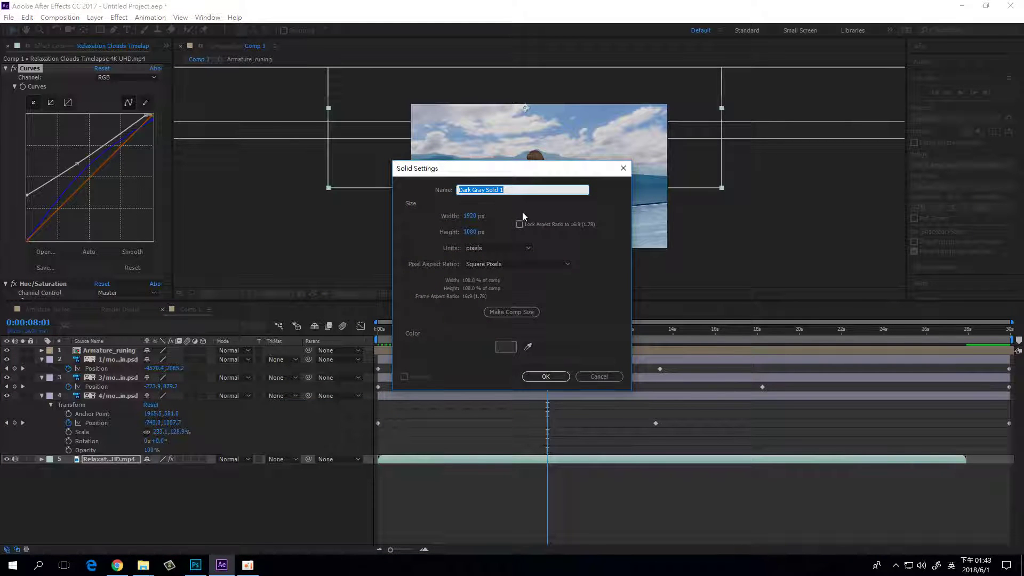
pyautogui.moveTo(531, 169); pyautogui.dragTo(336, 170)
pyautogui.click(333, 347)
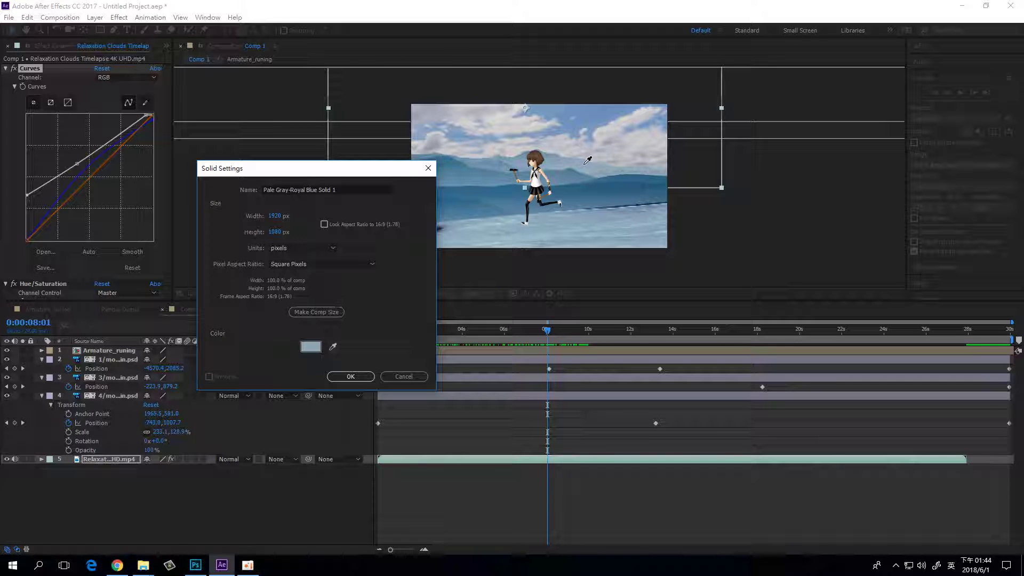
pyautogui.click(356, 376)
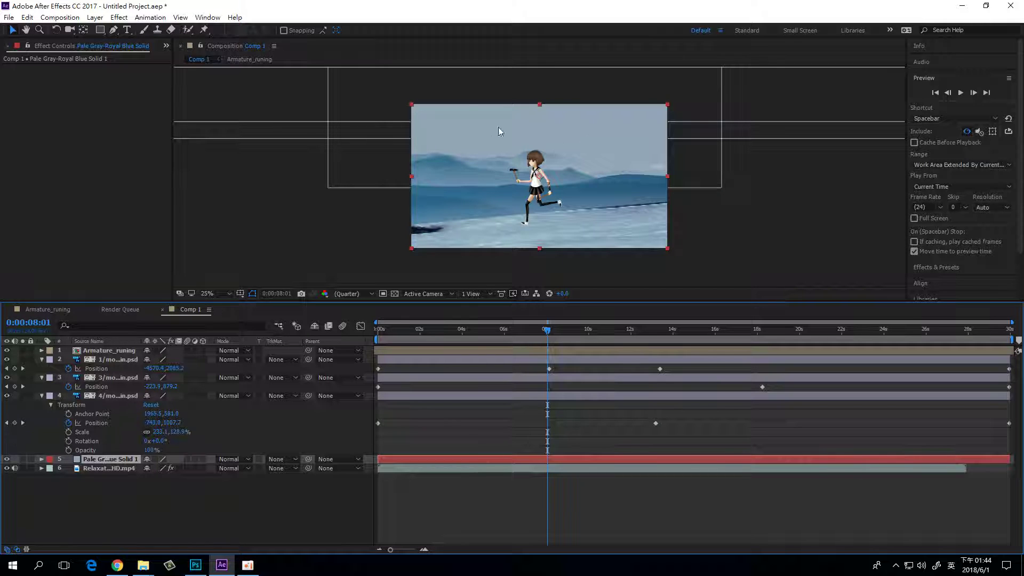
# Step: Reveal the pale grey-blue solid's Opacity and lower it to about 29% so the clouds show through as haze
pyautogui.click(7, 460)
pyautogui.click(7, 460)
pyautogui.press('t')
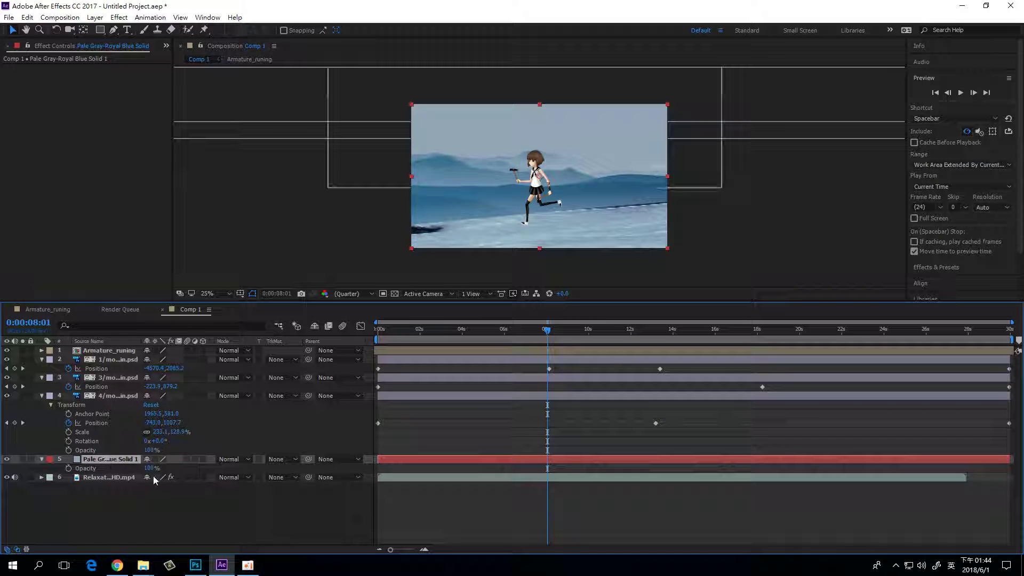
pyautogui.moveTo(149, 468); pyautogui.dragTo(124, 468)
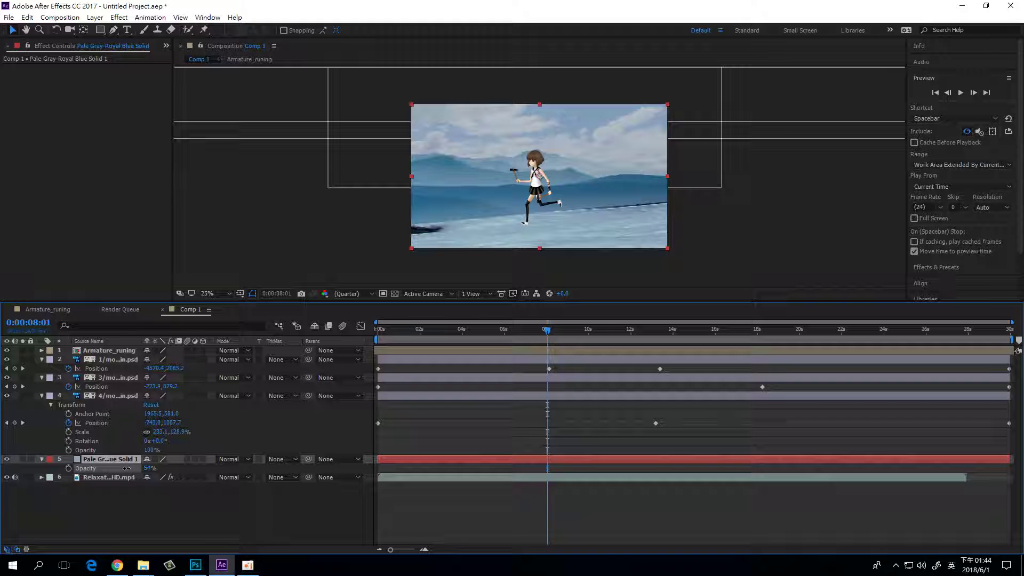
pyautogui.moveTo(126, 469); pyautogui.dragTo(128, 468)
pyautogui.moveTo(547, 331); pyautogui.dragTo(713, 335)
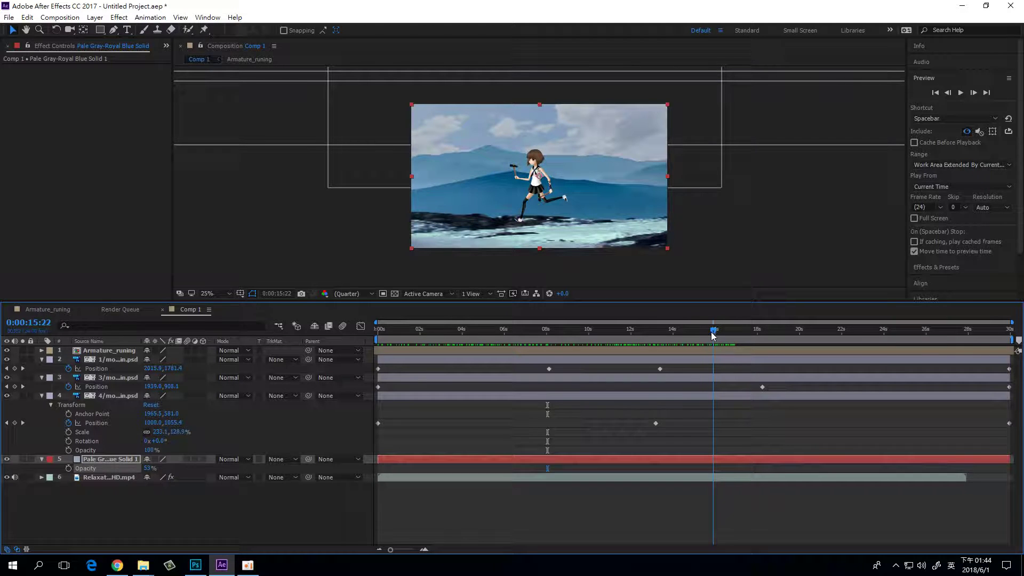
pyautogui.moveTo(151, 468); pyautogui.dragTo(128, 467)
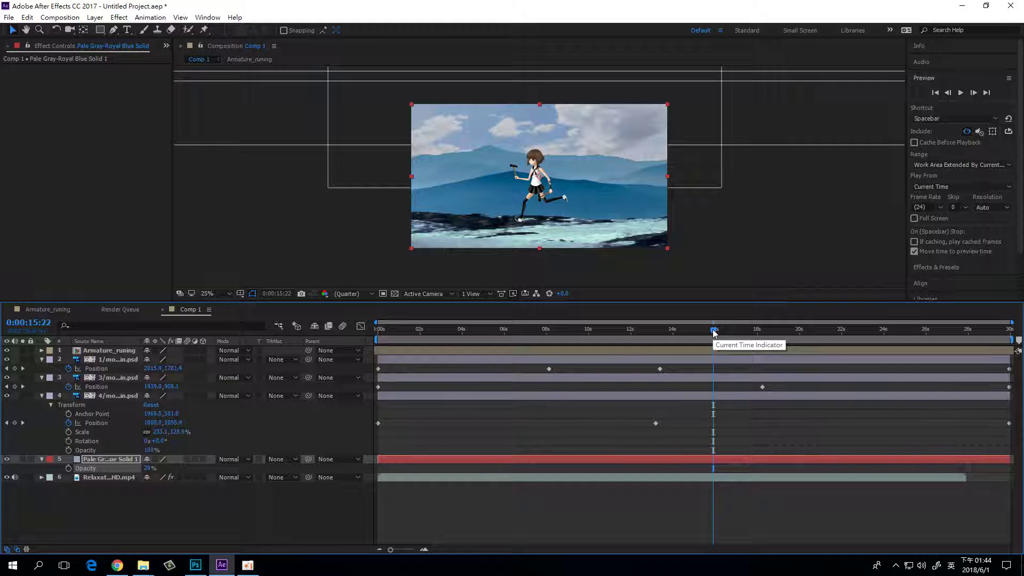
# Step: Compare the scene with and without the haze solid at 0:00:07:10, leaving the solid visible
pyautogui.moveTo(714, 334); pyautogui.dragTo(534, 329)
pyautogui.press('Home')
pyautogui.click(7, 459)
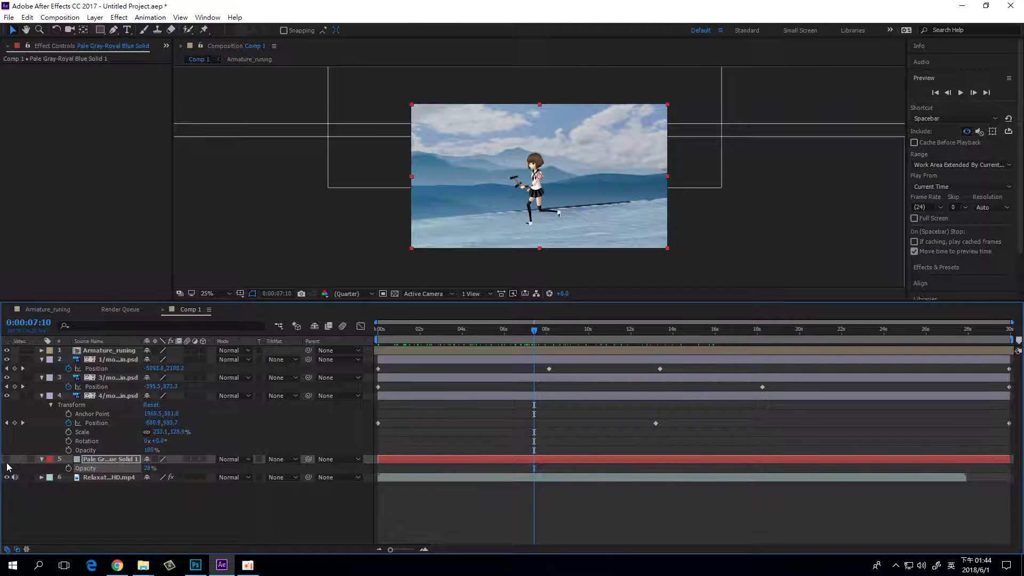
pyautogui.click(7, 460)
pyautogui.click(7, 460)
pyautogui.click(7, 460)
# Step: Add a Camera Lens Blur effect to the 4/mountain.psd layer and set its Blur Radius to 10
pyautogui.click(110, 396)
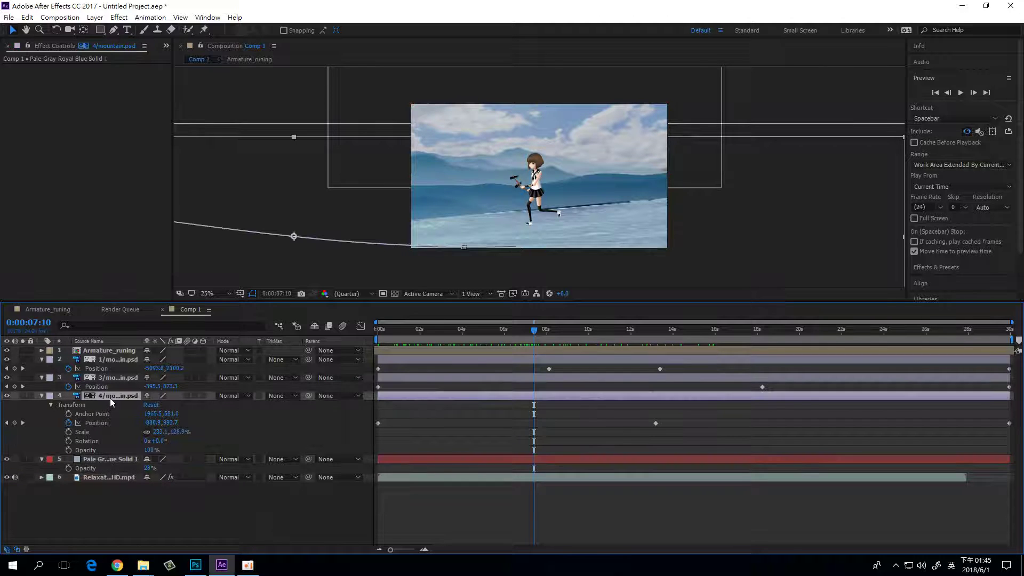
pyautogui.click(8, 393)
pyautogui.click(7, 393)
pyautogui.rightClick(115, 396)
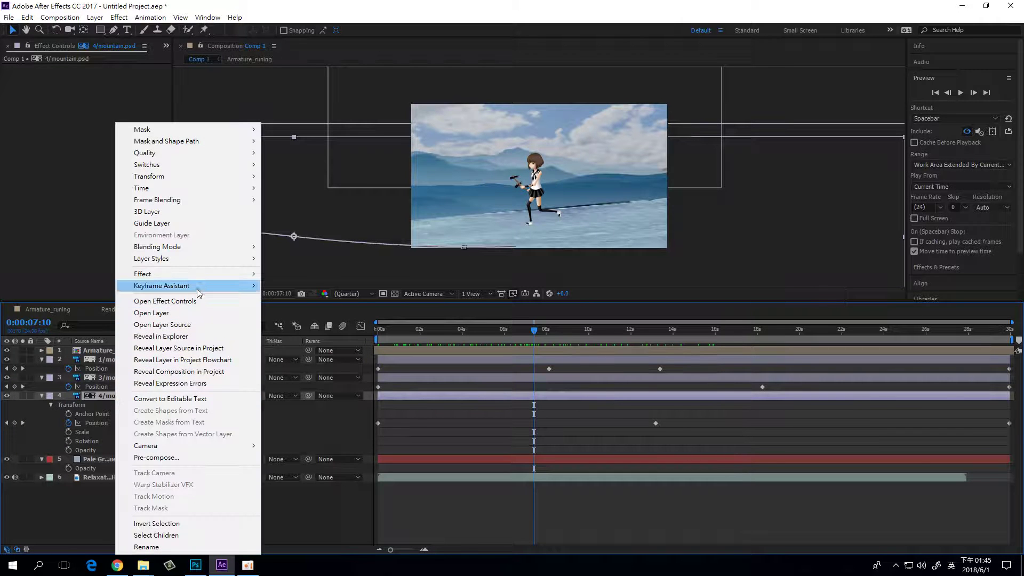
pyautogui.moveTo(201, 276)
pyautogui.moveTo(341, 396)
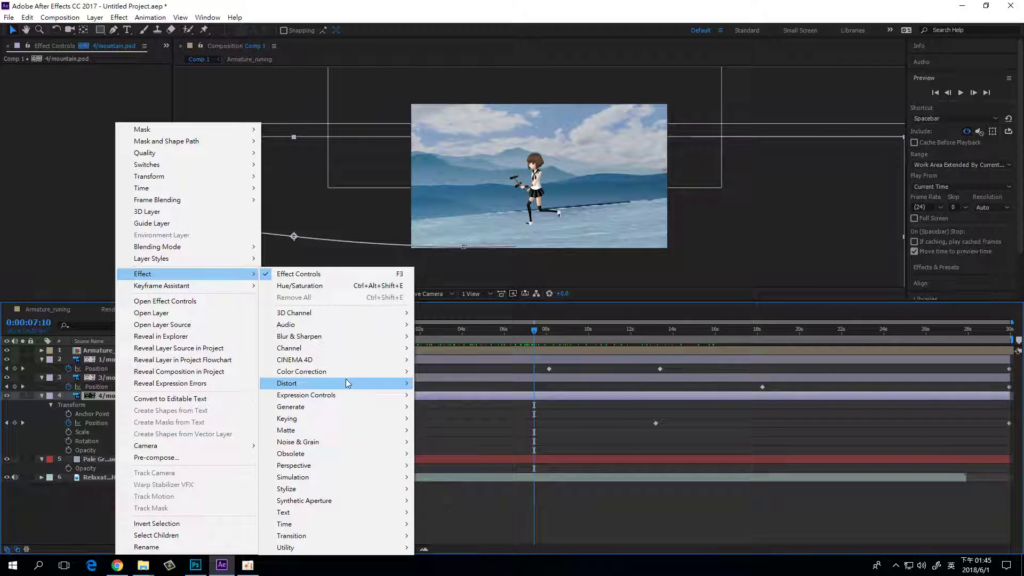
pyautogui.moveTo(347, 338)
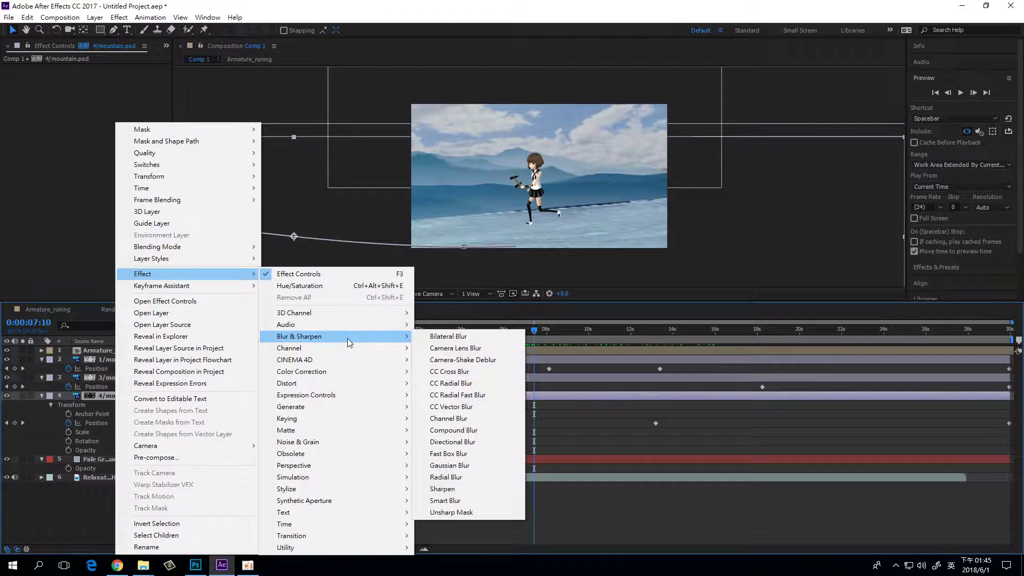
pyautogui.click(487, 348)
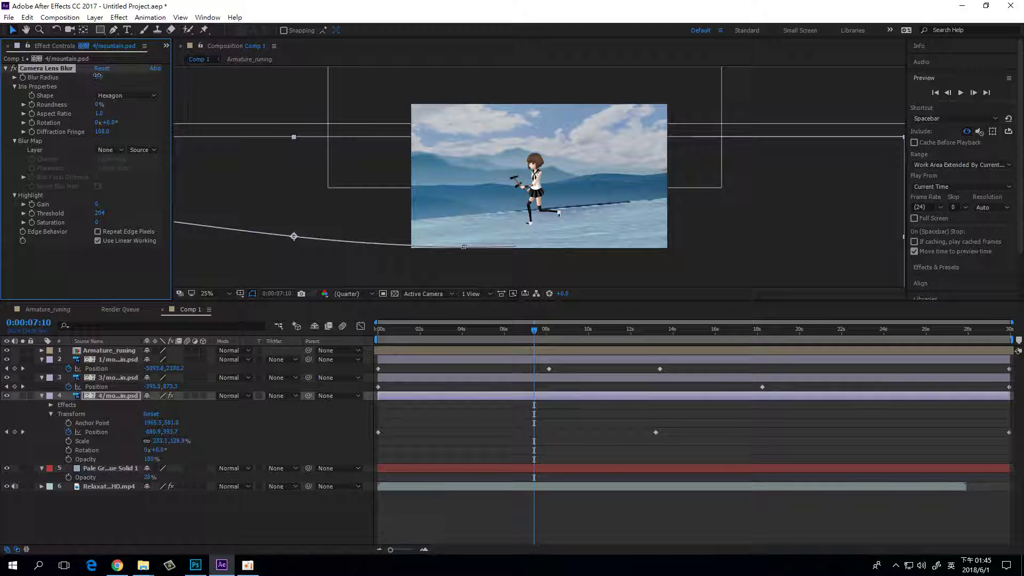
pyautogui.moveTo(90, 73); pyautogui.dragTo(82, 75)
# Step: Add a Camera Lens Blur effect to the cloud timelapse layer and set its Blur Radius to 4
pyautogui.click(104, 486)
pyautogui.rightClick(103, 485)
pyautogui.moveTo(165, 209)
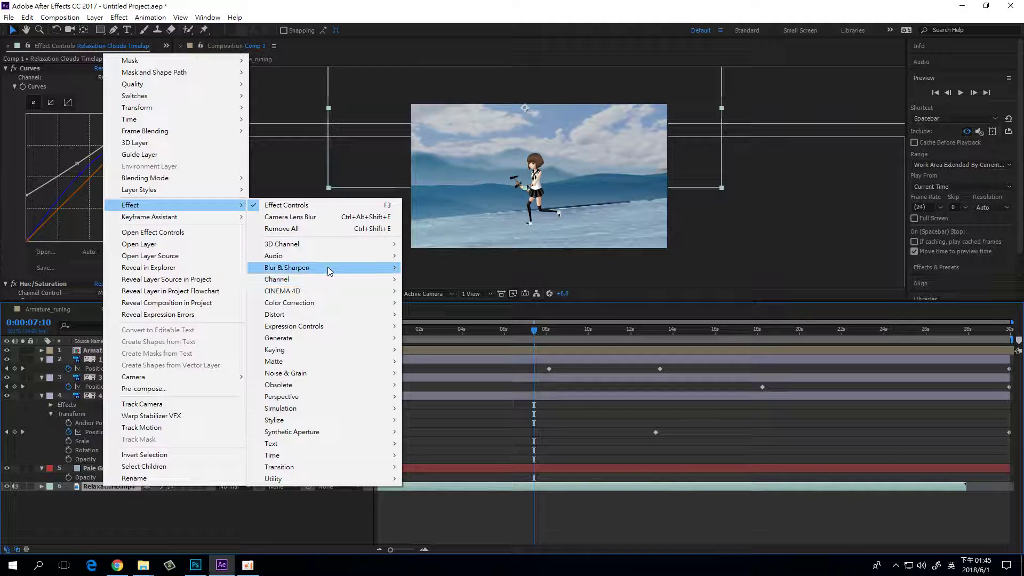
pyautogui.moveTo(328, 272)
pyautogui.click(438, 279)
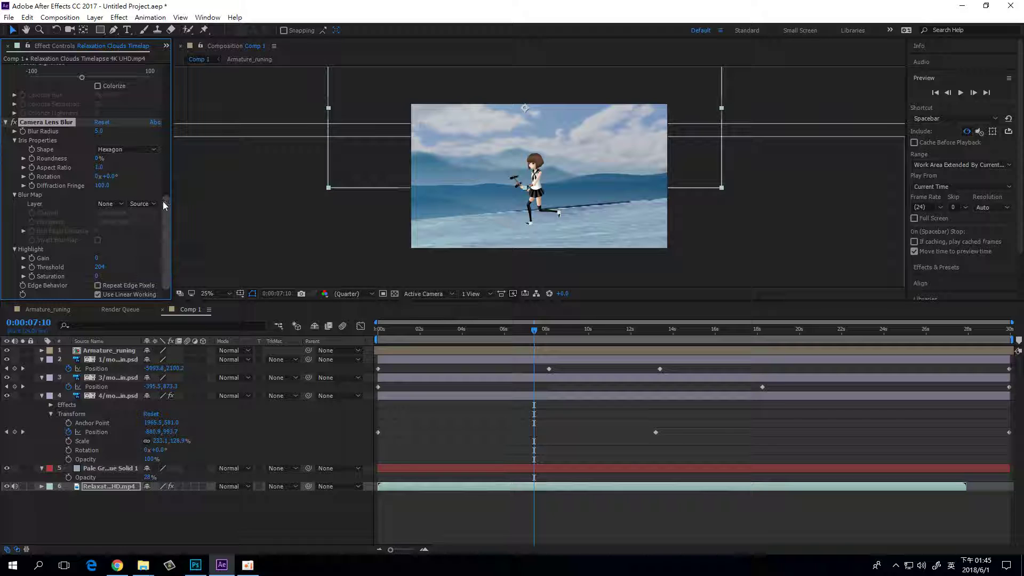
pyautogui.moveTo(100, 131)
pyautogui.mouseDown()
pyautogui.moveTo(83, 131)
pyautogui.moveTo(100, 130)
pyautogui.mouseUp()
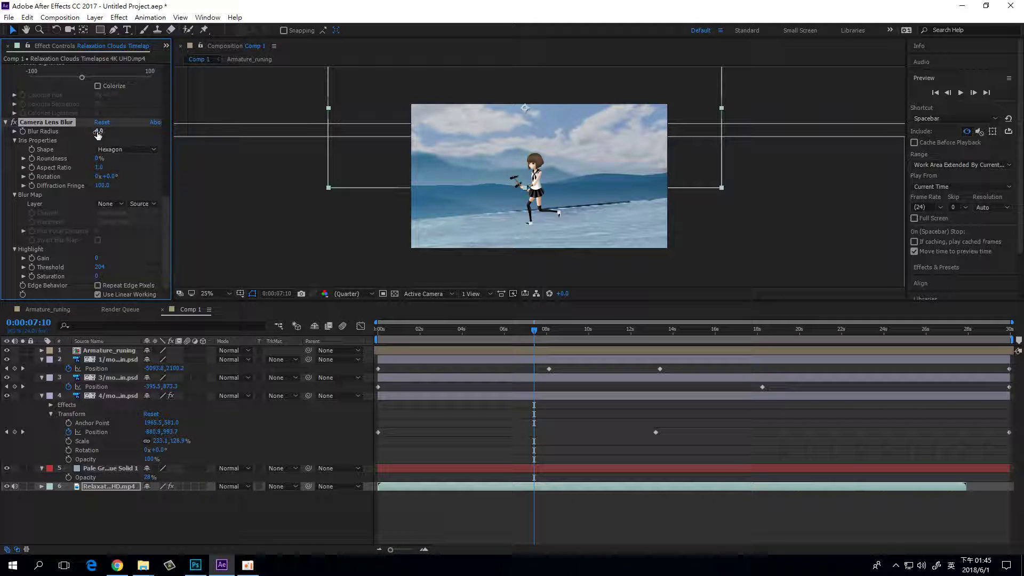
# Step: At 0:00:10:10, add a Camera Lens Blur effect to the 3/mountain.psd layer with a Blur Radius of 8
pyautogui.moveTo(531, 332); pyautogui.dragTo(597, 331)
pyautogui.click(116, 379)
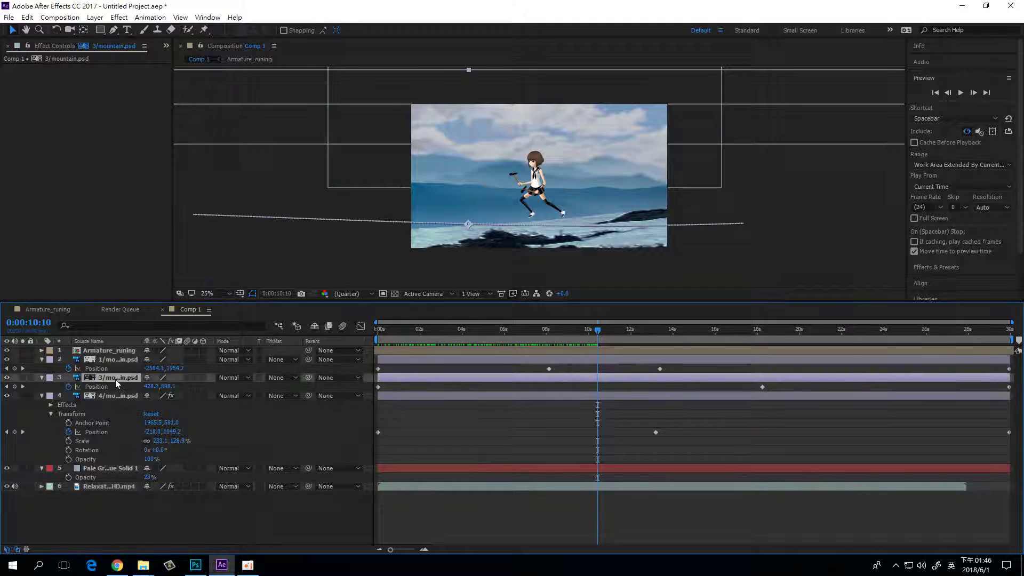
pyautogui.rightClick(115, 379)
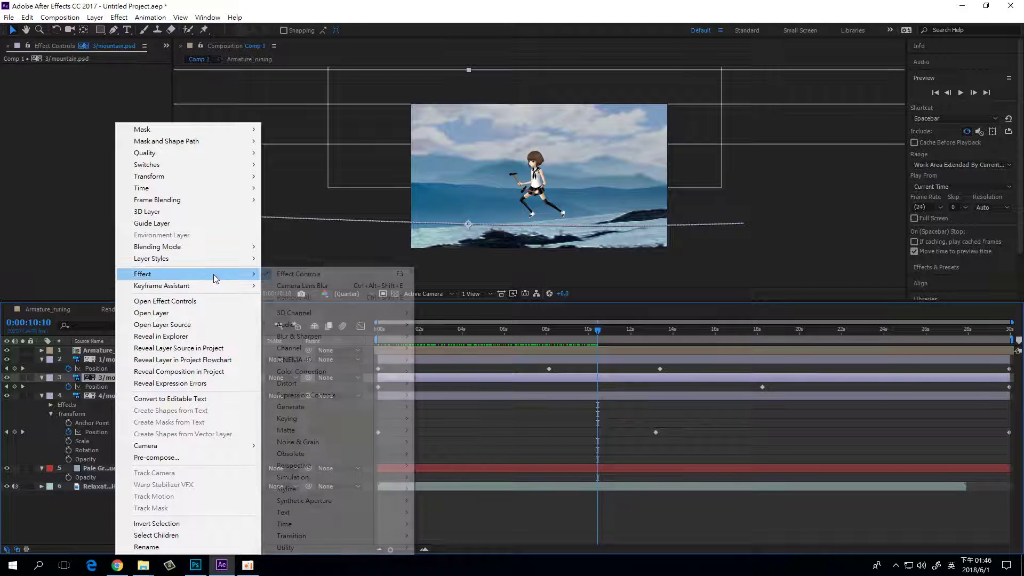
pyautogui.moveTo(377, 338)
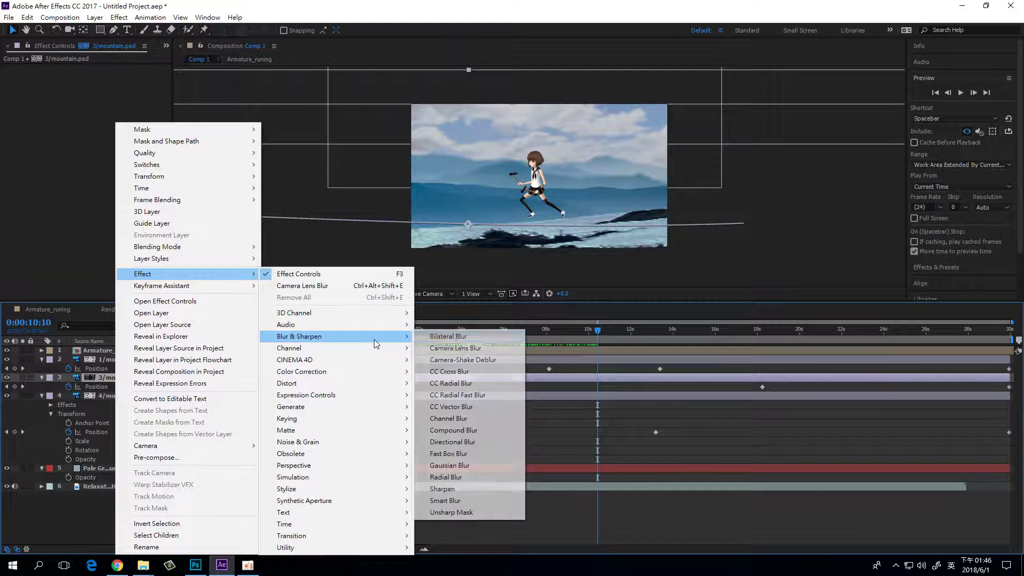
pyautogui.click(467, 350)
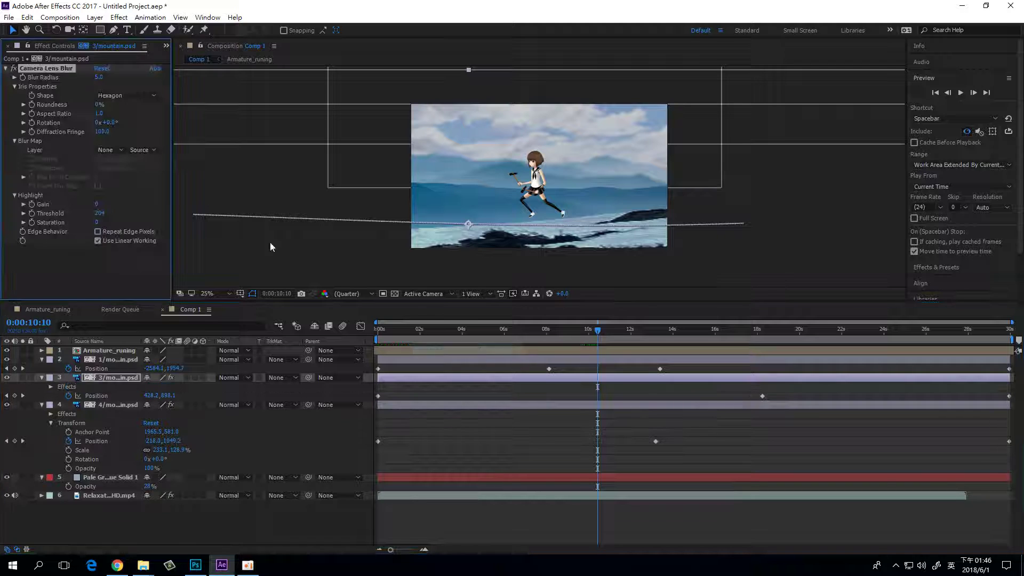
pyautogui.moveTo(95, 78); pyautogui.dragTo(108, 98)
pyautogui.click(101, 77)
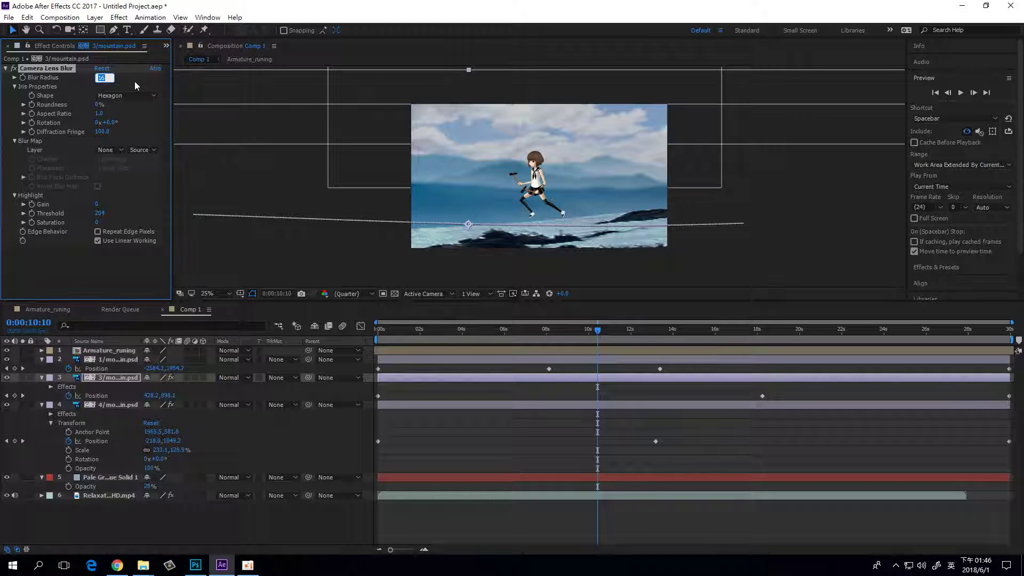
pyautogui.write('8')
pyautogui.press('Return')
# Step: Check the blur on the 4/mountain.psd layer and set the cloud timelapse layer's Blur Radius to 6
pyautogui.click(95, 404)
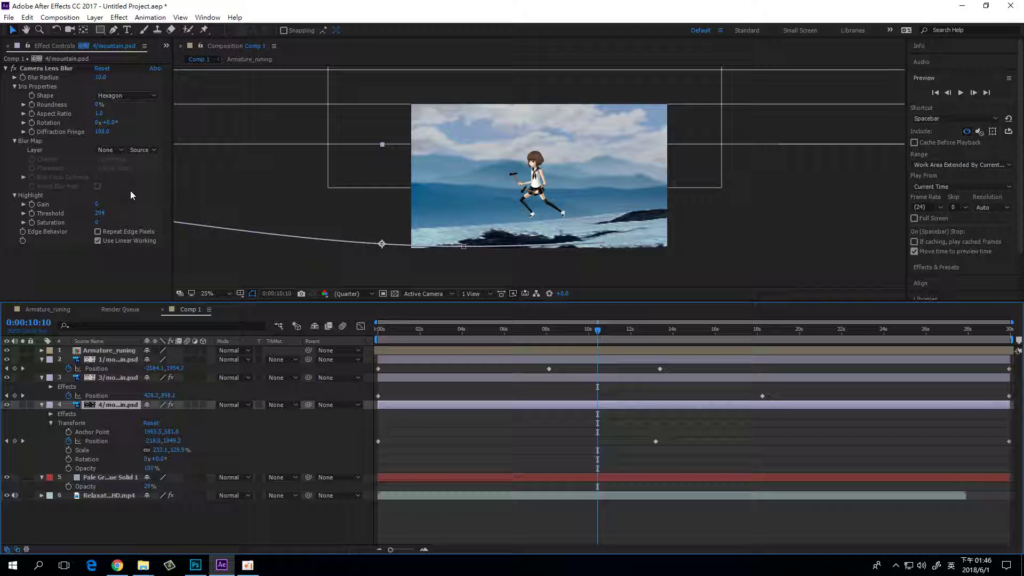
pyautogui.click(104, 496)
pyautogui.moveTo(168, 141); pyautogui.dragTo(165, 281)
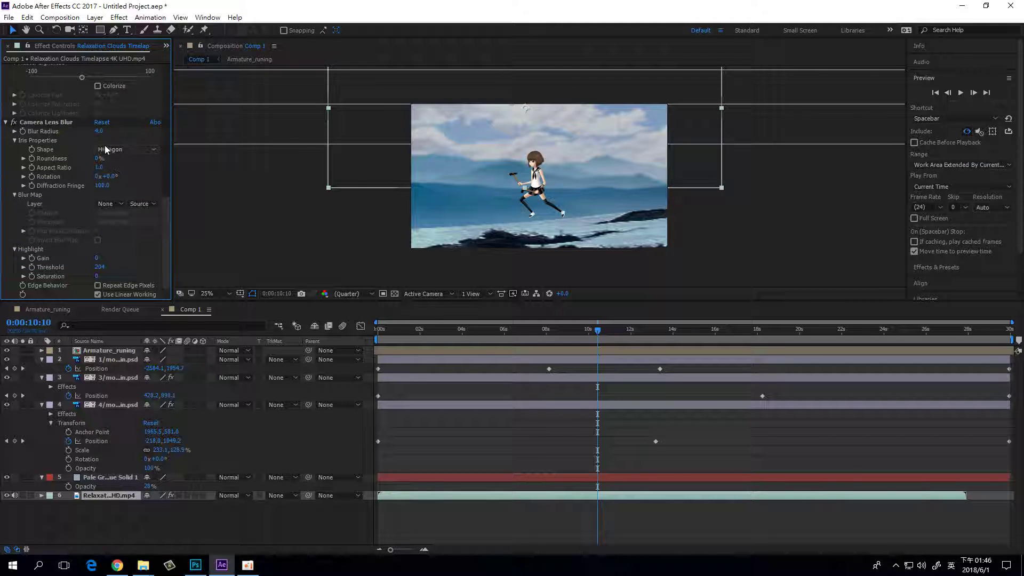
pyautogui.click(101, 132)
pyautogui.write('6')
pyautogui.press('Return')
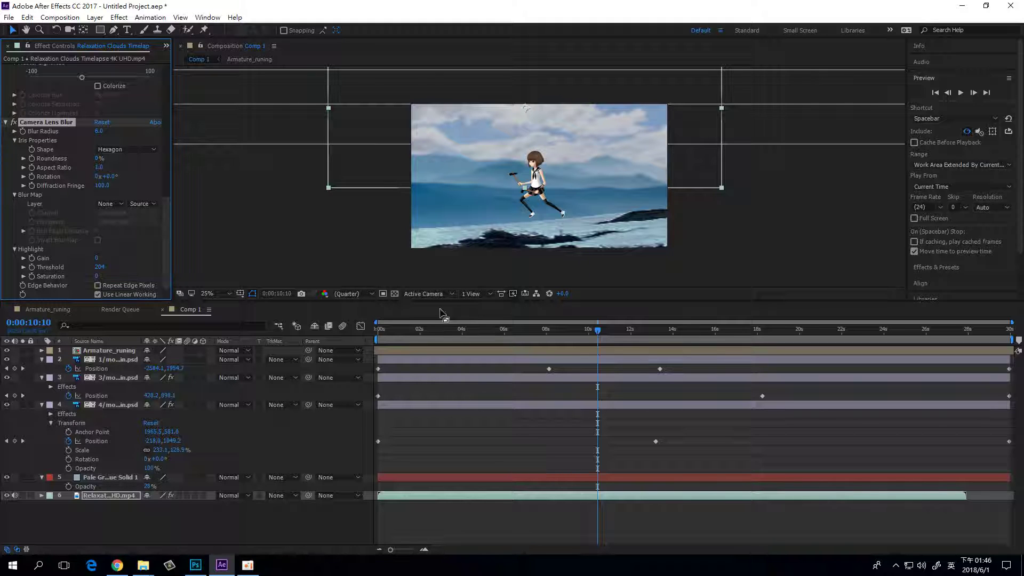
# Step: Preview the blurred scene from the first frame and return to 0:00:00:00
pyautogui.moveTo(599, 331); pyautogui.dragTo(683, 334)
pyautogui.moveTo(385, 334); pyautogui.dragTo(378, 334)
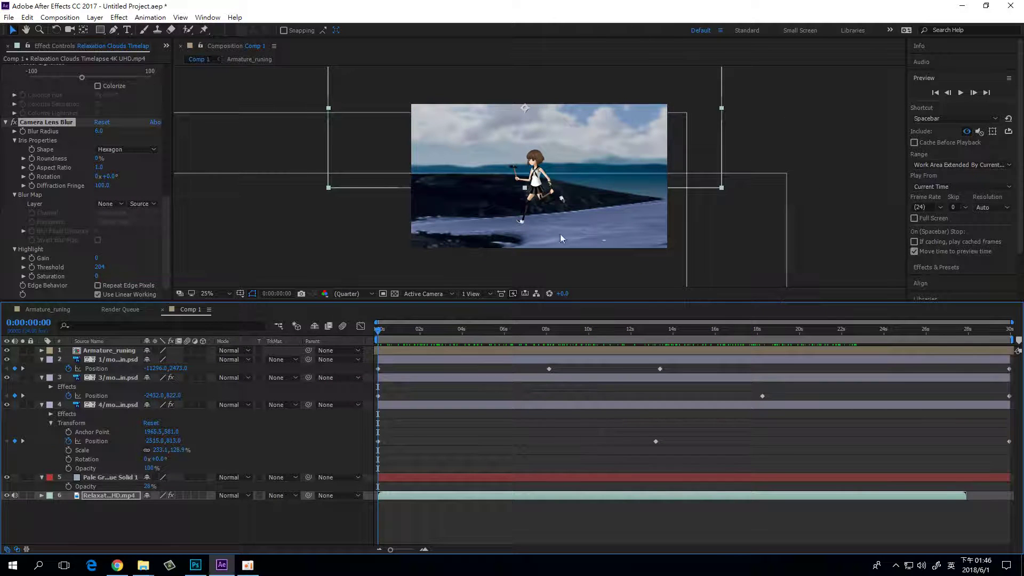
pyautogui.click(961, 92)
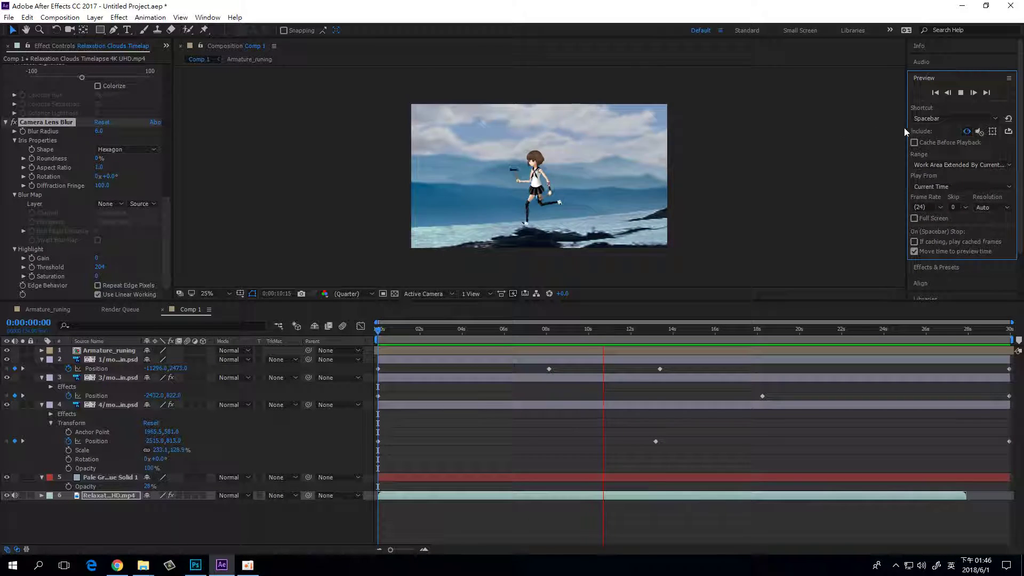
pyautogui.click(960, 94)
pyautogui.moveTo(626, 330); pyautogui.dragTo(342, 328)
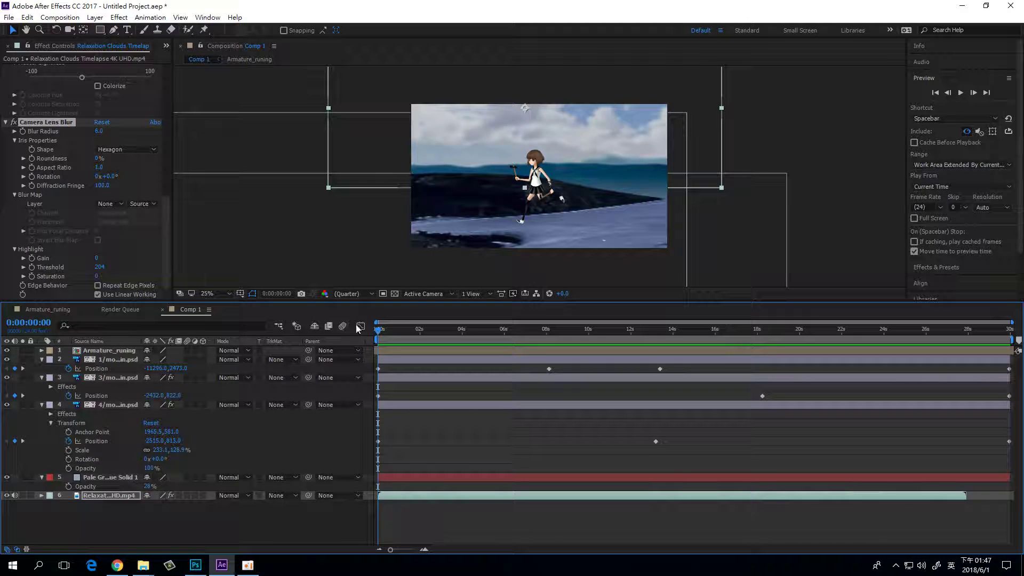
pyautogui.moveTo(378, 329); pyautogui.dragTo(325, 338)
# Step: Keyframe the Armature_runing layer's Rotation at 0° on the first frame, a counterclockwise lean at 0:00:07:23, and 0° at 0:00:15:13
pyautogui.click(105, 351)
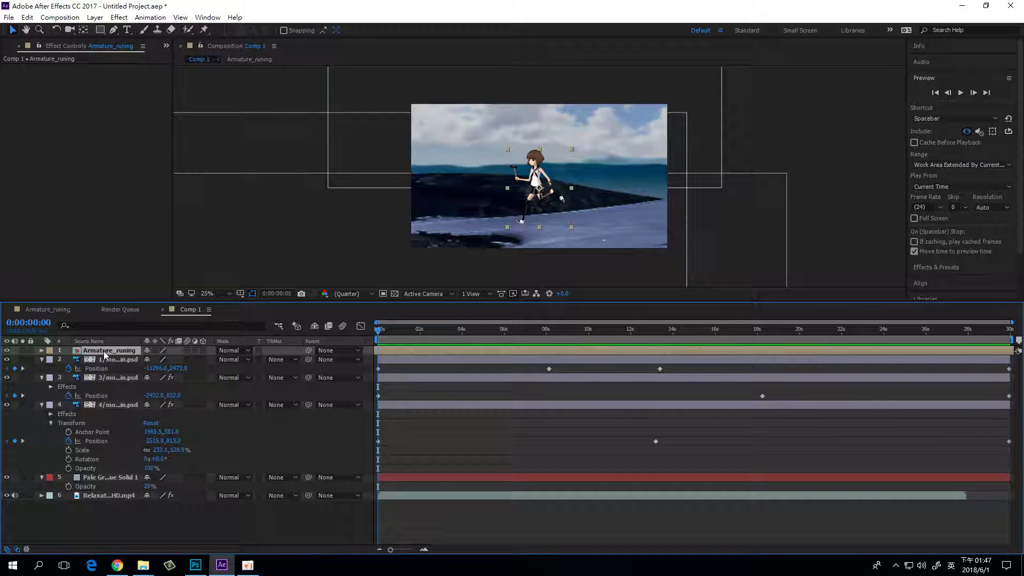
pyautogui.press('r')
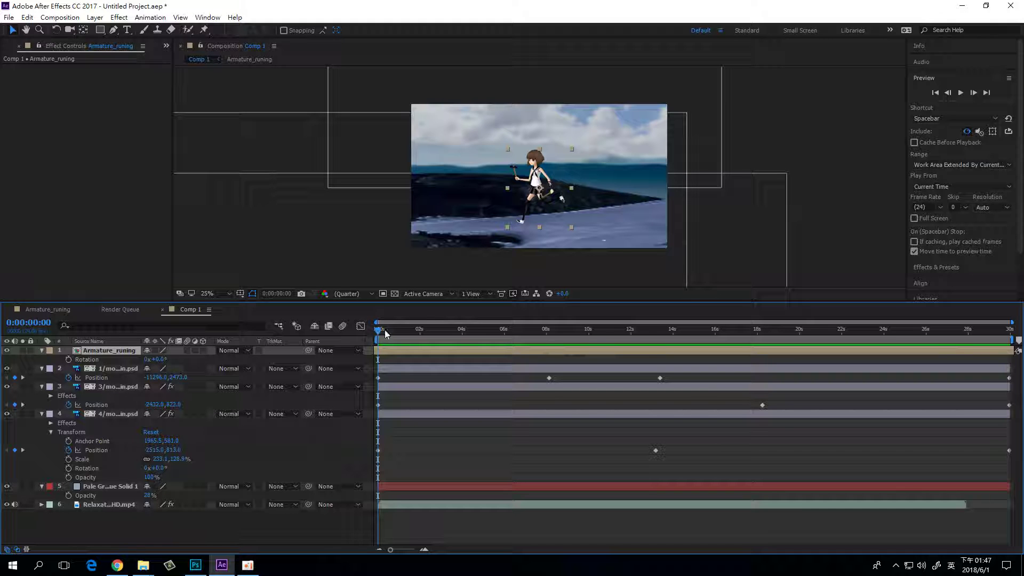
pyautogui.moveTo(376, 332); pyautogui.dragTo(504, 337)
pyautogui.press('space')
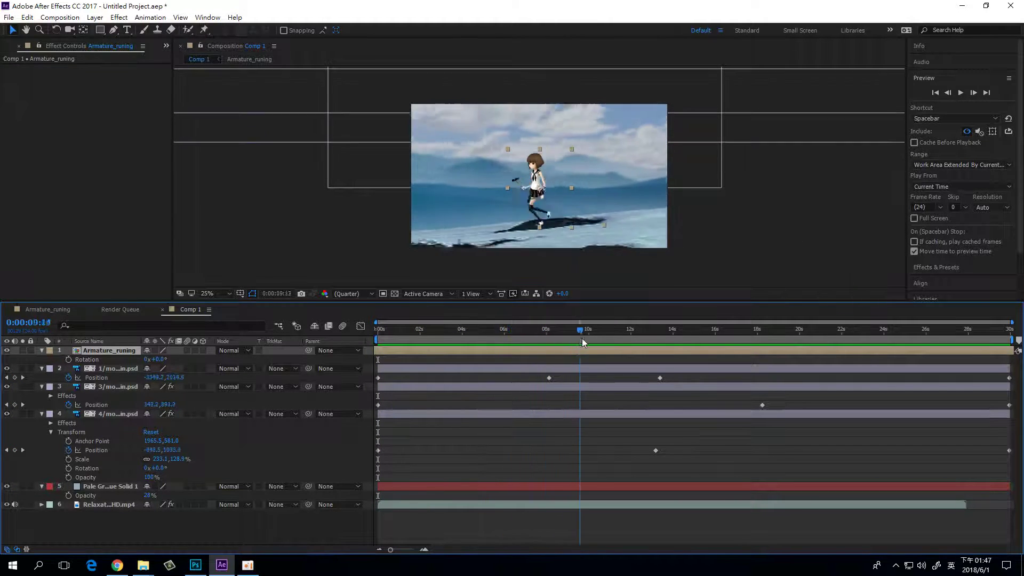
pyautogui.press('space')
pyautogui.press('Home')
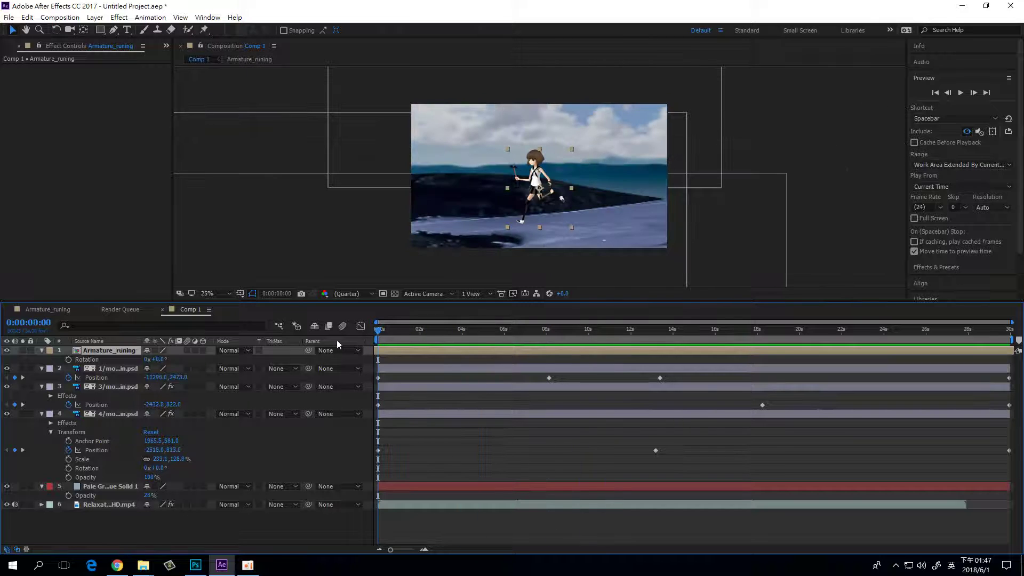
pyautogui.click(68, 360)
pyautogui.moveTo(376, 333); pyautogui.dragTo(544, 344)
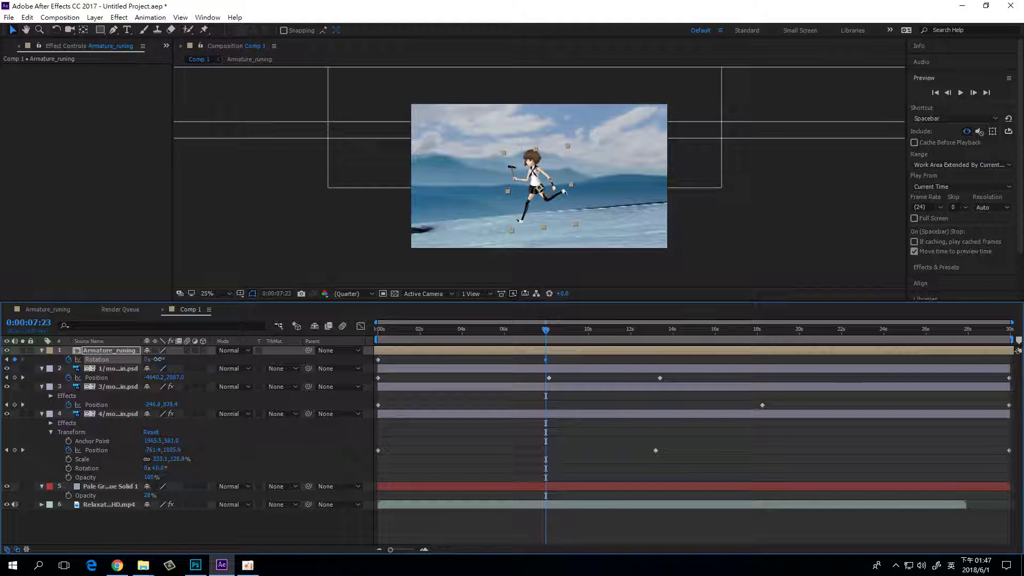
pyautogui.moveTo(549, 332); pyautogui.dragTo(704, 331)
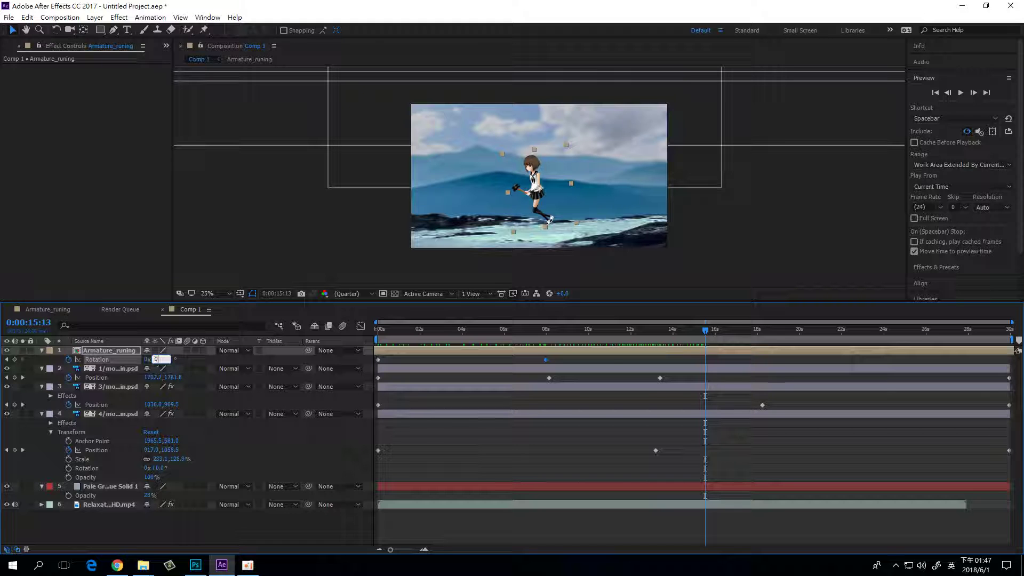
# Step: Keyframe the Armature_runing layer's Rotation at about 8° clockwise at 0:00:27:03 and back at 0° at 0:00:29:23
pyautogui.moveTo(706, 333); pyautogui.dragTo(948, 351)
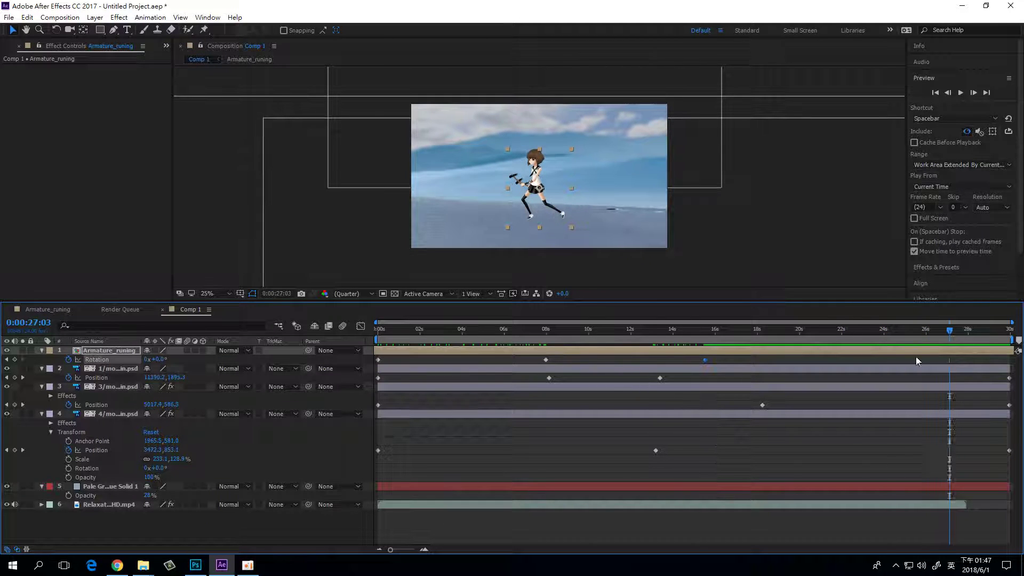
pyautogui.moveTo(159, 360); pyautogui.dragTo(165, 359)
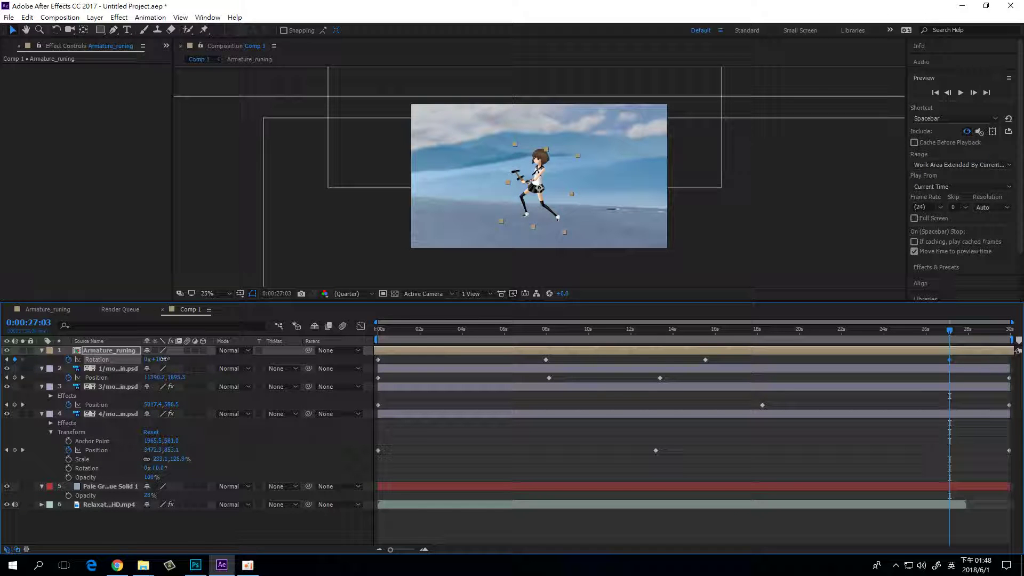
pyautogui.moveTo(953, 330); pyautogui.dragTo(1014, 332)
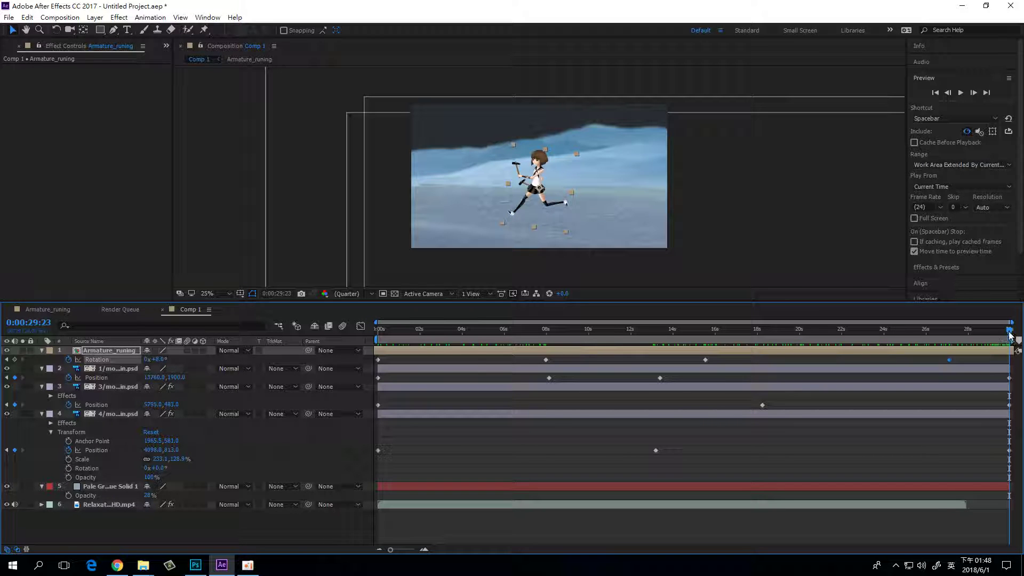
pyautogui.moveTo(160, 360); pyautogui.dragTo(261, 360)
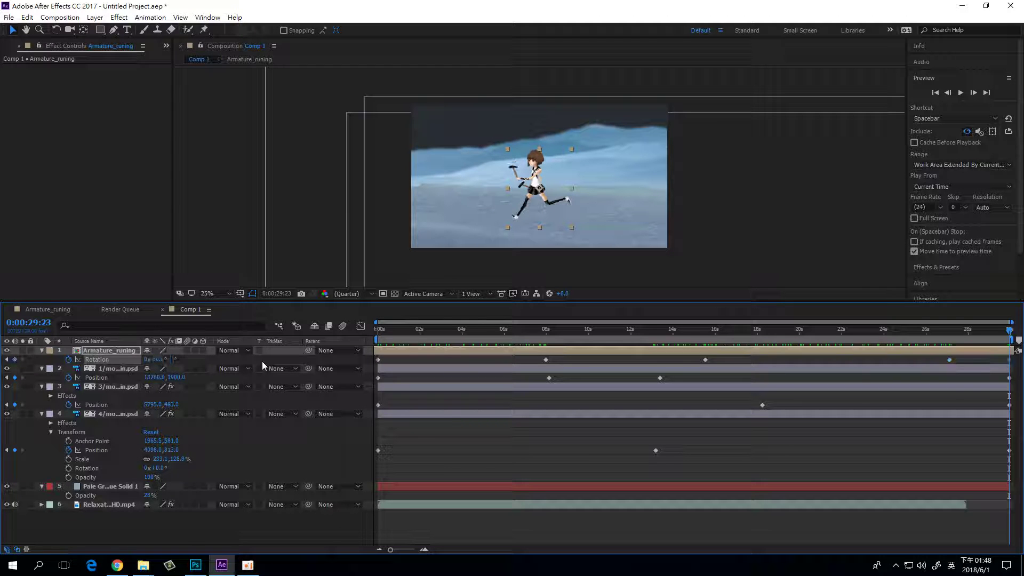
# Step: Preview the character's rotation animation, stop at 0:00:13:01, and collapse the expanded properties of all layers
pyautogui.click(958, 95)
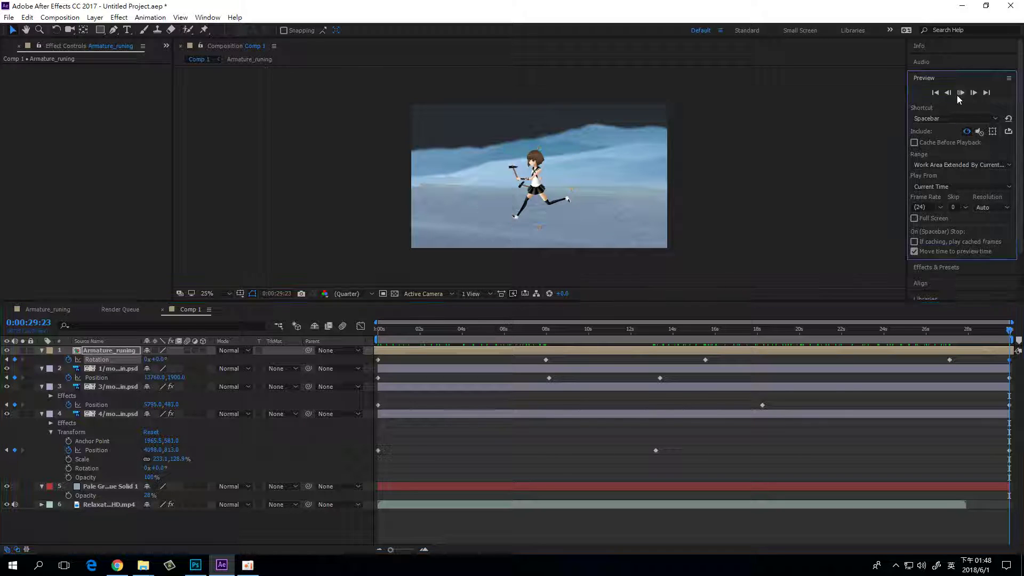
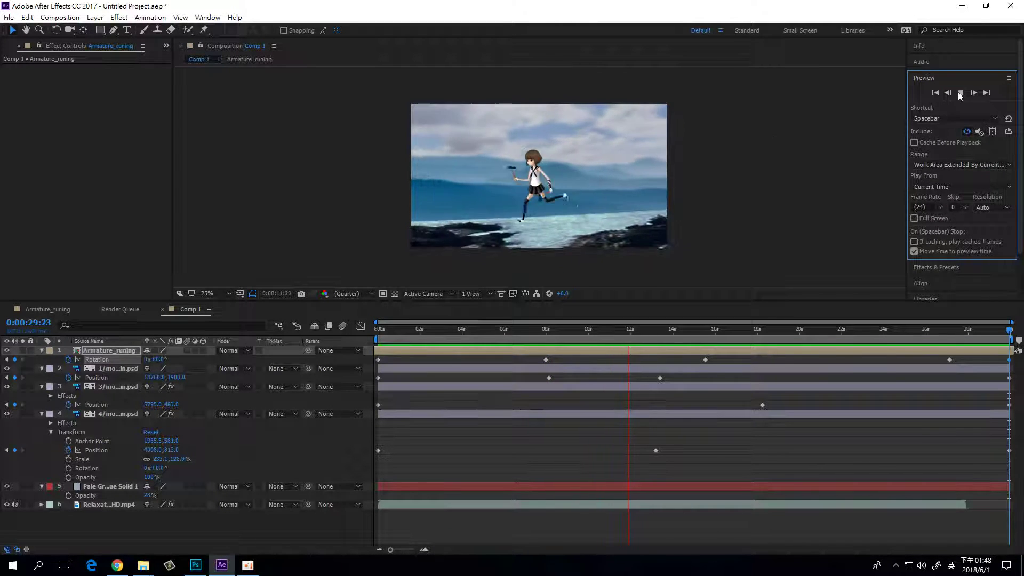
pyautogui.click(527, 181)
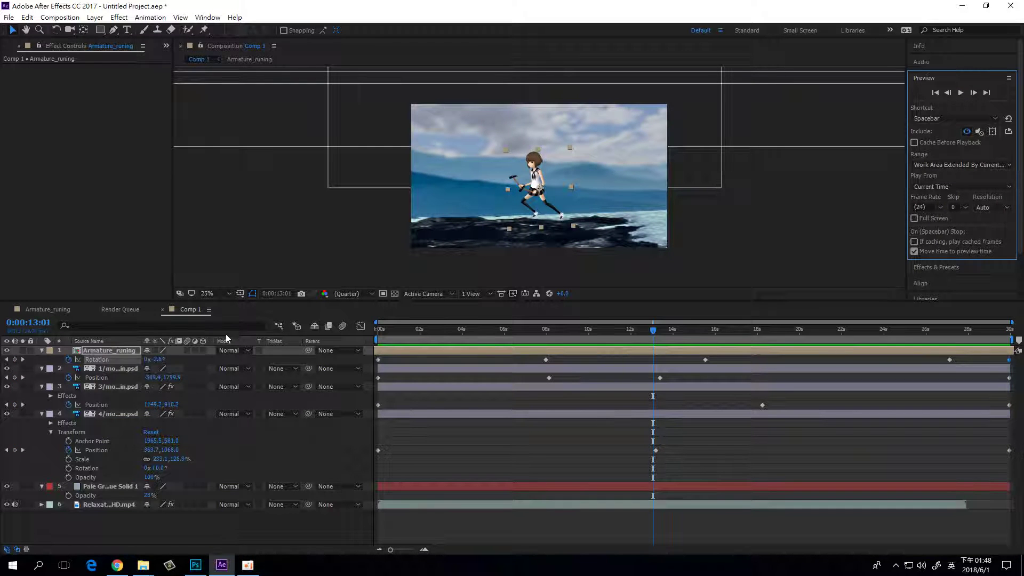
pyautogui.click(42, 369)
pyautogui.click(41, 379)
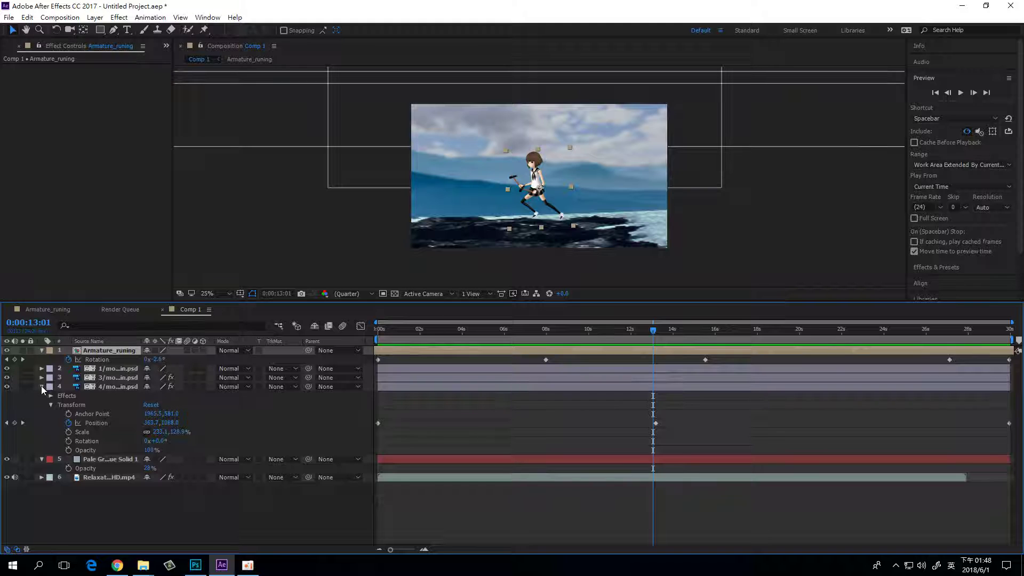
pyautogui.click(41, 386)
pyautogui.click(41, 396)
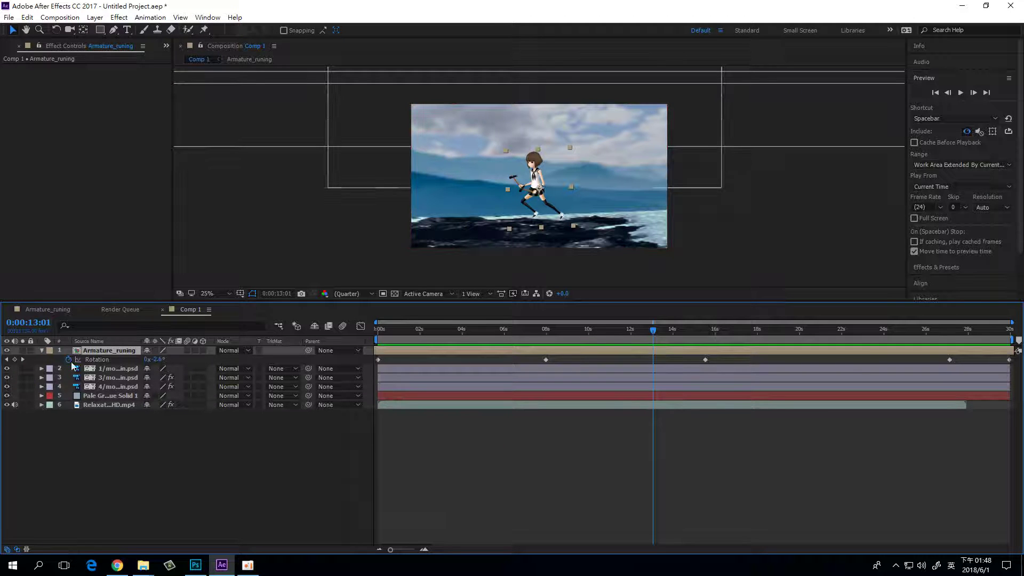
pyautogui.click(41, 351)
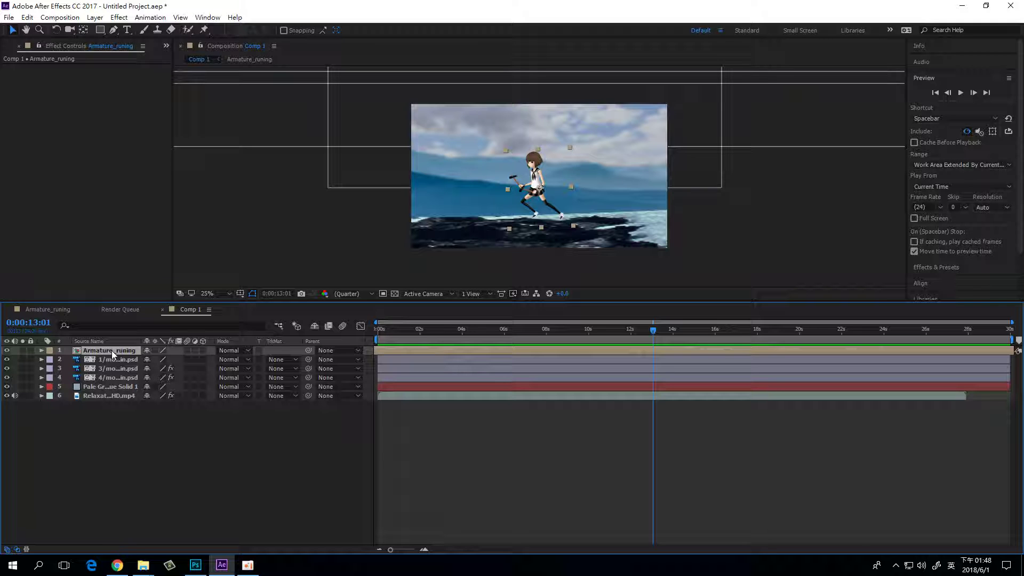
# Step: Duplicate the Armature_runing layer, place the copy beside and slightly below the original character, and preview both
pyautogui.hotkey('ctrl', 'd')
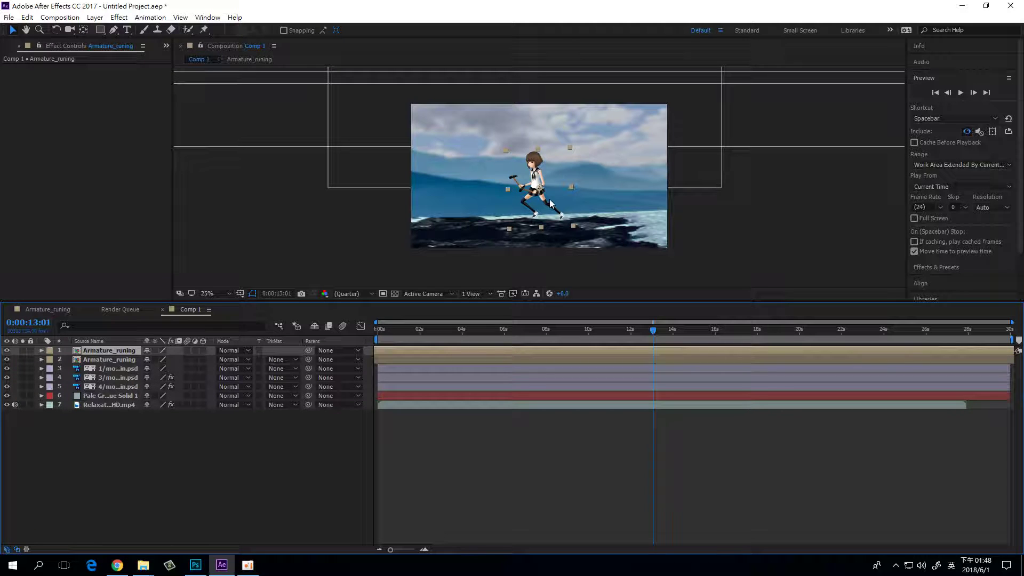
pyautogui.moveTo(538, 183); pyautogui.dragTo(584, 188)
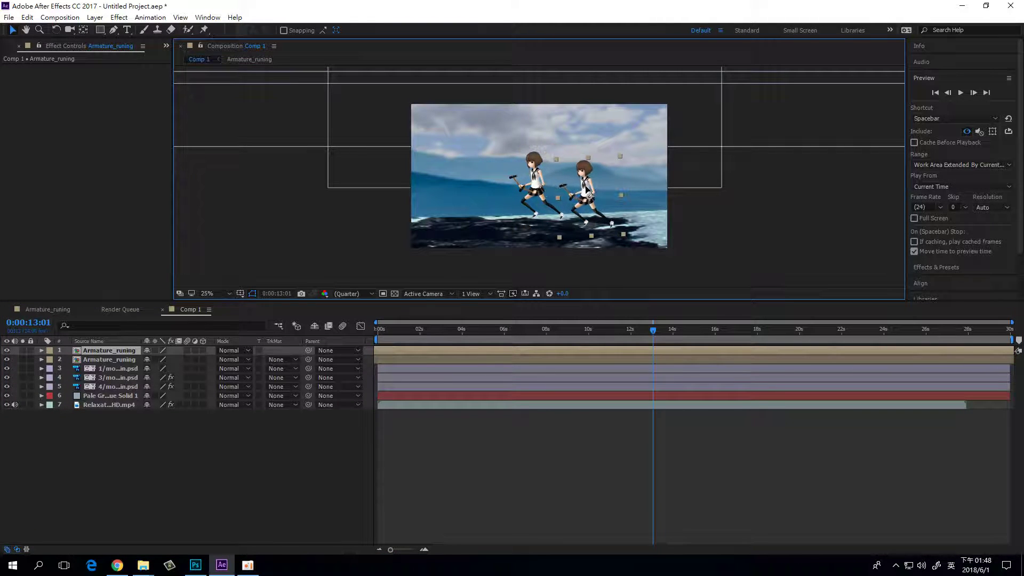
pyautogui.click(960, 94)
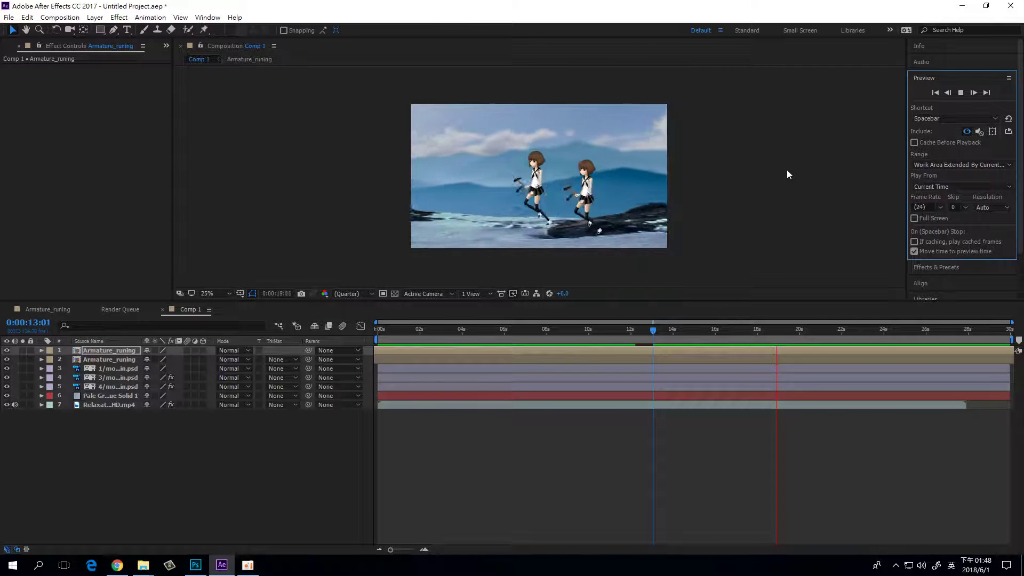
pyautogui.click(962, 92)
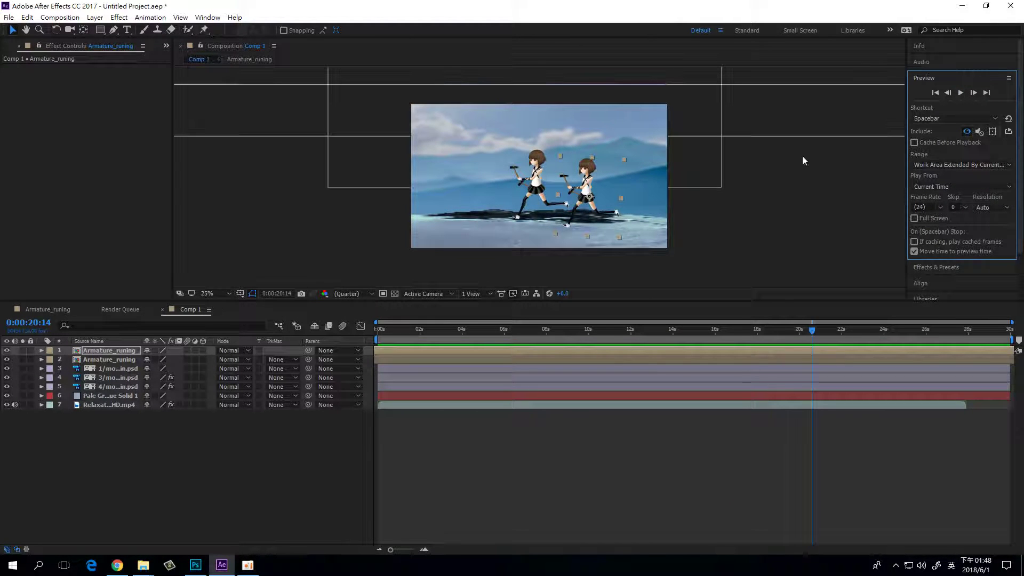
# Step: Flip the duplicated character upside down and preview the inverted copy alongside the original
pyautogui.moveTo(606, 215); pyautogui.dragTo(621, 172)
pyautogui.click(960, 93)
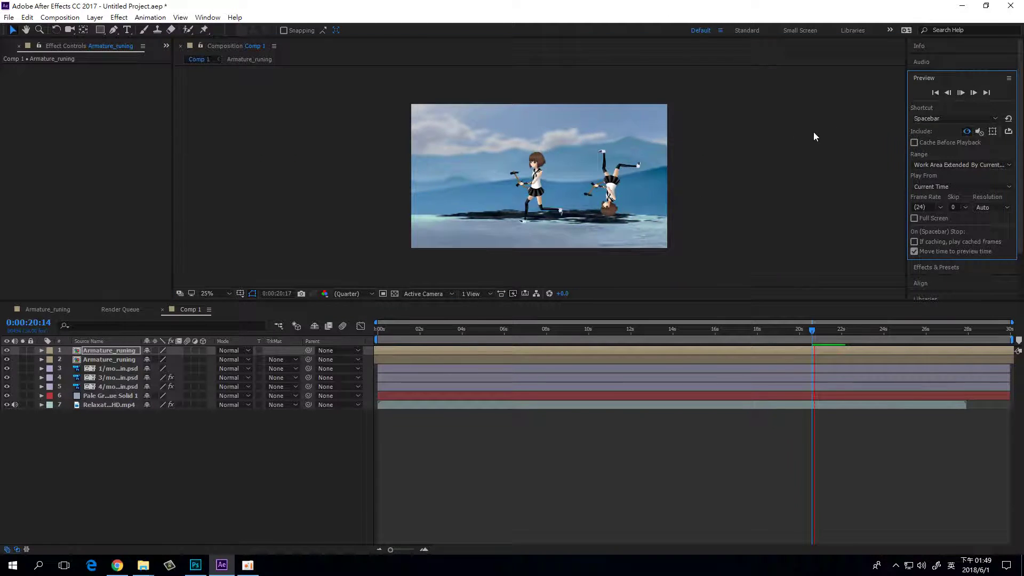
pyautogui.click(960, 93)
pyautogui.moveTo(612, 200); pyautogui.dragTo(593, 164)
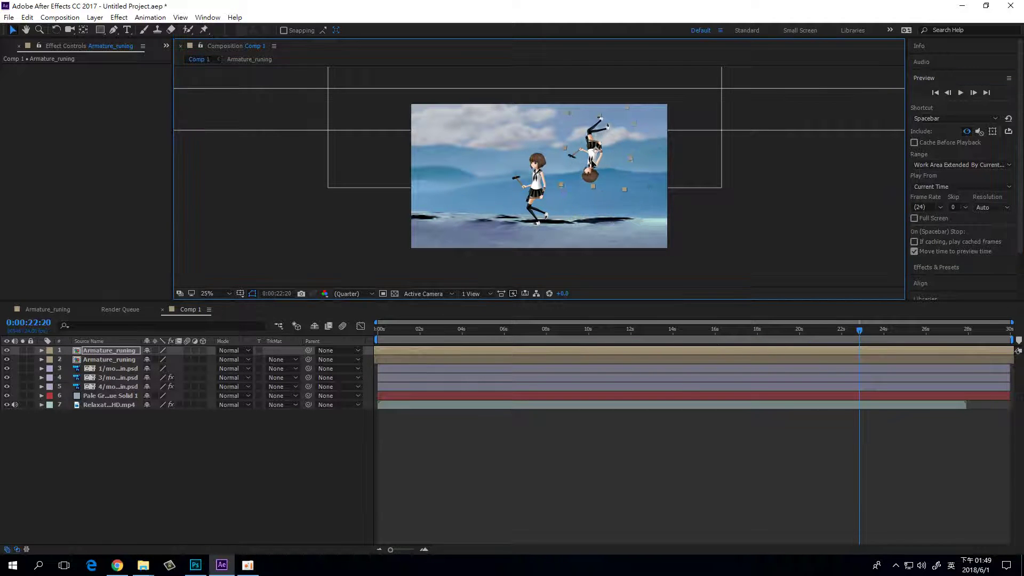
pyautogui.click(961, 93)
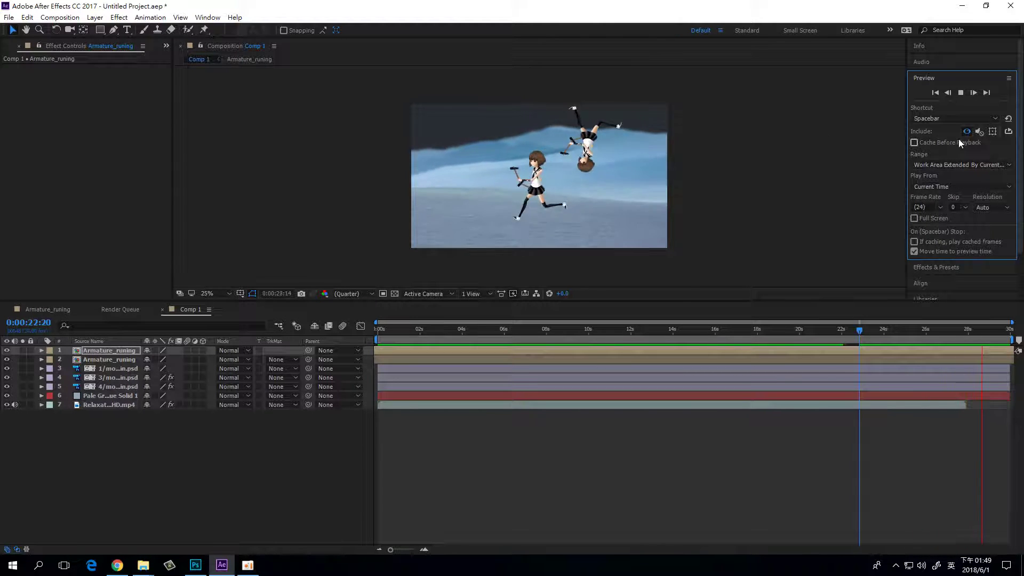
pyautogui.click(961, 93)
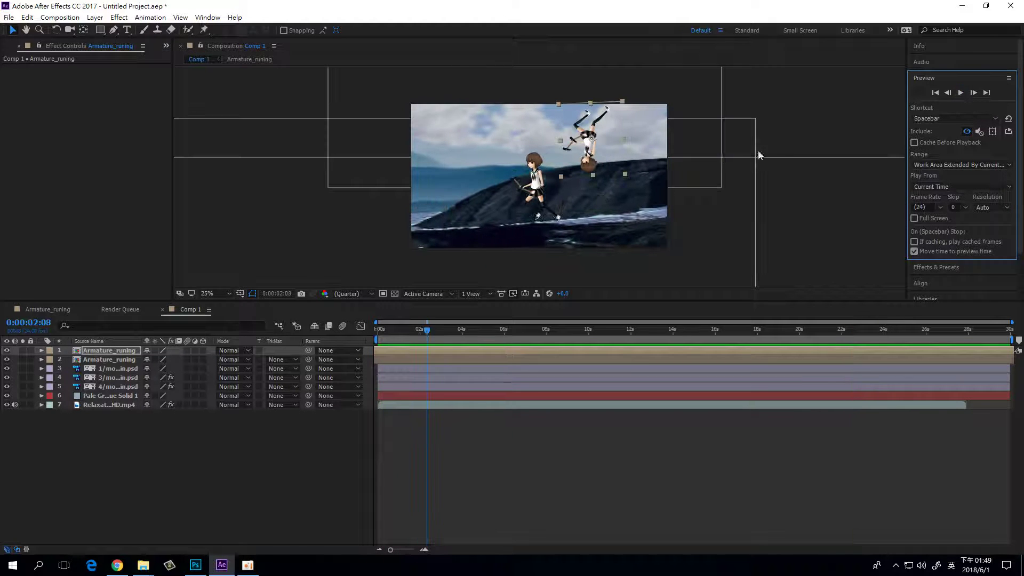
# Step: At 0:00:06:07, place the inverted copy under the original's feet, squash it vertically into a ground shadow, and preview it
pyautogui.moveTo(431, 331); pyautogui.dragTo(510, 342)
pyautogui.moveTo(591, 162); pyautogui.dragTo(550, 274)
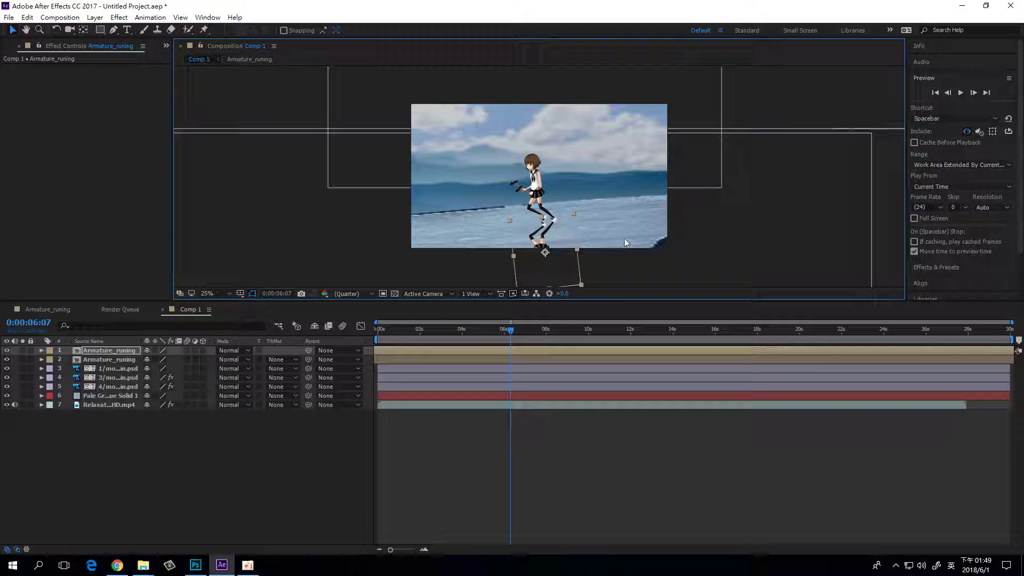
pyautogui.press('h')
pyautogui.scroll(-2, 622, 237)
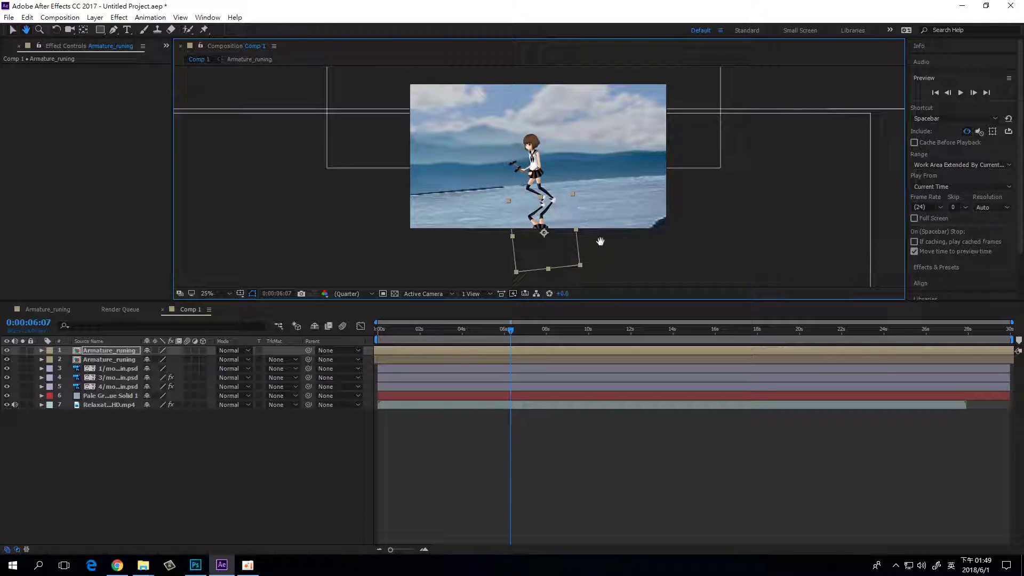
pyautogui.moveTo(551, 271); pyautogui.dragTo(551, 221)
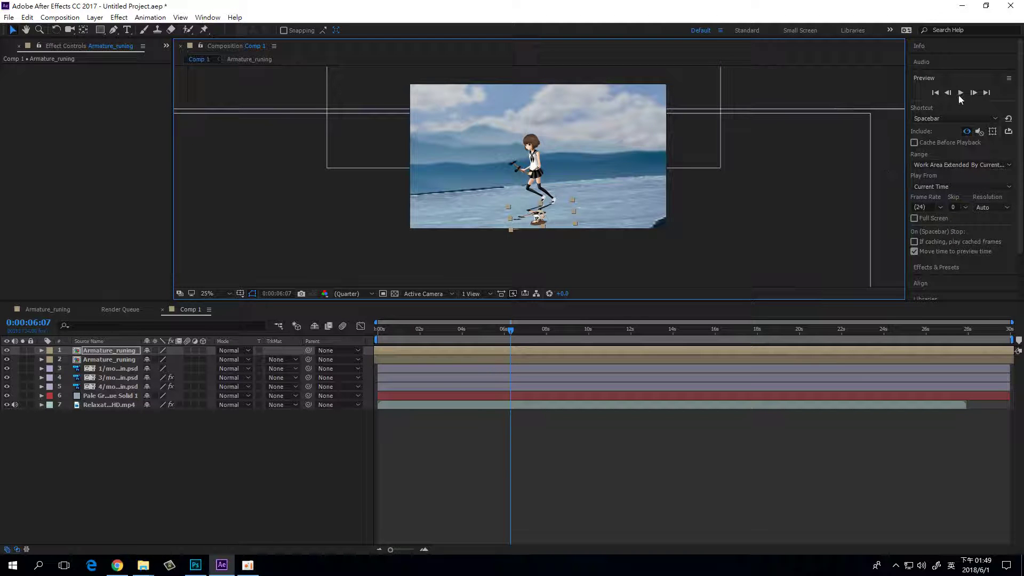
pyautogui.click(960, 93)
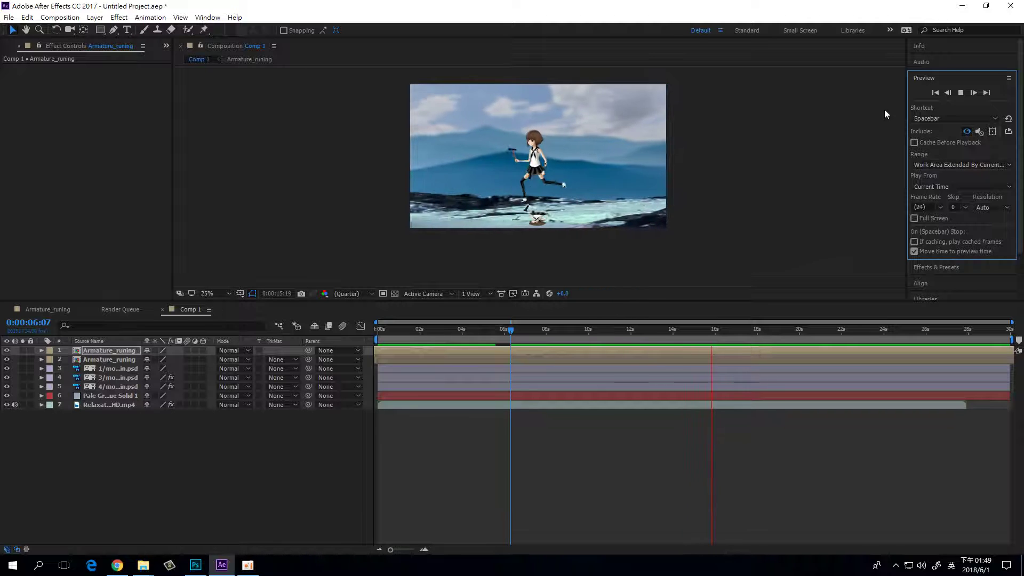
pyautogui.click(578, 216)
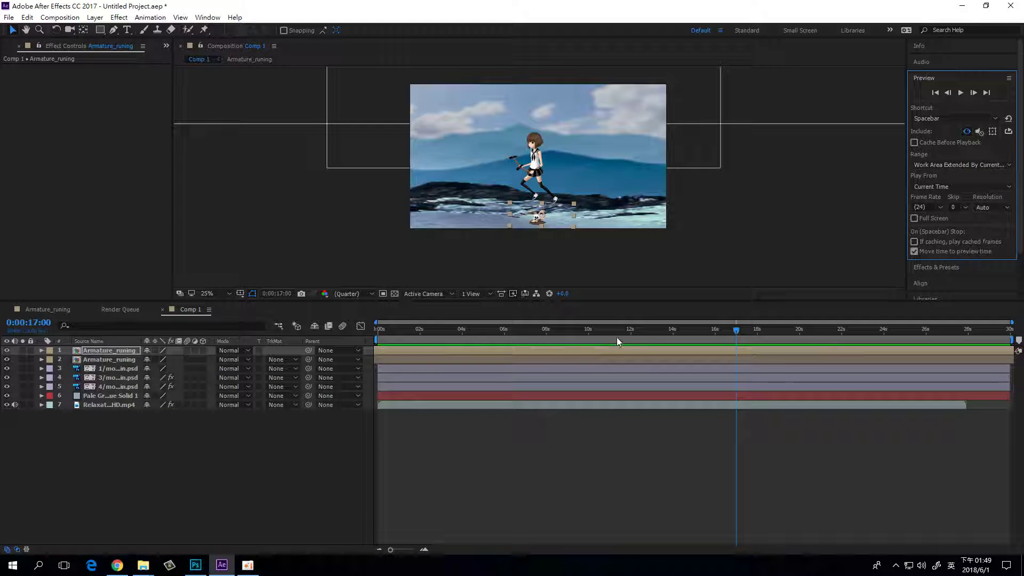
# Step: Move the inverted Armature_runing copy directly below the original character in the layer order
pyautogui.click(54, 360)
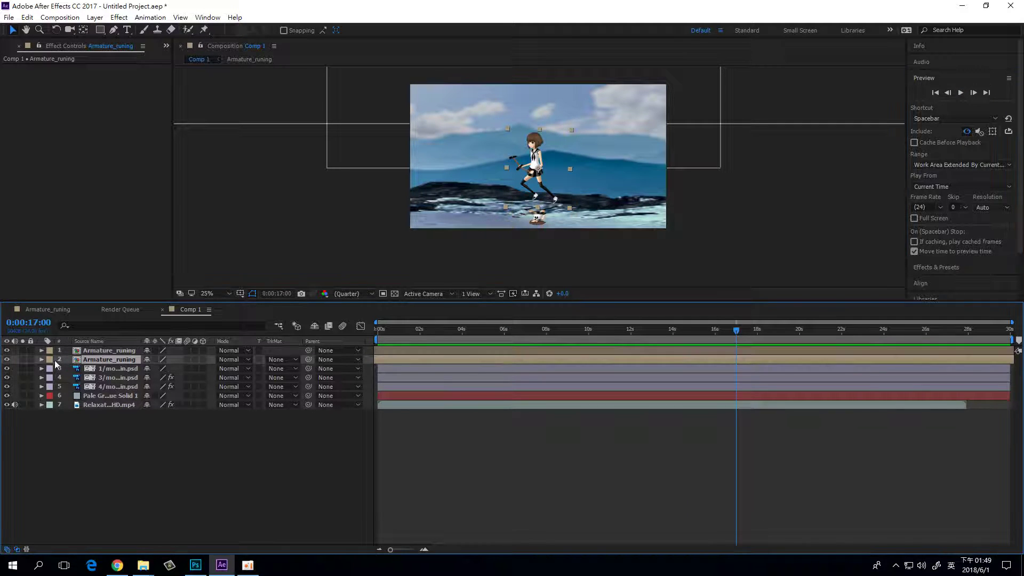
pyautogui.click(6, 360)
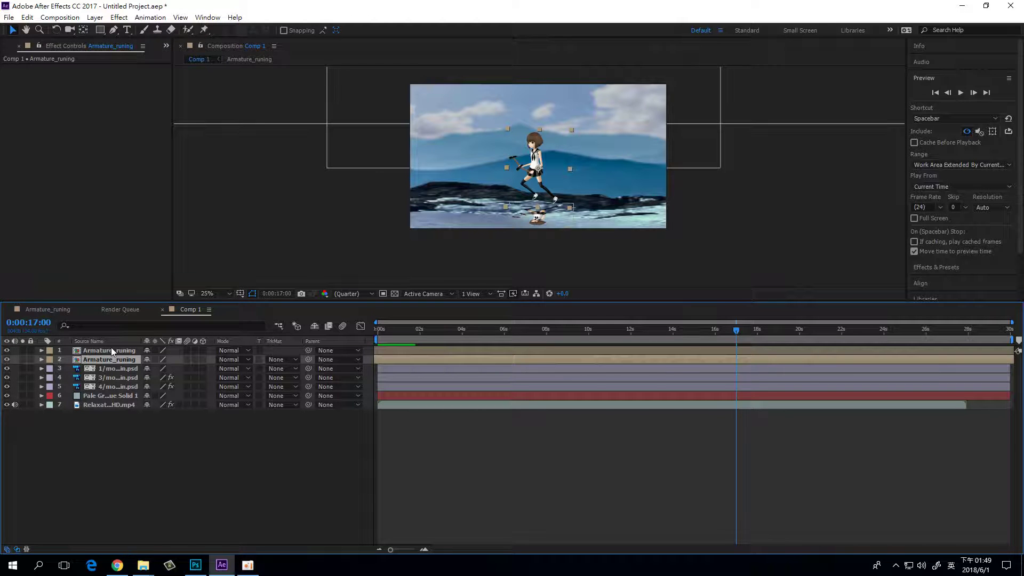
pyautogui.click(111, 348)
pyautogui.click(104, 360)
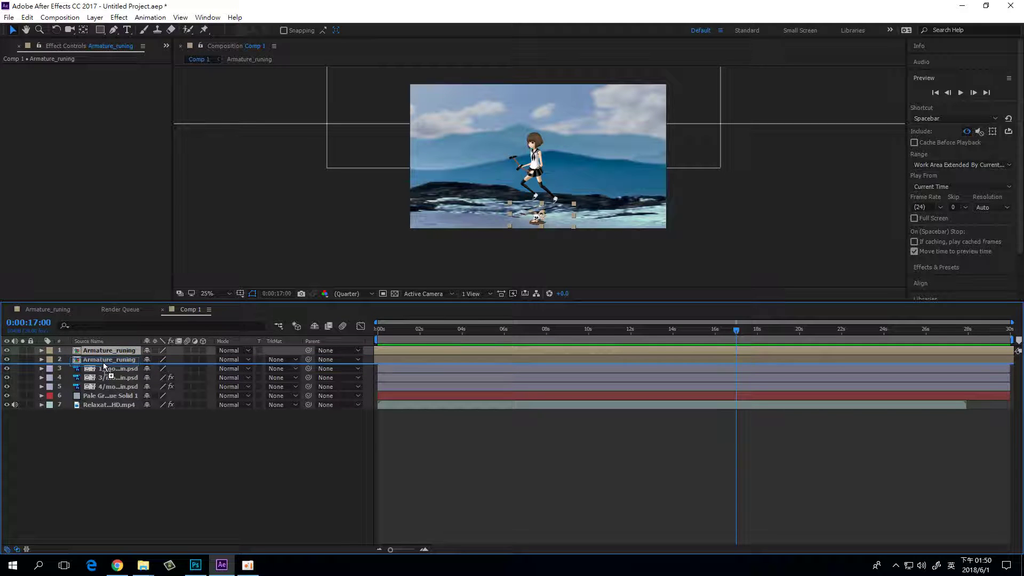
# Step: Apply Hue/Saturation to the inverted Armature_runing copy and set Master Lightness to -100
pyautogui.rightClick(103, 361)
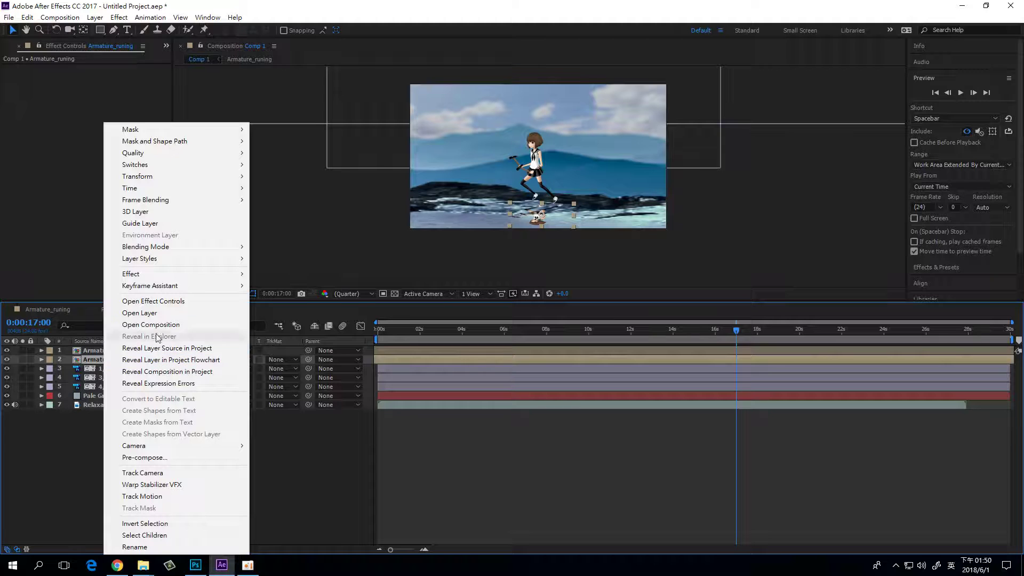
pyautogui.moveTo(194, 278)
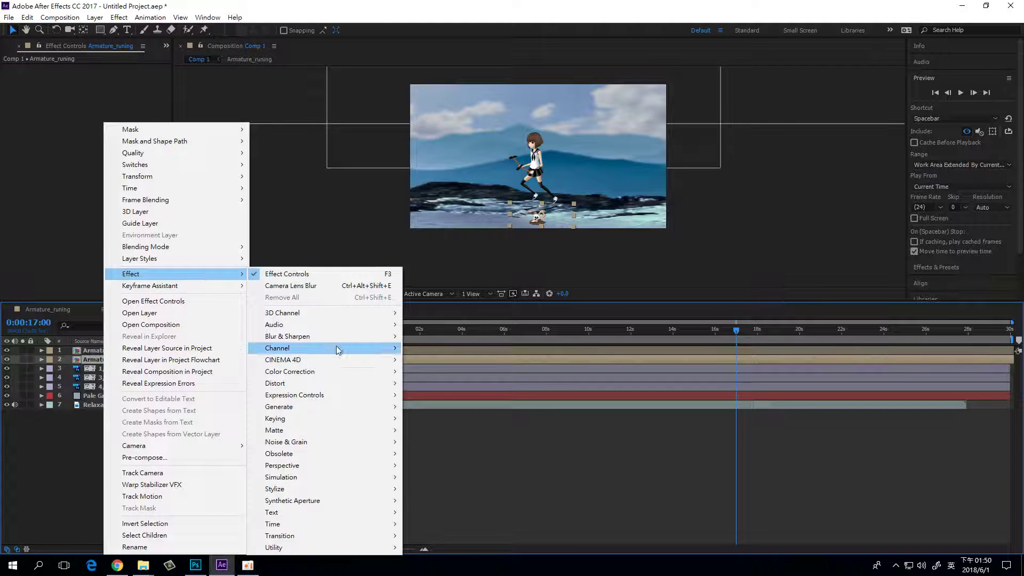
pyautogui.moveTo(332, 375)
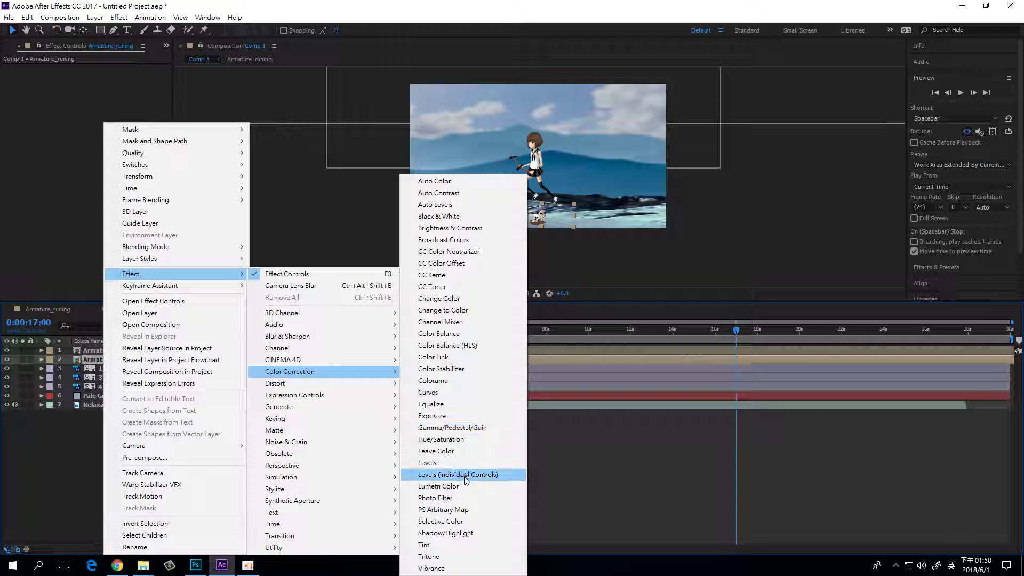
pyautogui.click(462, 439)
pyautogui.moveTo(90, 189); pyautogui.dragTo(22, 190)
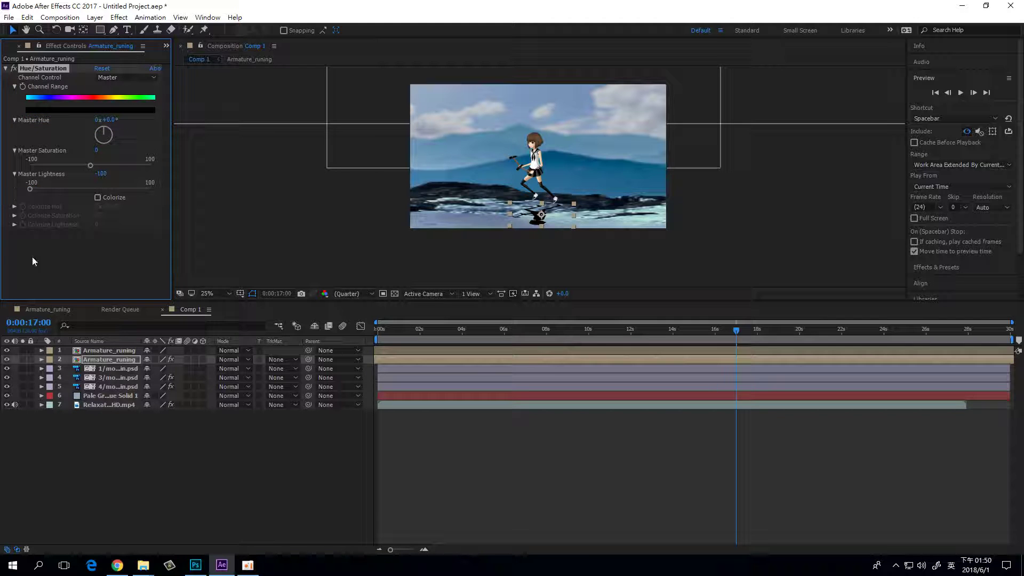
# Step: Set the shadow layer's Opacity to 52% and preview the animation, stopping at 0:00:06:11
pyautogui.click(121, 360)
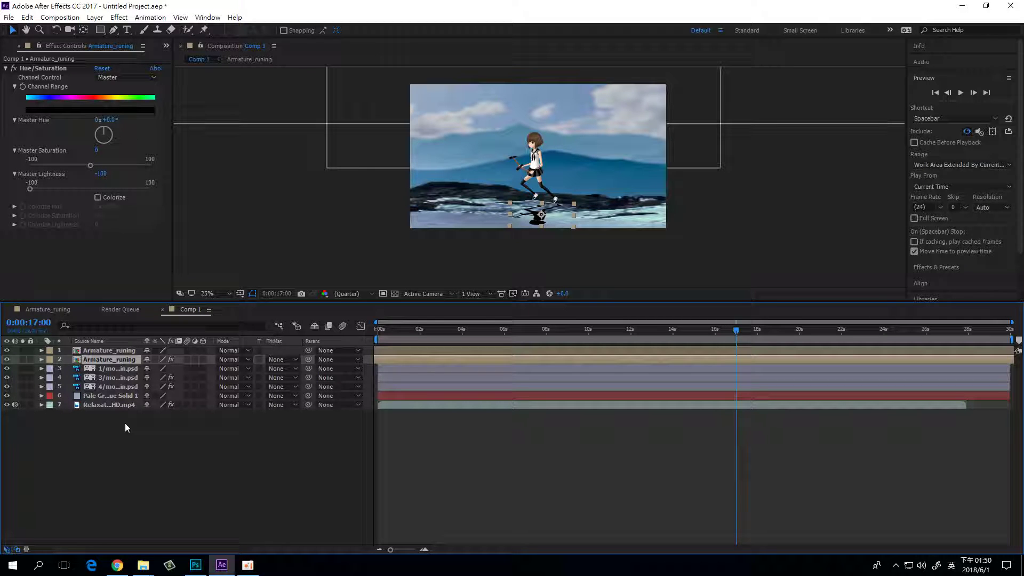
pyautogui.press('t')
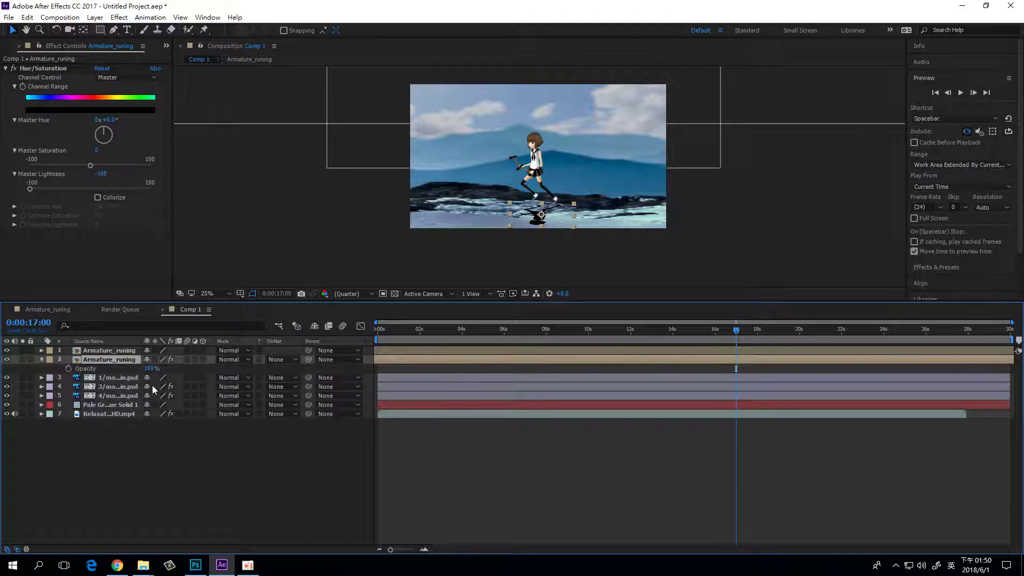
pyautogui.moveTo(148, 371); pyautogui.dragTo(134, 375)
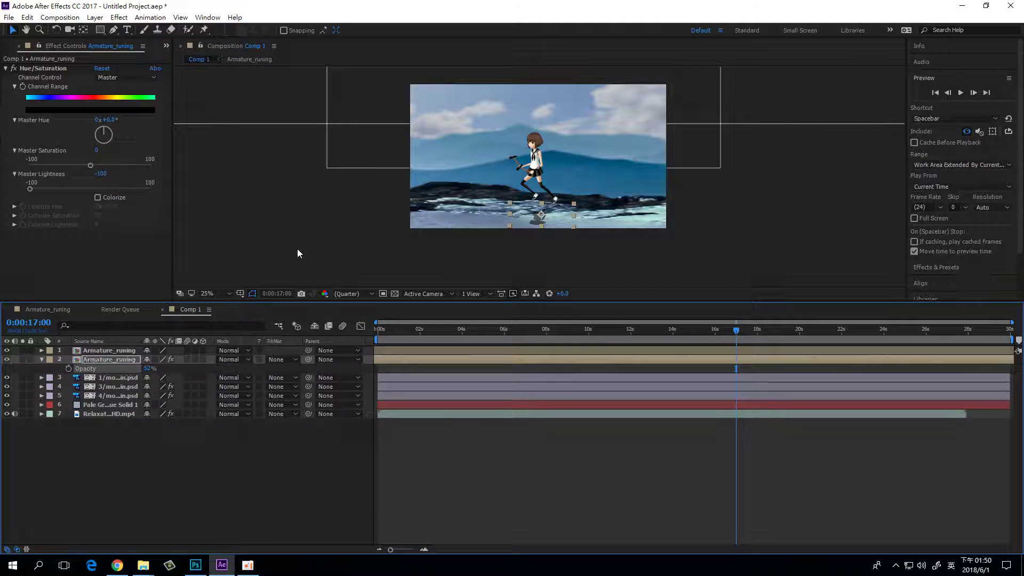
pyautogui.click(298, 253)
pyautogui.click(962, 92)
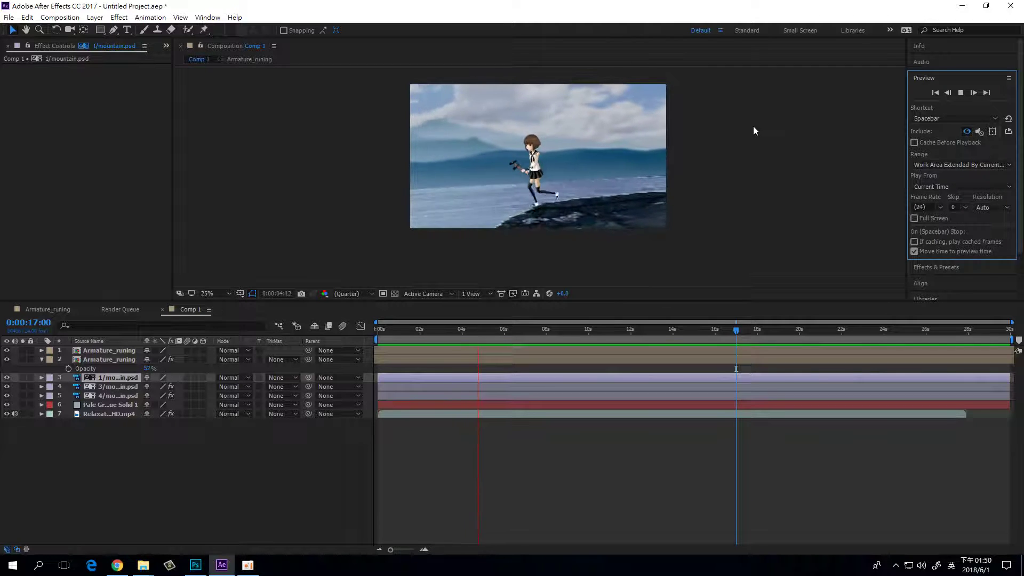
pyautogui.press('space')
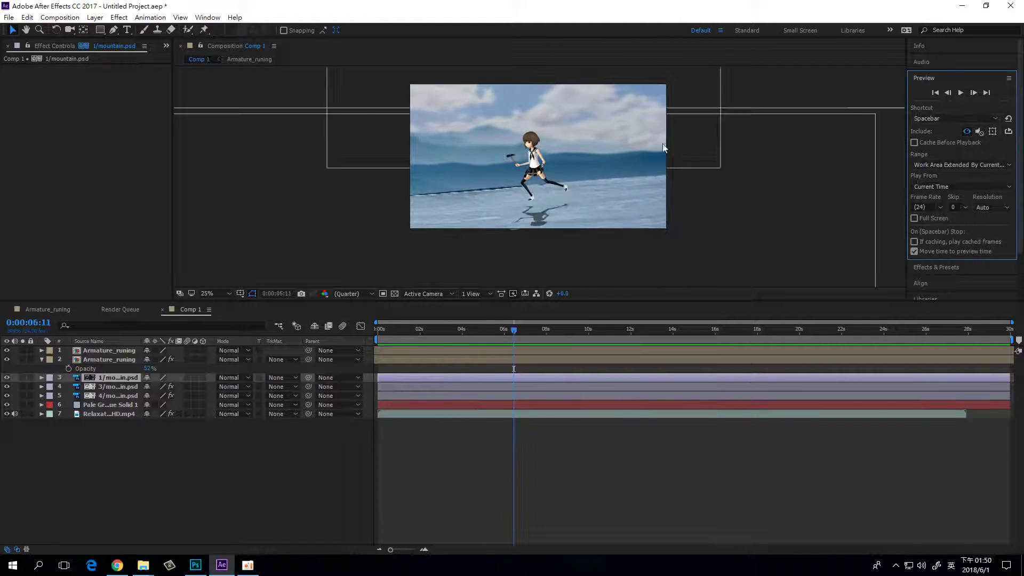
# Step: Colorize the shadow layer's Hue/Saturation with hue about 222°, saturation 40 and lightness -82
pyautogui.click(103, 358)
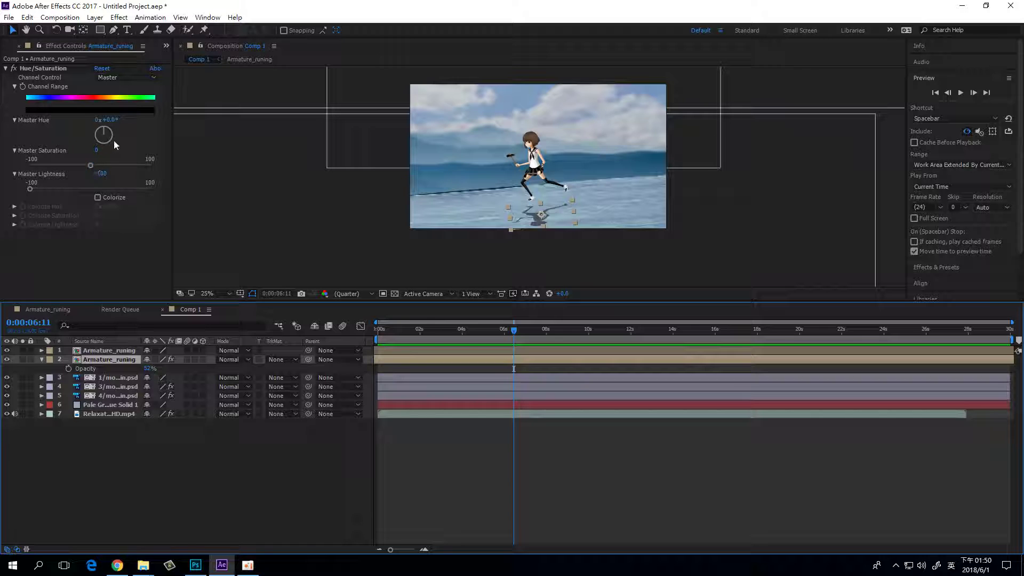
pyautogui.click(98, 199)
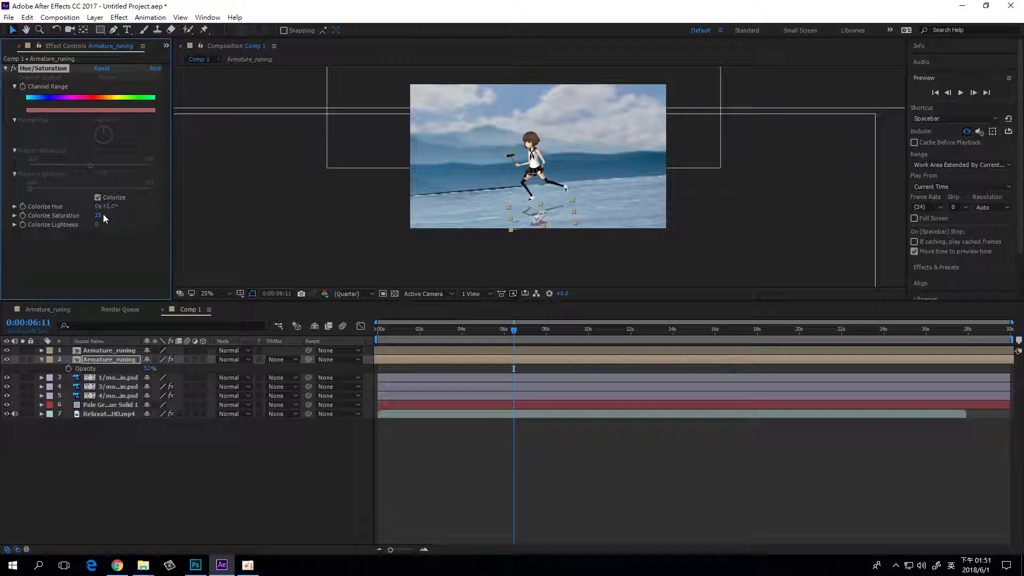
pyautogui.moveTo(102, 215); pyautogui.dragTo(52, 227)
pyautogui.hotkey('ctrl', 'z')
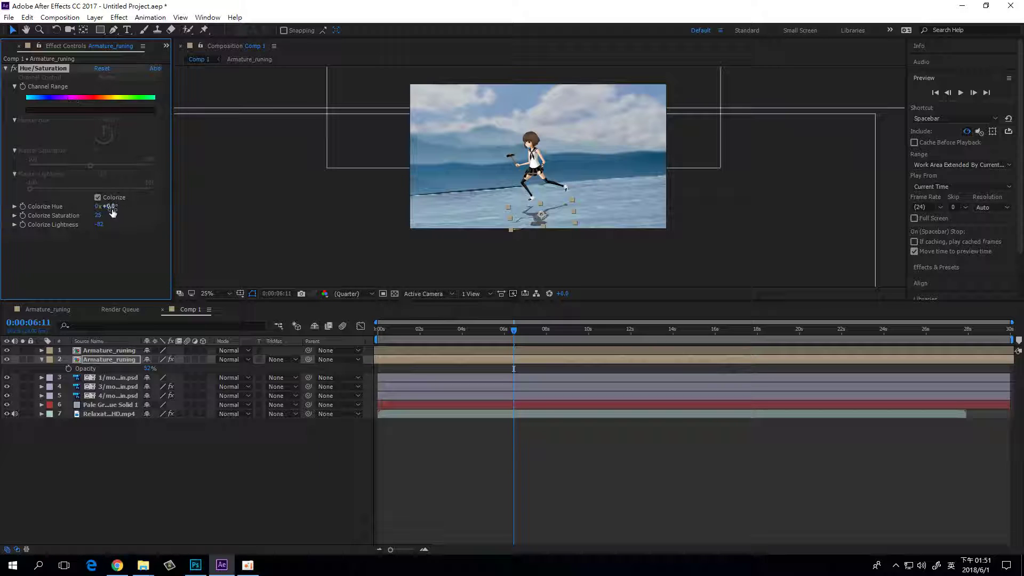
pyautogui.moveTo(112, 215); pyautogui.dragTo(100, 215)
pyautogui.write('40')
pyautogui.press('Return')
pyautogui.moveTo(111, 210); pyautogui.dragTo(136, 207)
pyautogui.moveTo(228, 206); pyautogui.dragTo(213, 206)
pyautogui.moveTo(235, 210); pyautogui.dragTo(526, 203)
# Step: Refine the shadow's colorize settings to hue about 231°, saturation 100 and lightness -85
pyautogui.scroll(2, 526, 203)
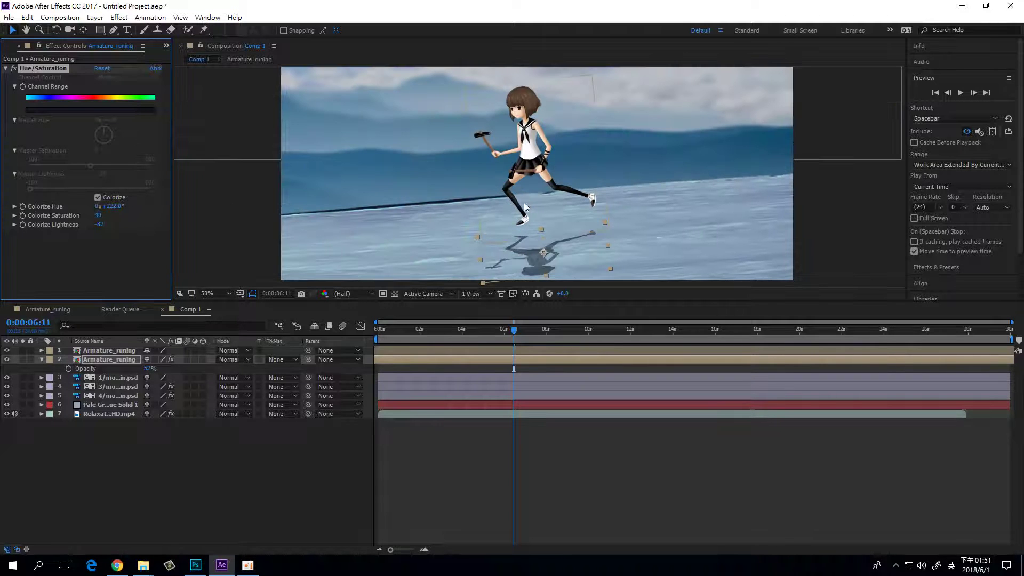
pyautogui.moveTo(104, 224); pyautogui.dragTo(93, 224)
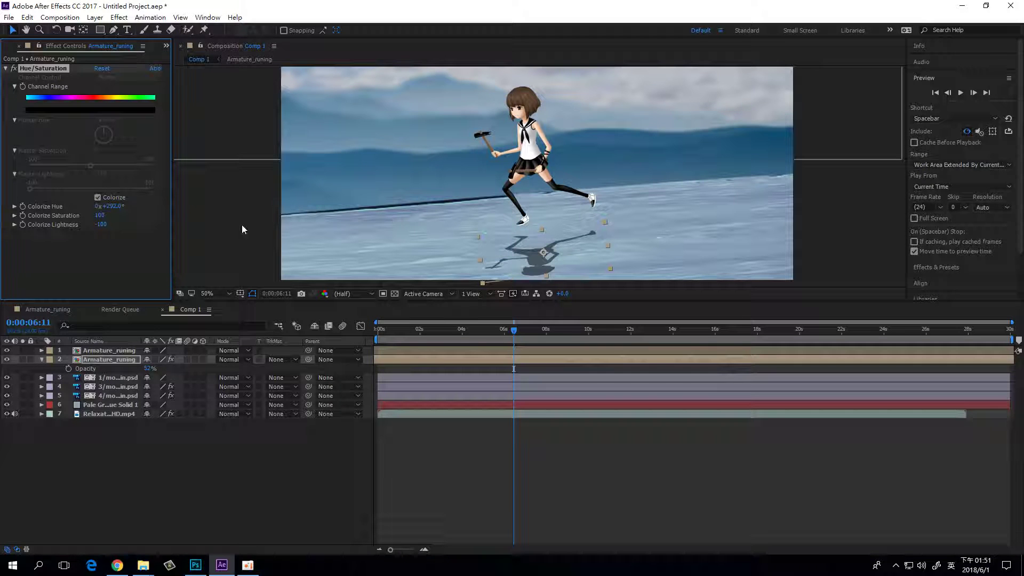
pyautogui.moveTo(101, 224); pyautogui.dragTo(76, 204)
# Step: Set the shadow layer's blending mode to Multiply and its Opacity to 40%
pyautogui.press(',')
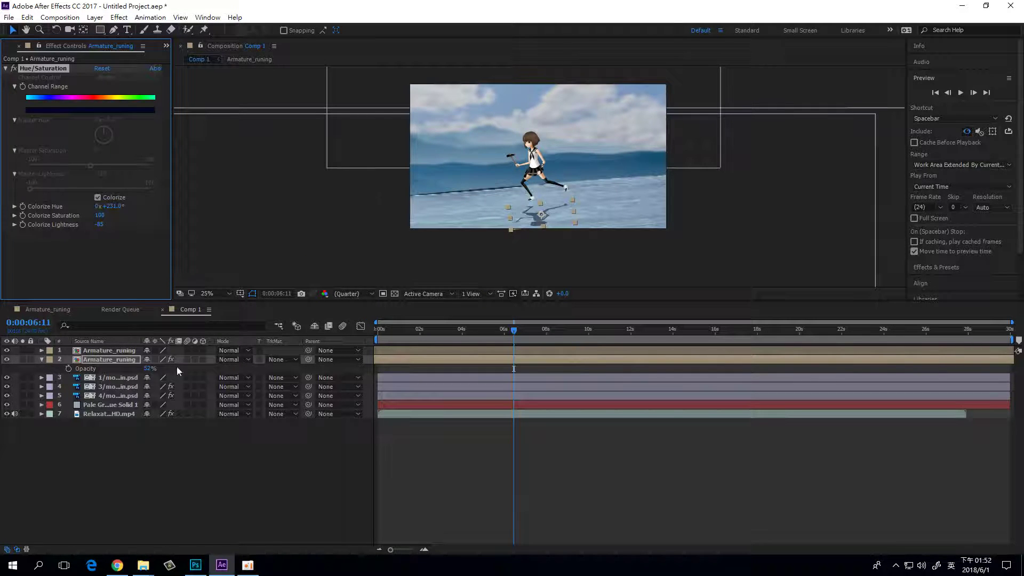
pyautogui.click(290, 359)
pyautogui.click(231, 360)
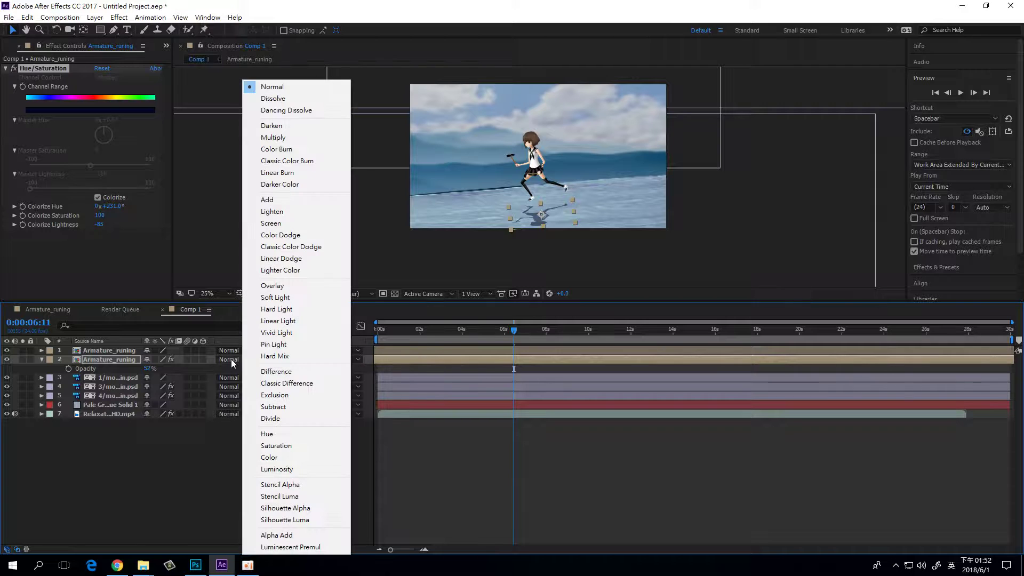
pyautogui.click(287, 139)
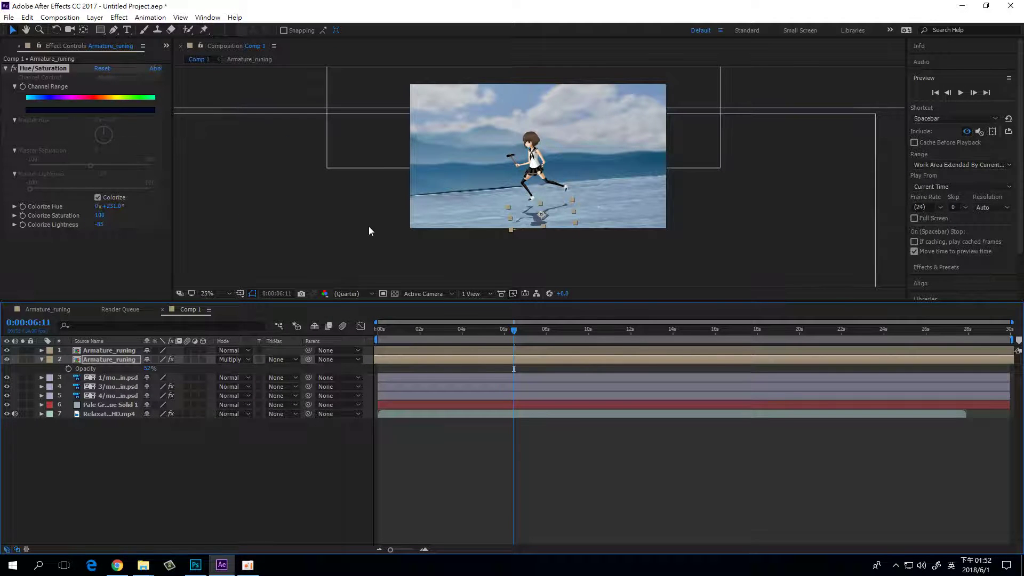
pyautogui.press('.')
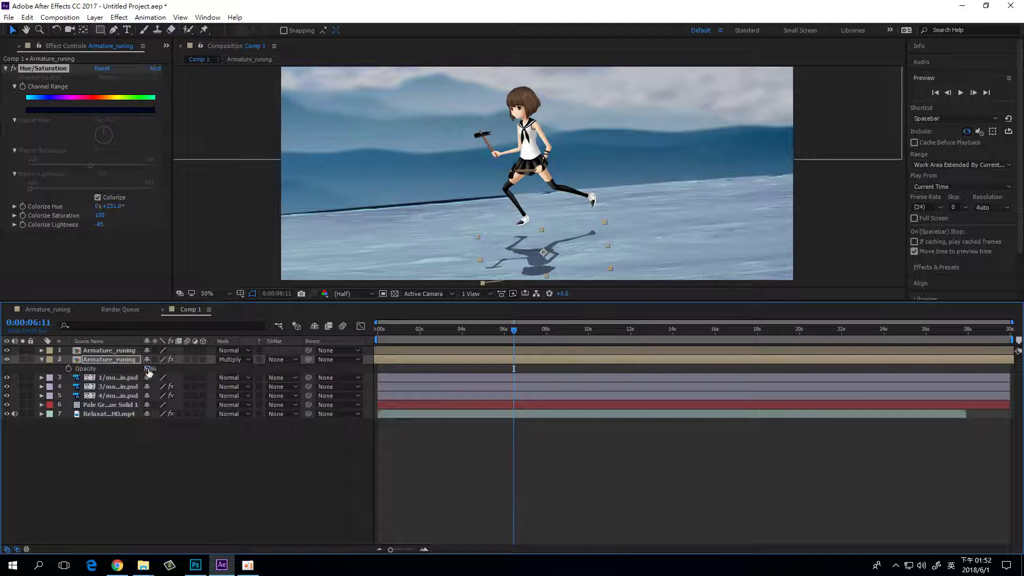
pyautogui.moveTo(146, 369); pyautogui.dragTo(144, 369)
pyautogui.click(122, 377)
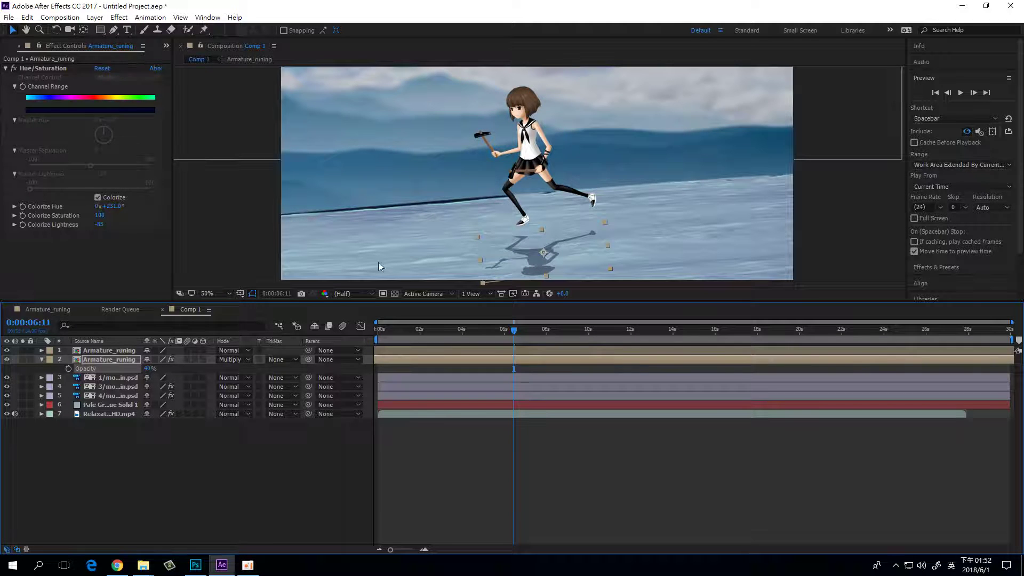
# Step: Apply a Camera Lens Blur effect to the 1/mountain.psd foreground layer, with the playhead at 0:00:00:00
pyautogui.press(',')
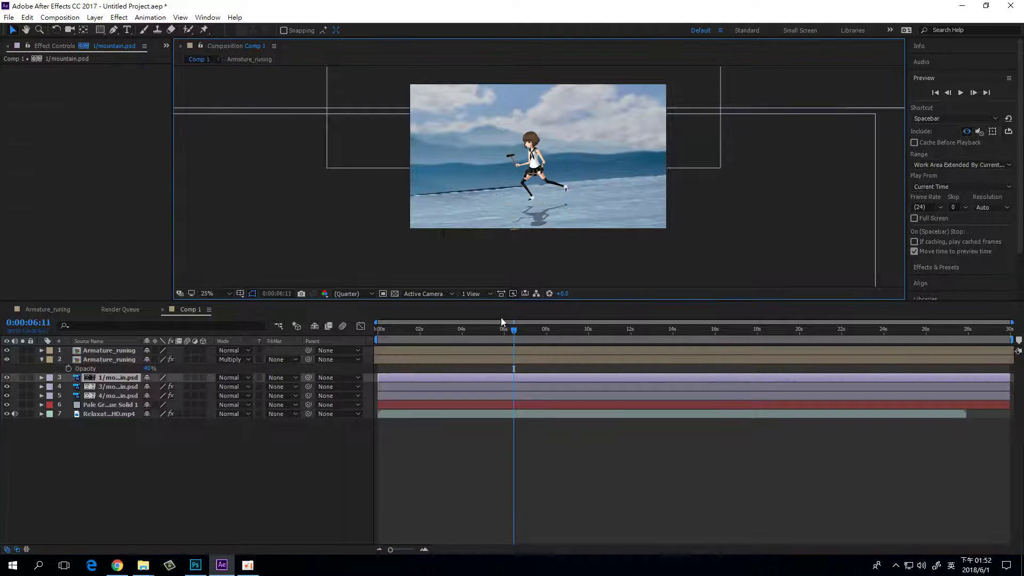
pyautogui.moveTo(512, 330); pyautogui.dragTo(367, 313)
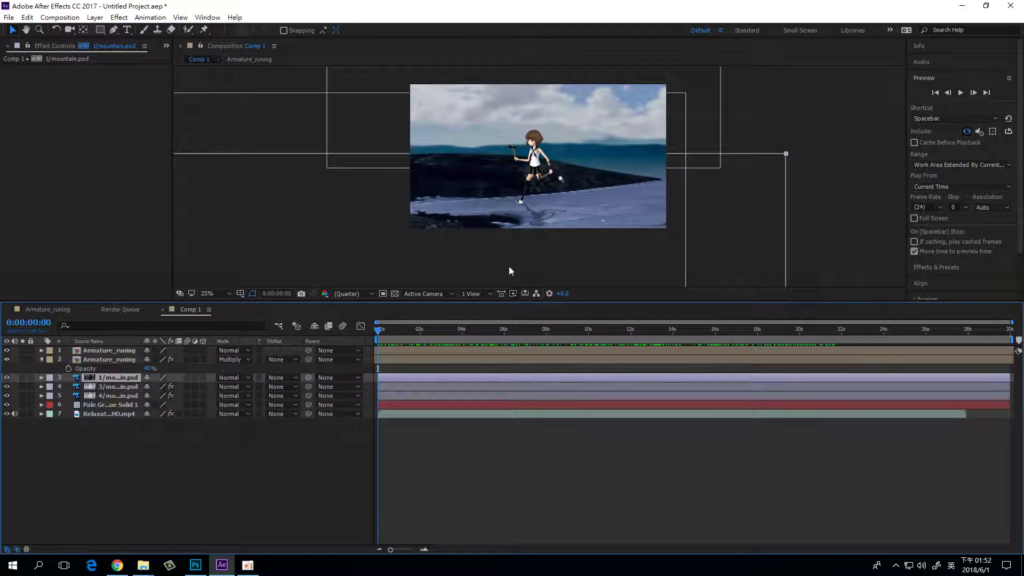
pyautogui.press('.')
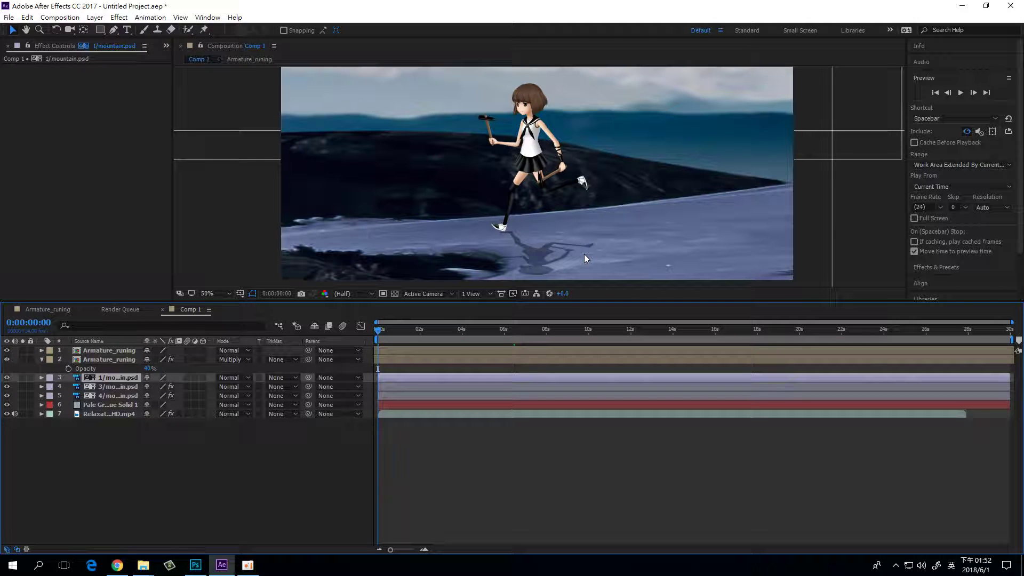
pyautogui.rightClick(107, 379)
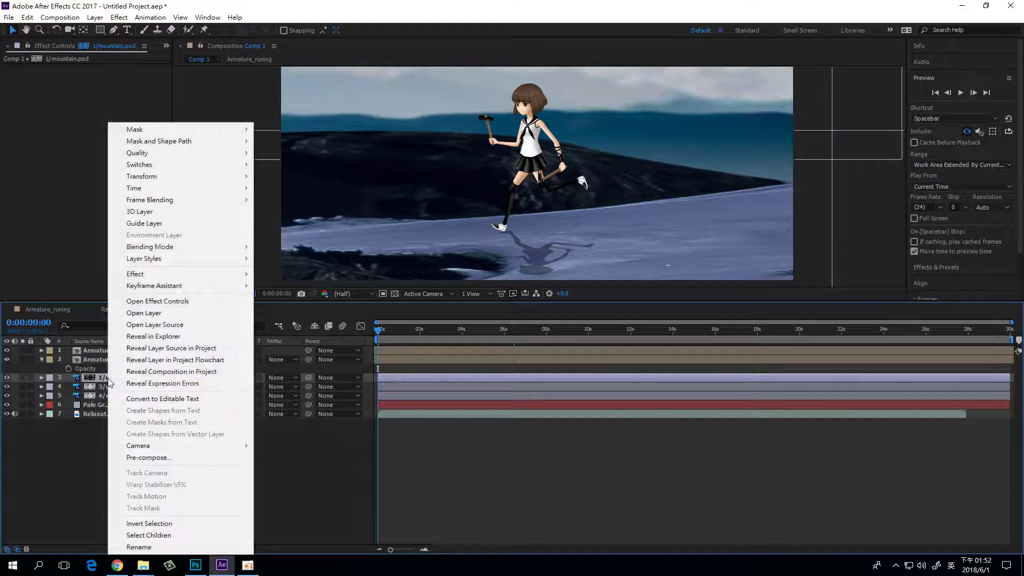
pyautogui.moveTo(188, 275)
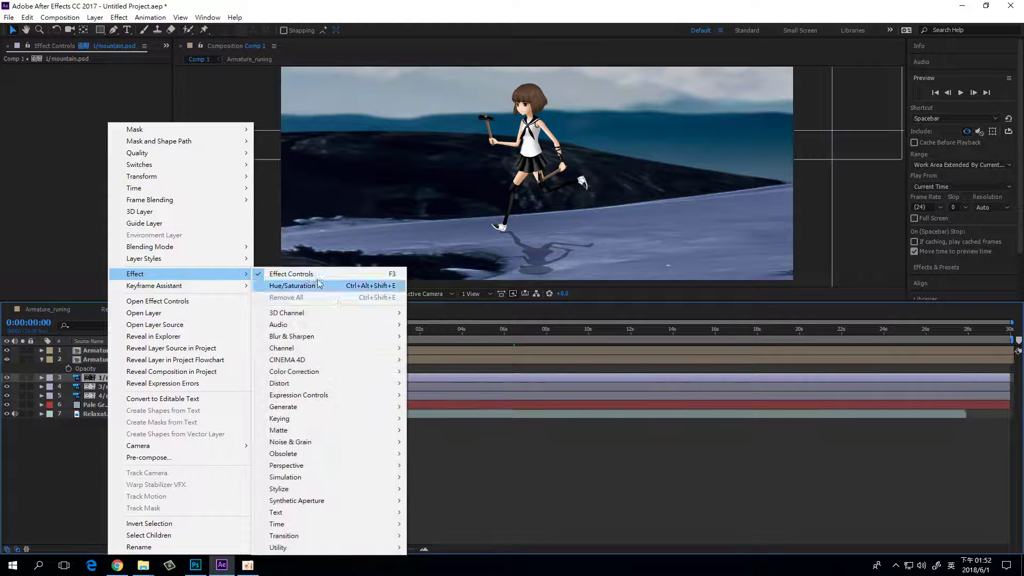
pyautogui.moveTo(342, 338)
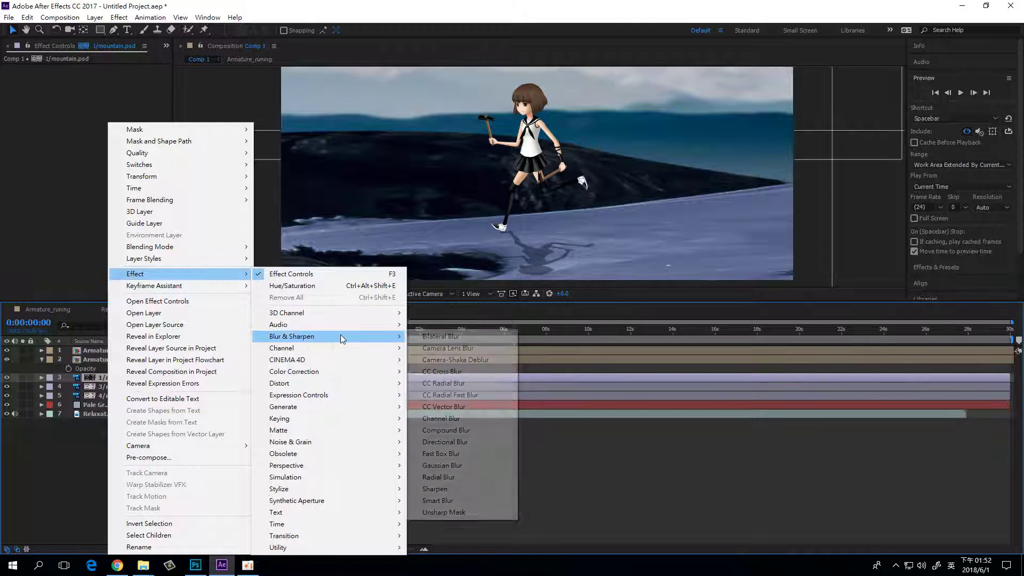
pyautogui.click(465, 350)
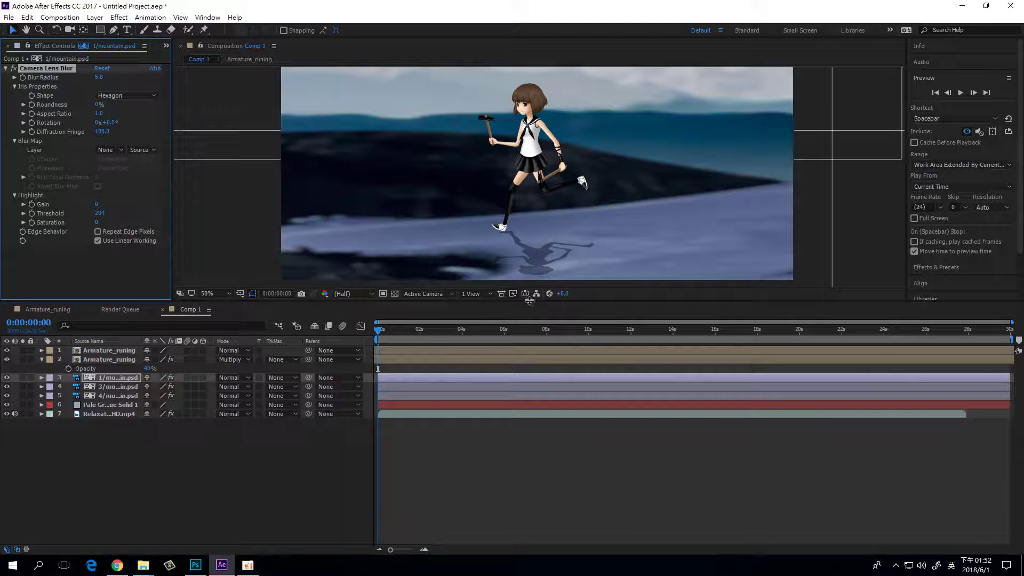
# Step: Set the Camera Lens Blur radius on the 1/mountain.psd layer to 3 and check frames up to 0:00:14:00
pyautogui.moveTo(376, 329); pyautogui.dragTo(449, 331)
pyautogui.scroll(-2, 578, 220)
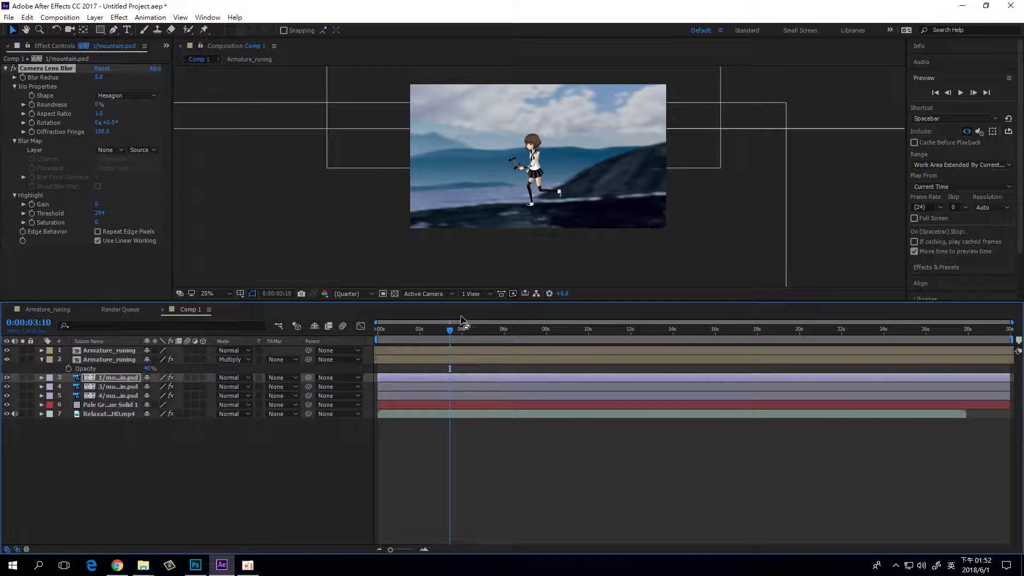
pyautogui.moveTo(450, 329); pyautogui.dragTo(545, 330)
pyautogui.click(100, 78)
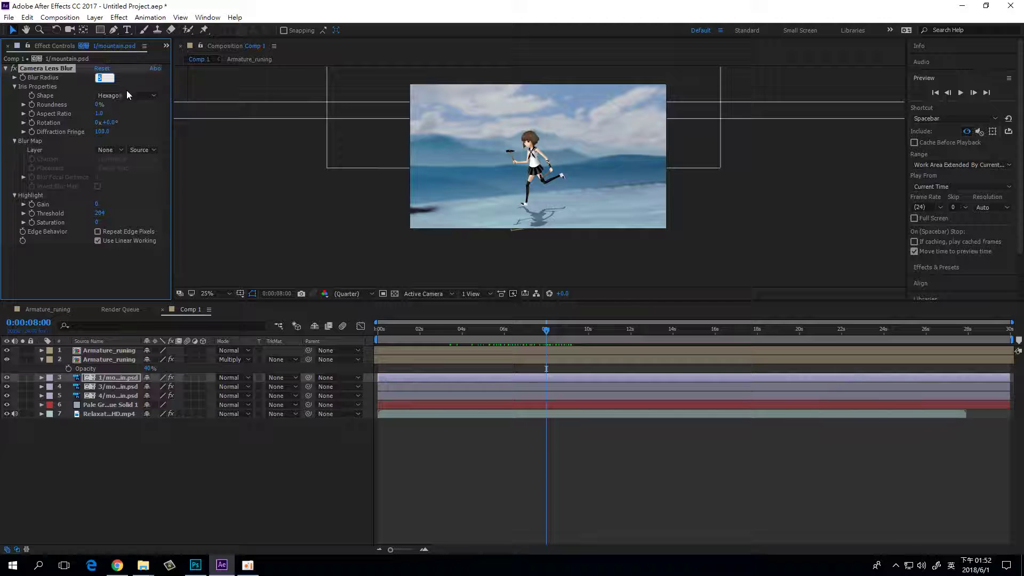
pyautogui.write('3')
pyautogui.press('Return')
pyautogui.moveTo(548, 334); pyautogui.dragTo(673, 324)
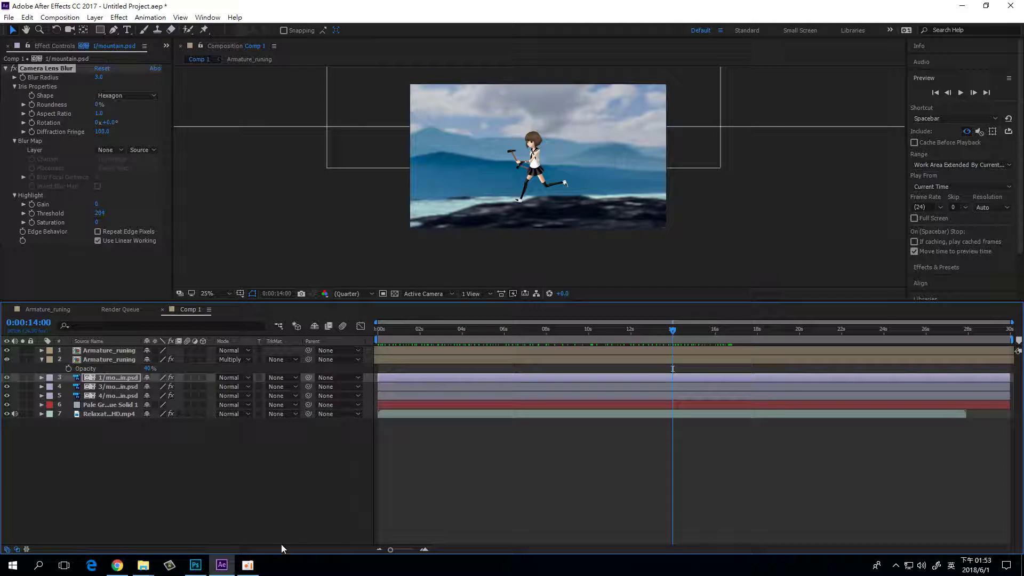
# Step: Import the video Full HD Green Screen Rain Fall Effects Free from the DBtoAE folder into the project
pyautogui.click(165, 47)
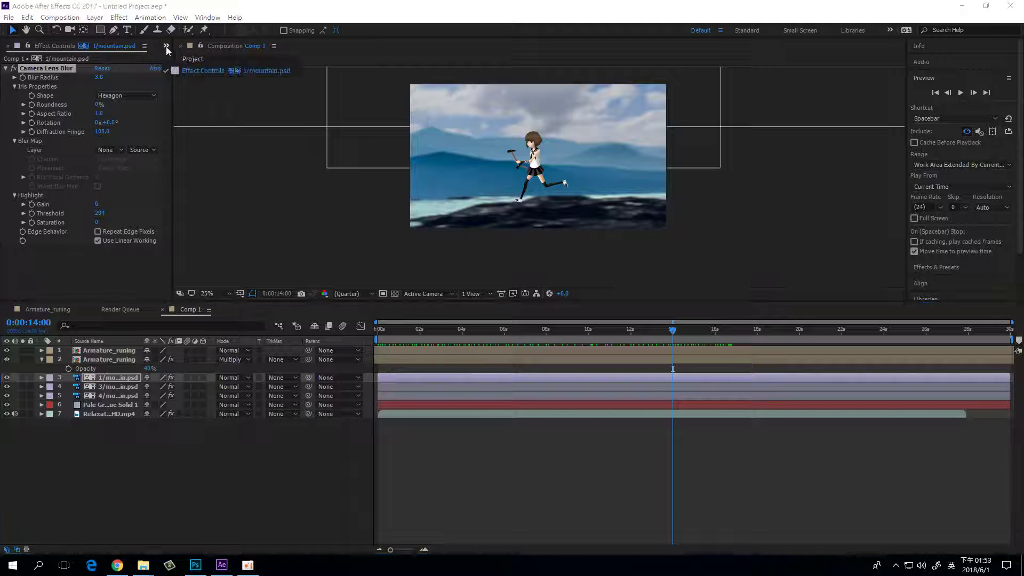
pyautogui.click(178, 60)
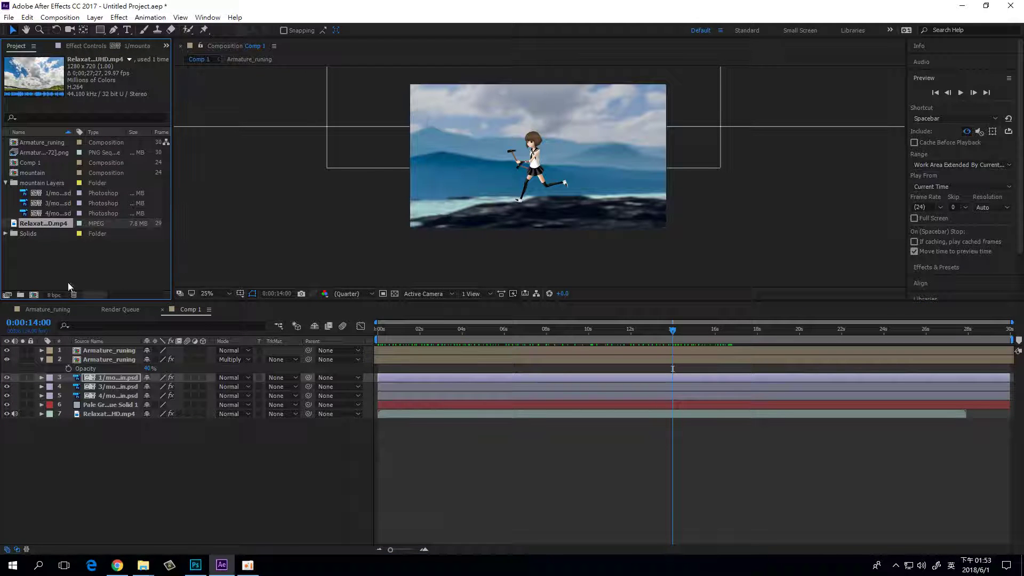
pyautogui.moveTo(143, 565)
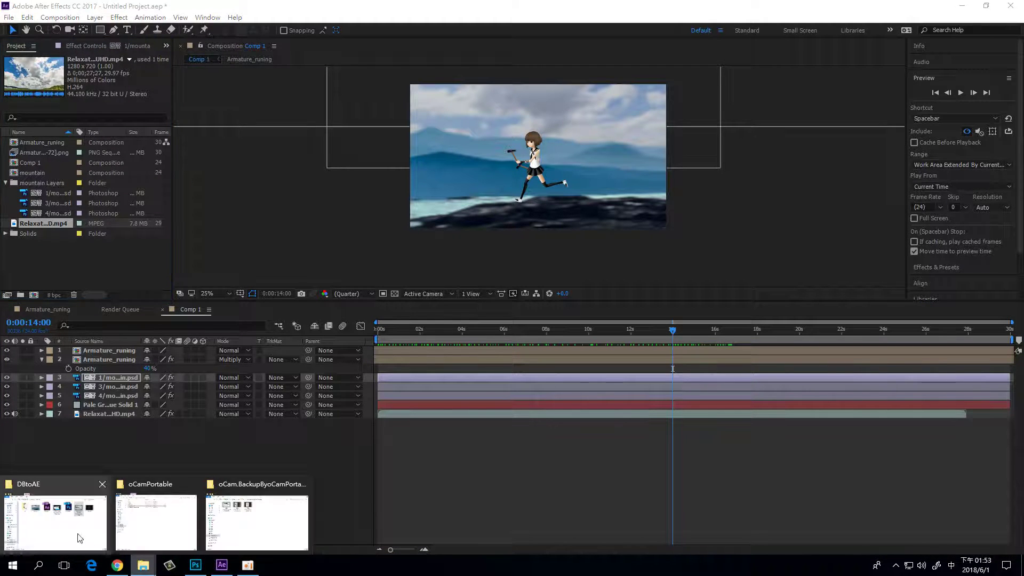
pyautogui.click(90, 538)
pyautogui.click(622, 291)
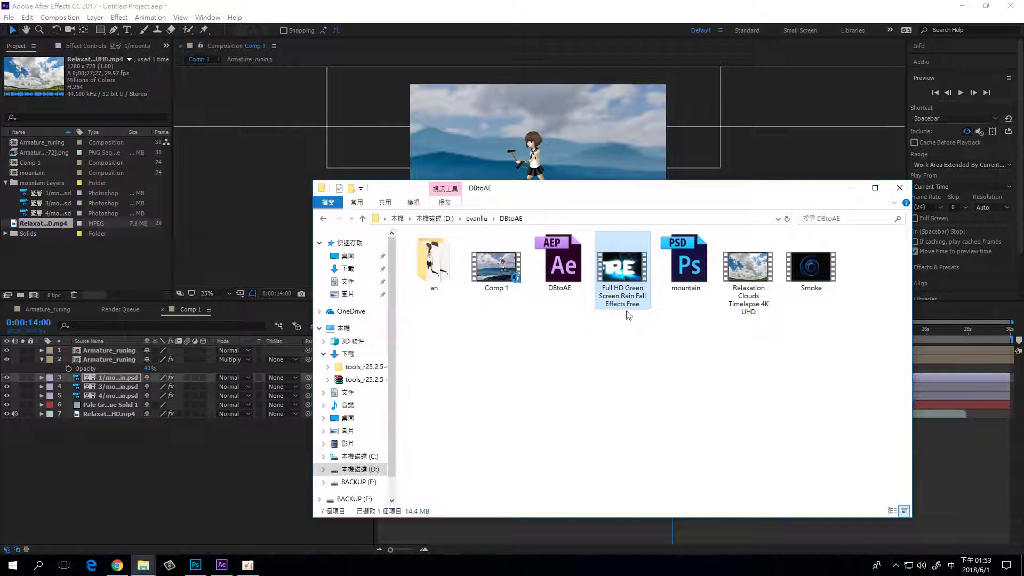
pyautogui.moveTo(625, 271); pyautogui.dragTo(105, 280)
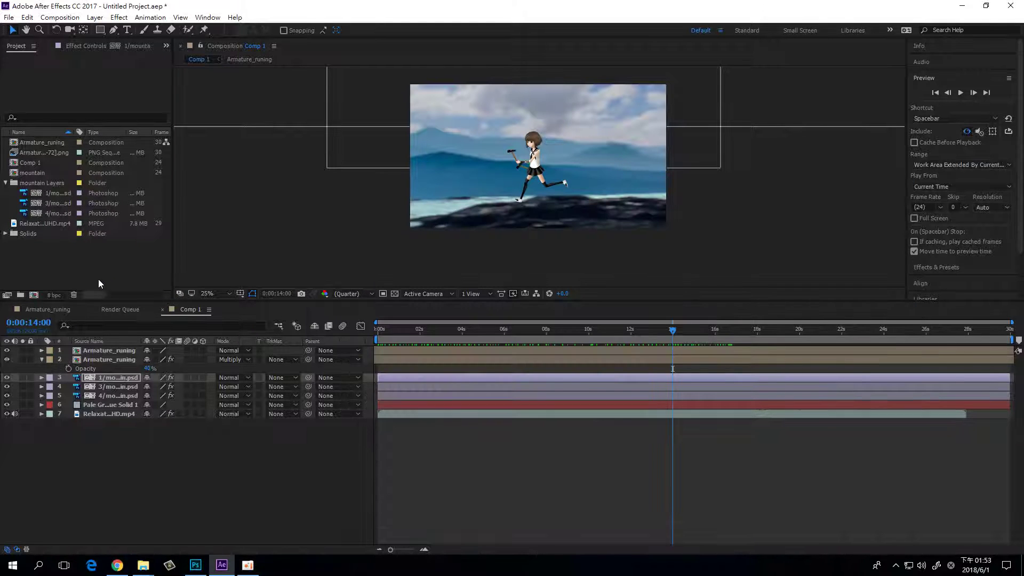
pyautogui.click(99, 280)
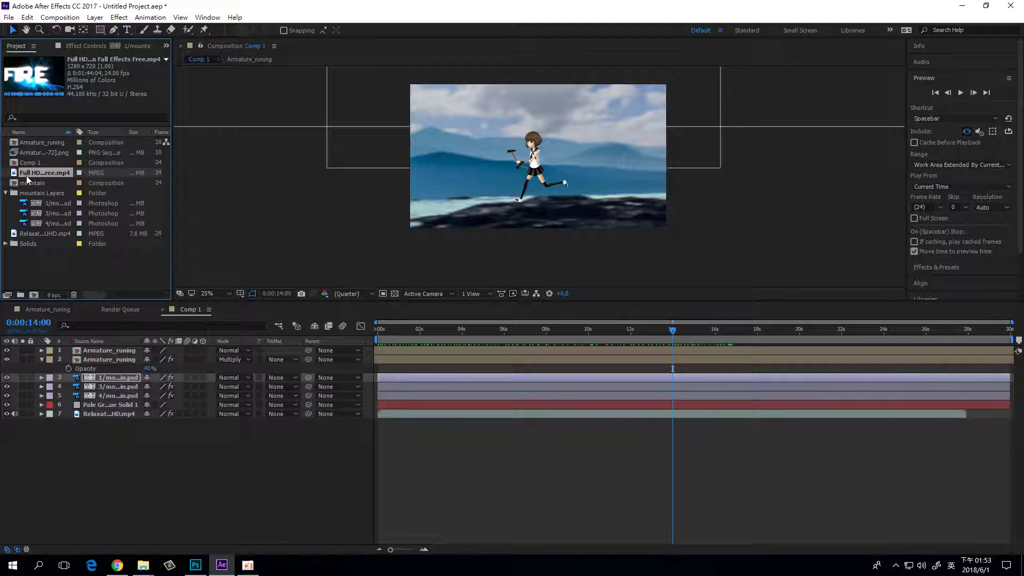
# Step: Add the green screen rain video as the topmost layer of Comp 1 and enlarge it to cover the whole frame
pyautogui.moveTo(31, 173); pyautogui.dragTo(91, 233)
pyautogui.moveTo(120, 341); pyautogui.dragTo(122, 348)
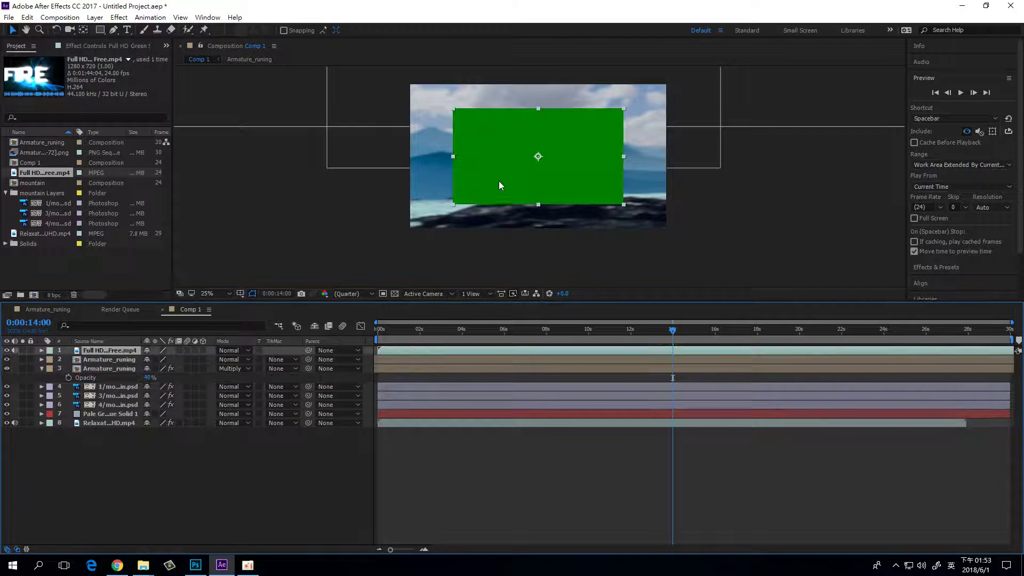
pyautogui.moveTo(500, 185); pyautogui.dragTo(467, 180)
pyautogui.moveTo(591, 202); pyautogui.dragTo(632, 210)
# Step: Shift the rain layer earlier in time so its green screen footage replaces the intro at 0:00:00:00
pyautogui.moveTo(670, 330); pyautogui.dragTo(334, 324)
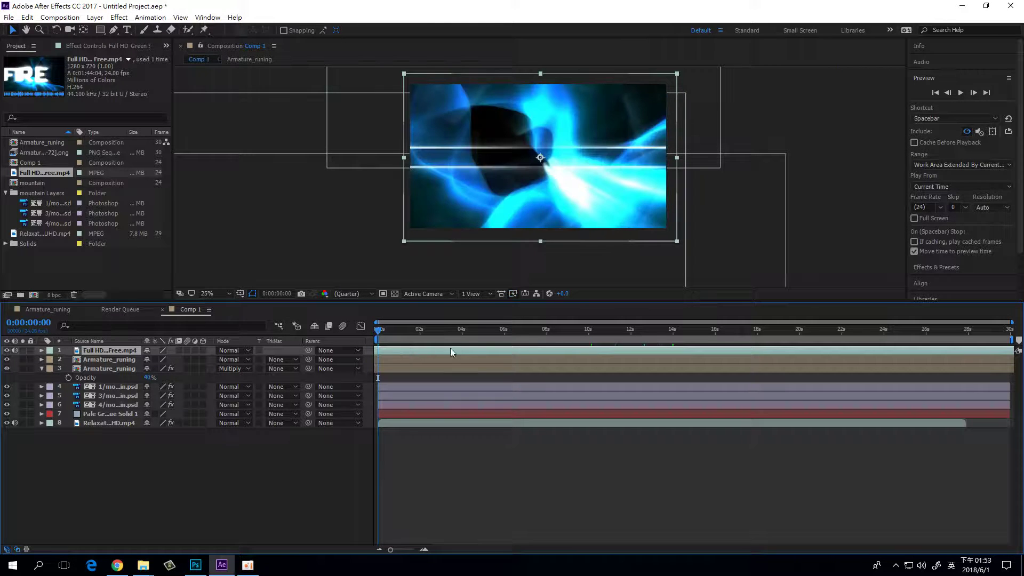
pyautogui.moveTo(492, 350); pyautogui.dragTo(413, 350)
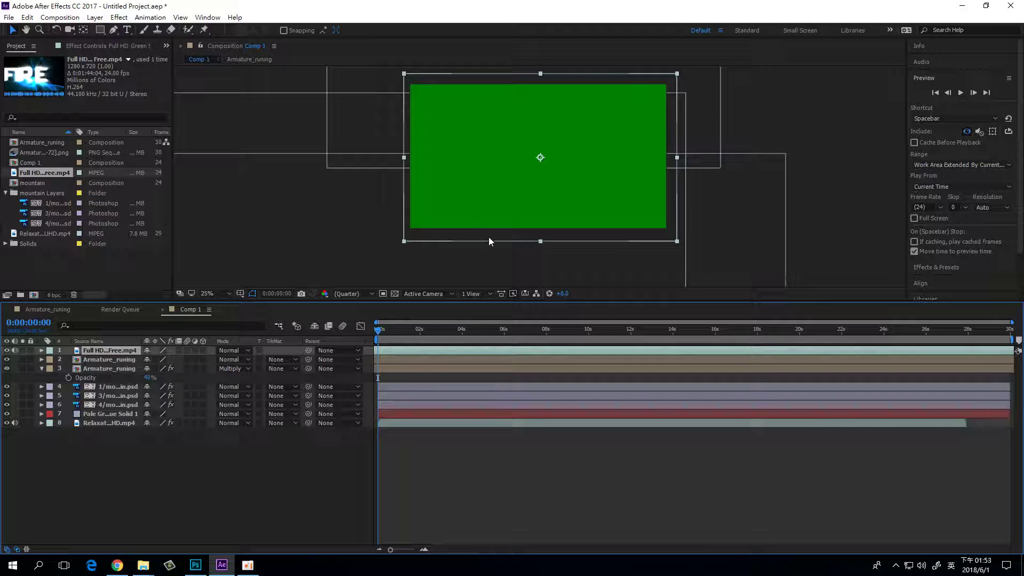
pyautogui.moveTo(559, 350); pyautogui.dragTo(524, 350)
# Step: Apply Keylight (1.2) to the rain layer and sample the footage's green as the Screen Colour
pyautogui.rightClick(107, 353)
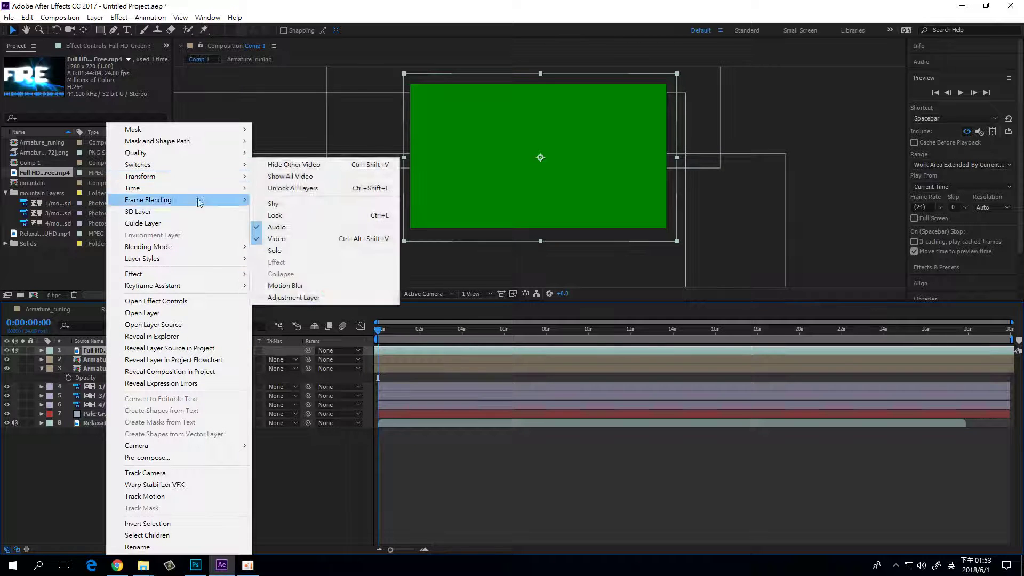
pyautogui.moveTo(213, 275)
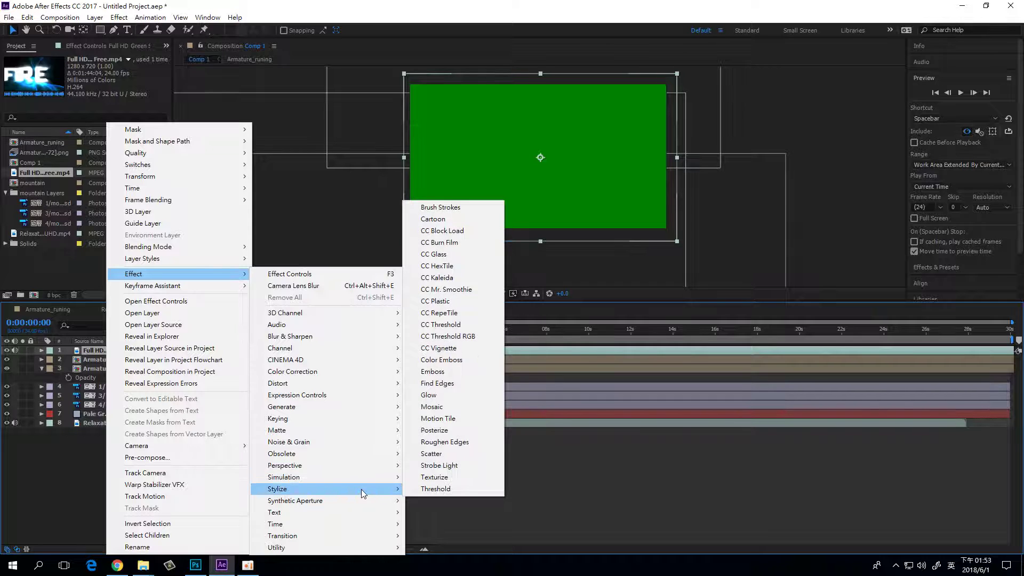
pyautogui.moveTo(362, 422)
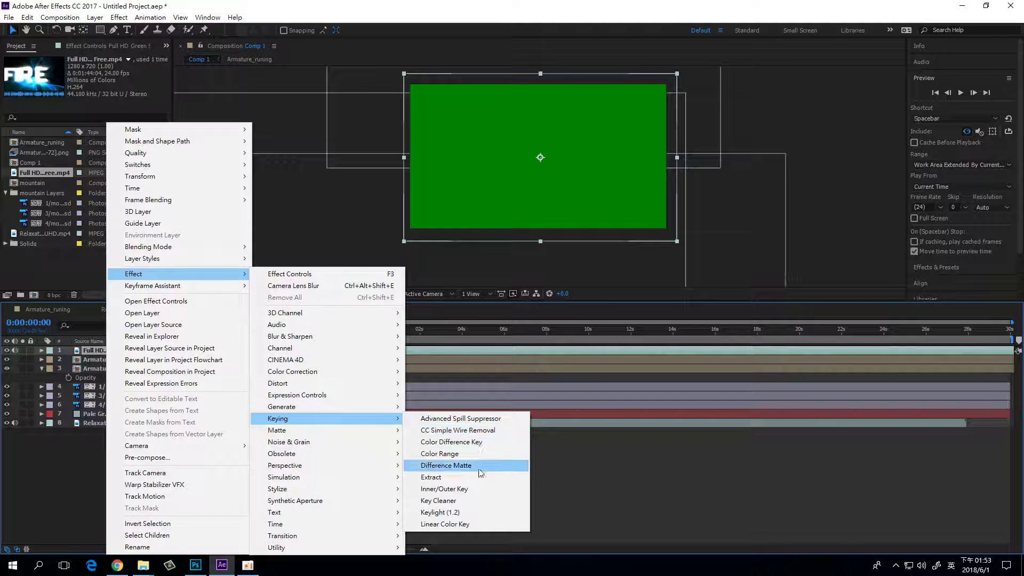
pyautogui.click(469, 512)
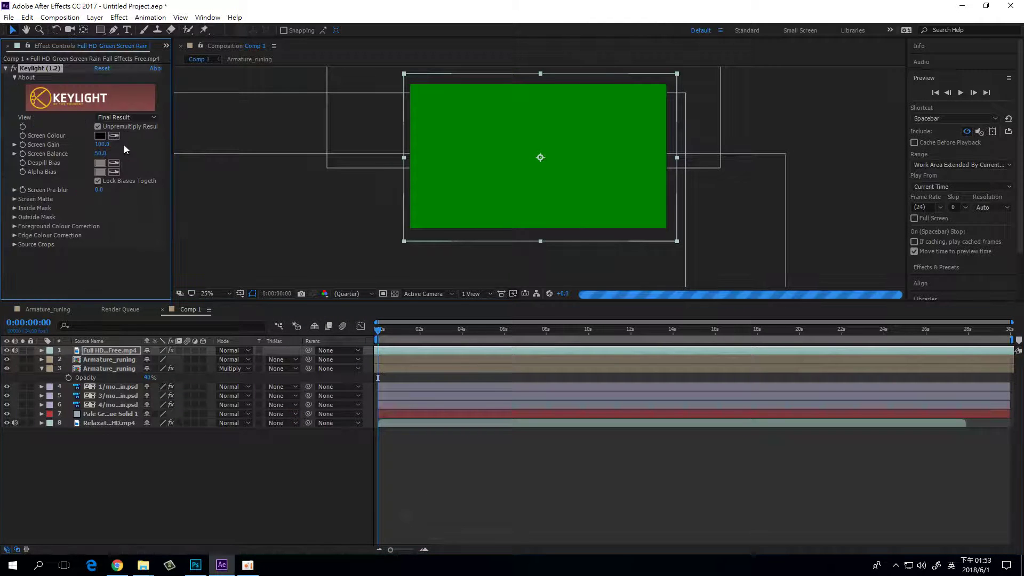
pyautogui.click(114, 136)
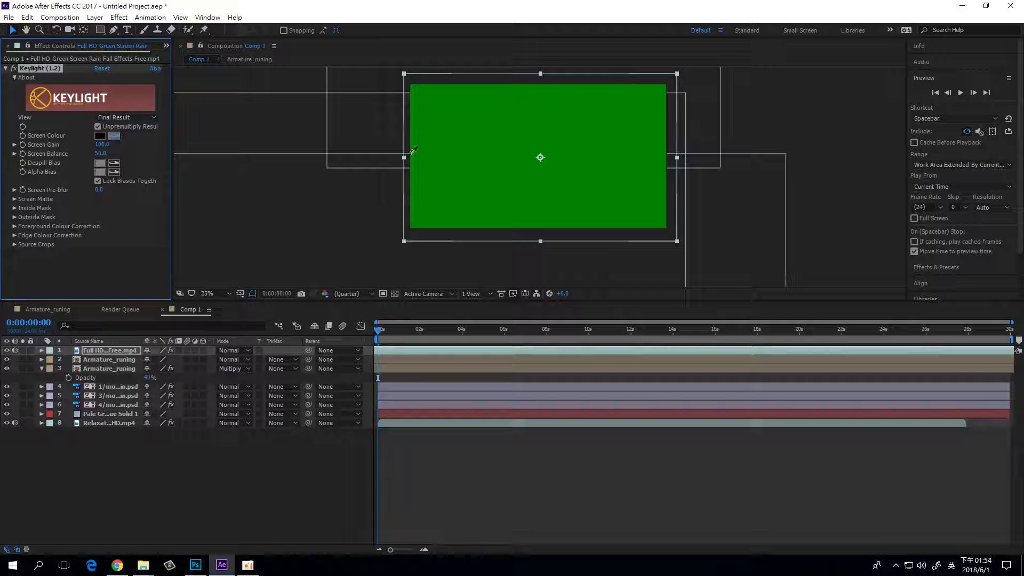
pyautogui.click(432, 126)
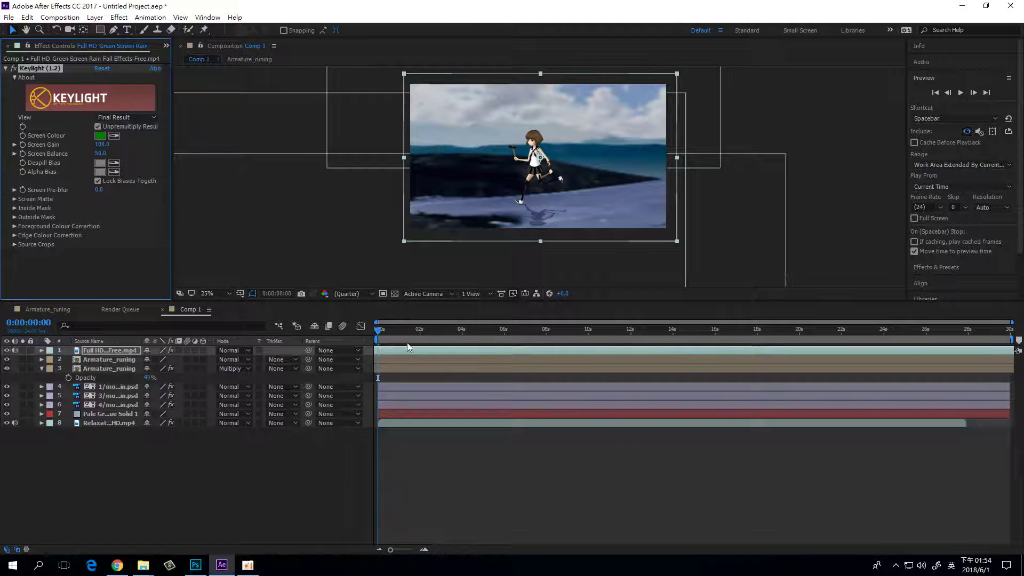
# Step: Shift the rain layer further back in time and scale it up well beyond the frame edges
pyautogui.moveTo(378, 333); pyautogui.dragTo(516, 333)
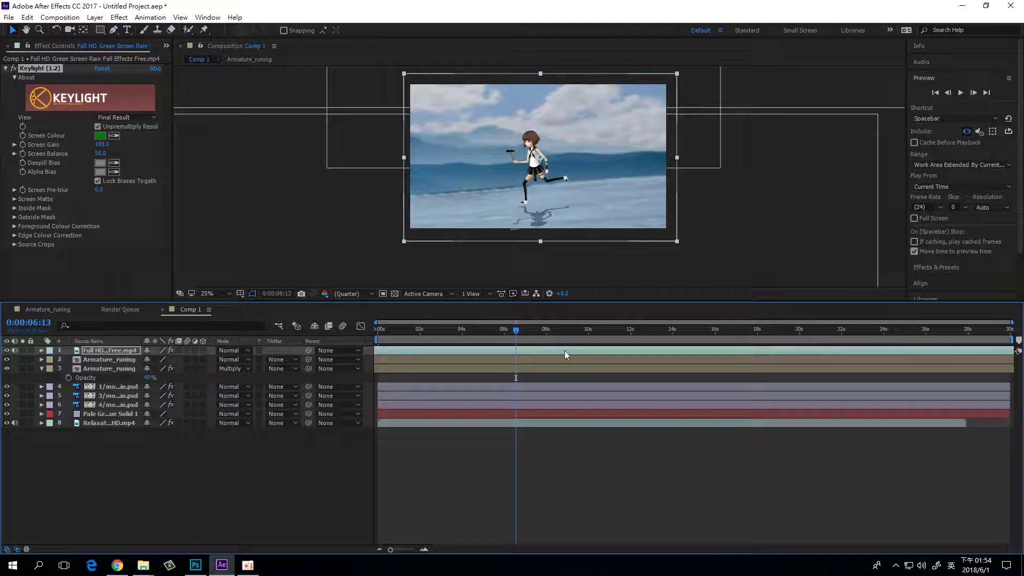
pyautogui.moveTo(575, 352); pyautogui.dragTo(398, 344)
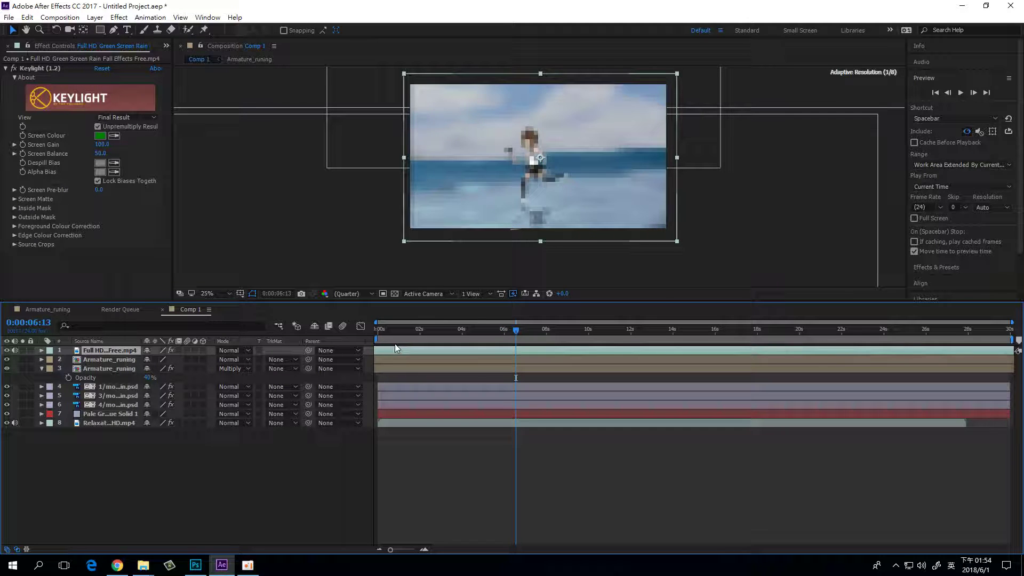
pyautogui.moveTo(622, 350); pyautogui.dragTo(510, 350)
pyautogui.moveTo(680, 245); pyautogui.dragTo(732, 279)
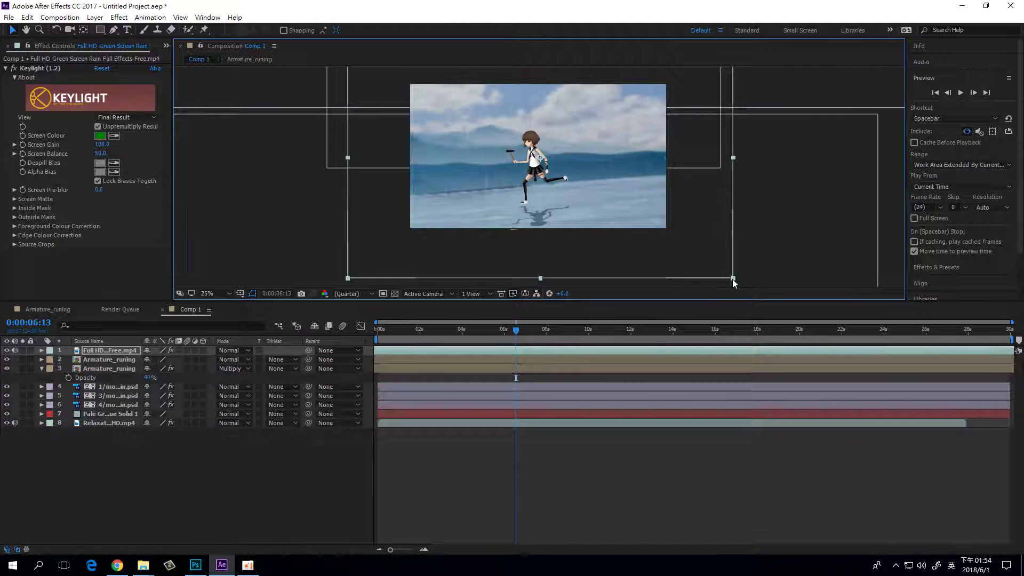
# Step: Set the rain layer's Rotation to -9° so the rain falls at a slant
pyautogui.moveTo(518, 331)
pyautogui.mouseDown()
pyautogui.moveTo(458, 331)
pyautogui.moveTo(529, 329)
pyautogui.mouseUp()
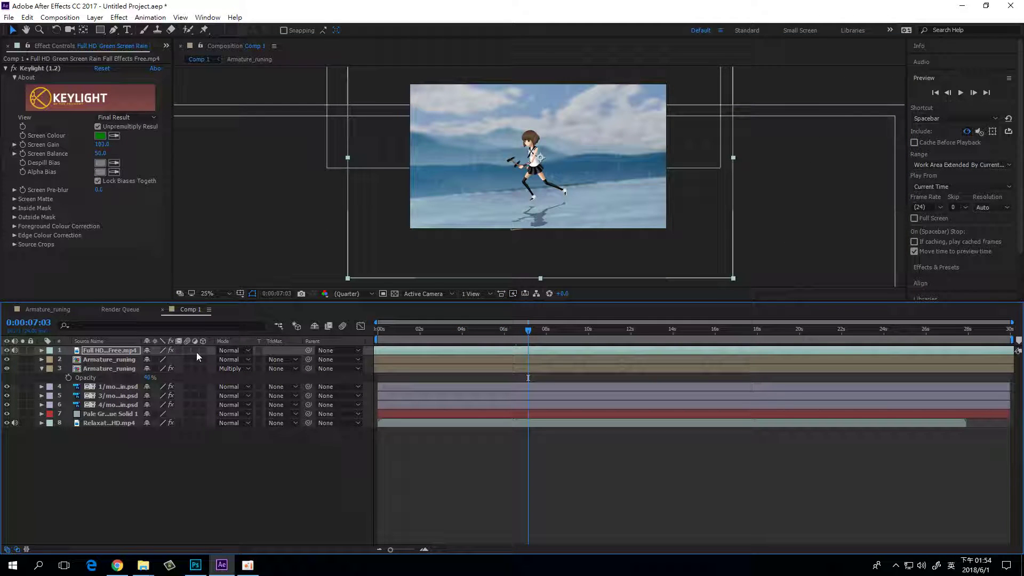
pyautogui.click(121, 351)
pyautogui.press('r')
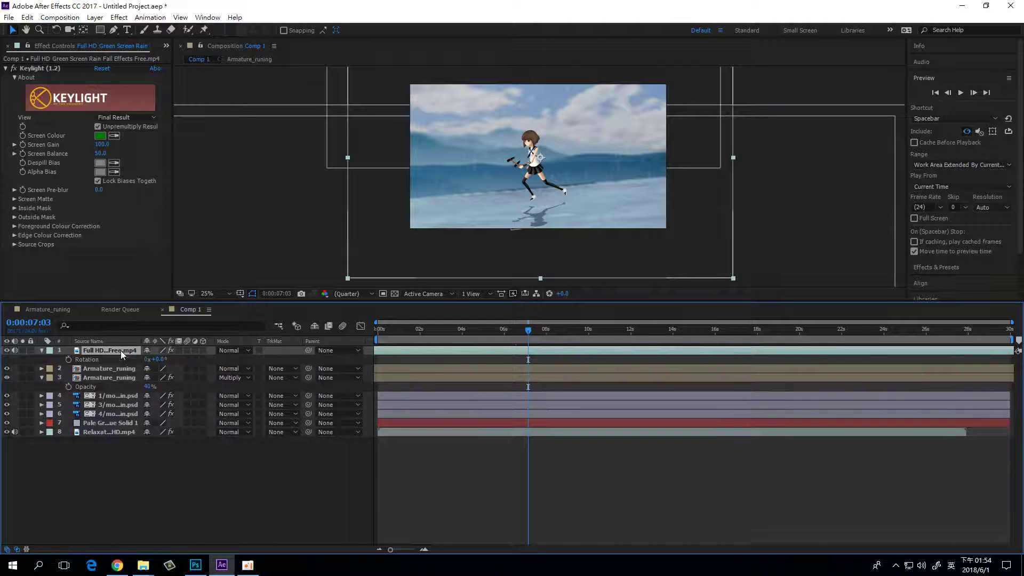
pyautogui.moveTo(149, 358); pyautogui.dragTo(155, 361)
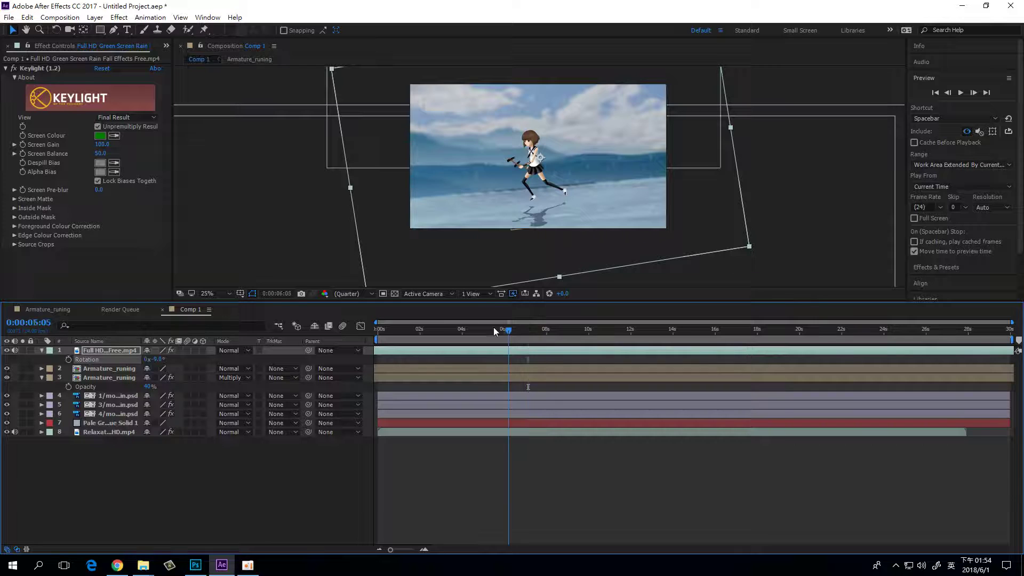
# Step: Preview the full composition with rain from 0:00:00:00, stop near the end and restart playback
pyautogui.moveTo(529, 335); pyautogui.dragTo(507, 335)
pyautogui.press('Home')
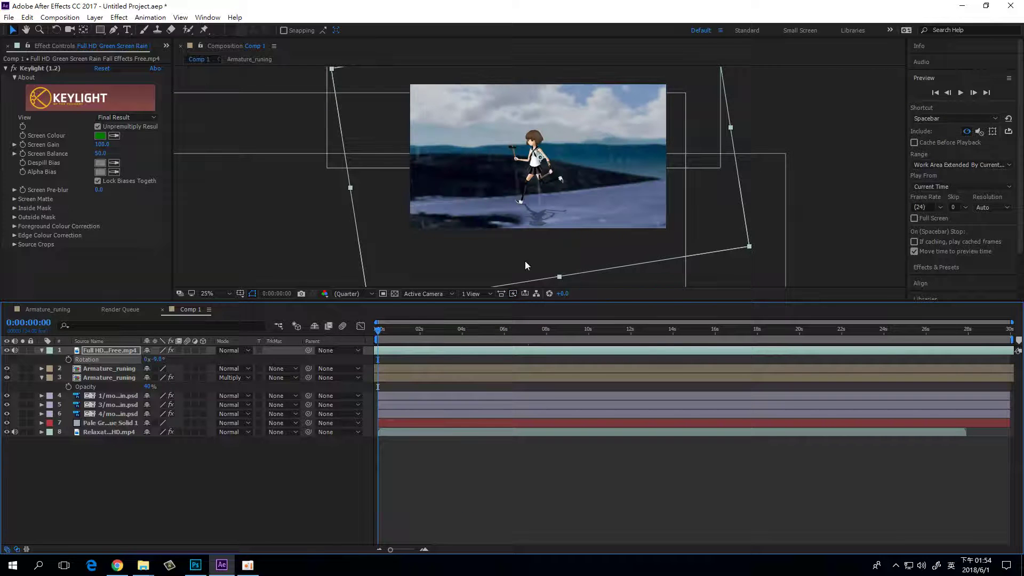
pyautogui.click(960, 94)
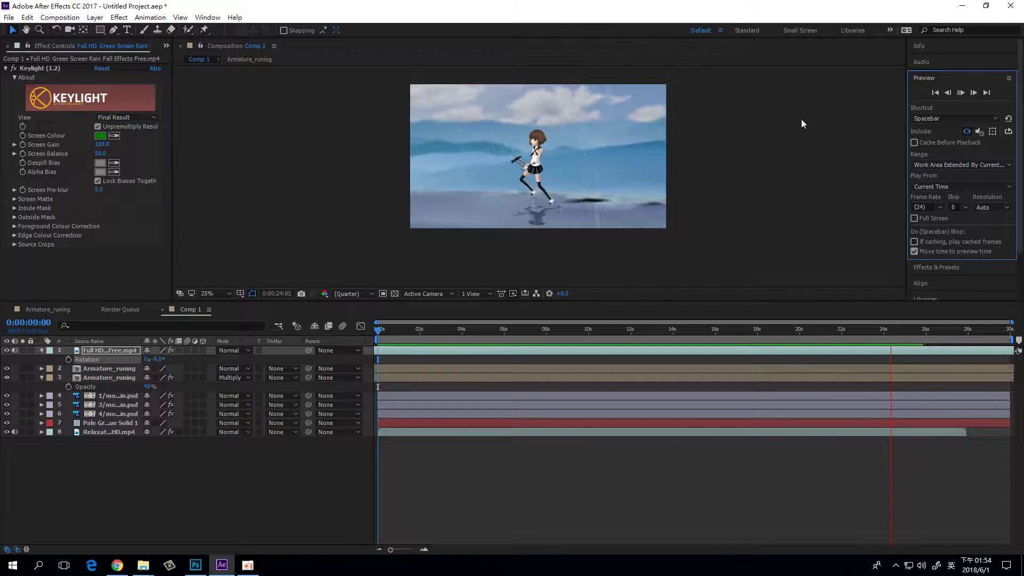
pyautogui.click(962, 93)
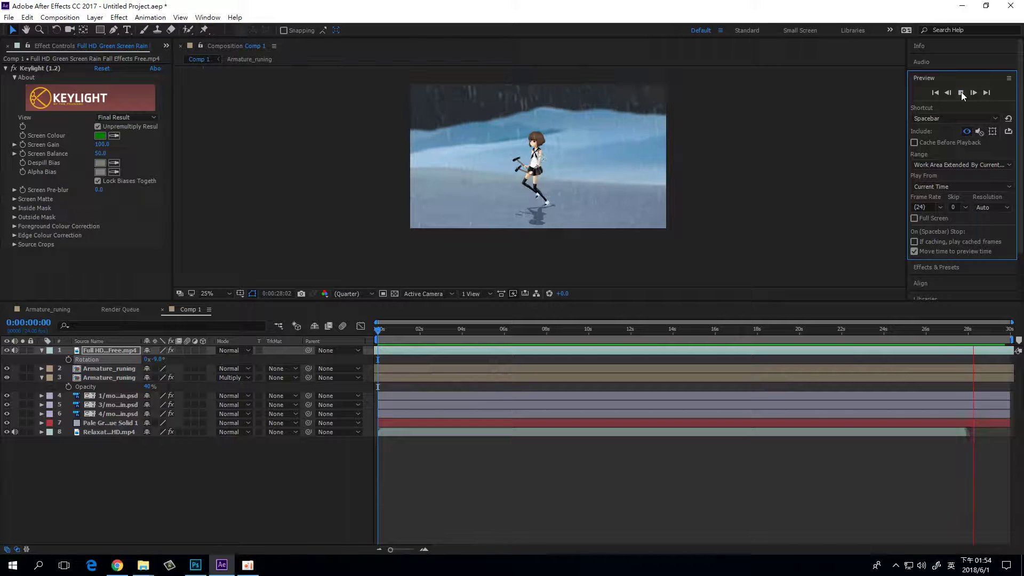
pyautogui.click(961, 93)
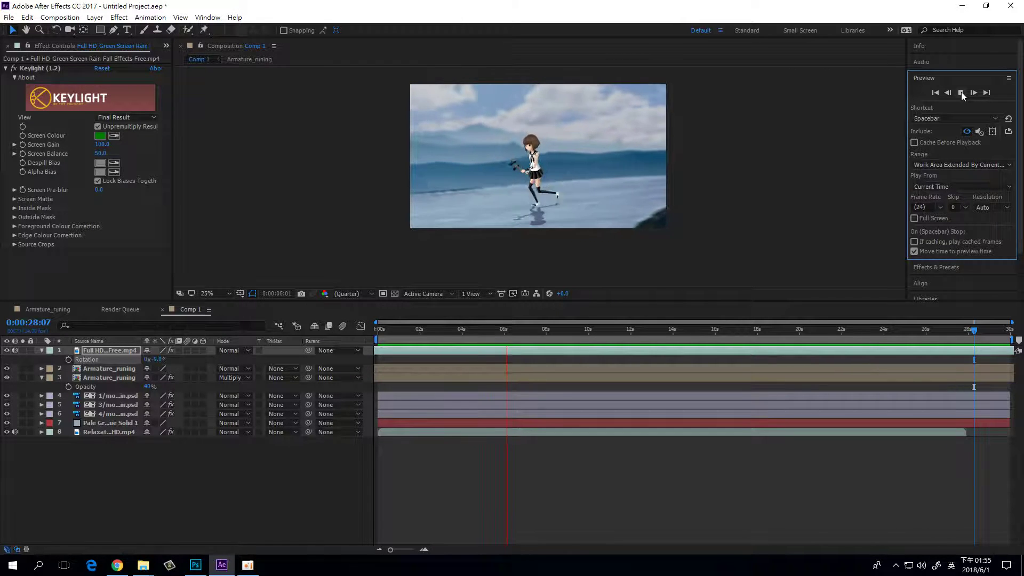
# Step: Stop the preview and time-stretch the Relaxation Clouds Timelapse layer to a new duration of 0:00:50:22
pyautogui.click(961, 92)
pyautogui.moveTo(516, 332); pyautogui.dragTo(641, 325)
pyautogui.click(421, 351)
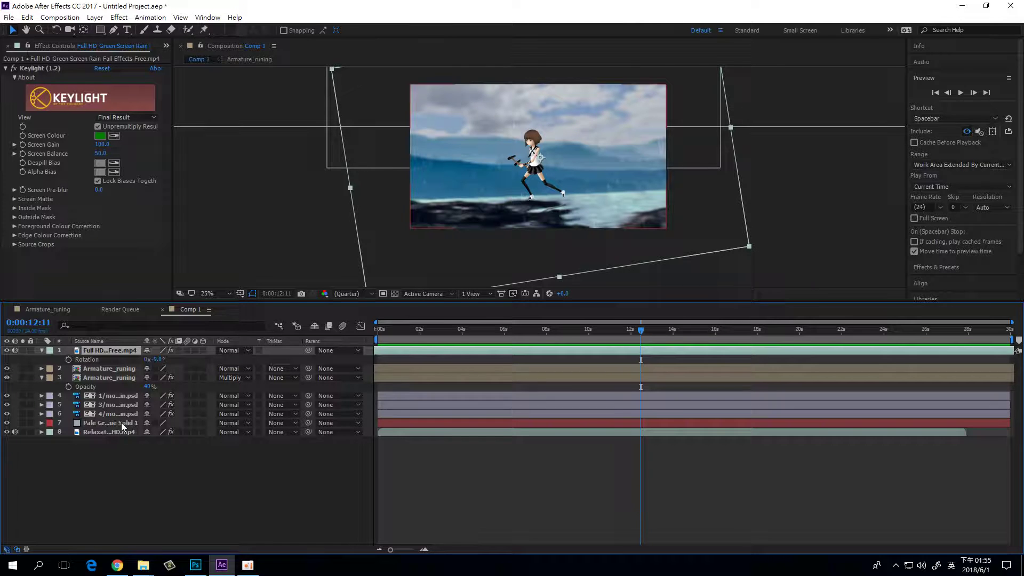
pyautogui.click(422, 431)
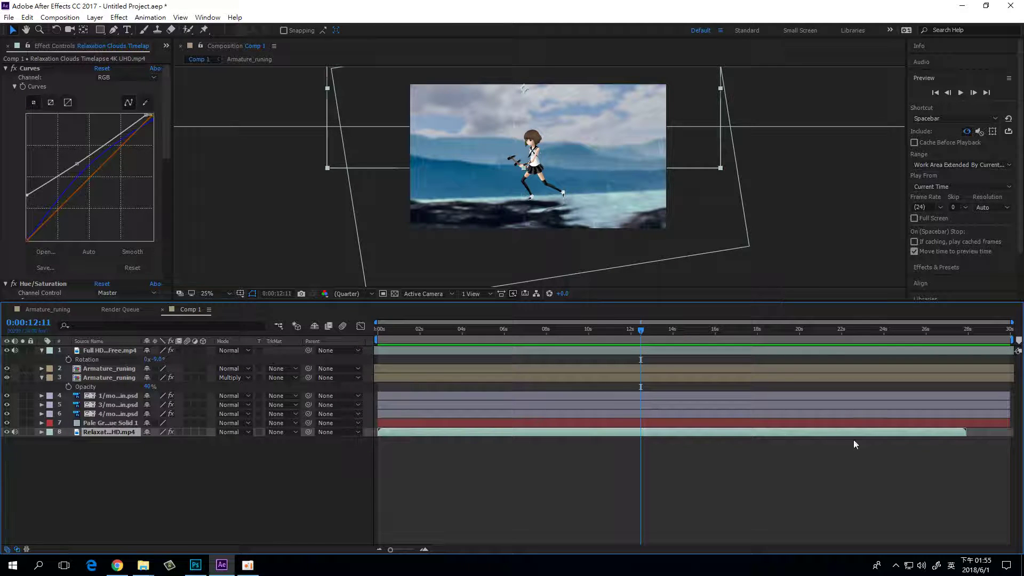
pyautogui.rightClick(626, 431)
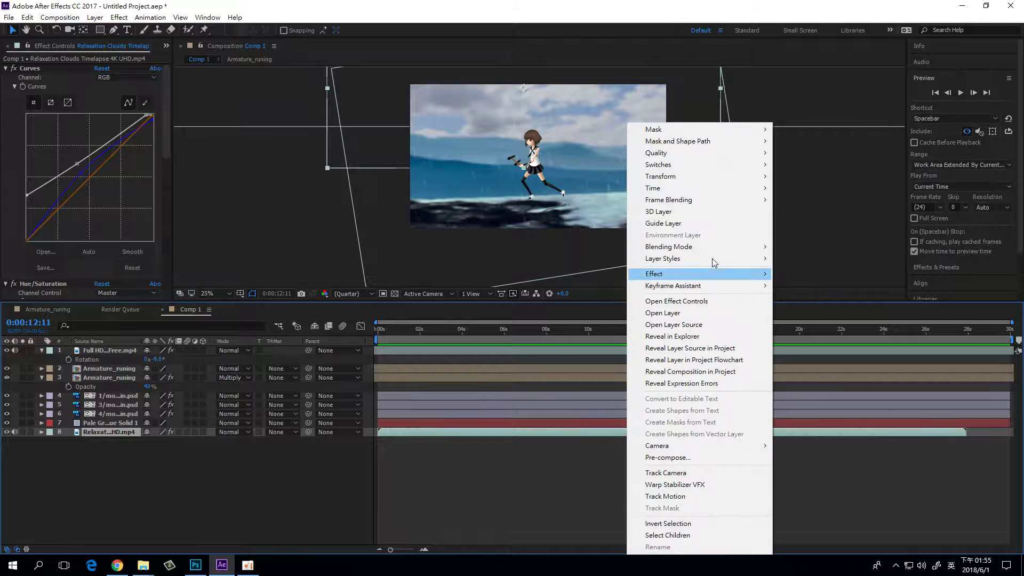
pyautogui.moveTo(720, 194)
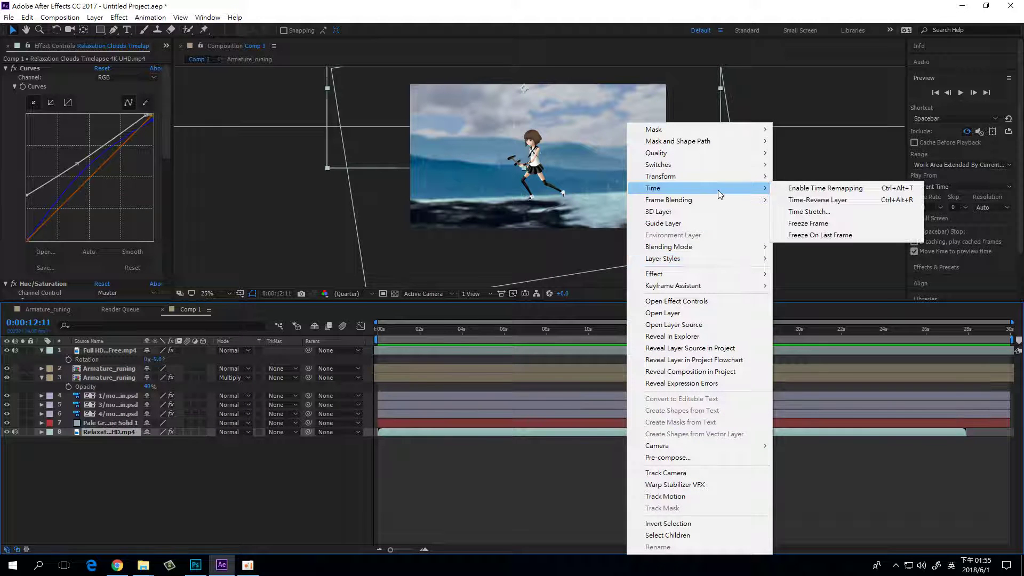
pyautogui.click(832, 211)
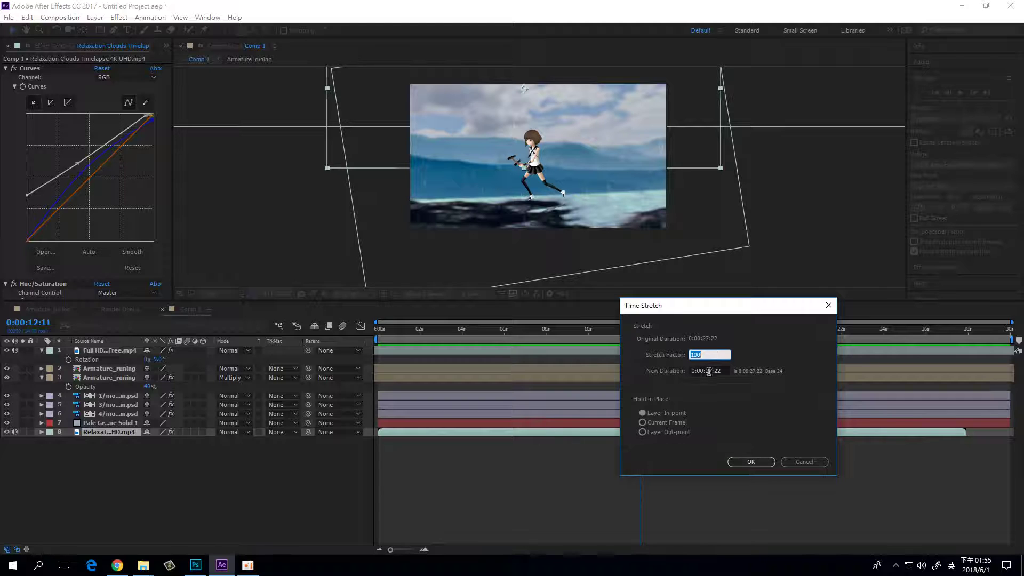
pyautogui.click(711, 371)
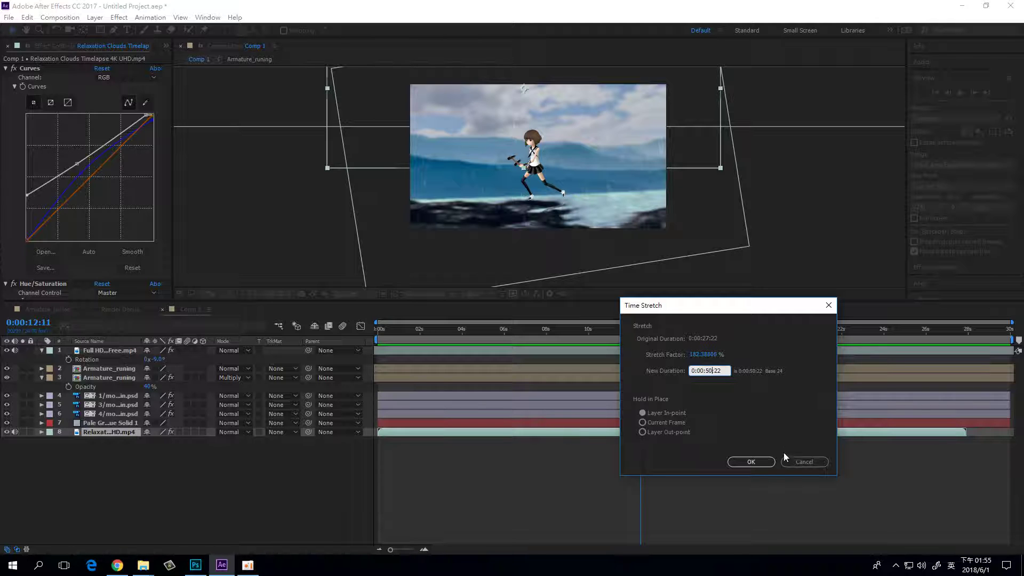
pyautogui.click(762, 463)
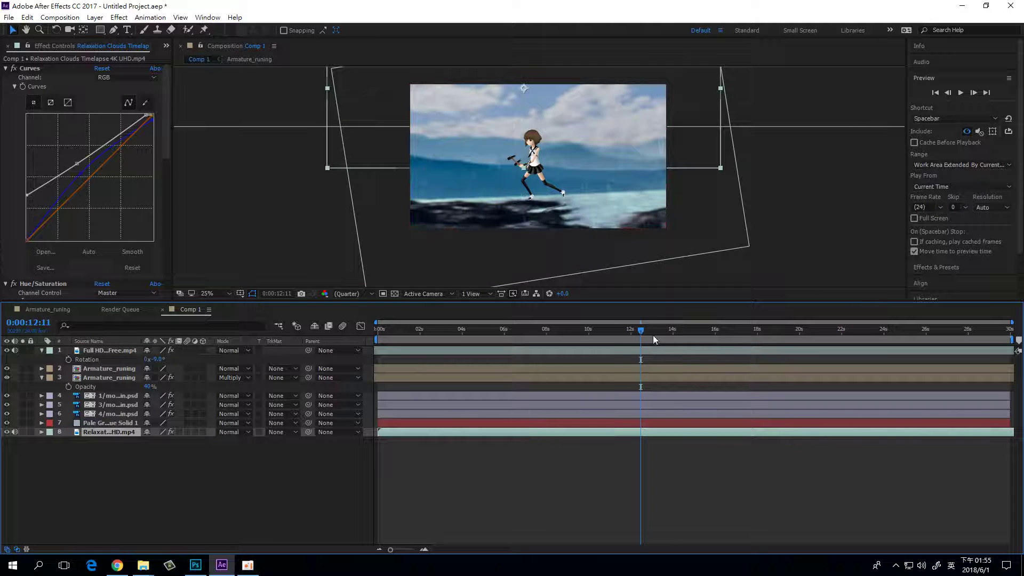
# Step: Preview the composition from 0:00:00:00 to check the slowed cloud motion, stopping near 0:00:24:22
pyautogui.moveTo(644, 335); pyautogui.dragTo(347, 325)
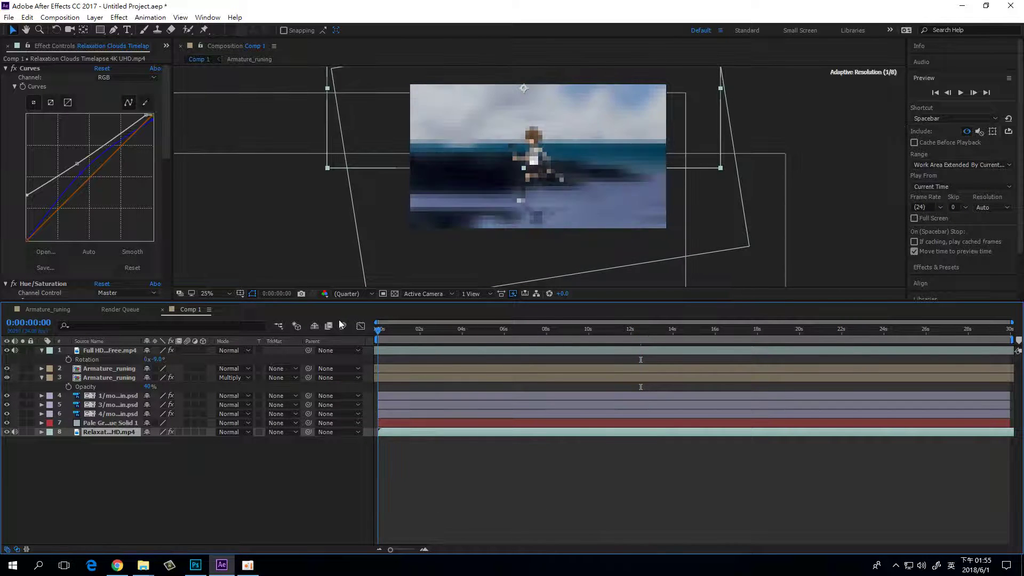
pyautogui.click(960, 93)
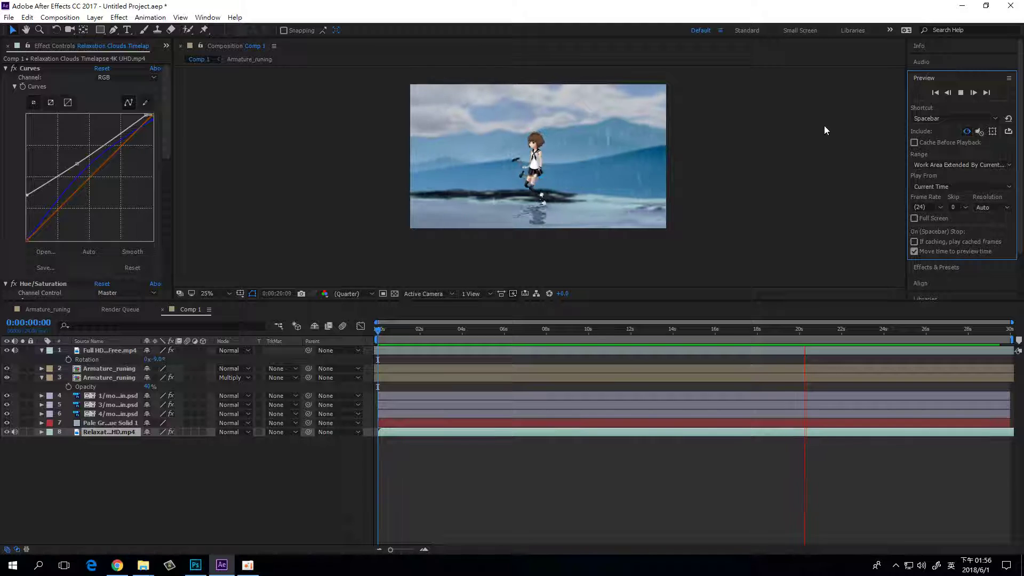
pyautogui.click(962, 94)
# Step: Try to time-stretch the rain layer to a new duration of 0:00:44:04
pyautogui.click(110, 350)
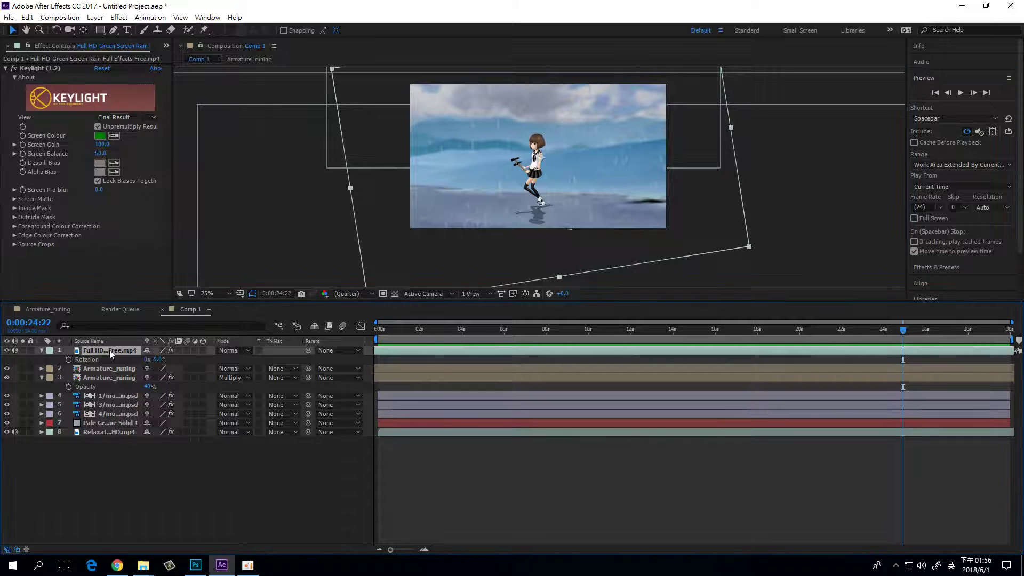
pyautogui.rightClick(436, 353)
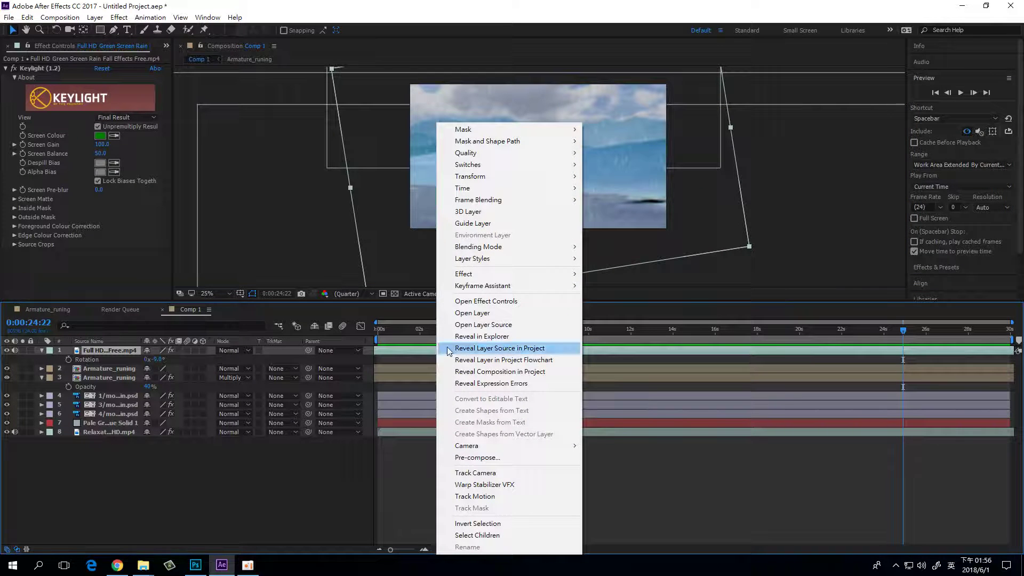
pyautogui.moveTo(533, 189)
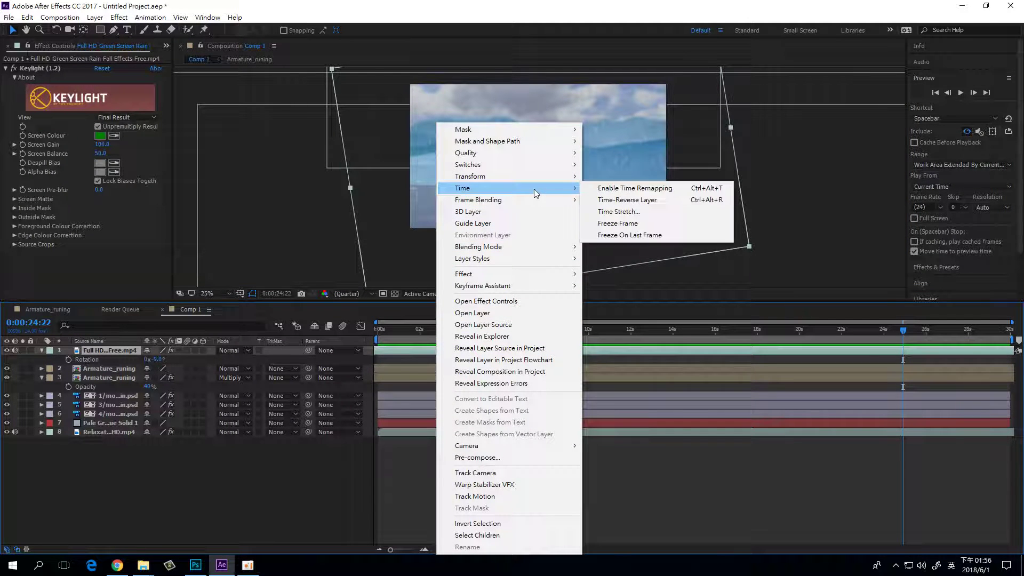
pyautogui.click(642, 211)
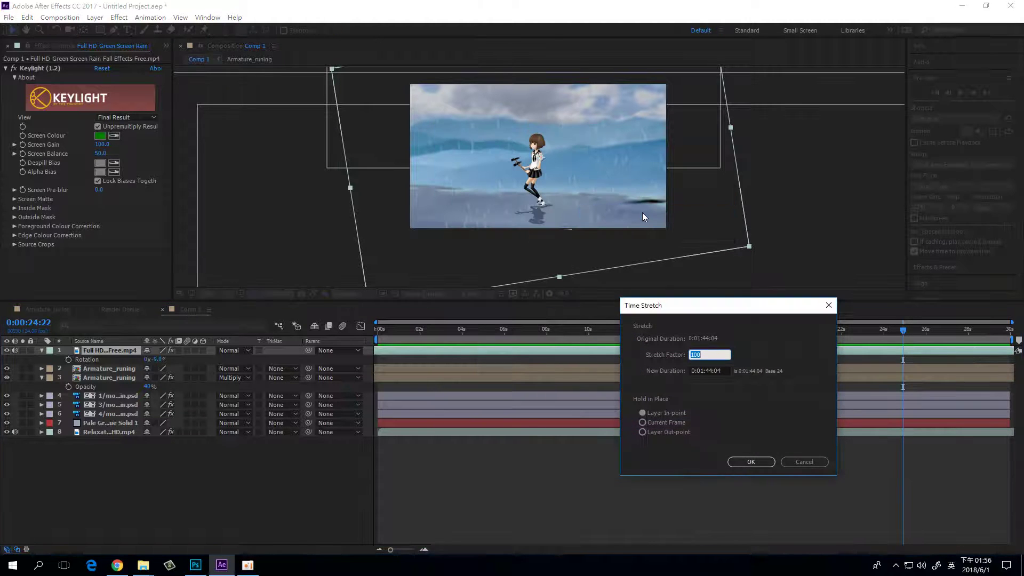
pyautogui.click(707, 371)
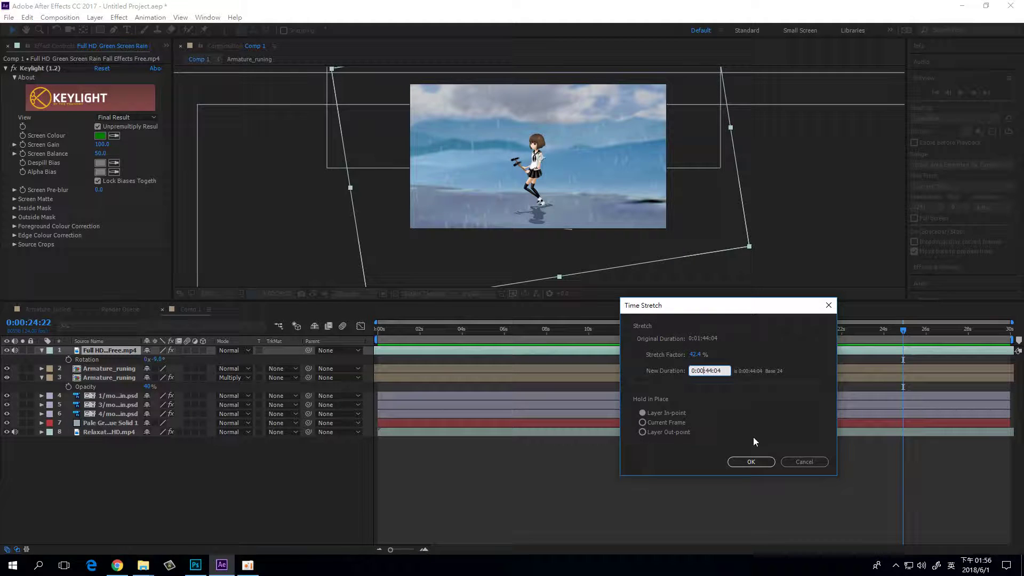
pyautogui.click(748, 462)
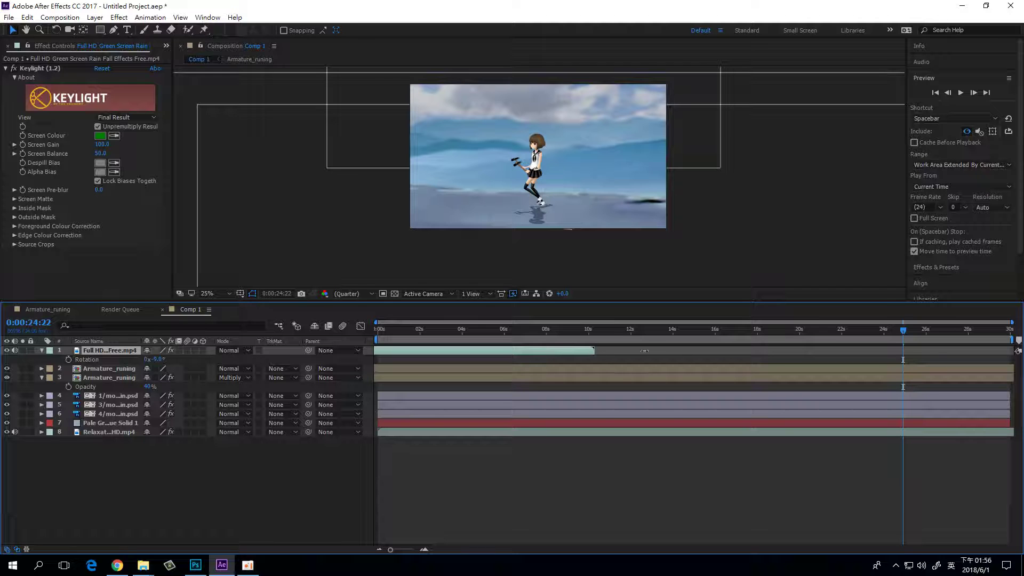
pyautogui.rightClick(568, 351)
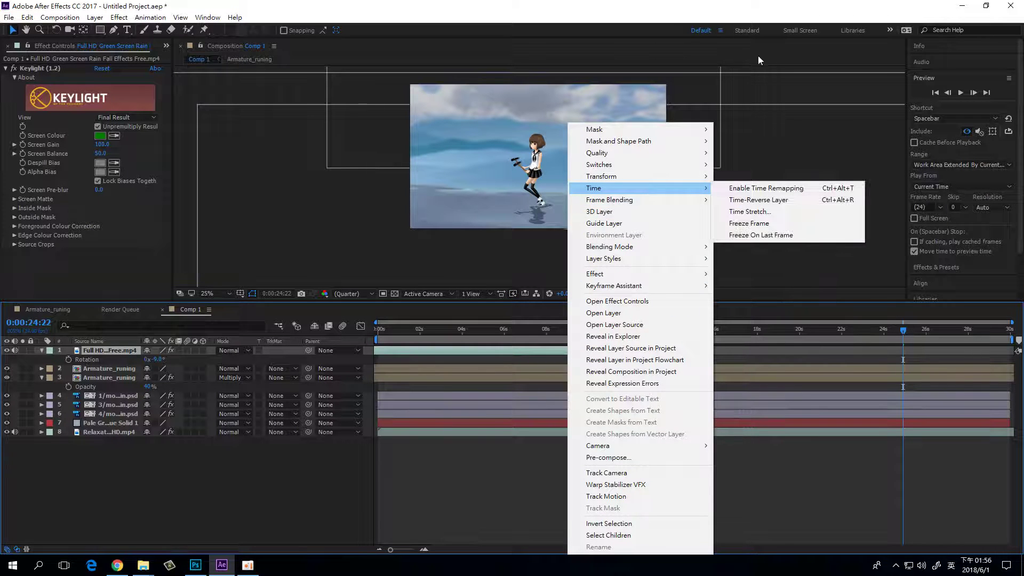
pyautogui.click(711, 12)
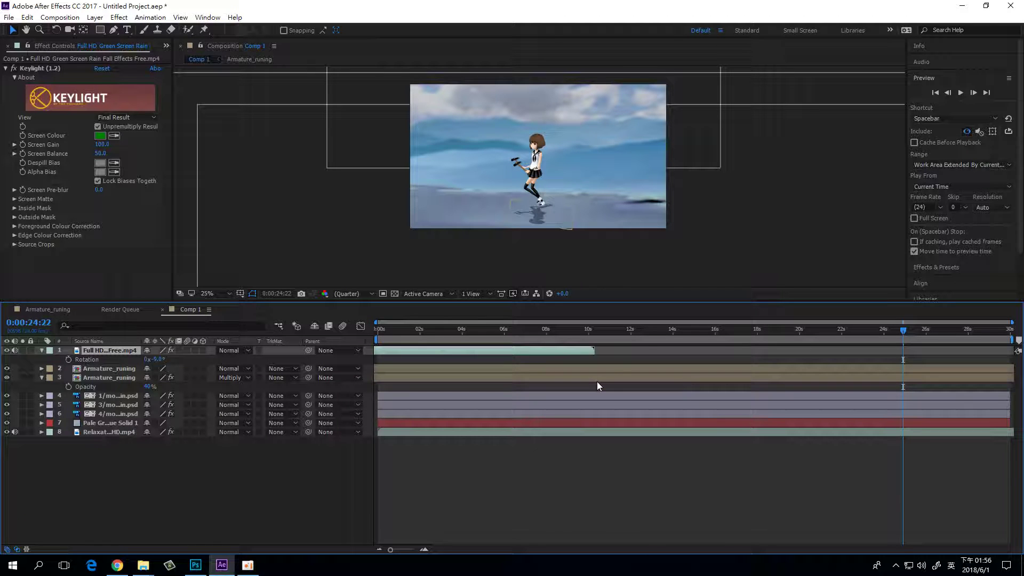
pyautogui.click(575, 354)
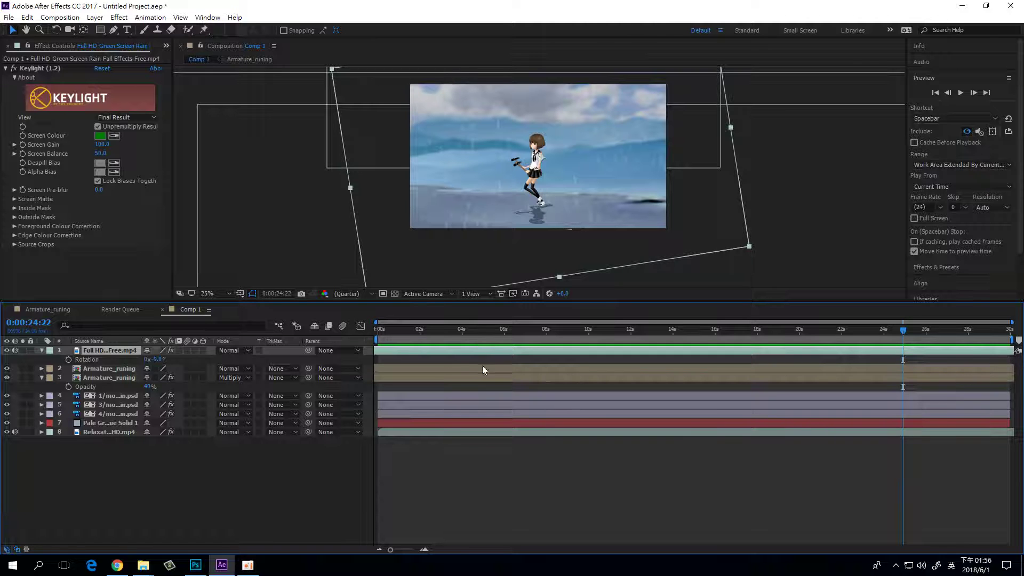
# Step: Return to 0:00:00:00 and briefly replay the composition with the original rain timing
pyautogui.moveTo(905, 332); pyautogui.dragTo(348, 326)
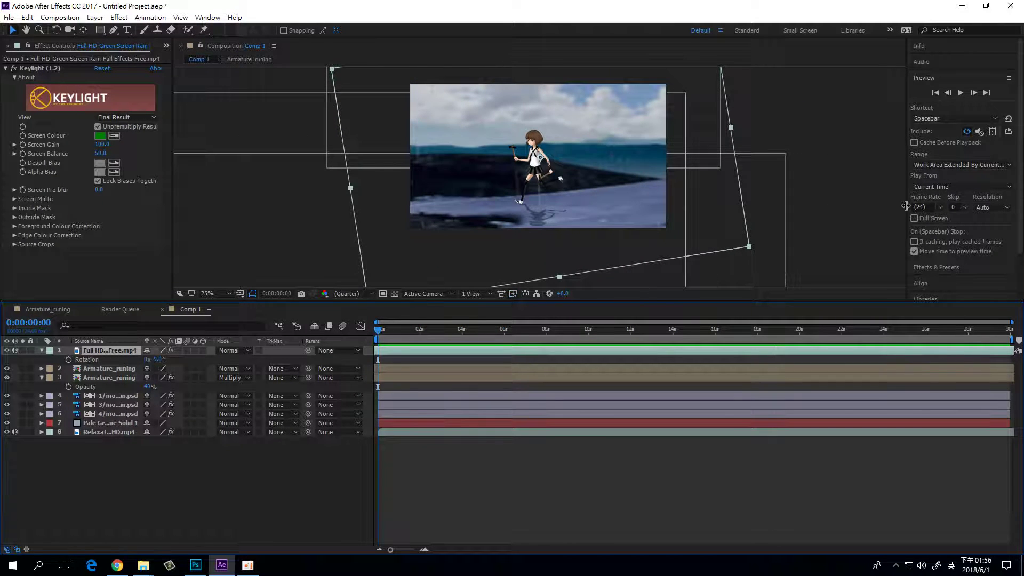
pyautogui.click(847, 164)
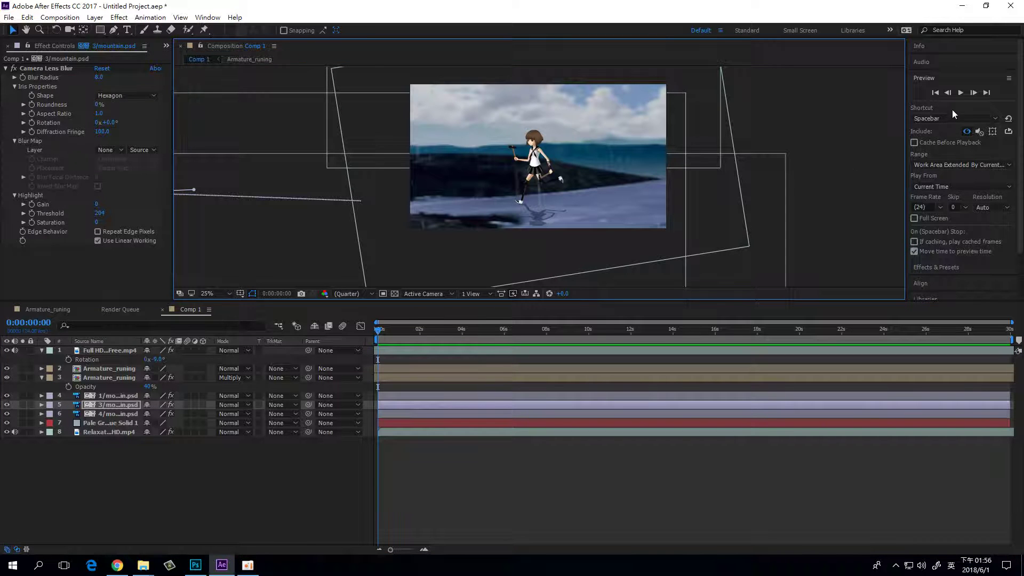
pyautogui.click(961, 94)
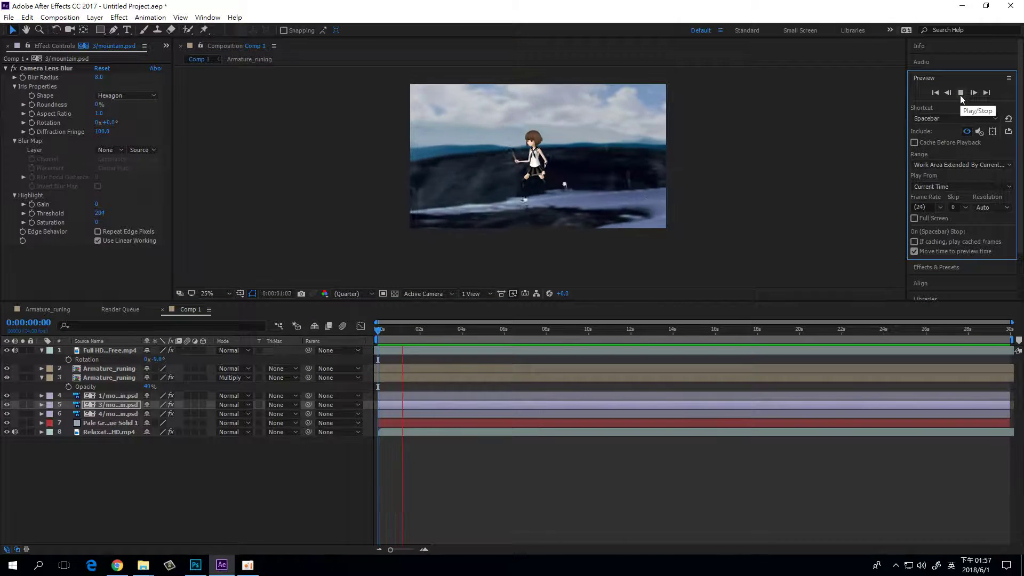
pyautogui.click(960, 94)
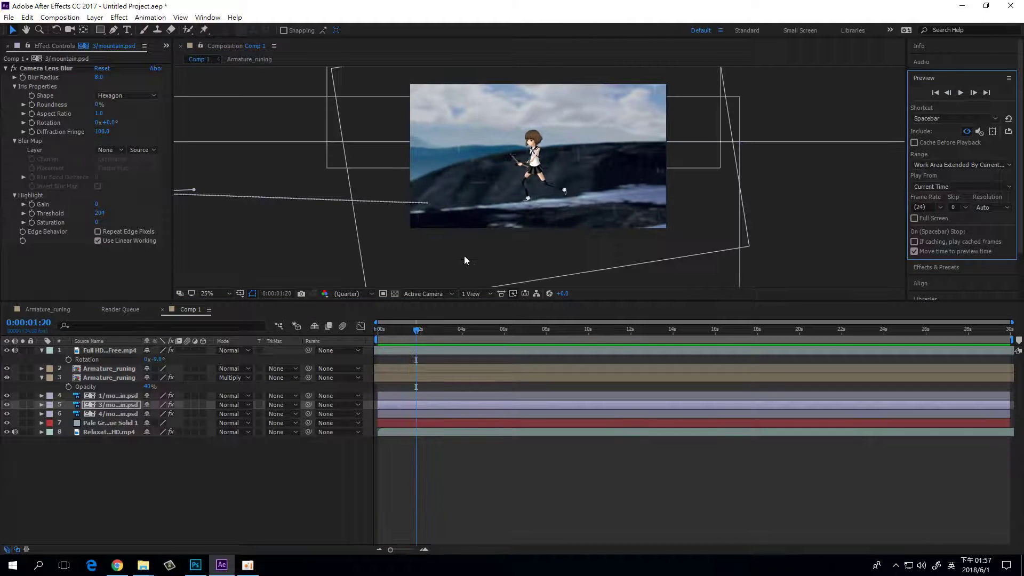
# Step: Import Smoke.mp4 from the DBtoAE folder and add it to Comp 1 directly beneath the rain layer
pyautogui.click(166, 47)
pyautogui.click(194, 59)
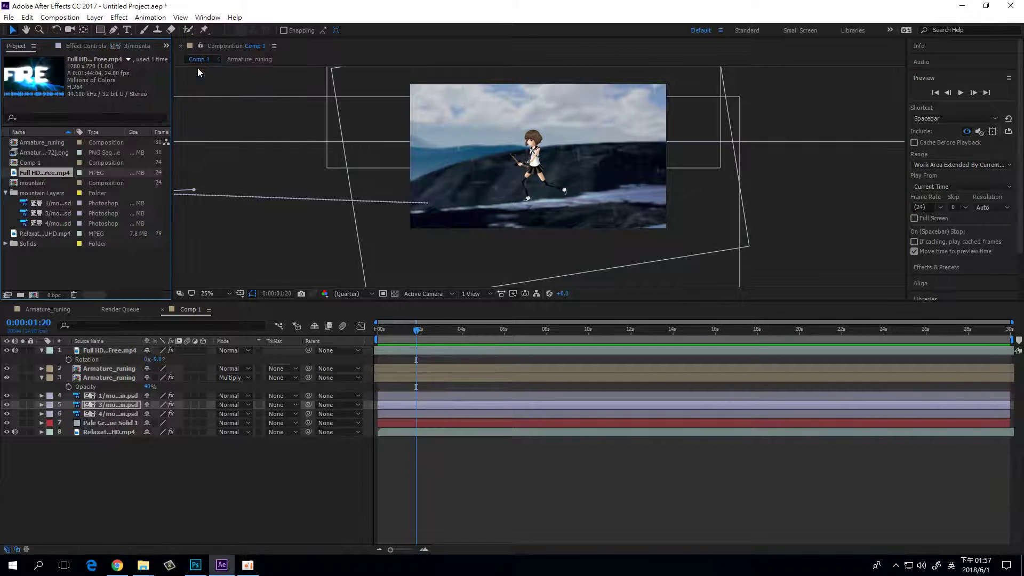
pyautogui.click(154, 573)
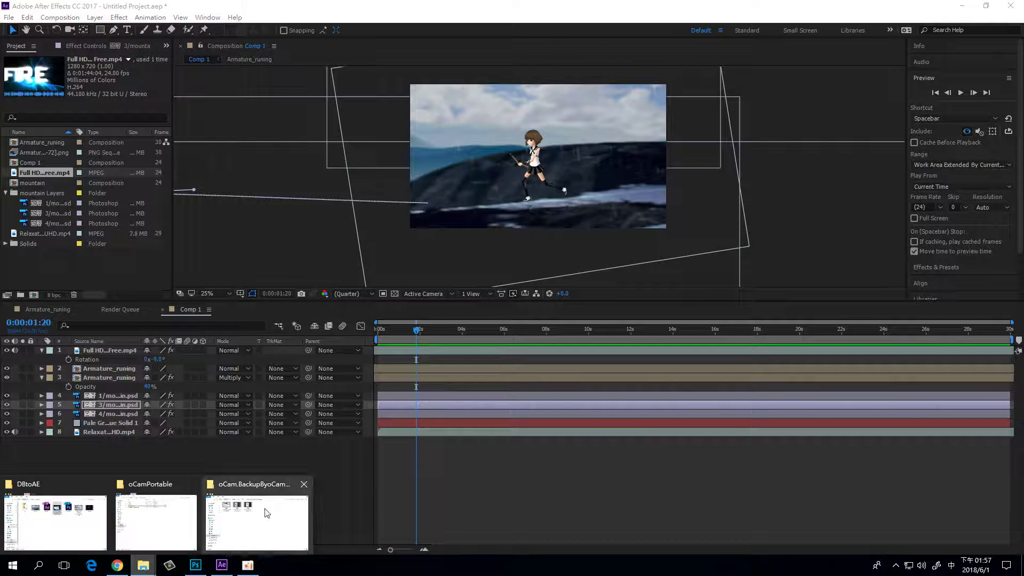
pyautogui.click(80, 528)
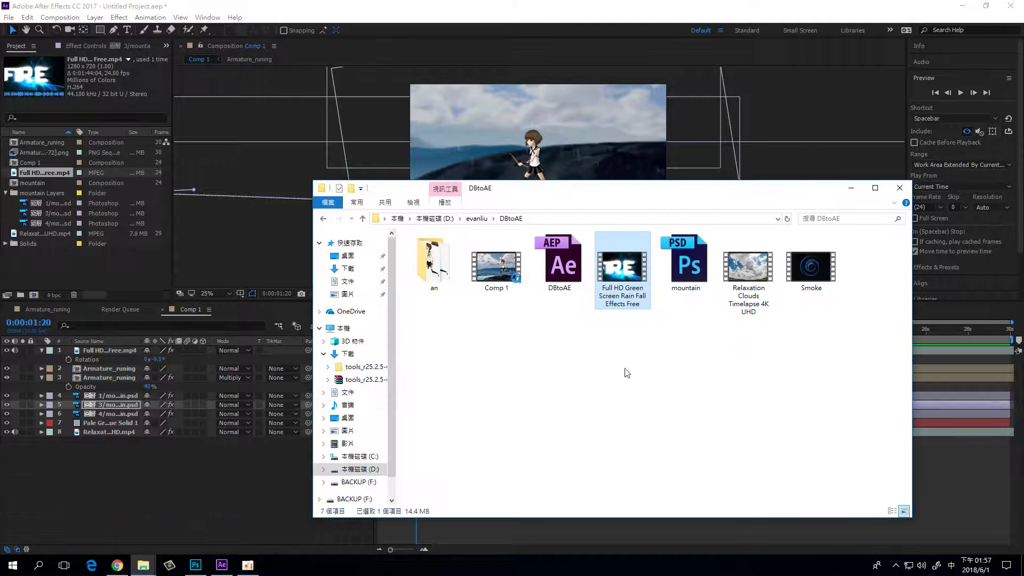
pyautogui.click(811, 267)
pyautogui.moveTo(811, 267); pyautogui.dragTo(111, 277)
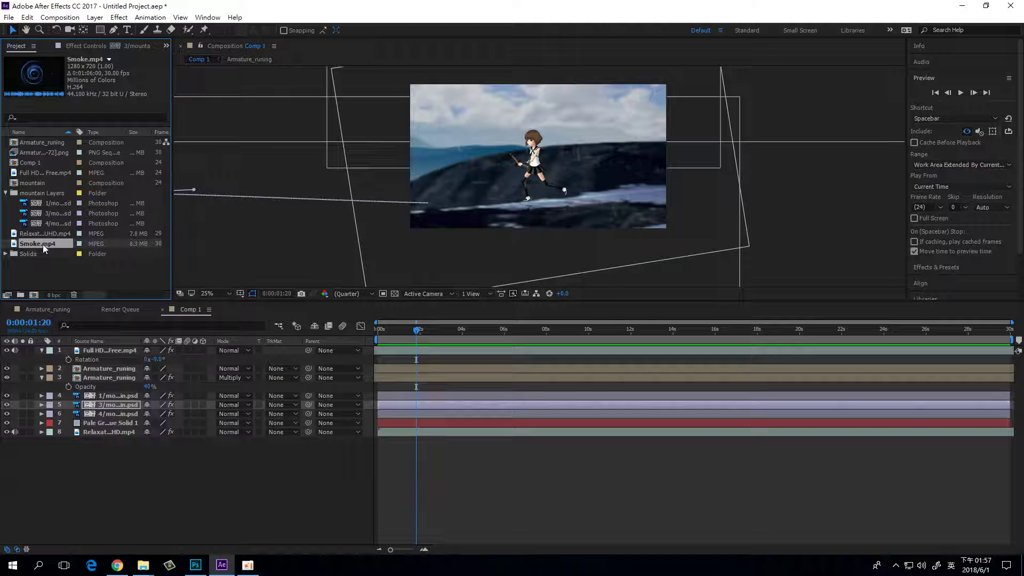
pyautogui.moveTo(109, 352); pyautogui.dragTo(119, 354)
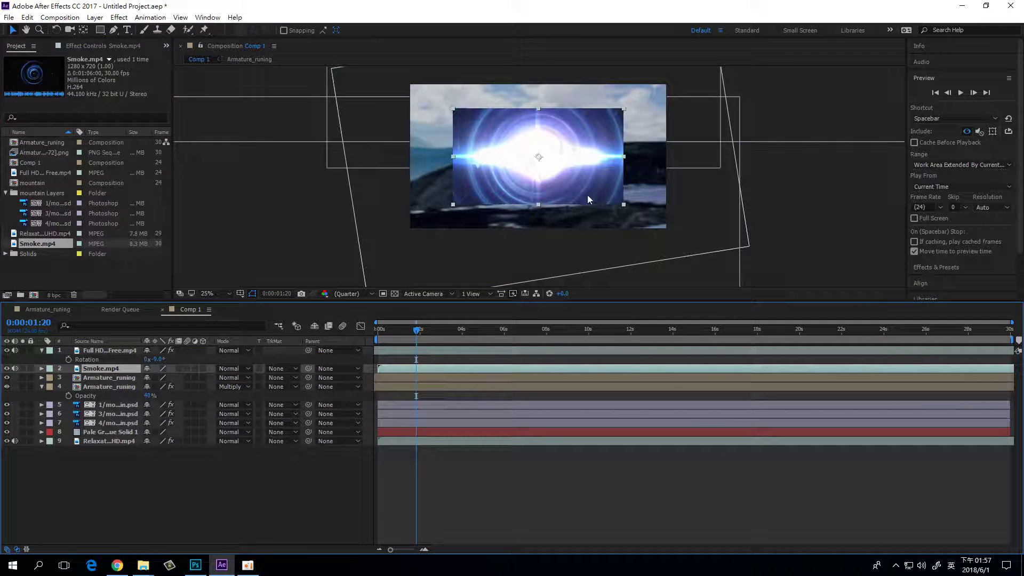
# Step: Shift the smoke layer earlier in time to its green-screen footage and enlarge it beyond the frame's sides
pyautogui.moveTo(443, 367); pyautogui.dragTo(392, 367)
pyautogui.moveTo(513, 184); pyautogui.dragTo(456, 193)
pyautogui.moveTo(568, 216); pyautogui.dragTo(670, 221)
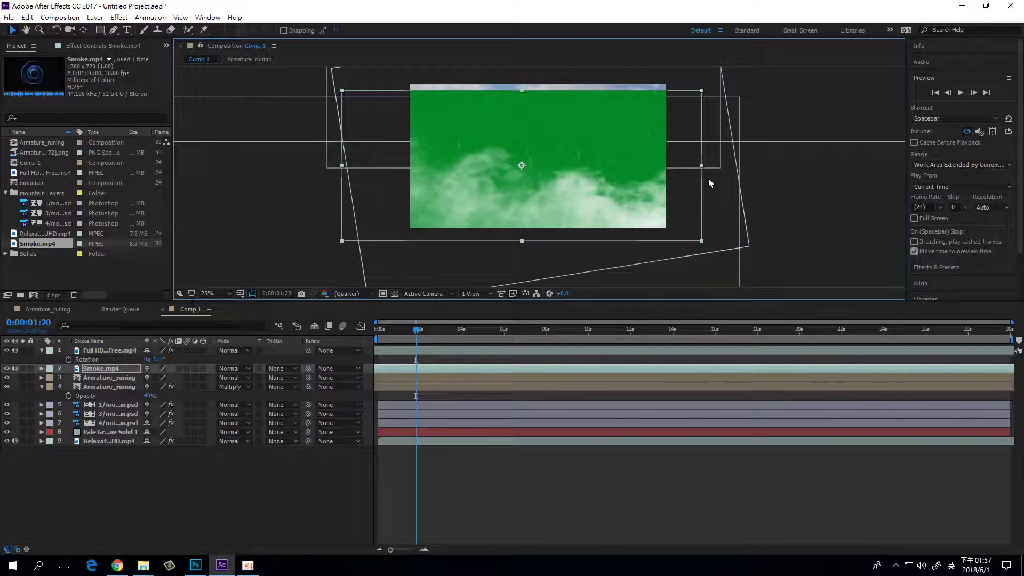
# Step: Play the smoke footage to check its drift, return to 0:00:01:13 and mirror the layer horizontally
pyautogui.press('space')
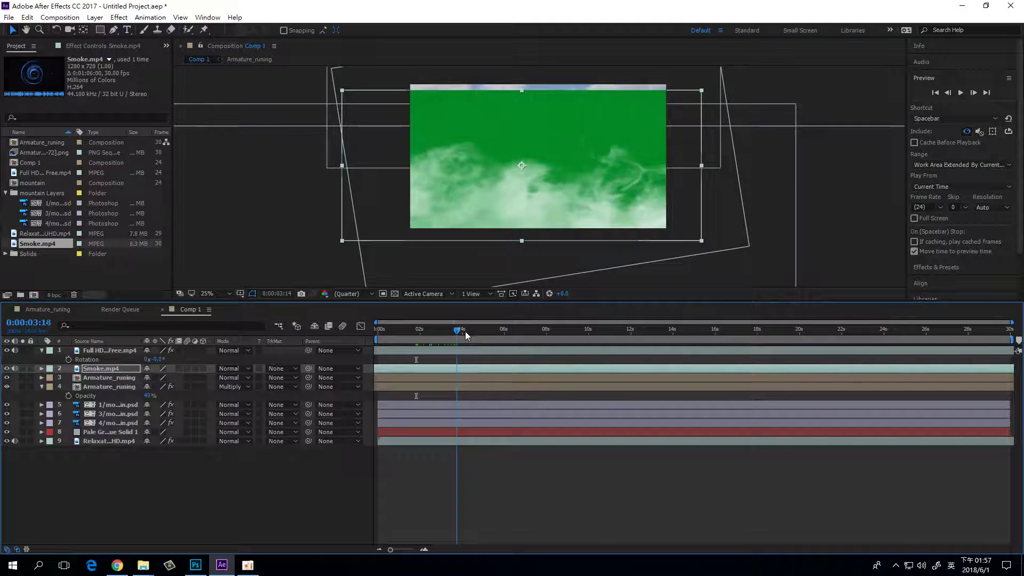
pyautogui.click(419, 331)
pyautogui.moveTo(419, 331); pyautogui.dragTo(410, 330)
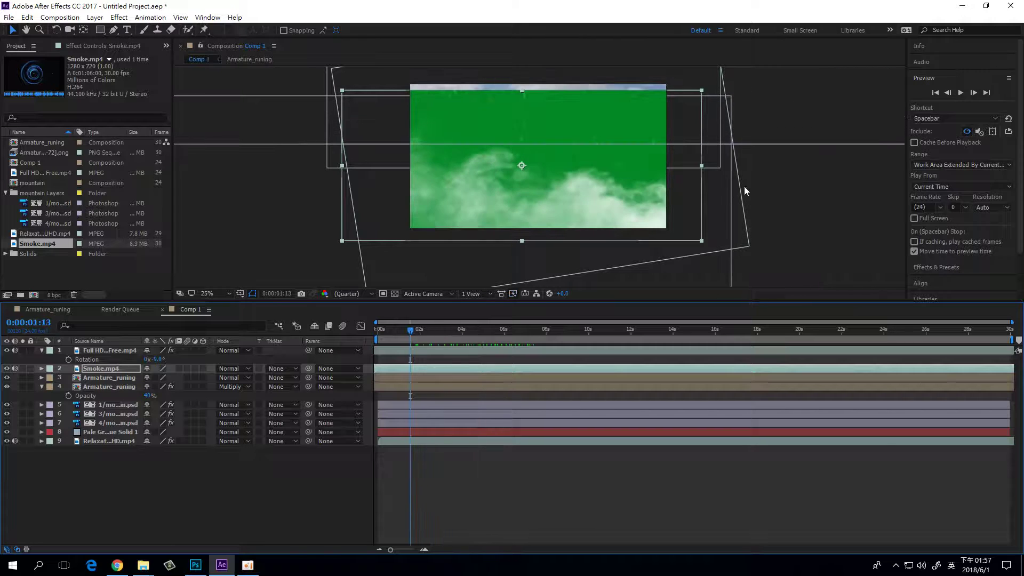
pyautogui.moveTo(701, 166); pyautogui.dragTo(334, 162)
# Step: Apply Keylight (1.2) to the smoke layer, sample its green as the Screen Colour and return to 0:00:00:00
pyautogui.click(123, 370)
pyautogui.rightClick(123, 371)
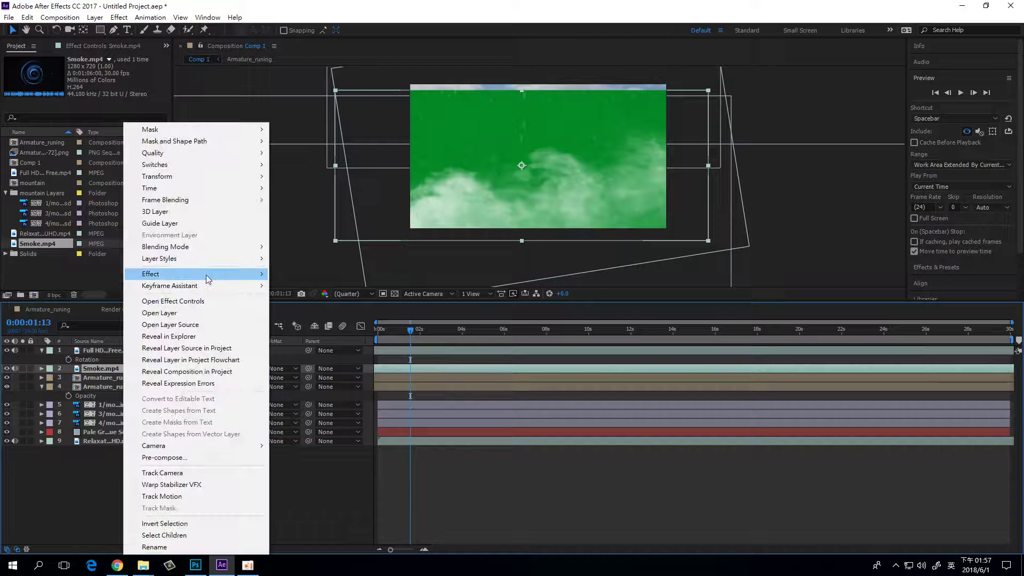
pyautogui.moveTo(233, 274)
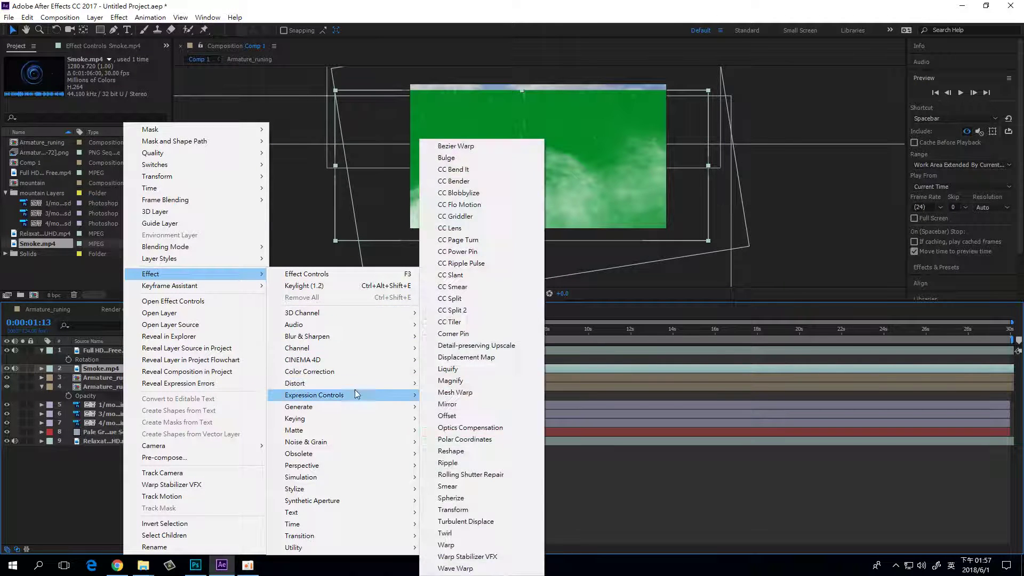
pyautogui.moveTo(347, 418)
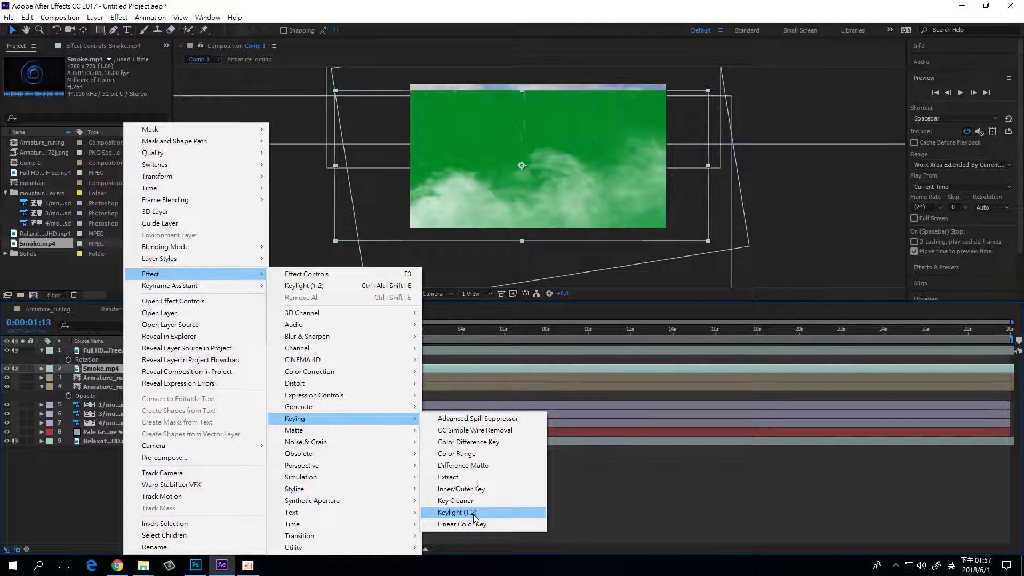
pyautogui.click(457, 512)
pyautogui.click(114, 136)
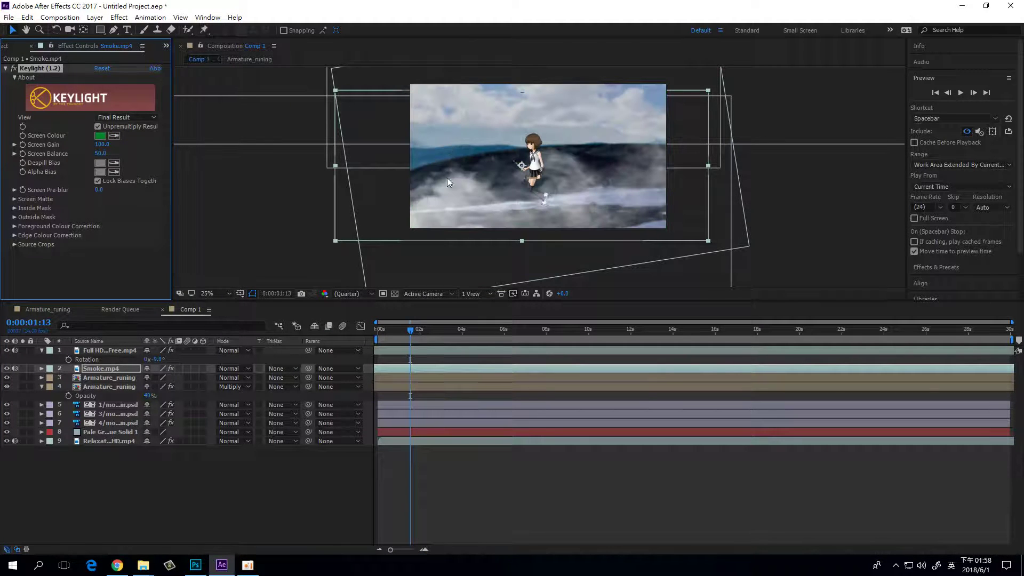
pyautogui.moveTo(412, 331); pyautogui.dragTo(338, 325)
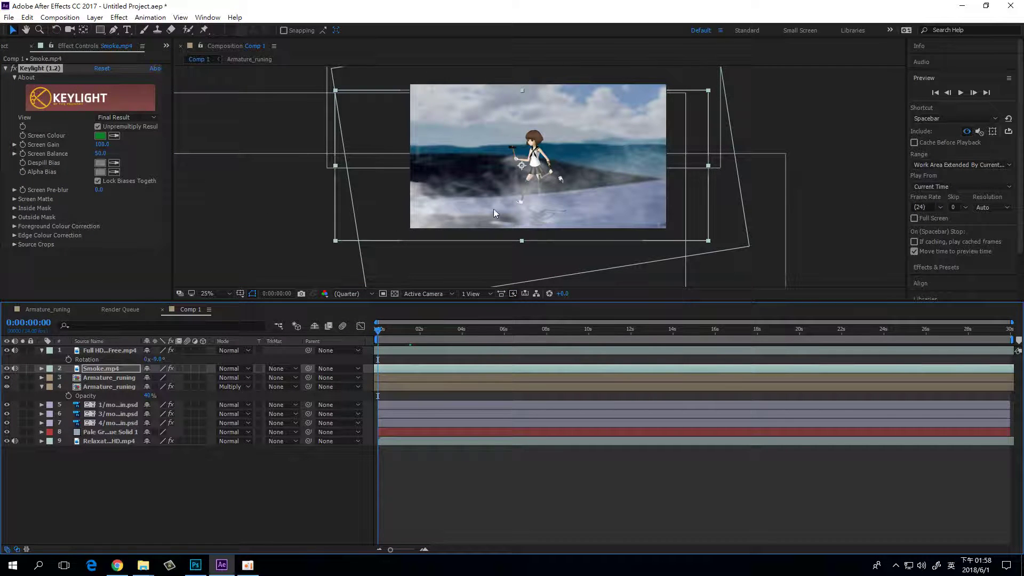
# Step: Move the smoke layer down so that its upper edge lies below the sky and clouds
pyautogui.scroll(-2, 506, 212)
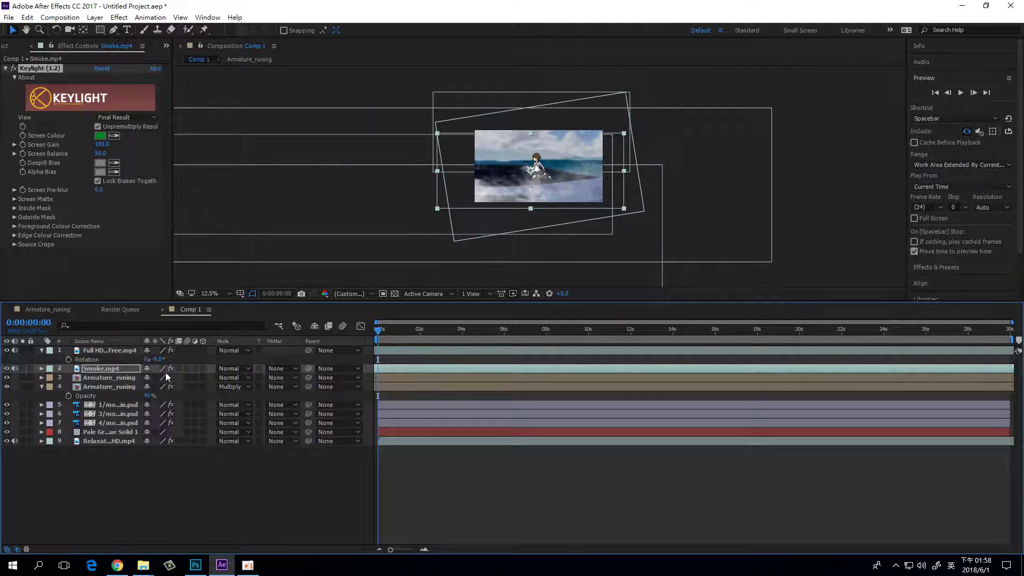
pyautogui.click(114, 371)
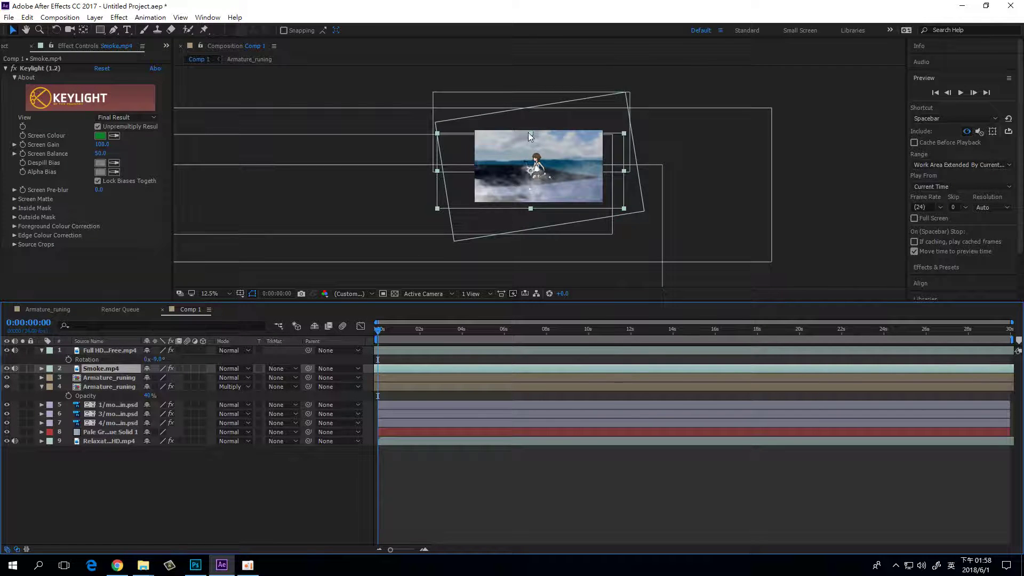
pyautogui.moveTo(523, 142); pyautogui.dragTo(524, 166)
# Step: Play Comp 1 from 0:00:00:00 and again from 0:00:13:04 to check the smoke's placement
pyautogui.click(961, 95)
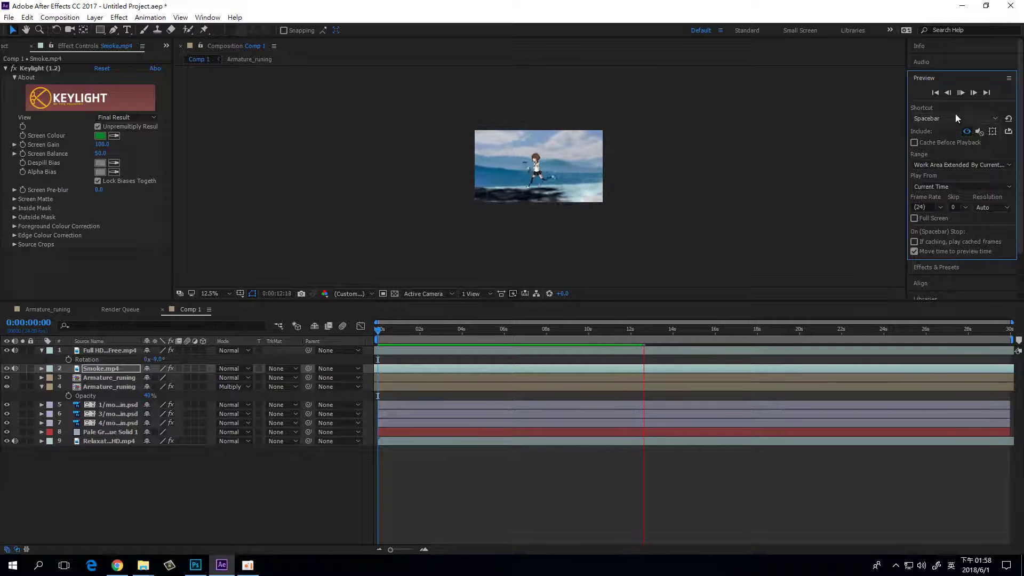
pyautogui.click(961, 93)
pyautogui.press('.')
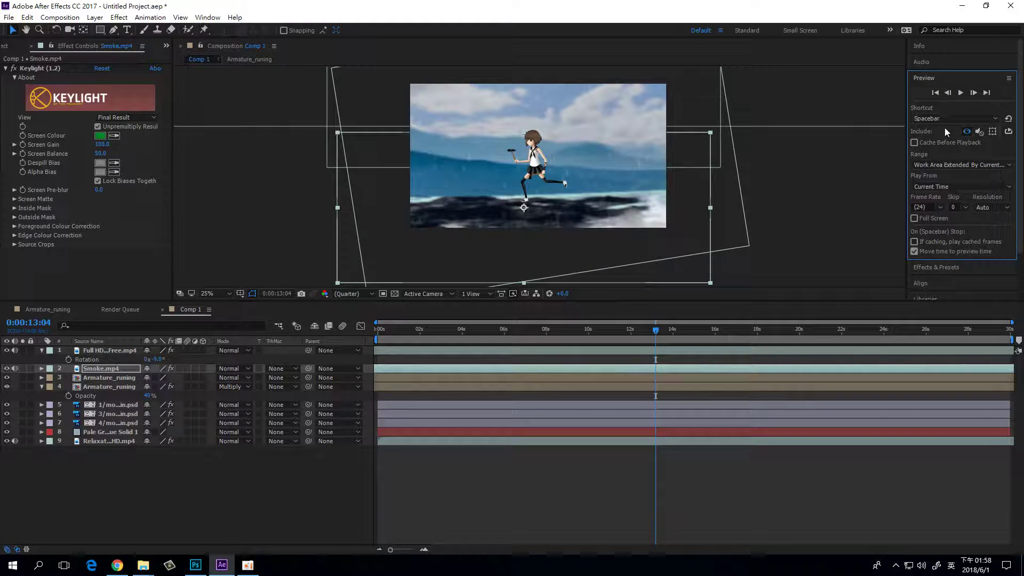
pyautogui.click(959, 95)
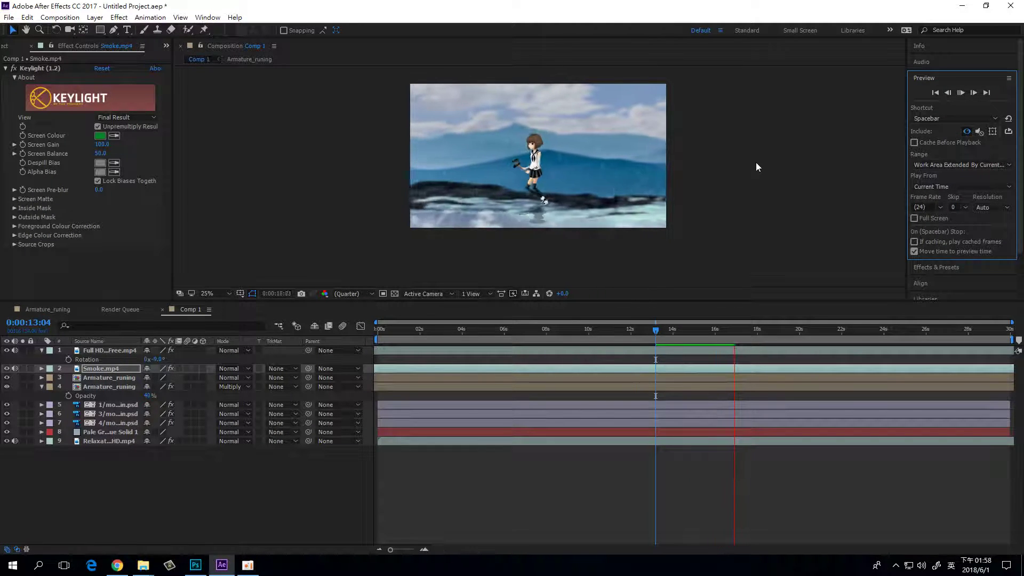
pyautogui.click(960, 93)
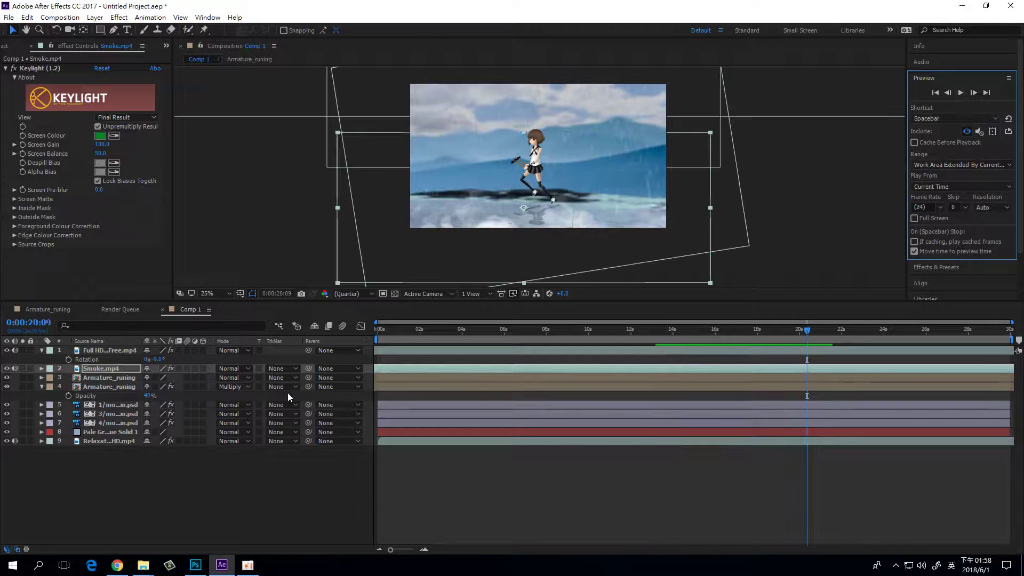
# Step: Place the smoke layer directly beneath mountain layer 1, raise it in the frame and preview the comp from 0:00:00:00
pyautogui.moveTo(113, 369); pyautogui.dragTo(107, 409)
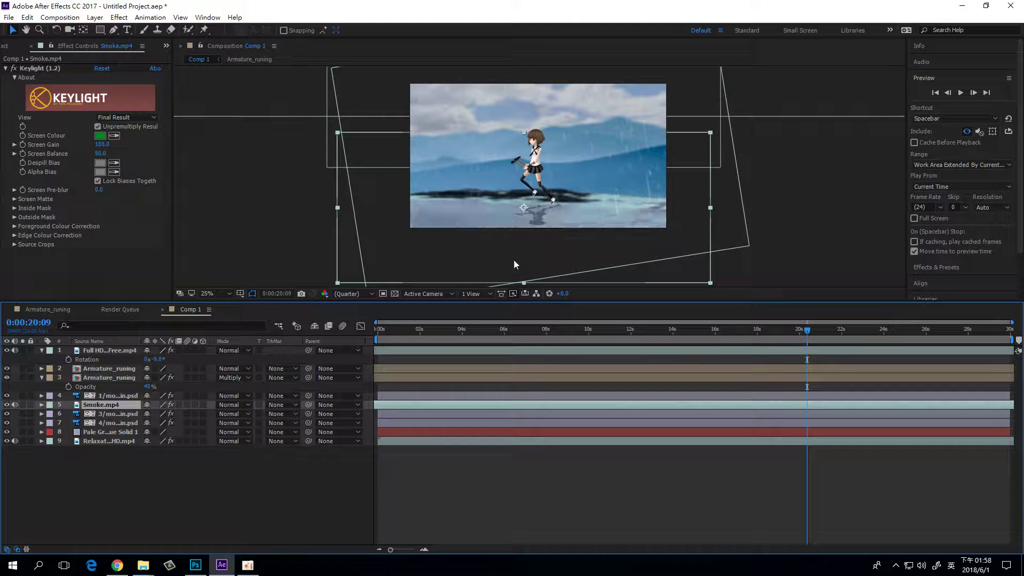
pyautogui.moveTo(517, 261); pyautogui.dragTo(516, 221)
pyautogui.moveTo(738, 331); pyautogui.dragTo(335, 331)
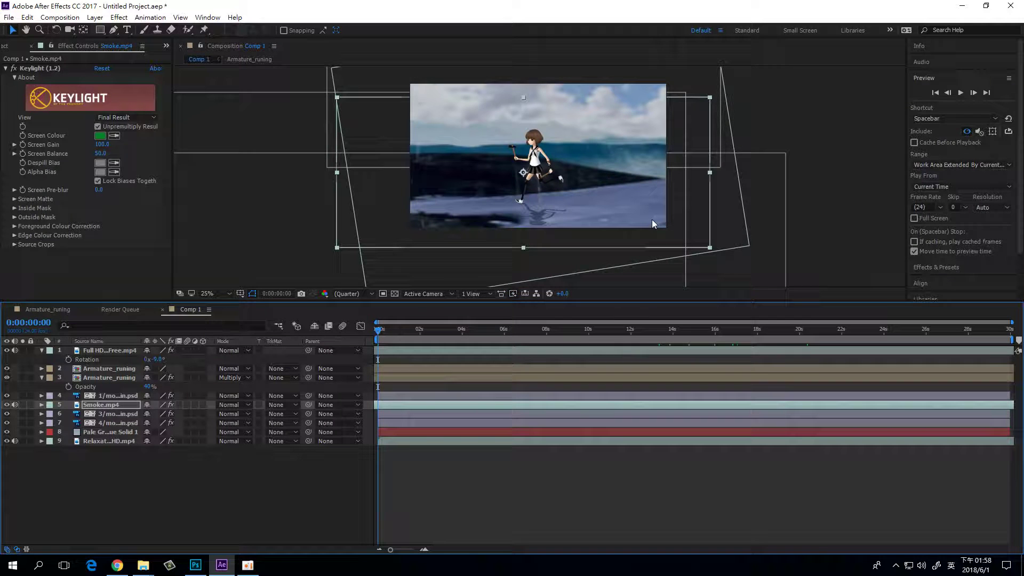
pyautogui.click(960, 93)
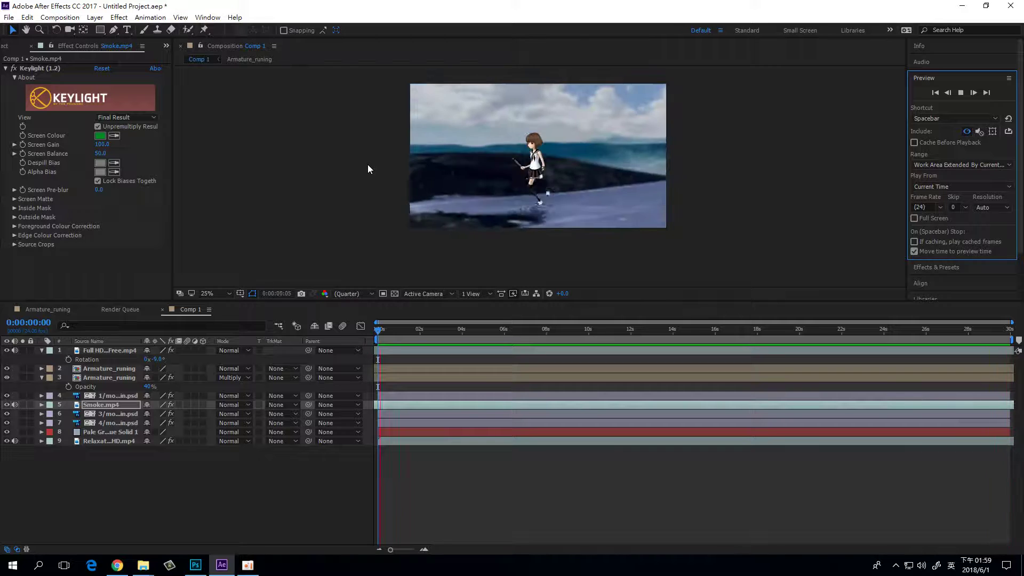
pyautogui.click(961, 93)
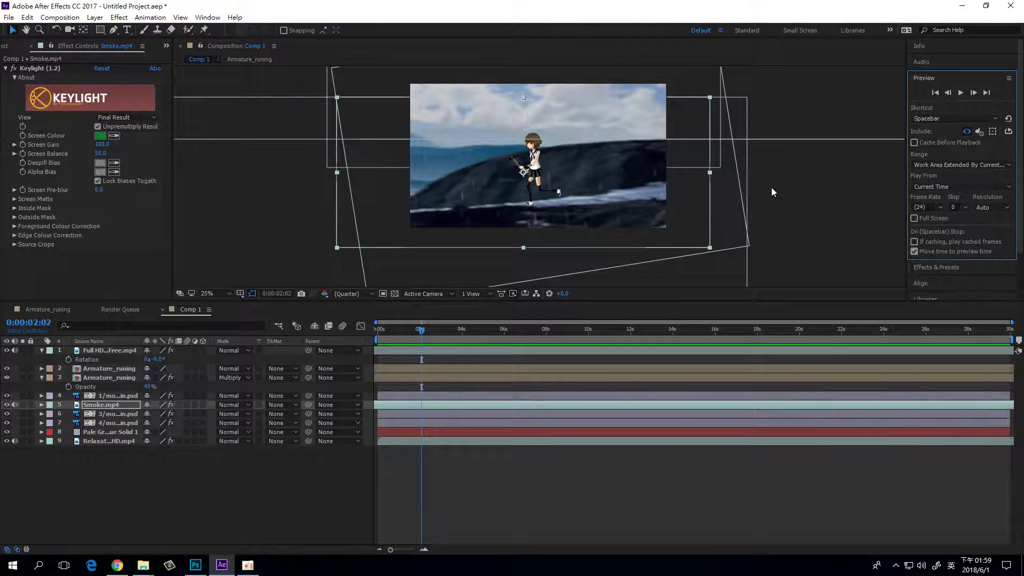
# Step: Save the project in the DBtoAE folder under the new name DBtoAE01
pyautogui.click(8, 18)
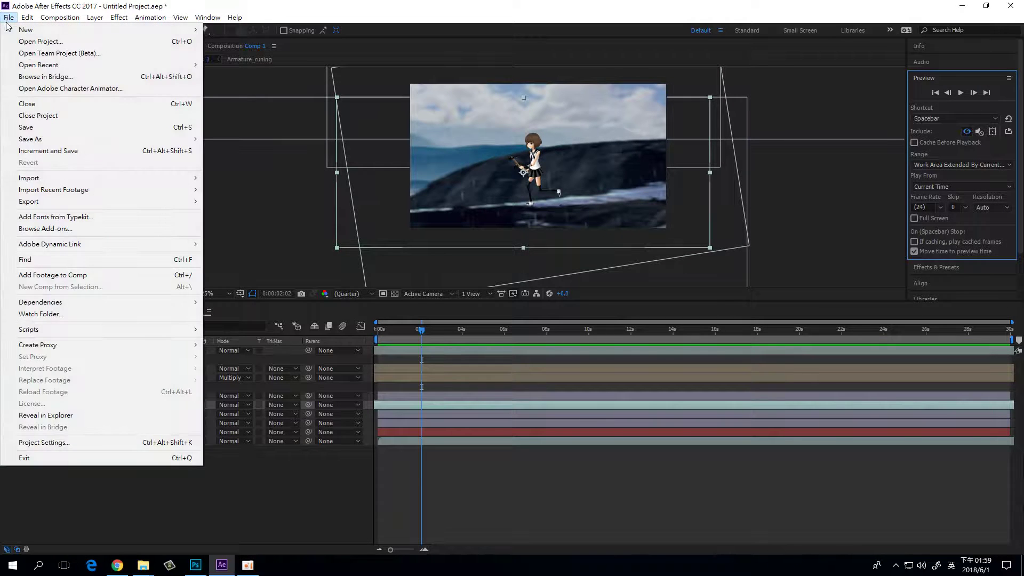
pyautogui.moveTo(78, 139)
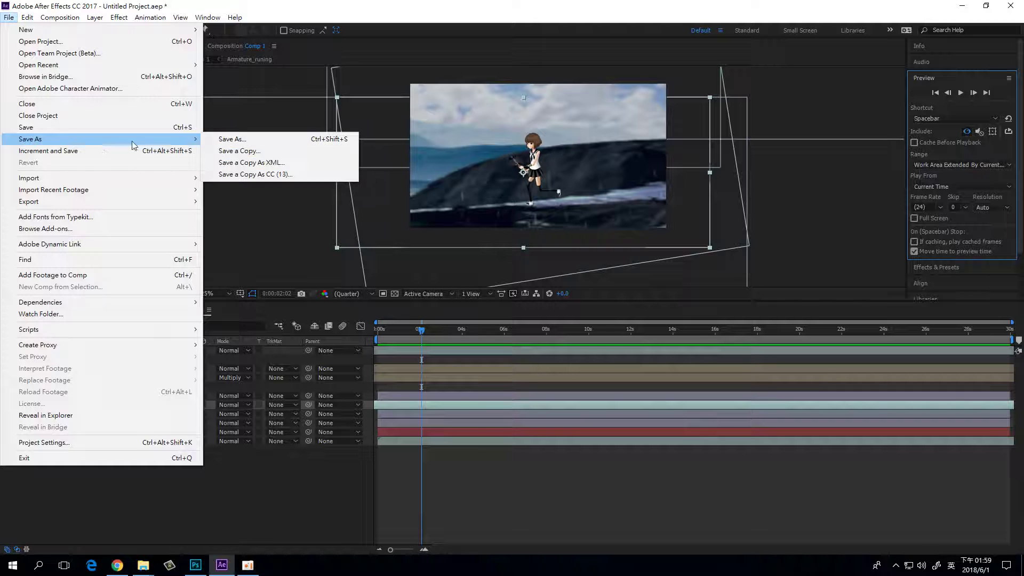
pyautogui.click(249, 140)
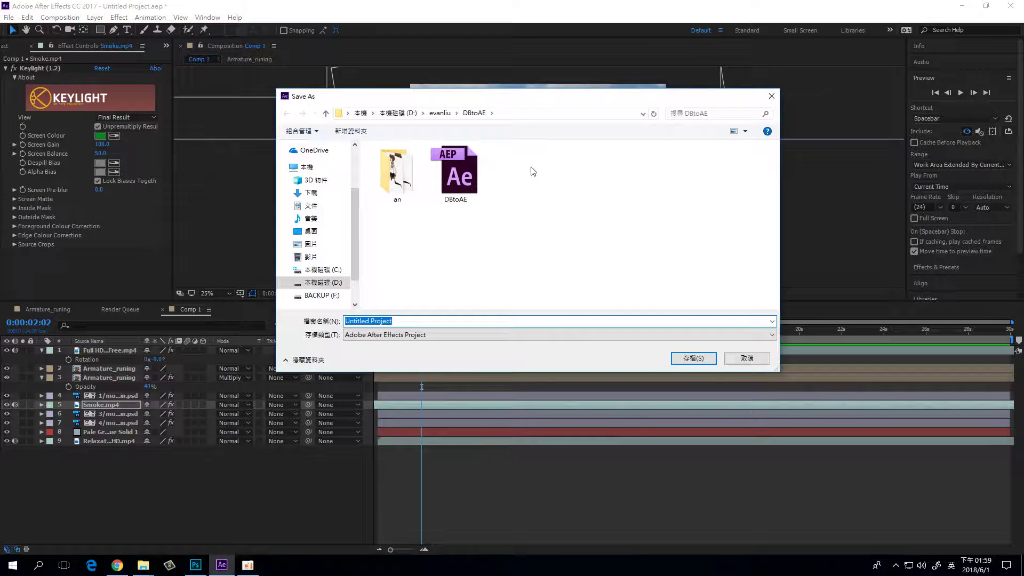
pyautogui.click(456, 176)
pyautogui.doubleClick(400, 320)
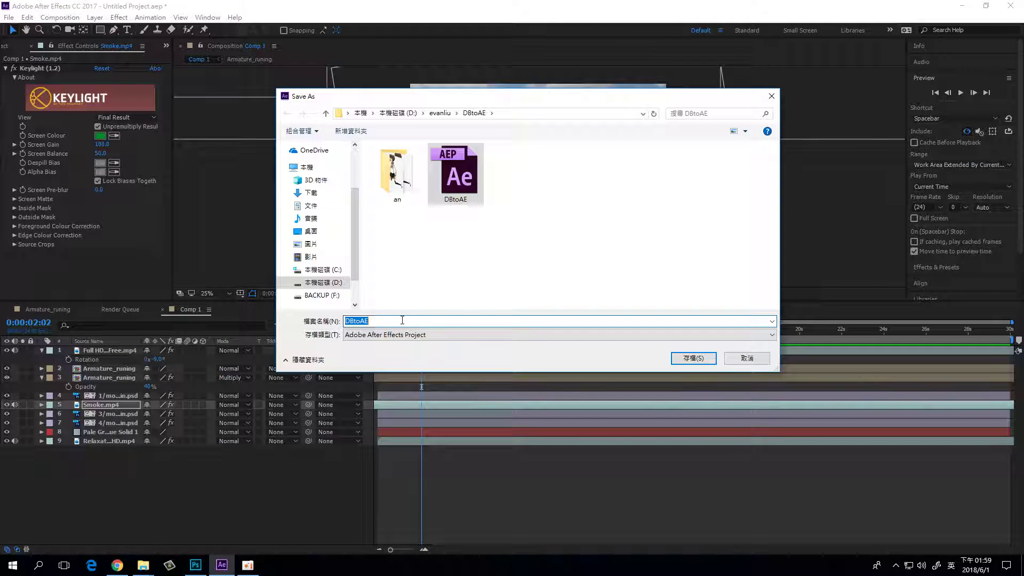
pyautogui.write('01')
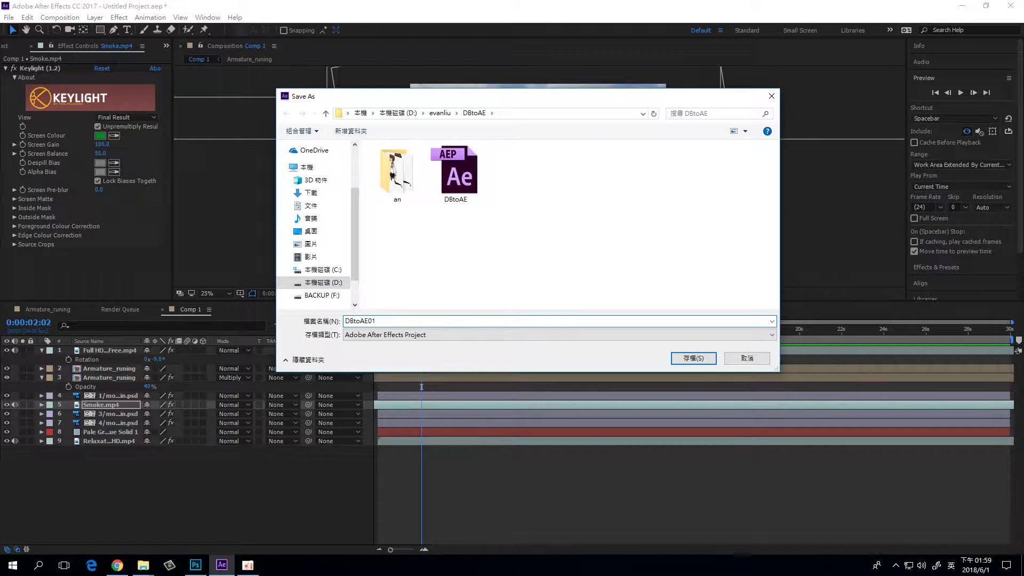
pyautogui.press('Return')
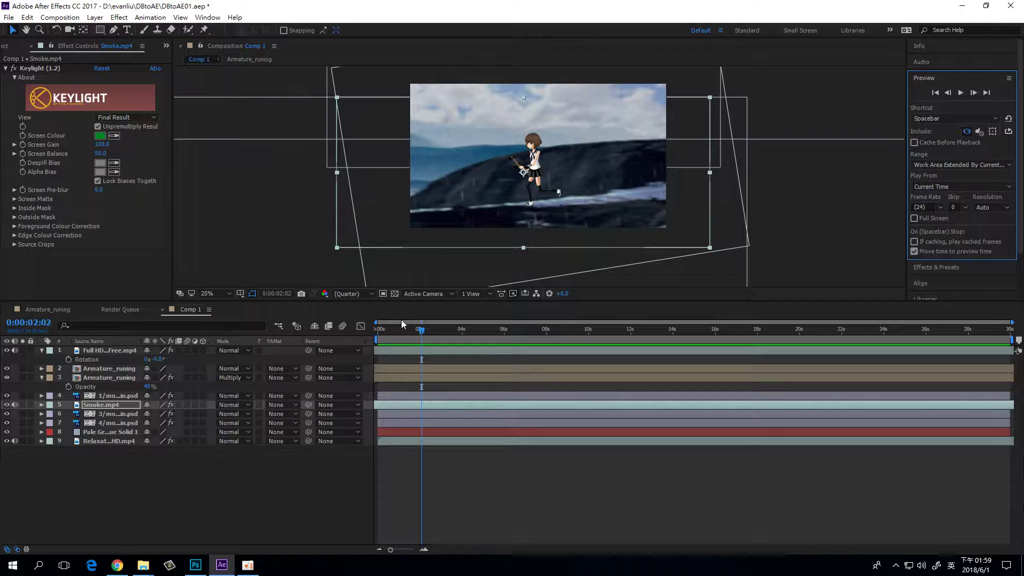
# Step: Add Comp 1 to the render queue and review its render settings and the comp's work area
pyautogui.hotkey('ctrl', 'm')
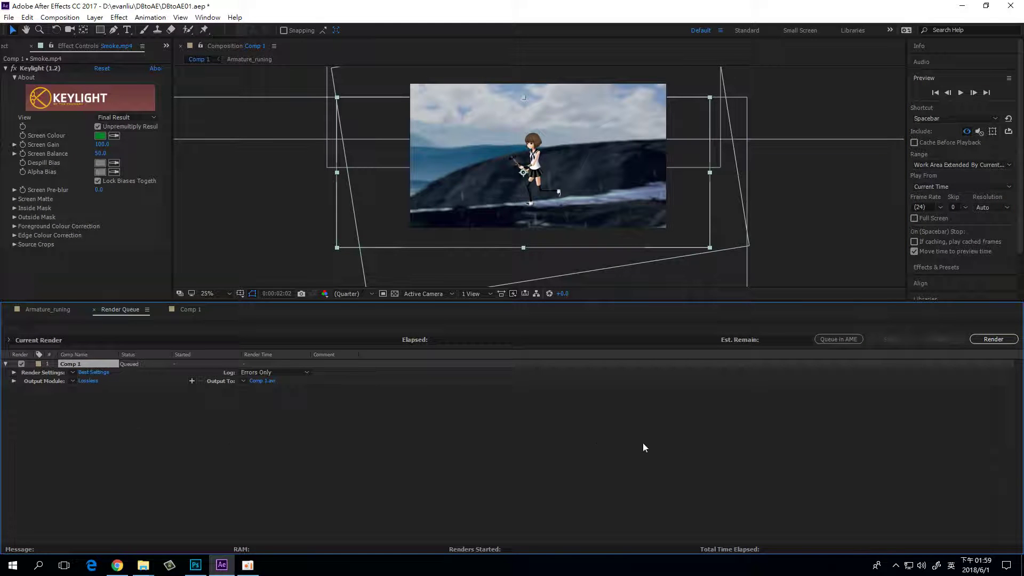
pyautogui.click(104, 373)
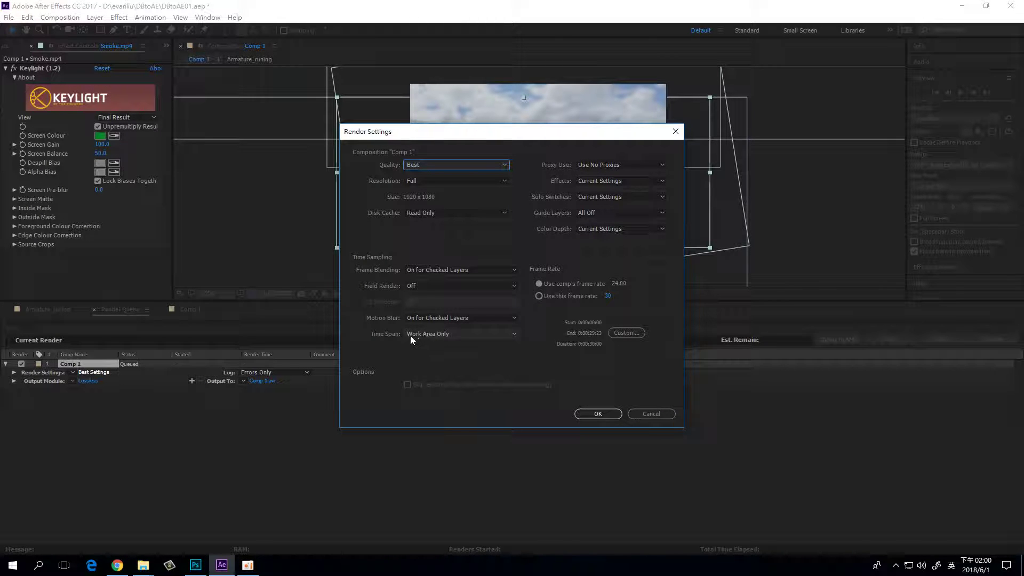
pyautogui.click(670, 413)
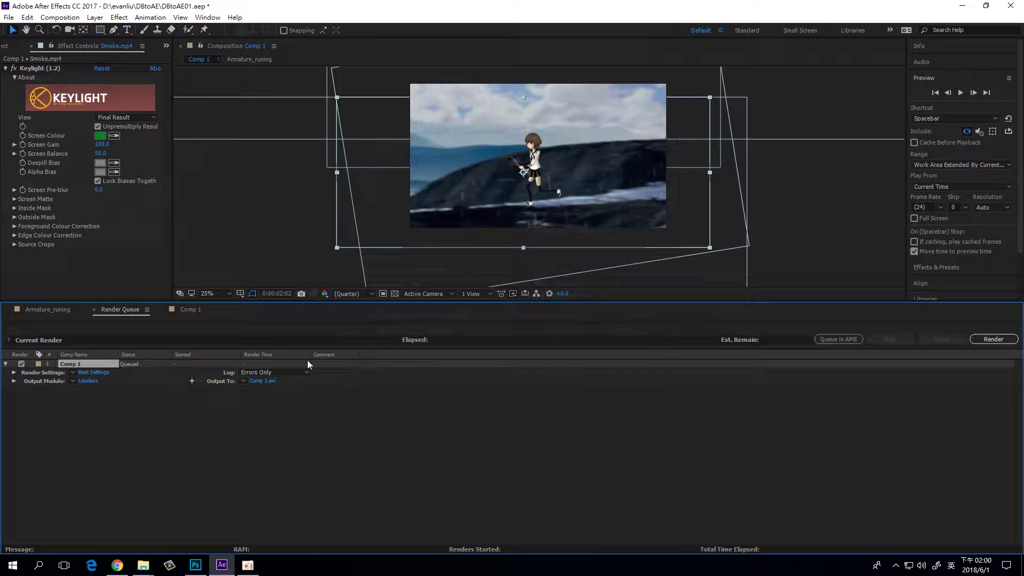
pyautogui.click(52, 308)
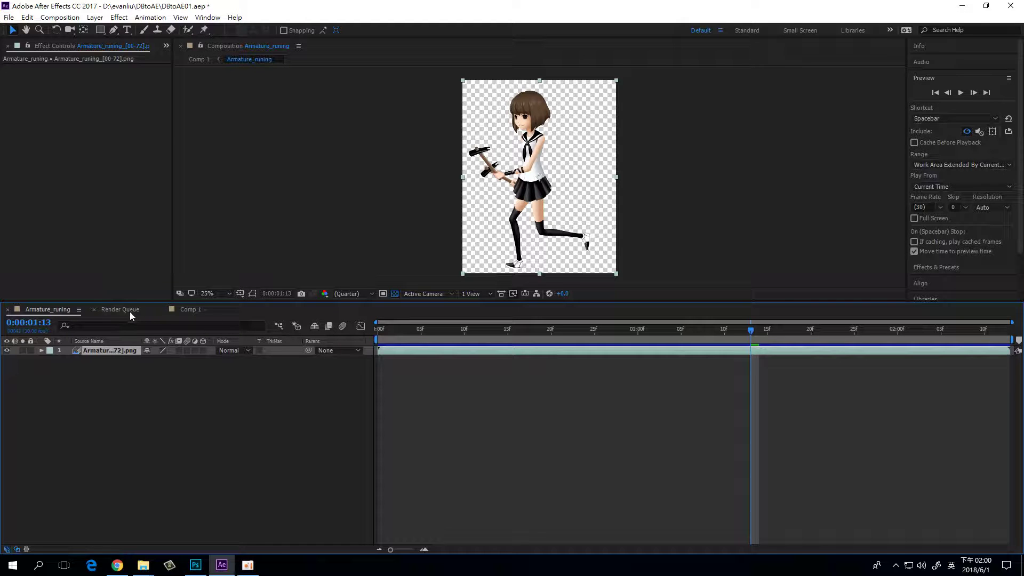
pyautogui.click(190, 309)
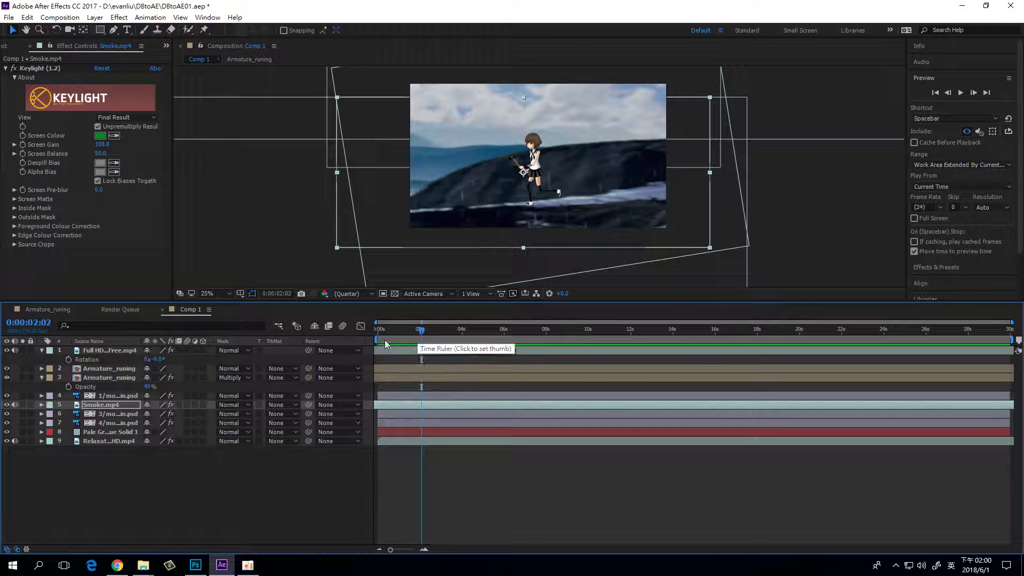
pyautogui.click(123, 310)
# Step: Set the Comp 1 output module to the QuickTime format with the MPEG-4 Video codec
pyautogui.click(91, 383)
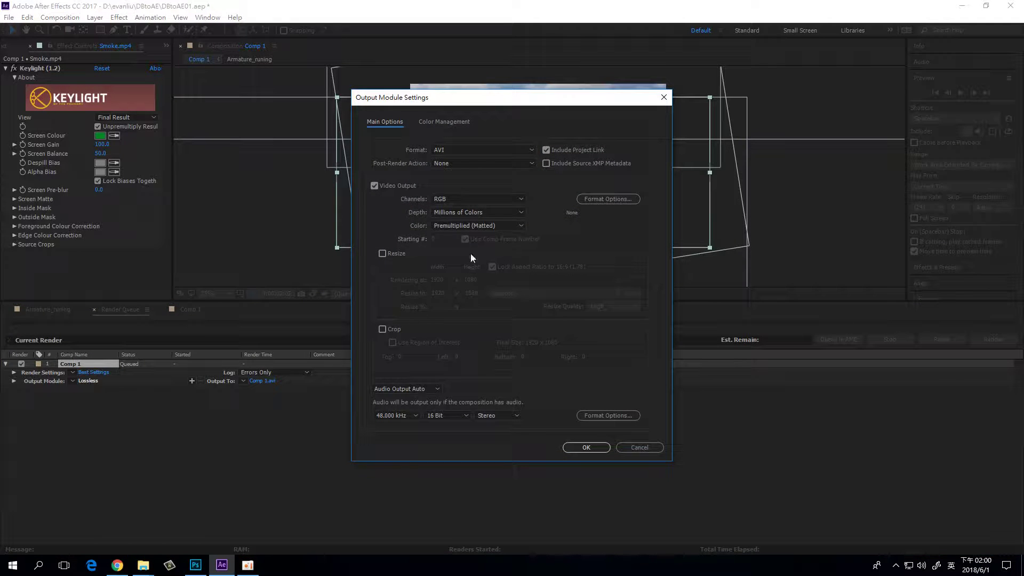
pyautogui.click(494, 149)
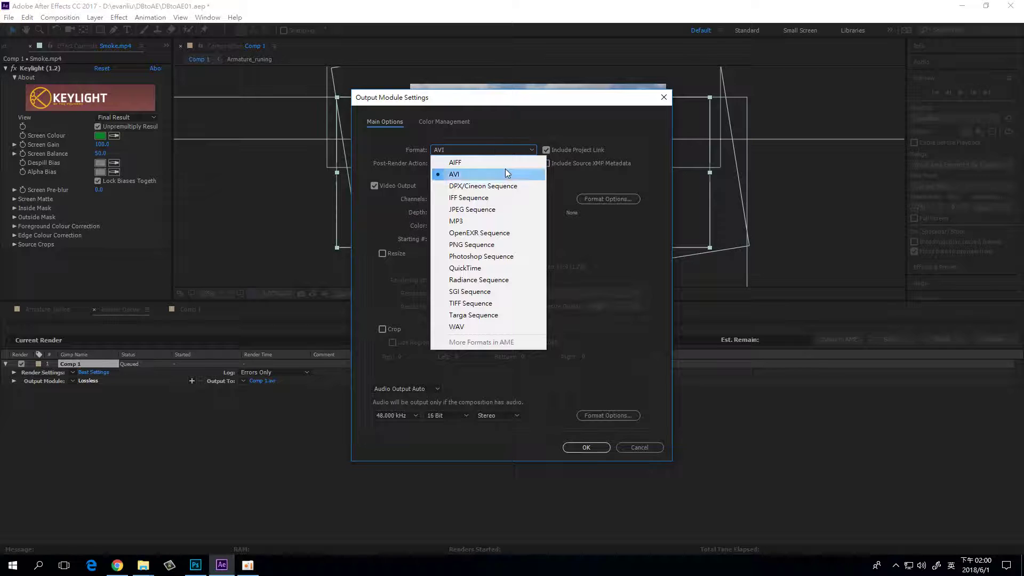
pyautogui.click(465, 269)
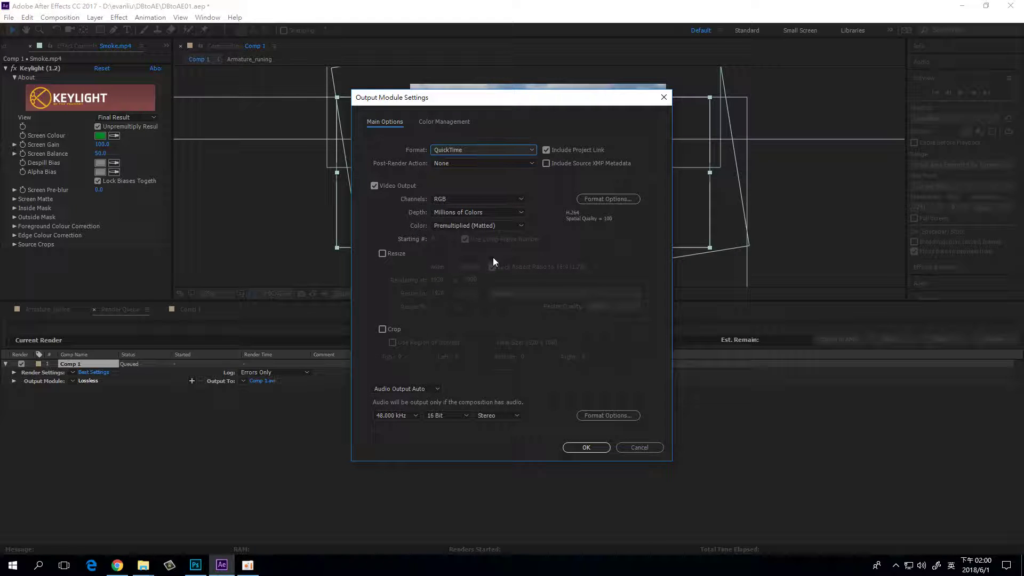
pyautogui.click(628, 200)
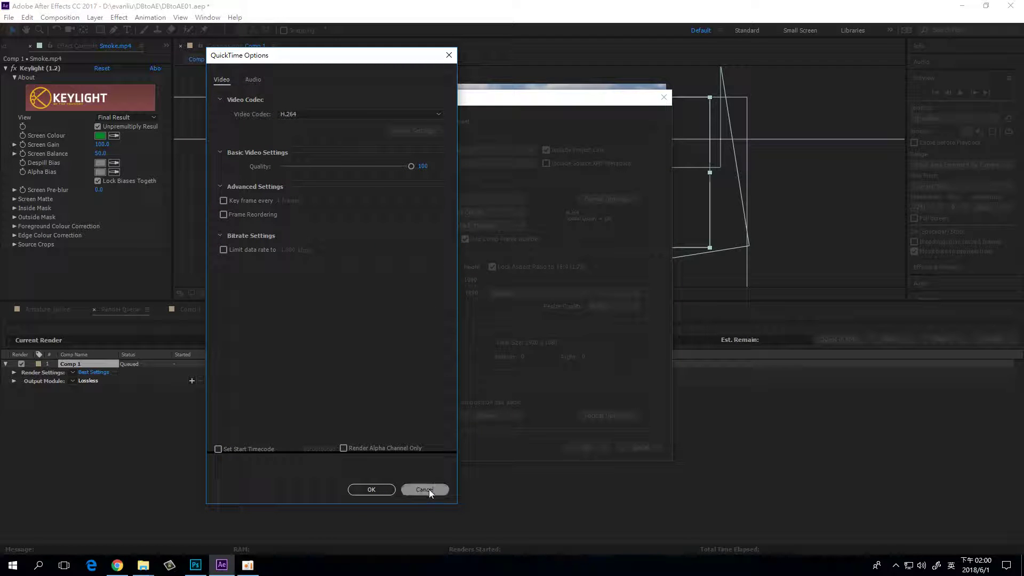
pyautogui.click(393, 116)
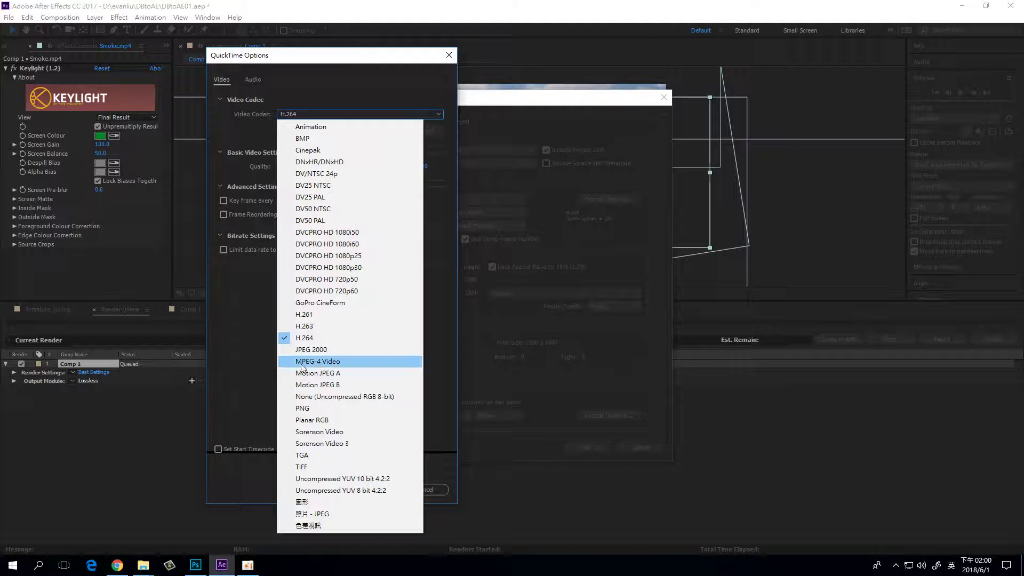
pyautogui.click(259, 59)
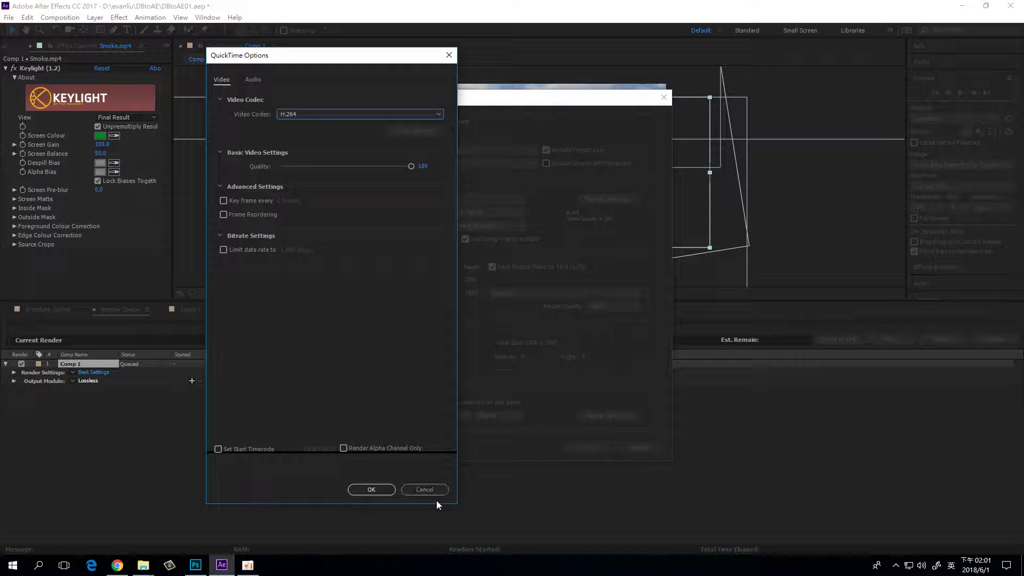
pyautogui.click(402, 114)
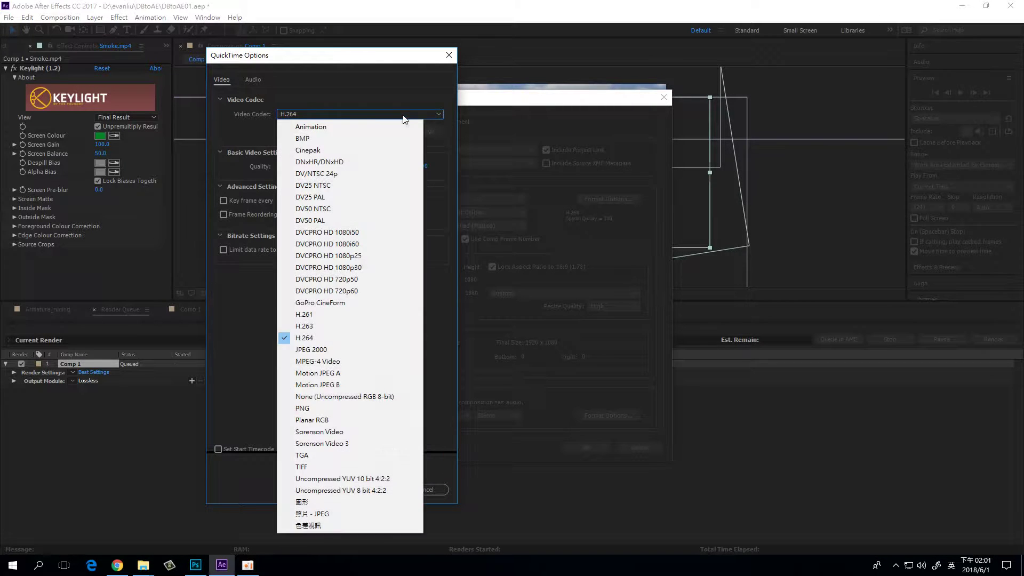
pyautogui.click(337, 362)
pyautogui.click(368, 489)
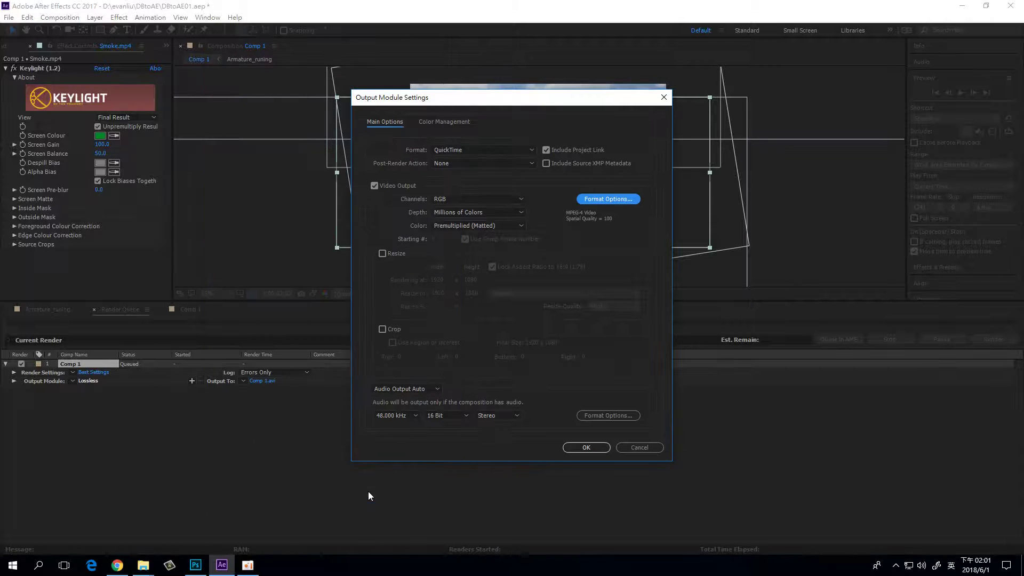
# Step: Set the output module's audio to Audio Output Off and accept the output settings
pyautogui.click(414, 393)
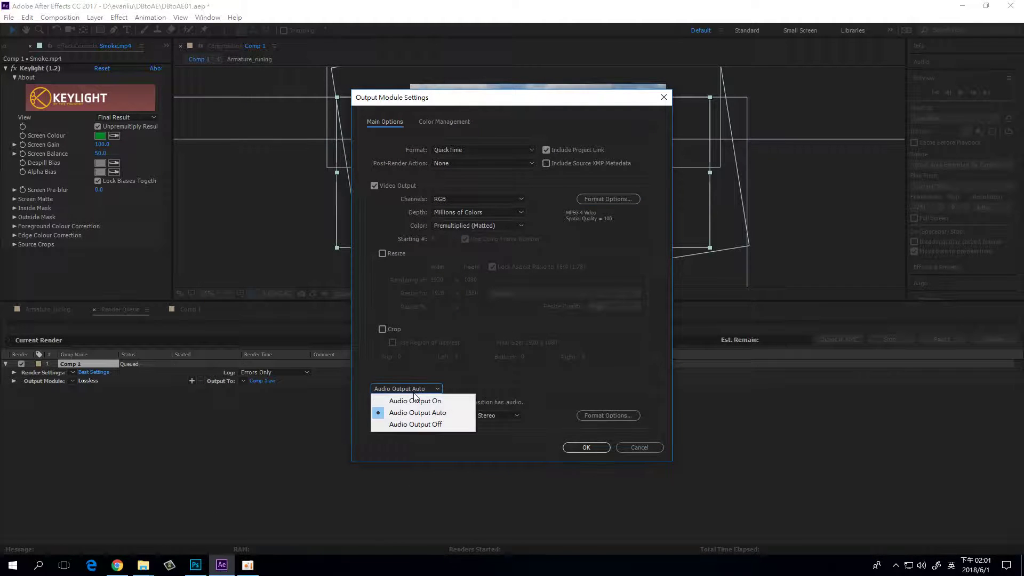
pyautogui.click(445, 425)
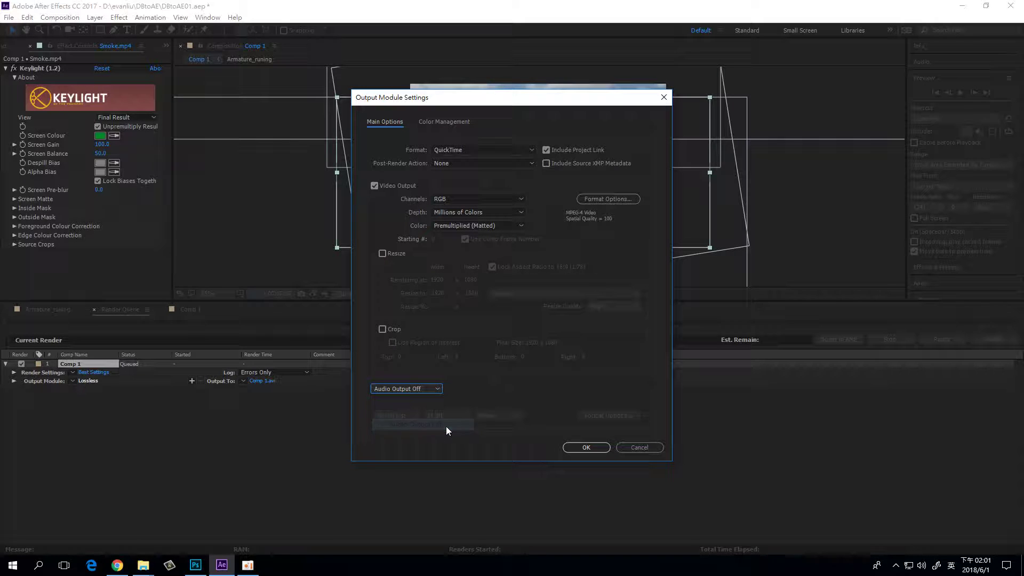
pyautogui.click(587, 447)
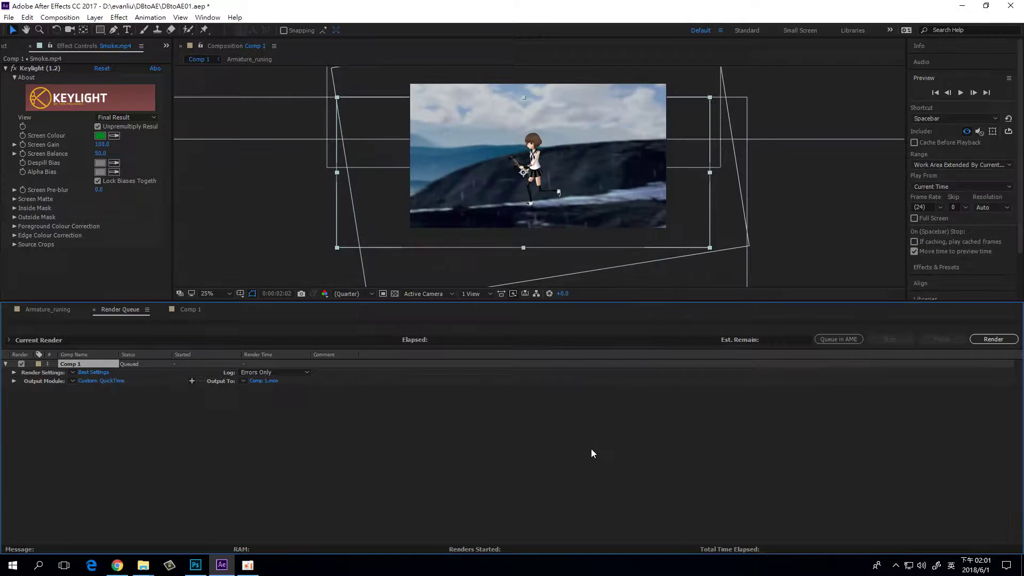
# Step: Name the output movie Comp 2 in the DBtoAE folder and render the queued composition
pyautogui.click(267, 381)
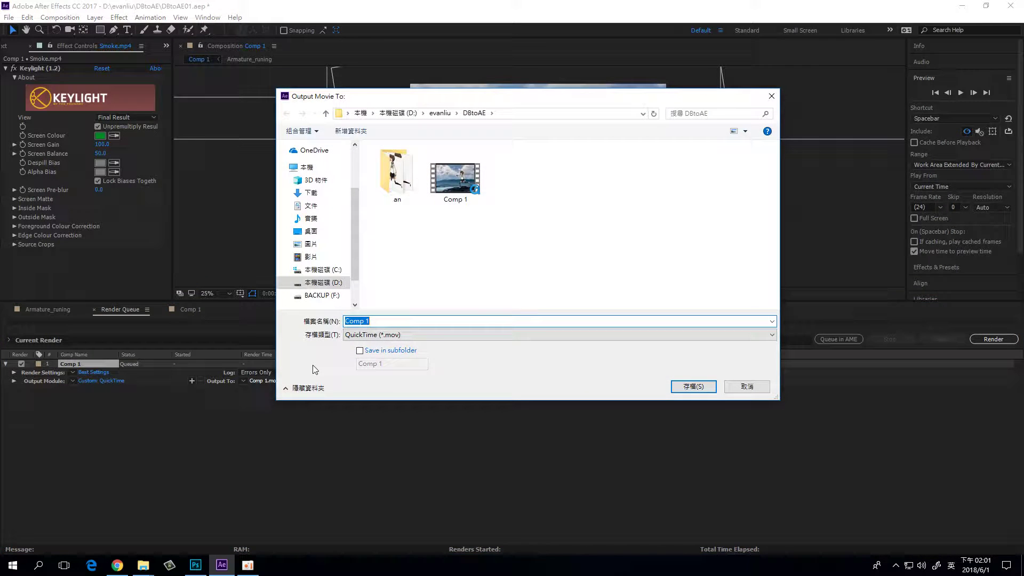
pyautogui.click(396, 321)
pyautogui.press('BackSpace')
pyautogui.write('2')
pyautogui.click(698, 388)
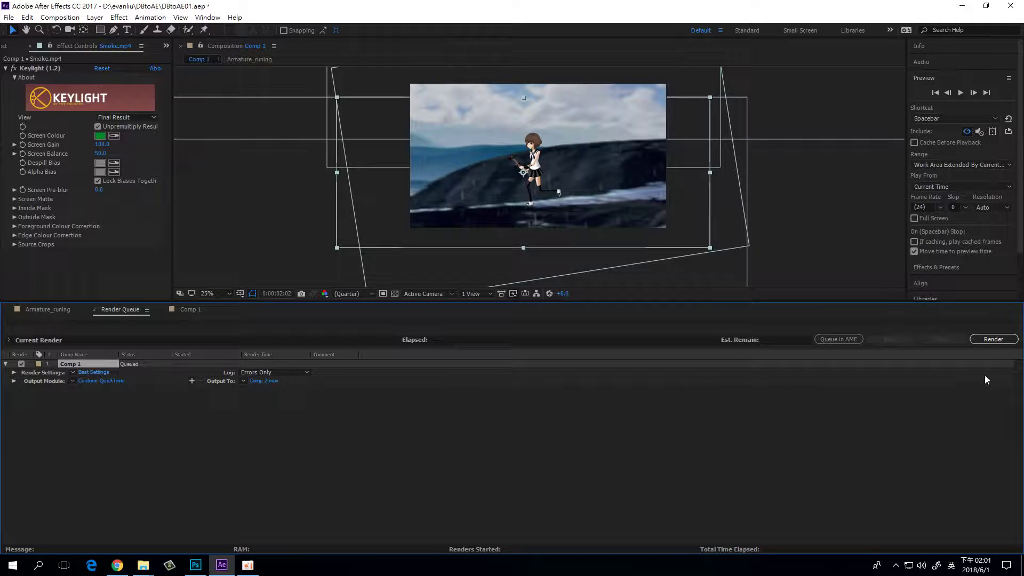
pyautogui.click(993, 340)
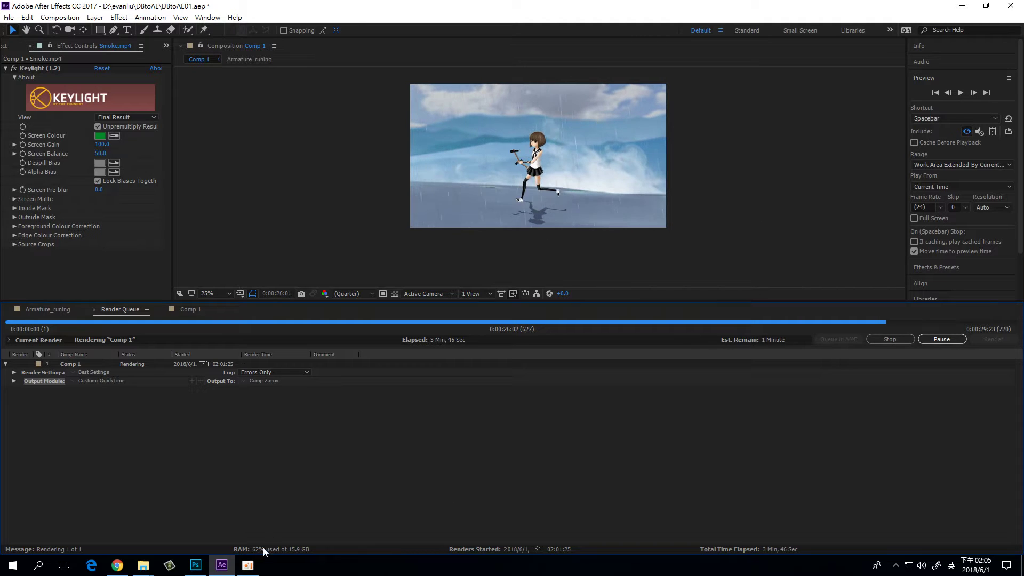
# Step: Play the rendered Comp 2 movie through to its end in QuickTime Player to review the finished composite
pyautogui.click(248, 565)
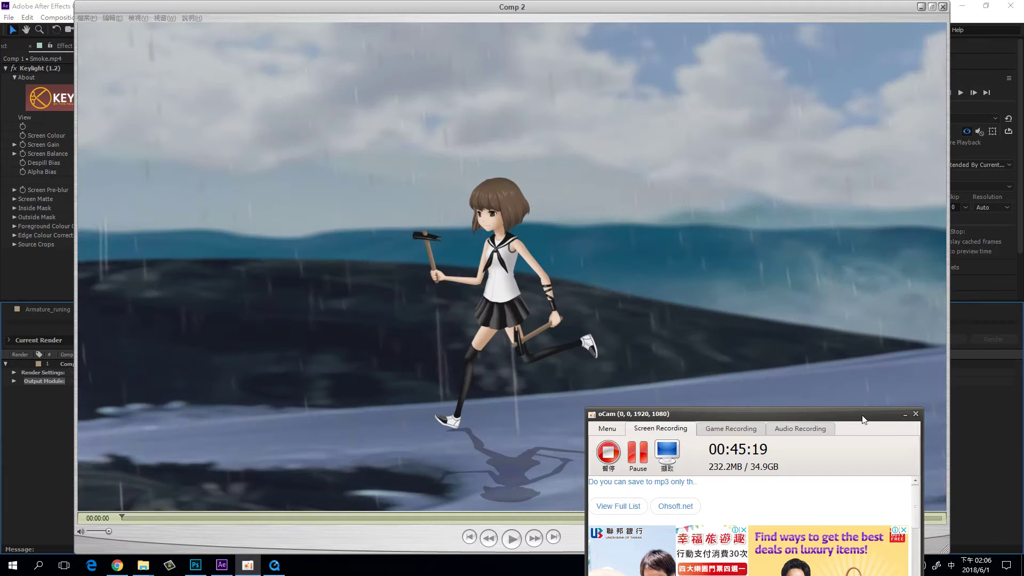
pyautogui.click(512, 540)
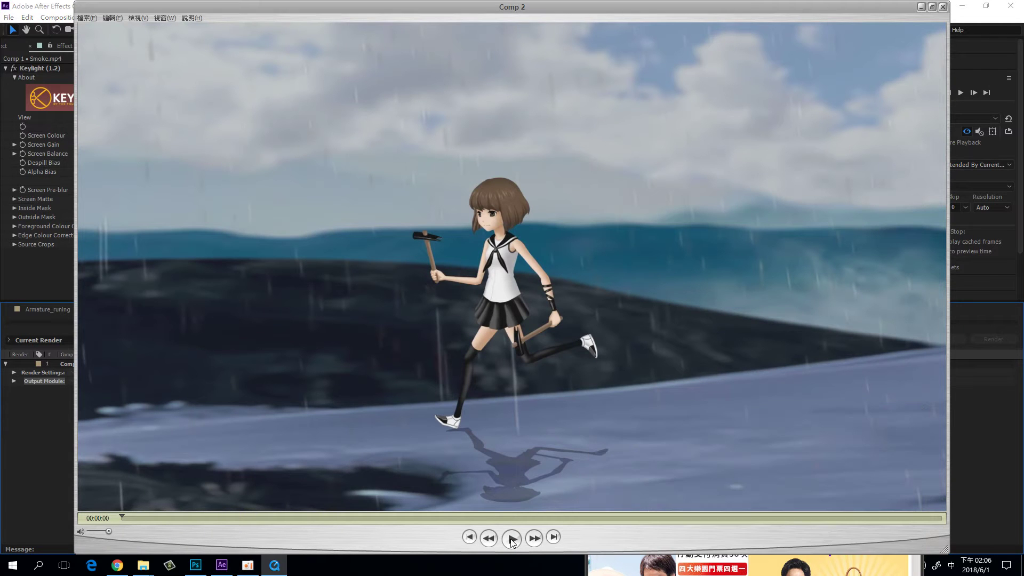
pyautogui.click(511, 539)
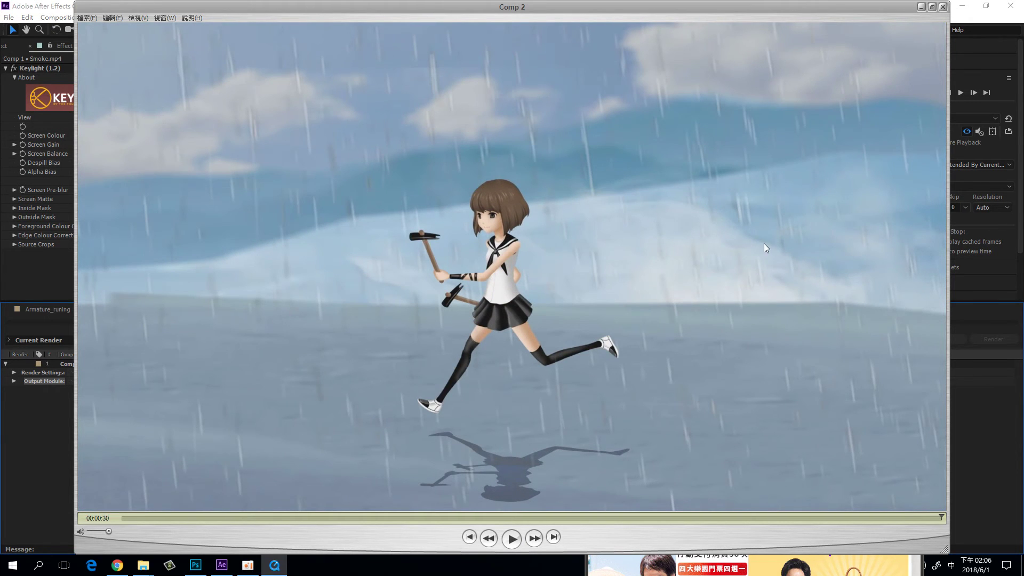
pyautogui.click(248, 565)
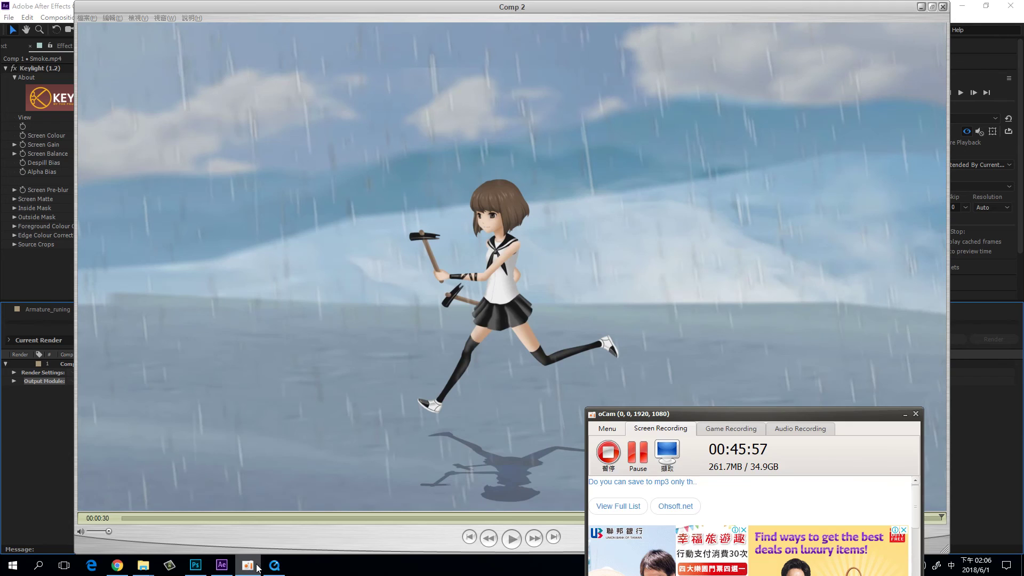